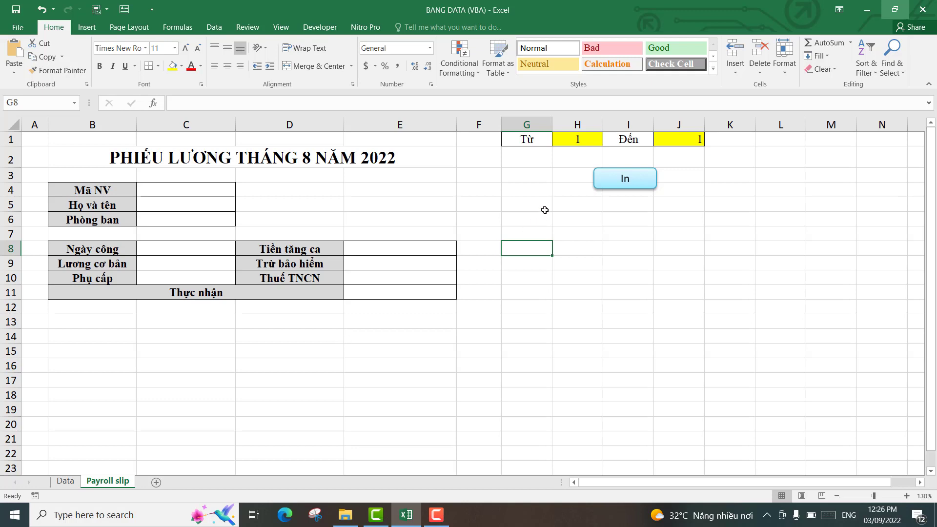
Compare the slip number cells H1 and J1 with the employee salary table on the Data sheet
click(581, 140)
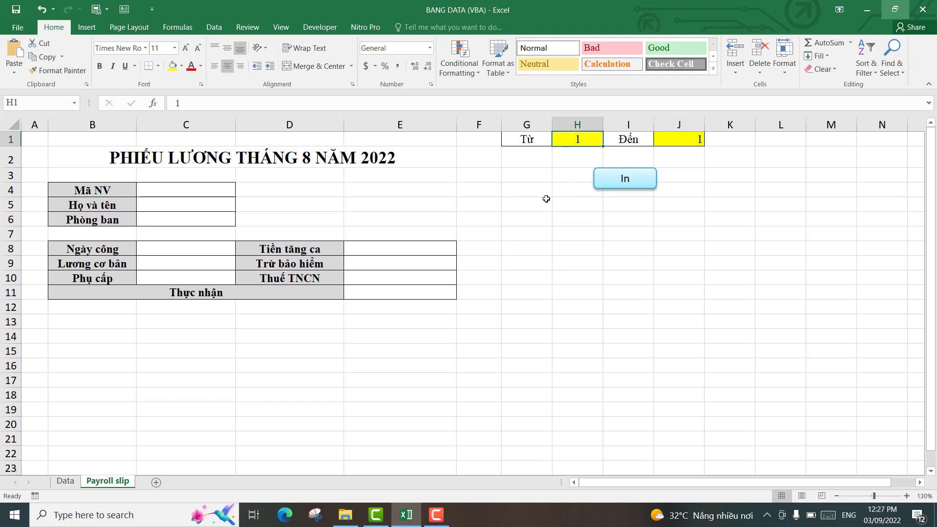
click(677, 137)
click(587, 140)
click(68, 484)
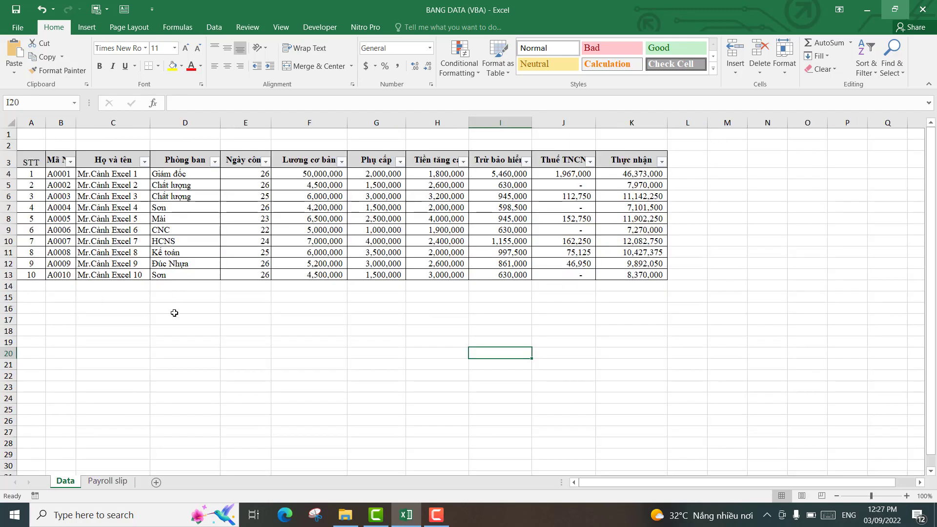
click(176, 327)
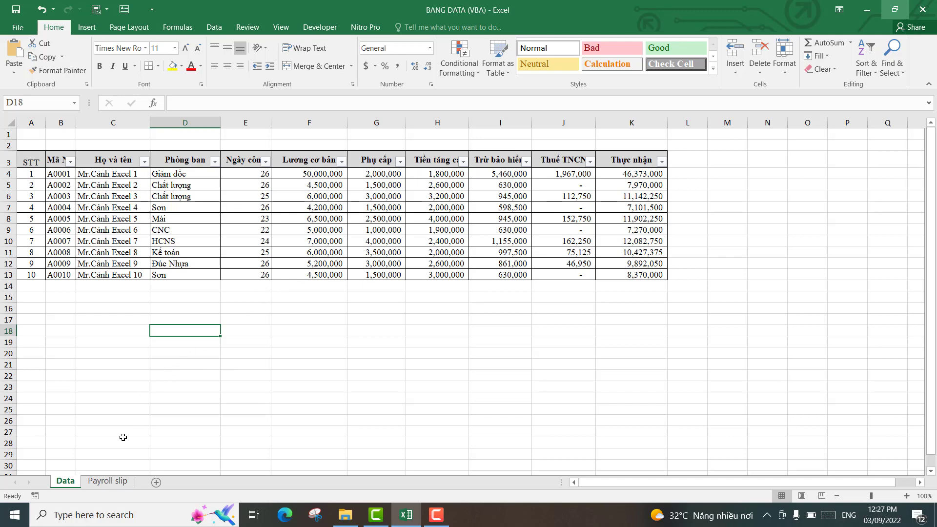
click(110, 482)
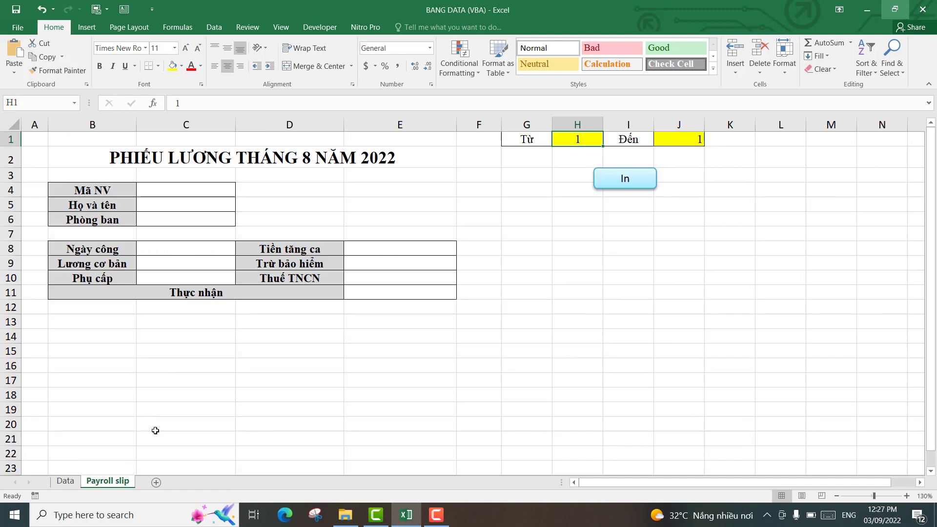
click(65, 481)
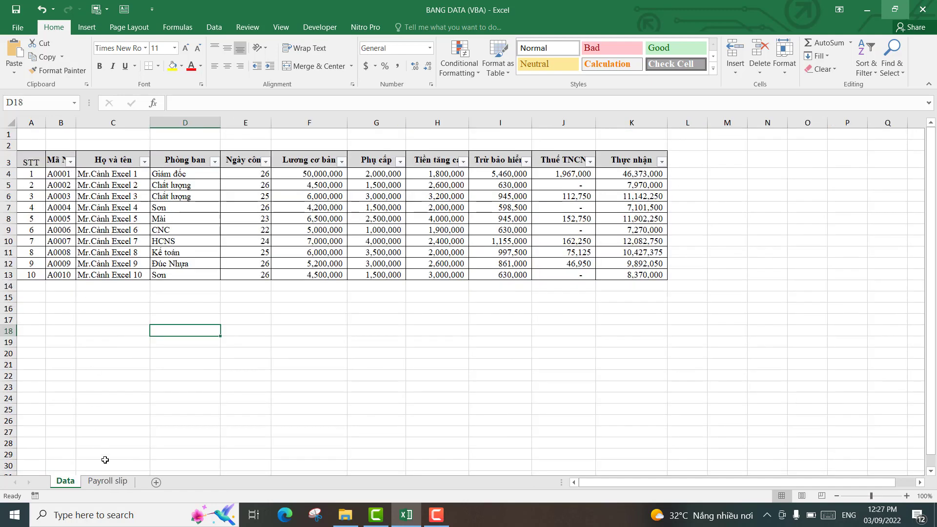
click(107, 482)
Select the start and end slip numbers in H1 and J1 on the Payroll slip sheet
click(594, 246)
click(586, 139)
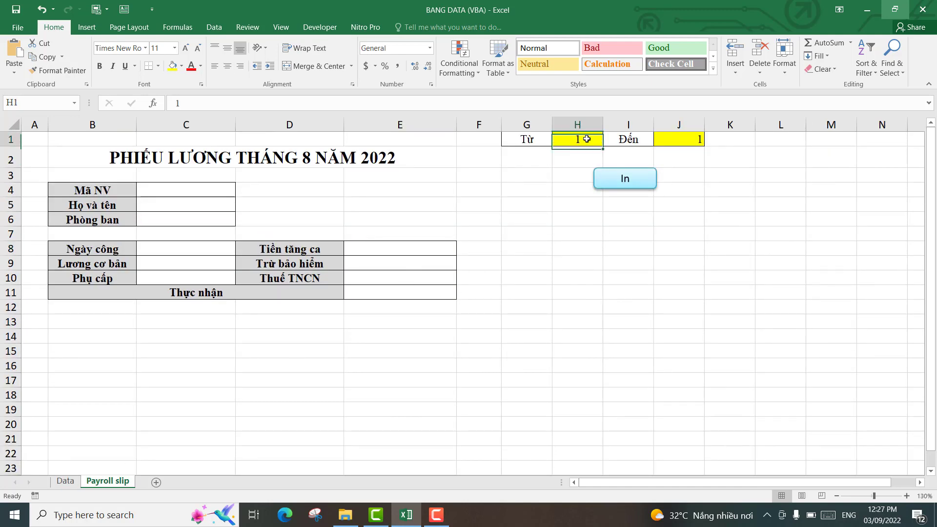
click(679, 140)
click(576, 142)
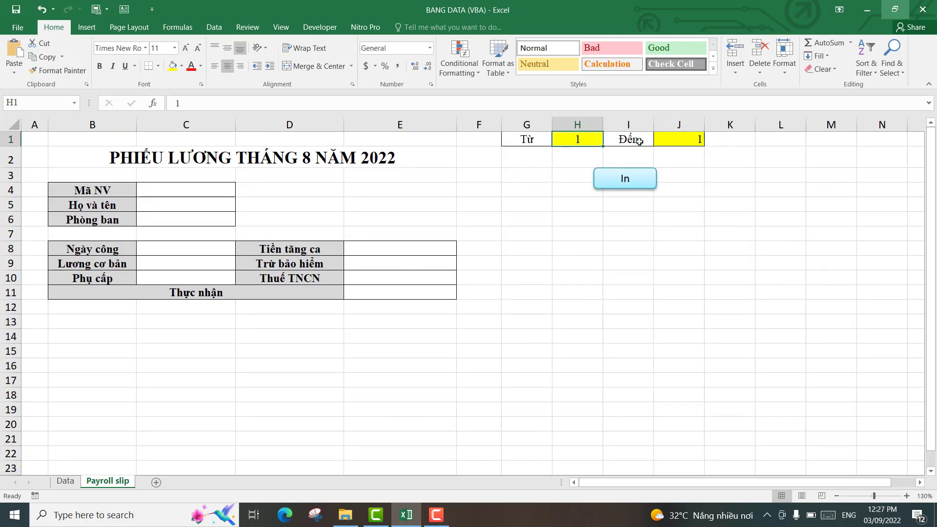
click(673, 138)
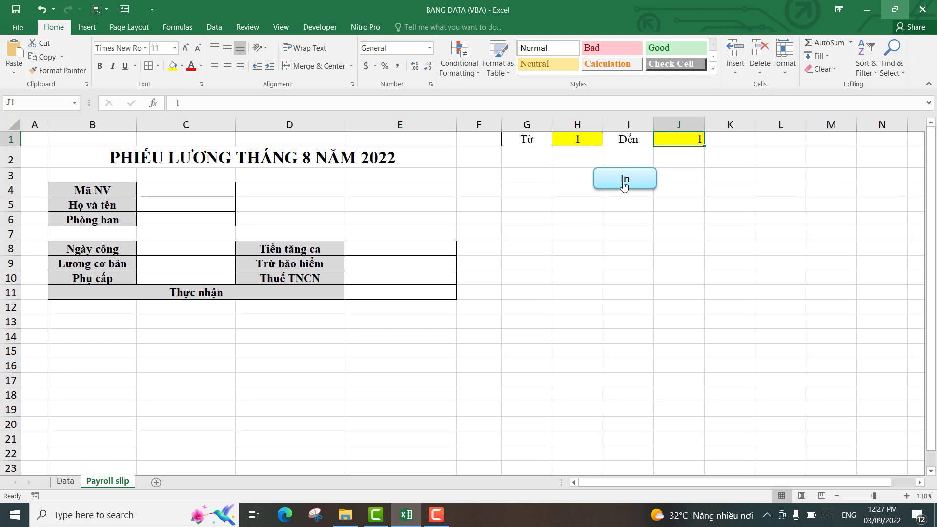
Run the macro for slips 1 to 1, save the output as PDF '1', and minimize Excel
click(624, 184)
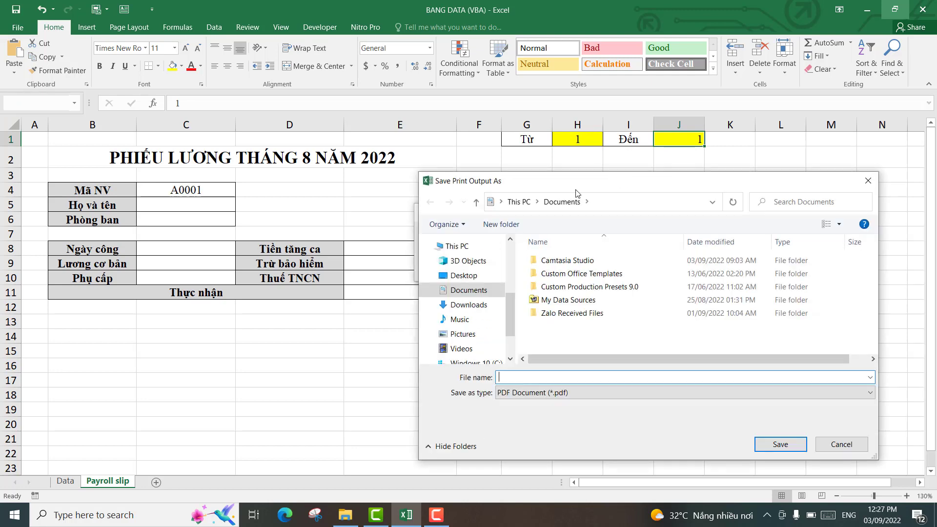
drag(566, 181, 547, 118)
text(1)
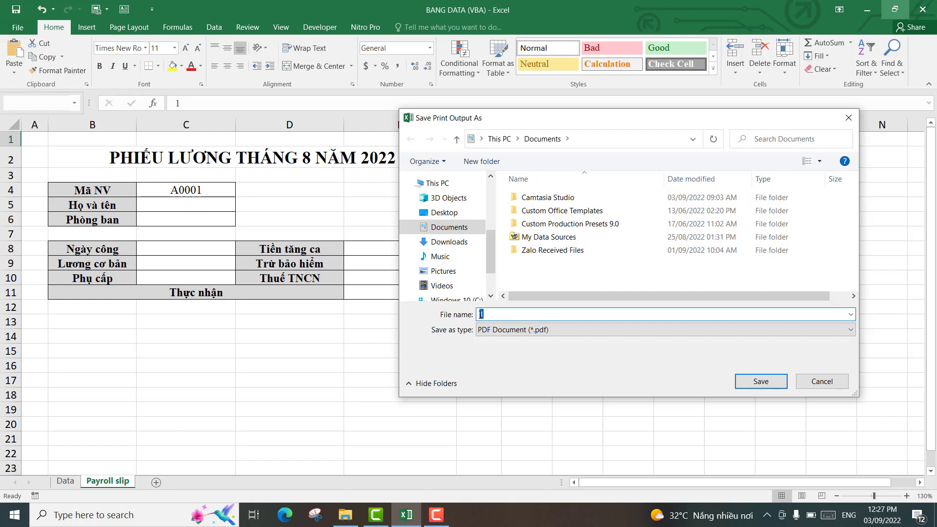
click(771, 395)
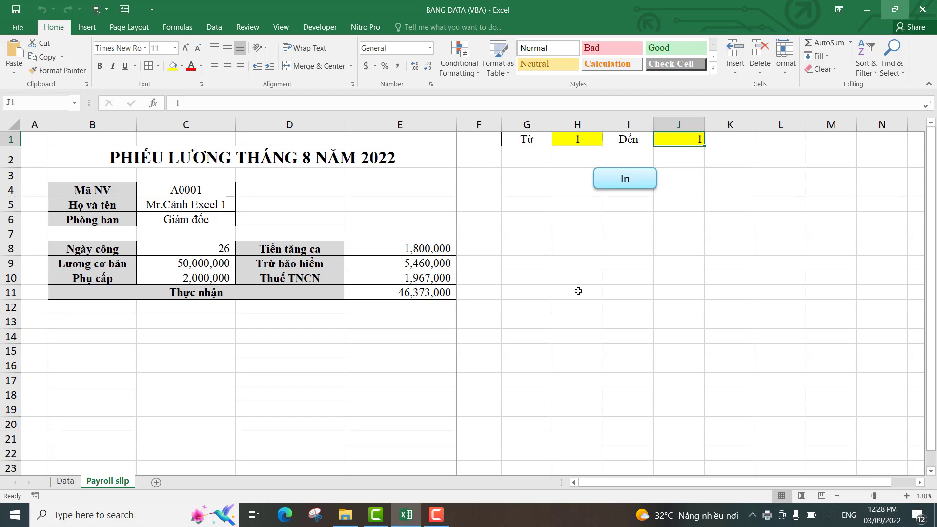
click(867, 10)
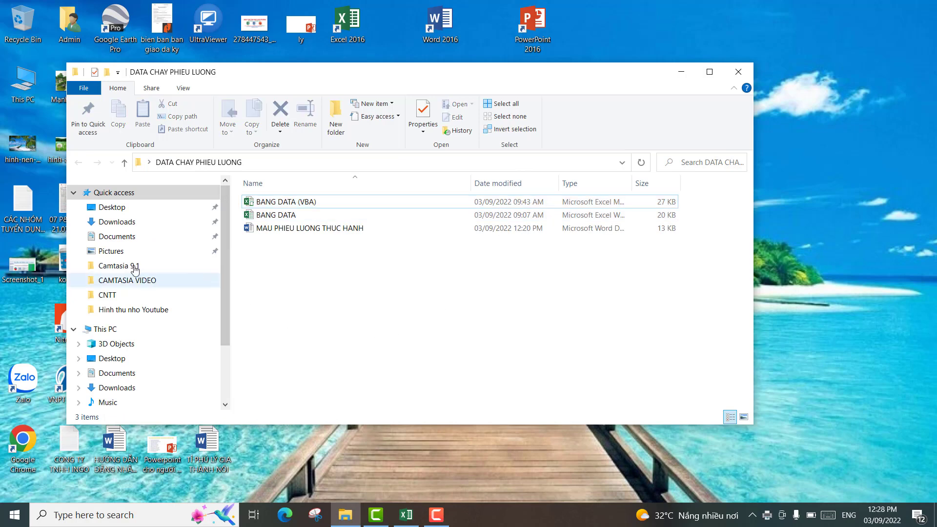
Check the August 2022 payslip in PDF '1' from Documents, then close Nitro Pro and Explorer
click(120, 238)
click(254, 270)
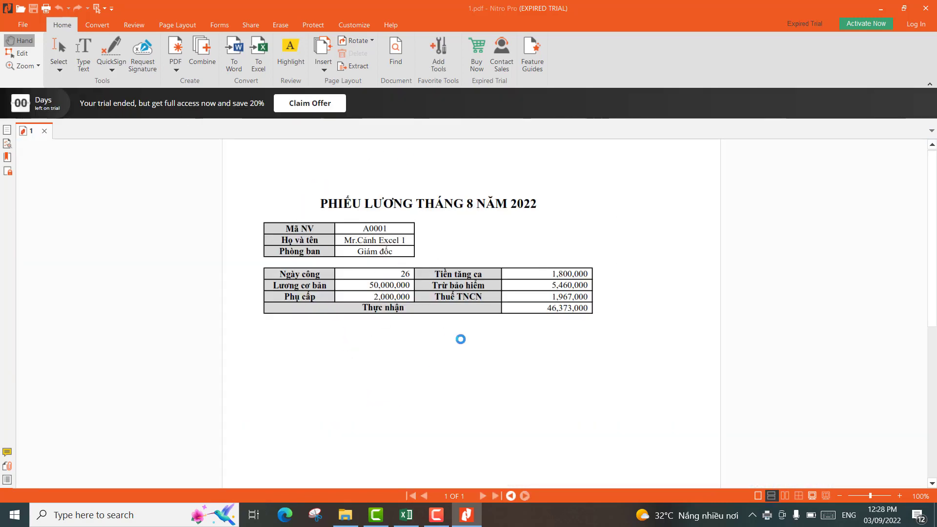
click(924, 10)
click(924, 10)
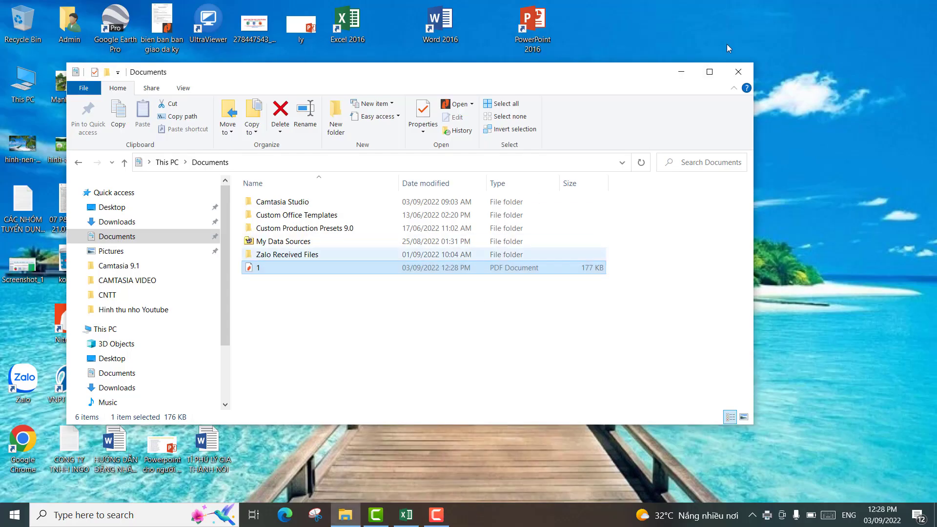
click(738, 72)
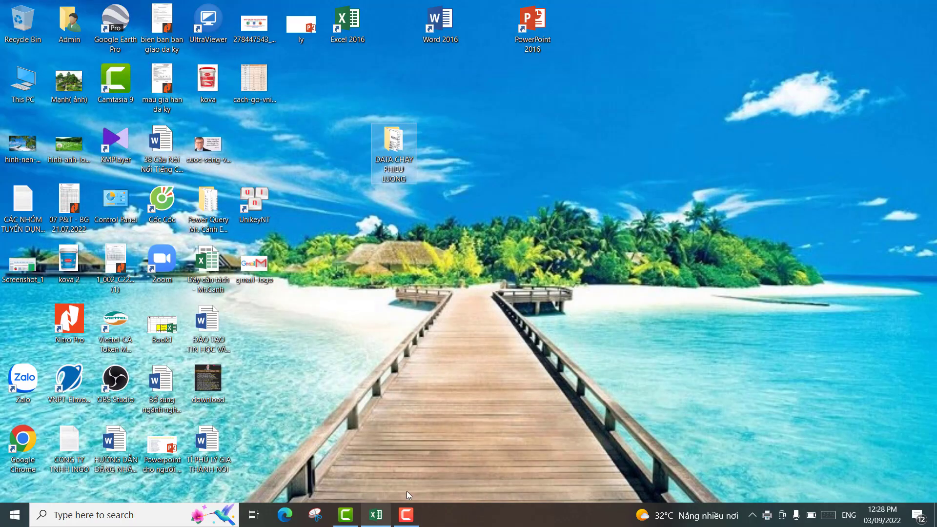
Open the DATA CHAY PHIEU LUONG folder and close the BANG DATA (VBA) workbook without saving
double_click(408, 187)
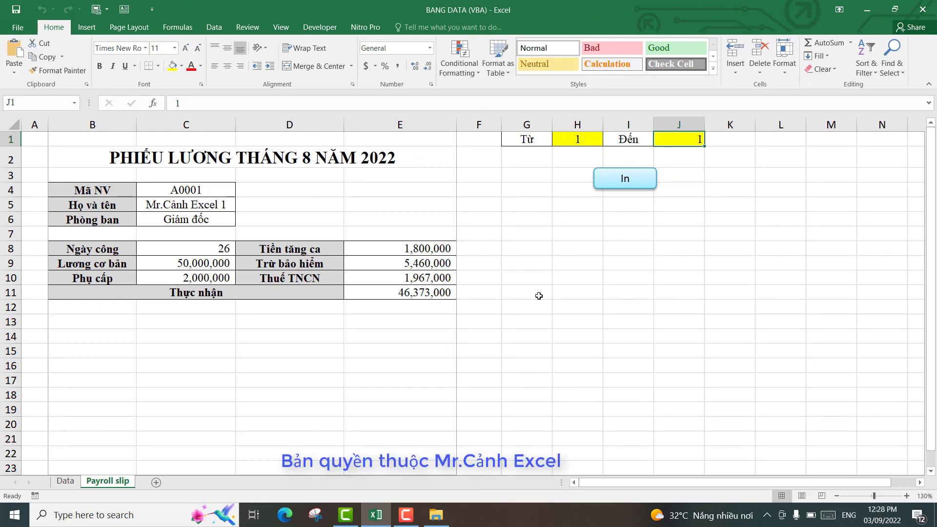
click(543, 245)
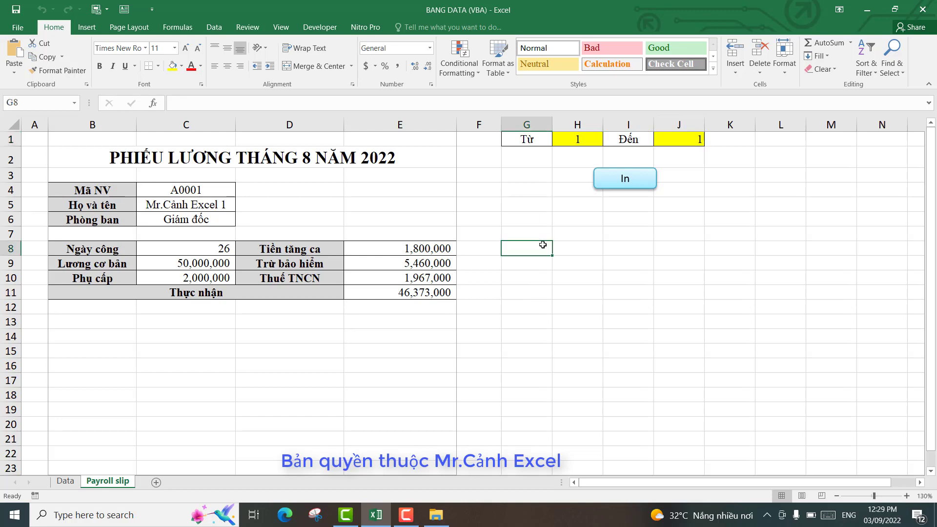
click(927, 10)
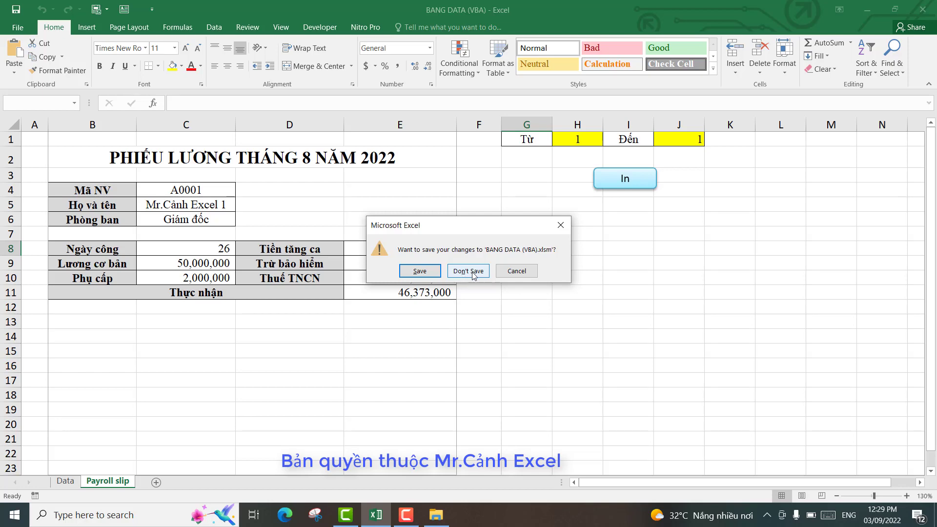
click(469, 271)
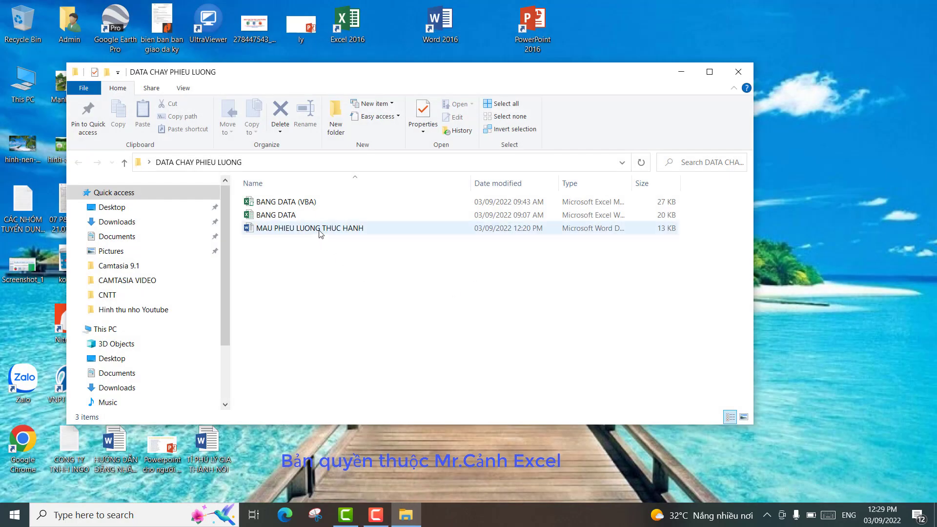
Inspect the blank month-9 template MAU PHIEU LUONG THUC HANH, including its employee code and department cells
click(315, 229)
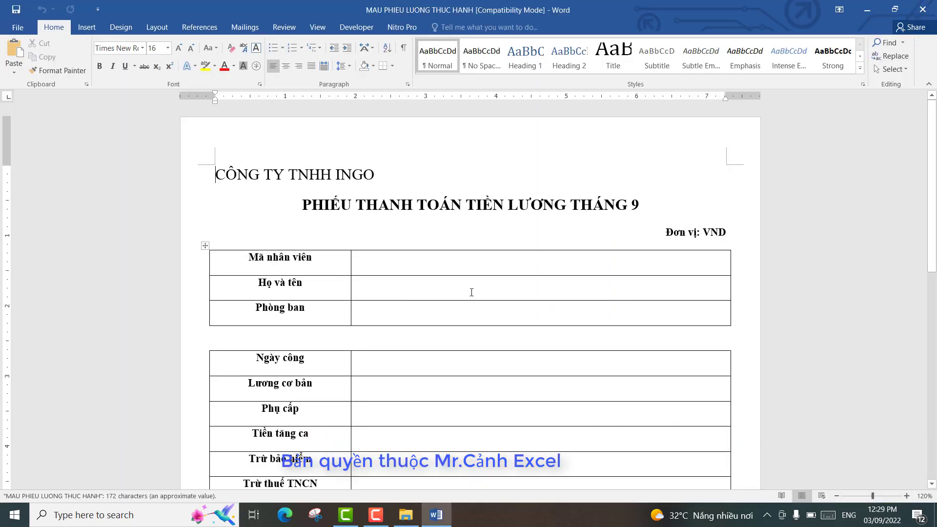
scroll(472, 293, down, 2)
scroll(471, 292, up, 1)
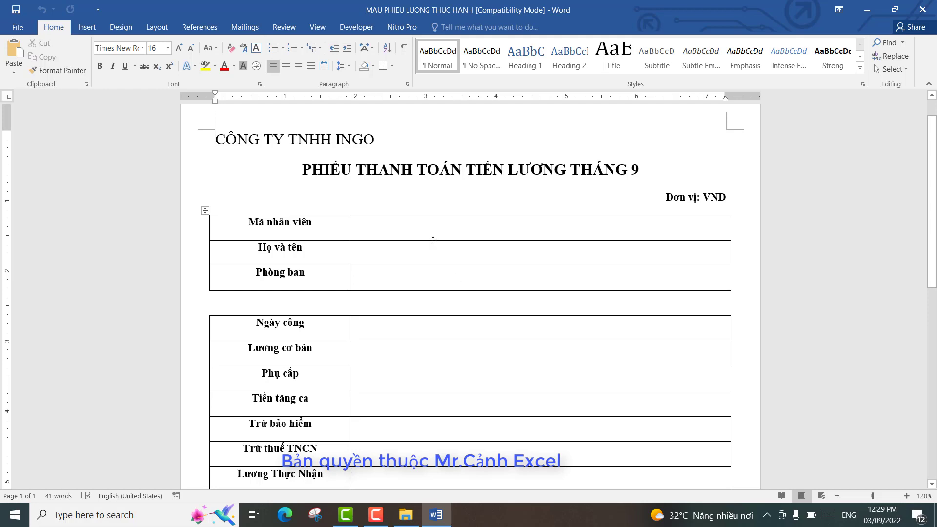
click(438, 226)
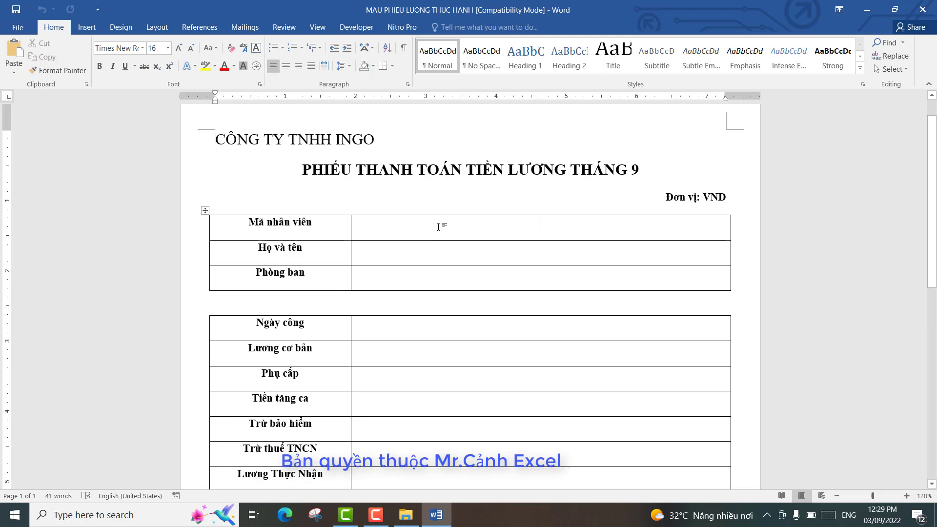
click(449, 275)
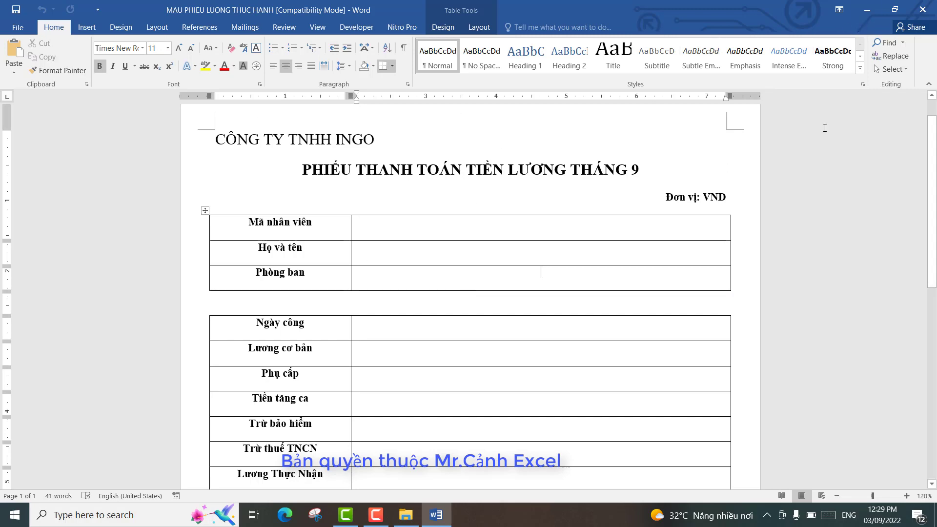
click(866, 11)
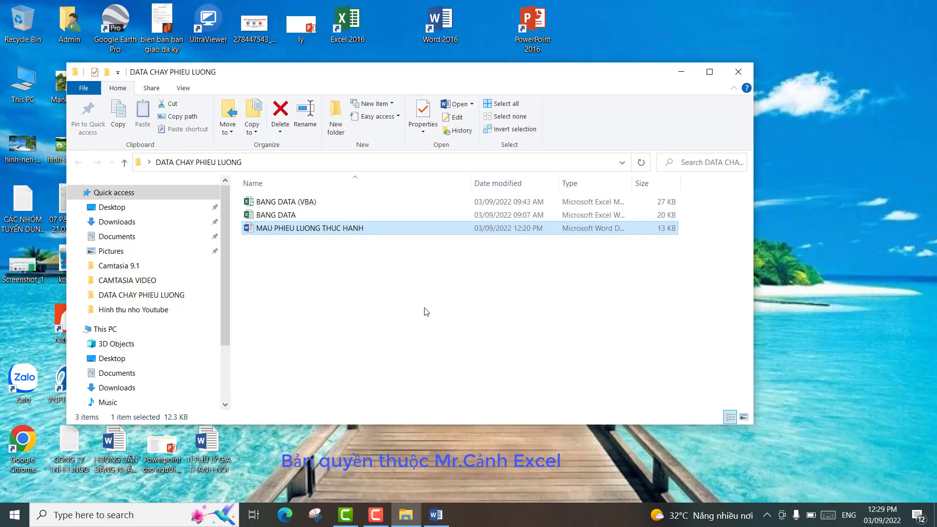
Open the BANG DATA workbook from the DATA CHAY PHIEU LUONG folder on its Data sheet
click(426, 311)
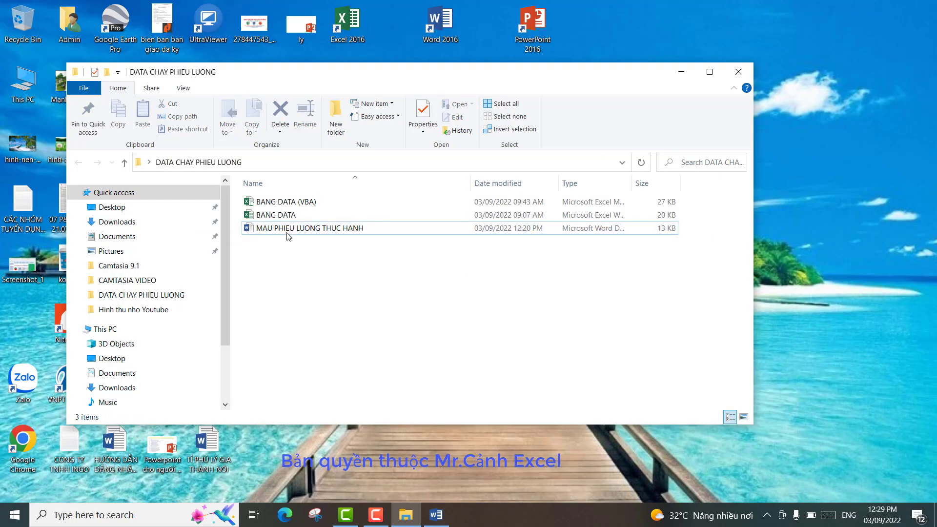
click(317, 216)
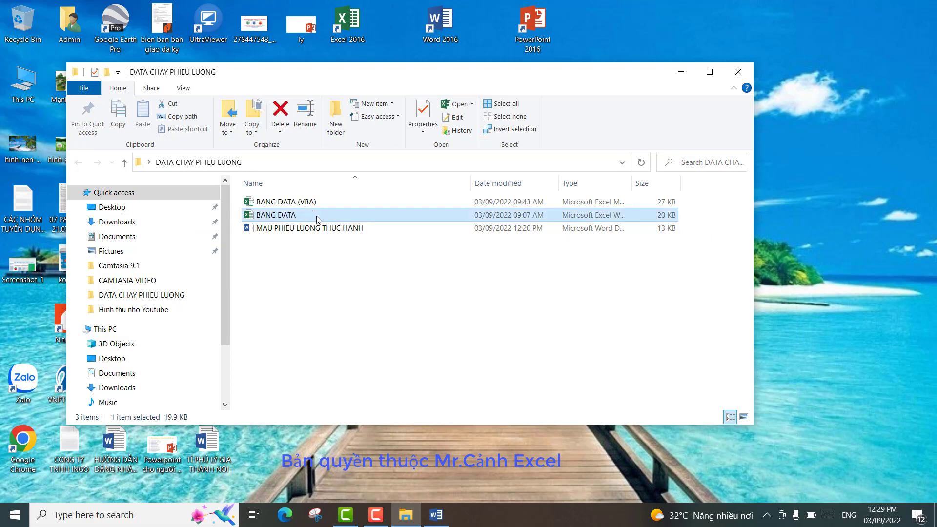
double_click(316, 216)
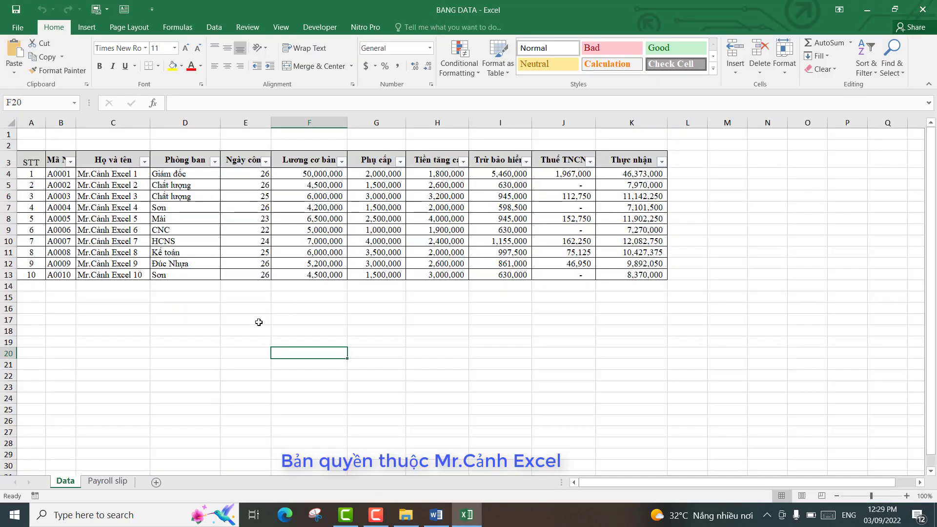
click(258, 322)
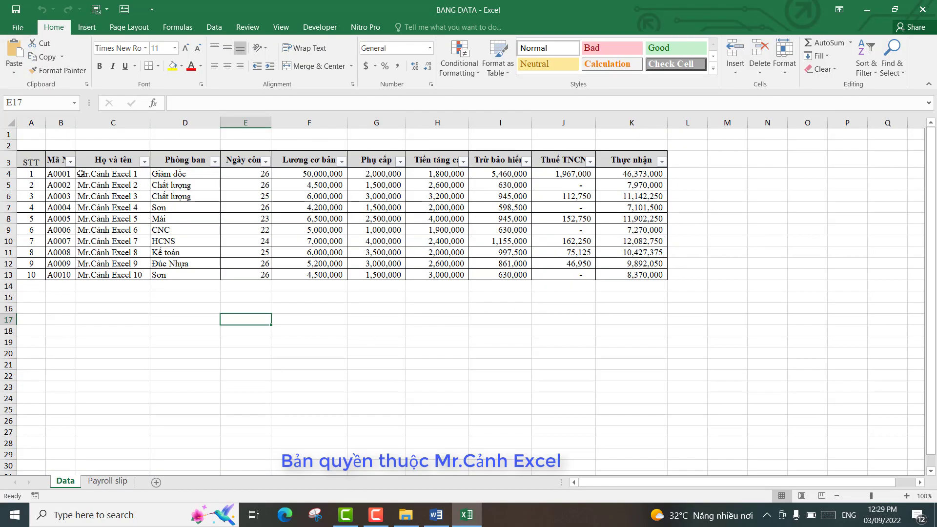
Review the Data sheet column headers from Họ và tên through Thực nhận
click(94, 161)
click(175, 160)
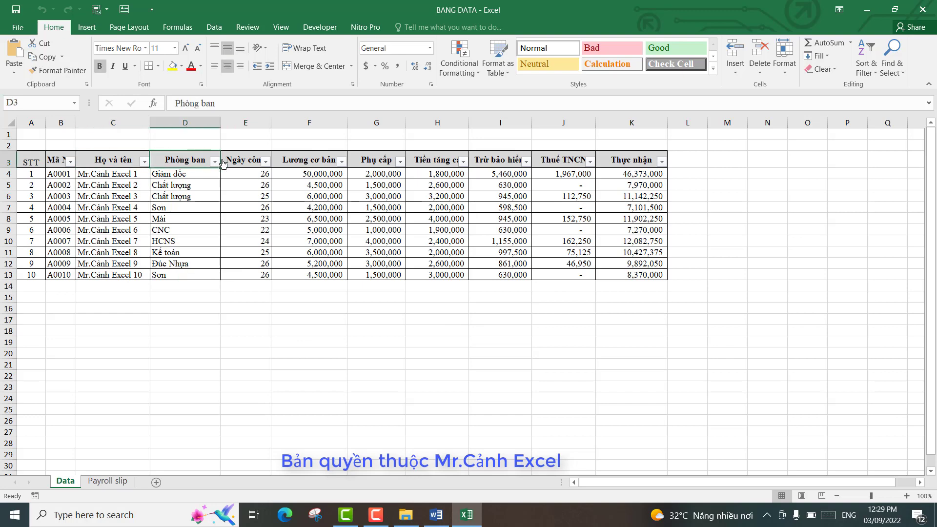
click(242, 160)
click(315, 159)
click(377, 159)
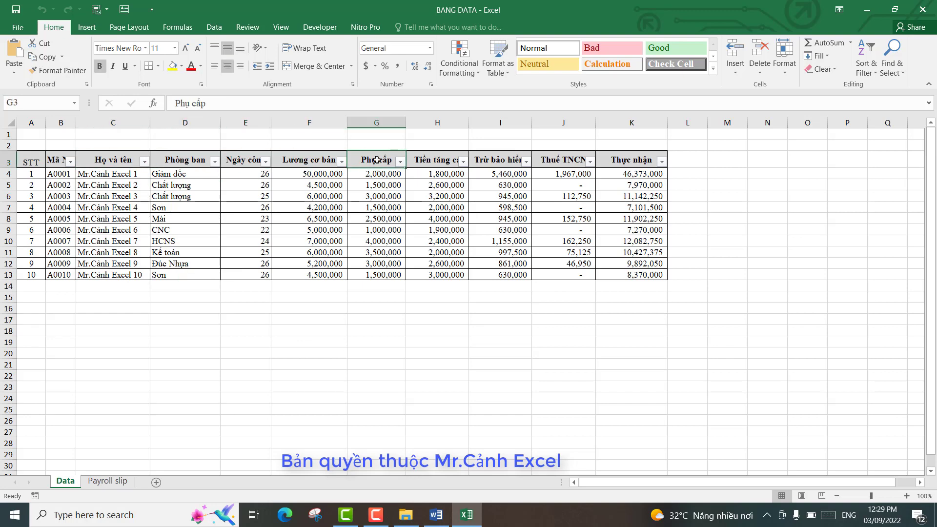
click(427, 158)
click(494, 158)
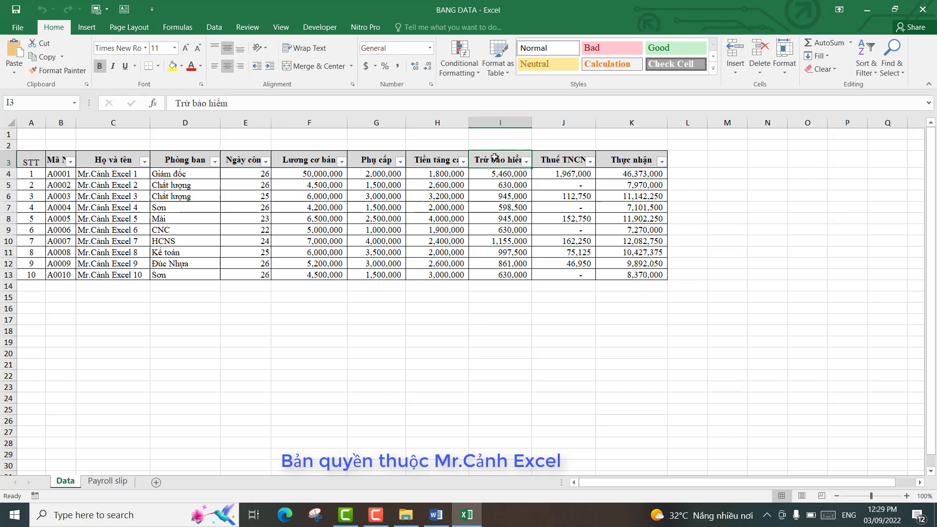
click(556, 158)
click(627, 160)
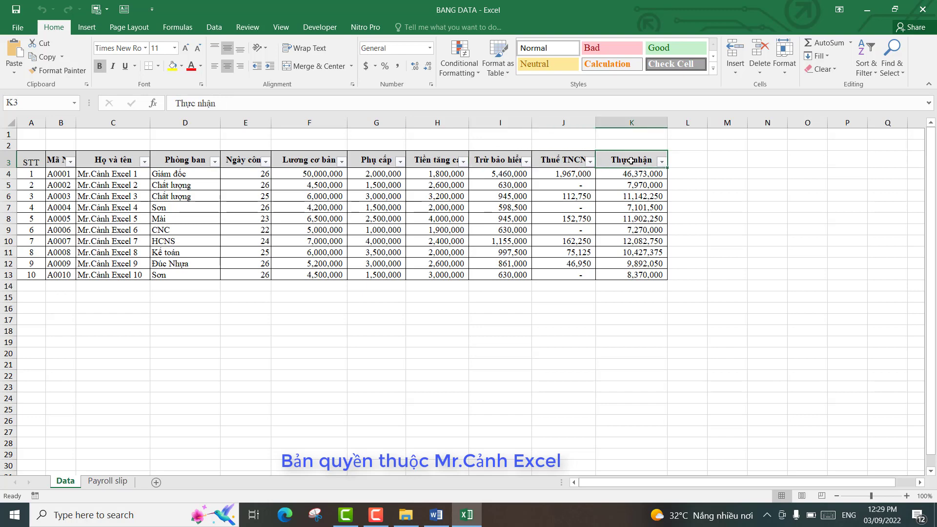
click(192, 159)
click(99, 159)
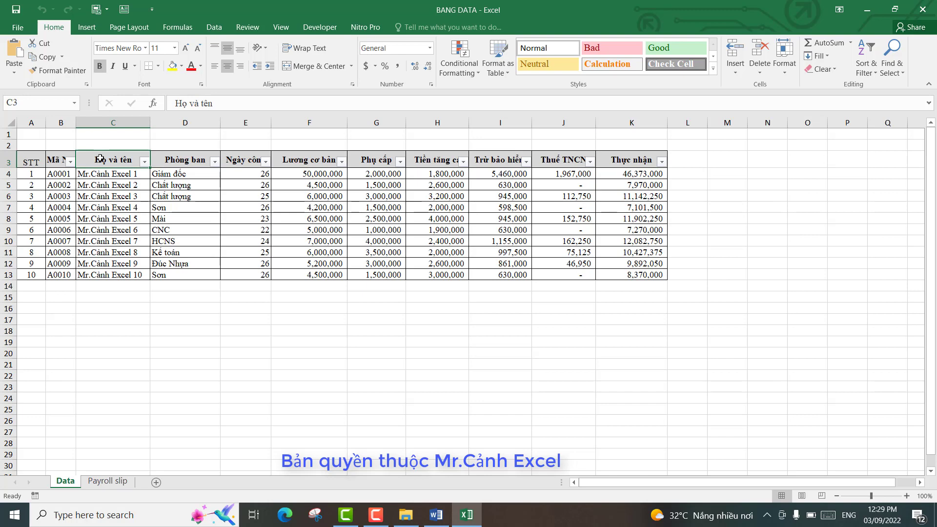
click(173, 159)
click(249, 160)
click(296, 161)
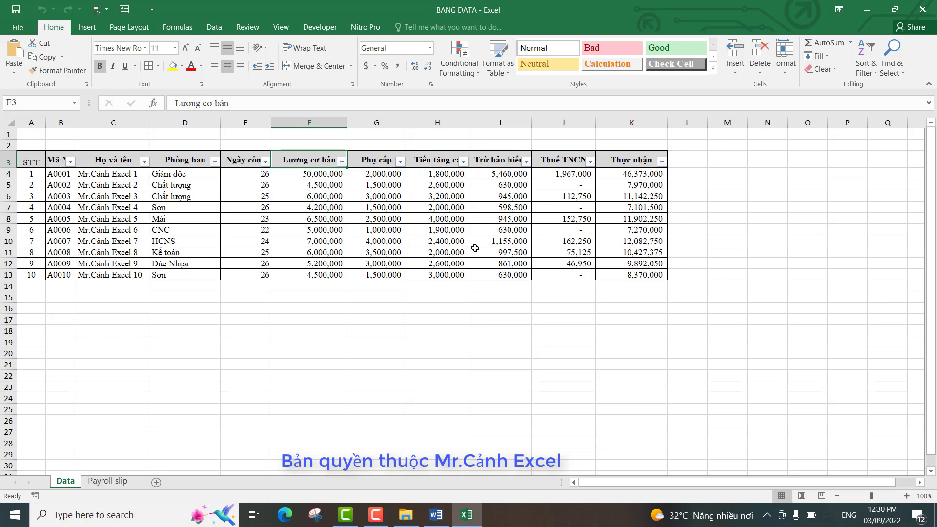
click(305, 307)
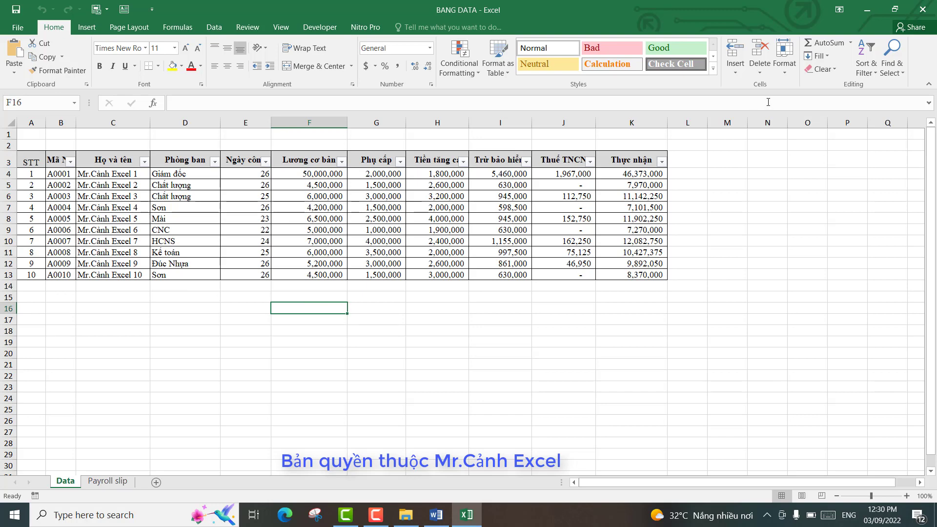
Close BANG DATA, shift the folder window lower, and bring the MAU PHIEU LUONG THUC HANH template forward
click(925, 10)
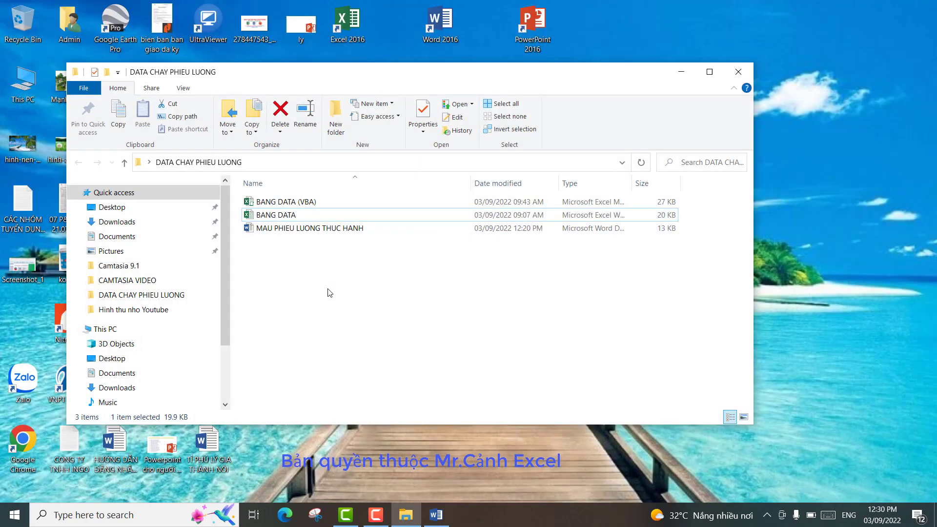
click(330, 293)
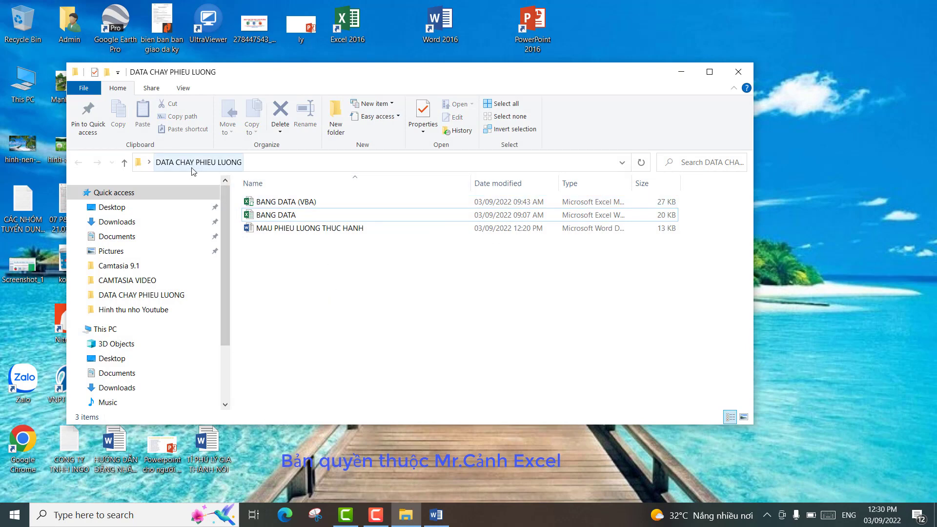
mouse_move(334, 71)
mouse_down()
mouse_move(371, 254)
mouse_move(348, 103)
mouse_up()
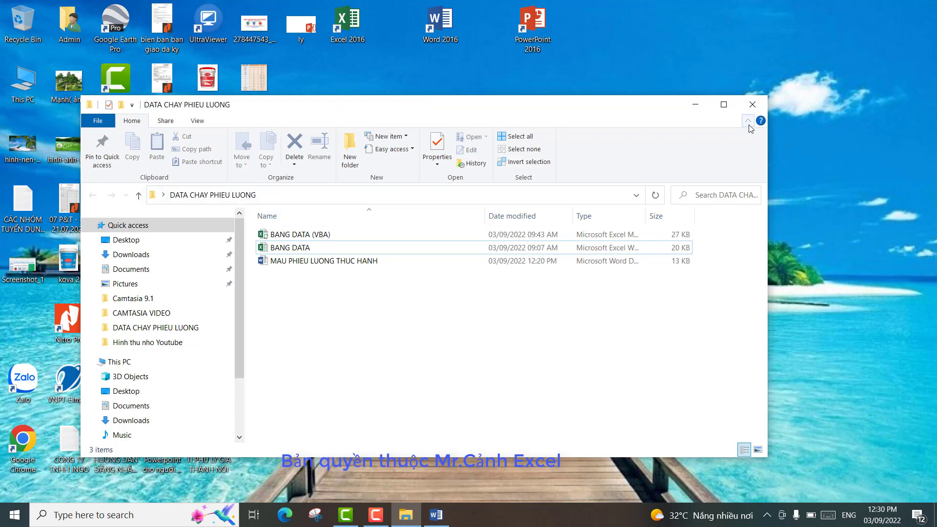
click(436, 515)
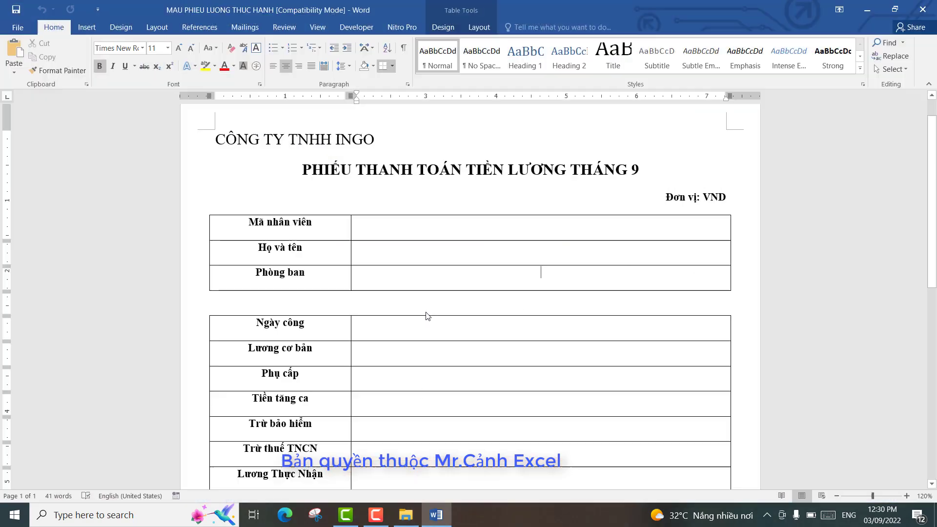
mouse_move(541, 221)
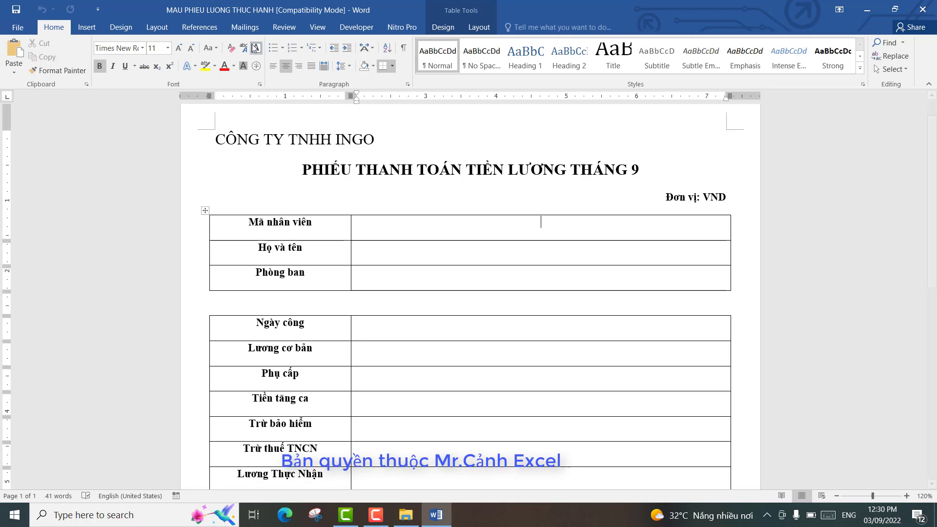
Show the Mailings tools and the Select Recipients choices
click(242, 28)
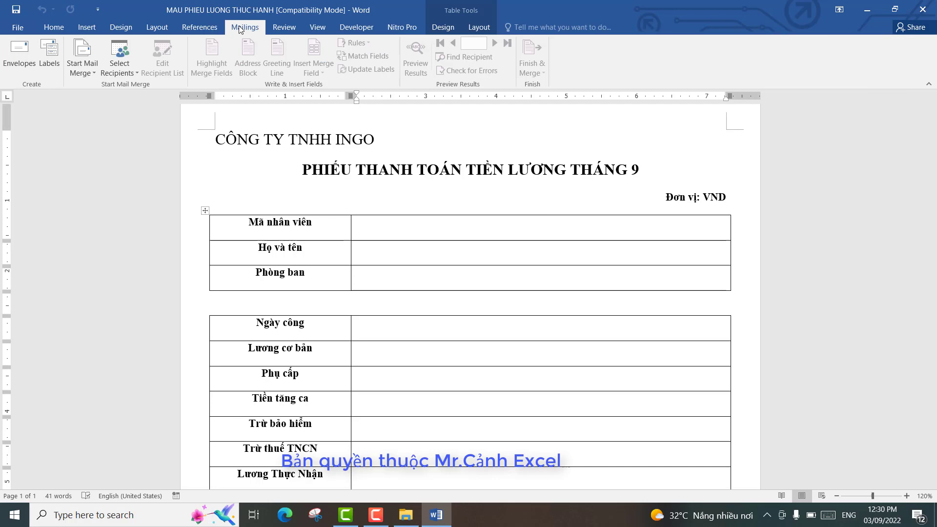
click(119, 64)
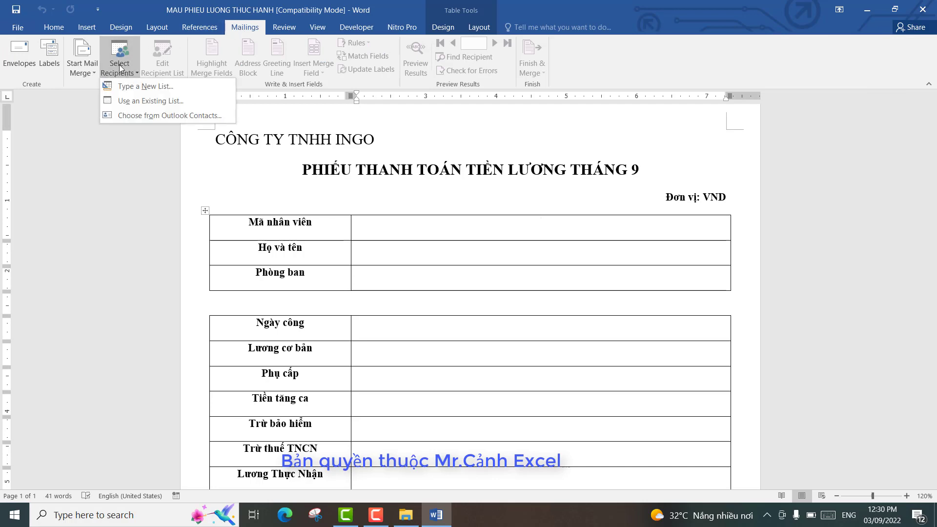
Pick BANG DATA from Desktop > DATA CHAY PHIEU LUONG as an existing recipient list
click(159, 102)
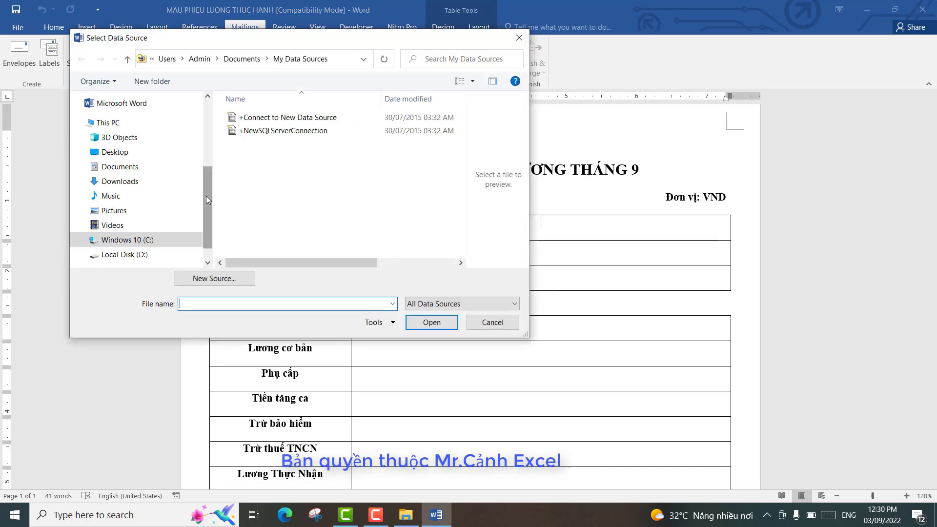
drag(206, 195, 206, 128)
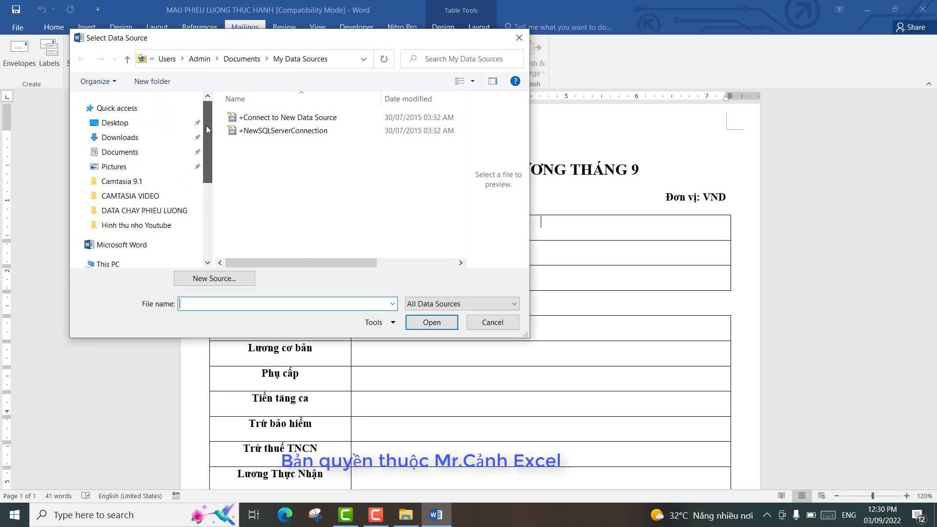
click(126, 125)
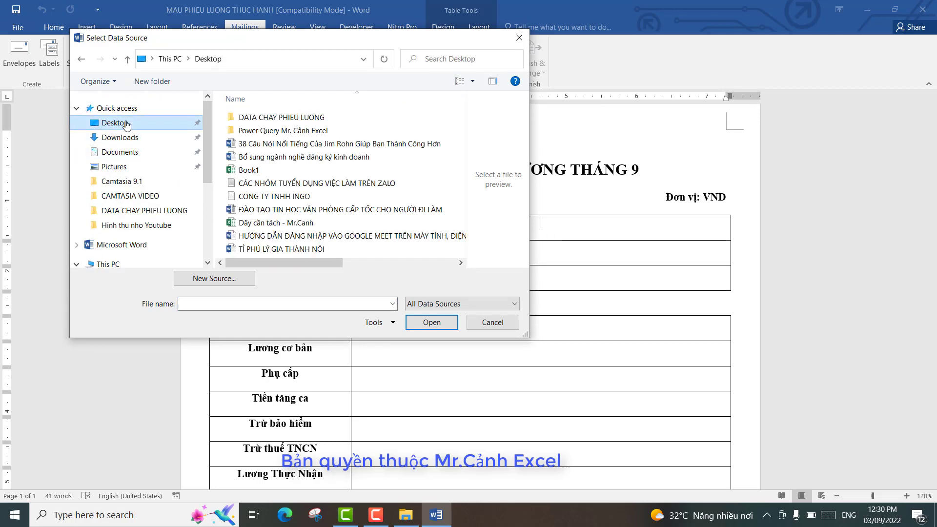
double_click(275, 118)
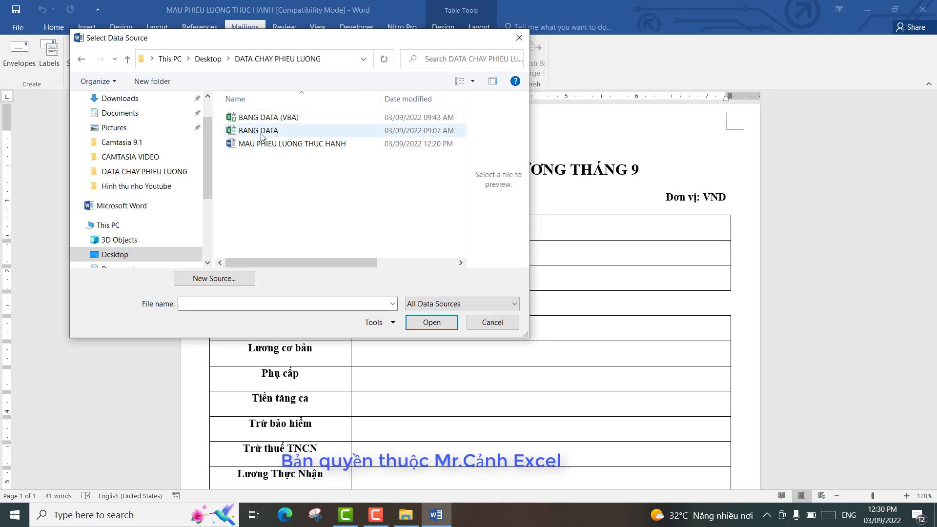
click(263, 132)
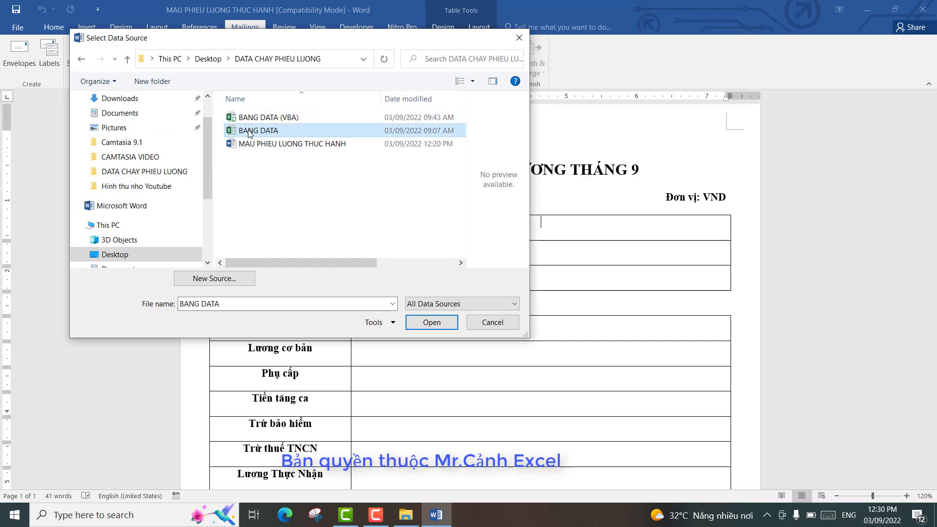
click(431, 325)
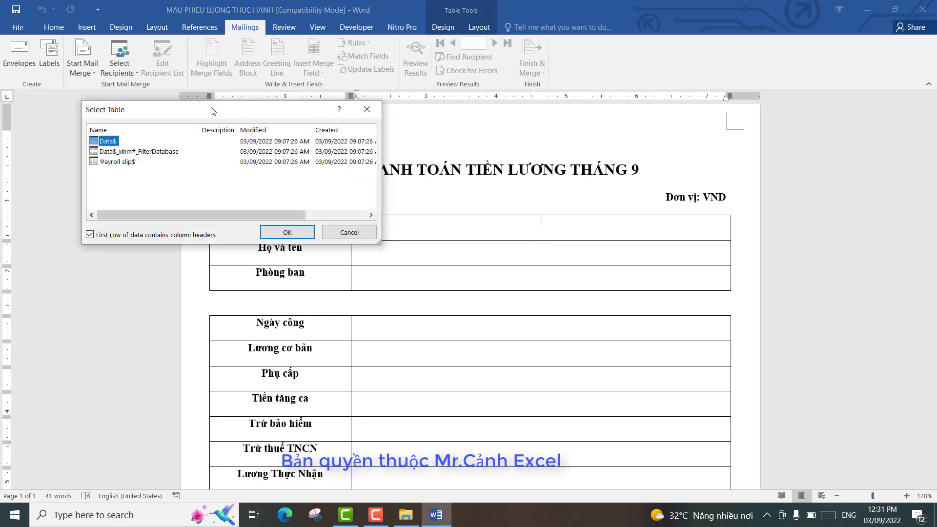
Choose the Data$_xlnm#_FilterDatabase table as the mail-merge recipient list
mouse_move(214, 113)
mouse_down()
mouse_move(199, 190)
mouse_move(206, 197)
mouse_up()
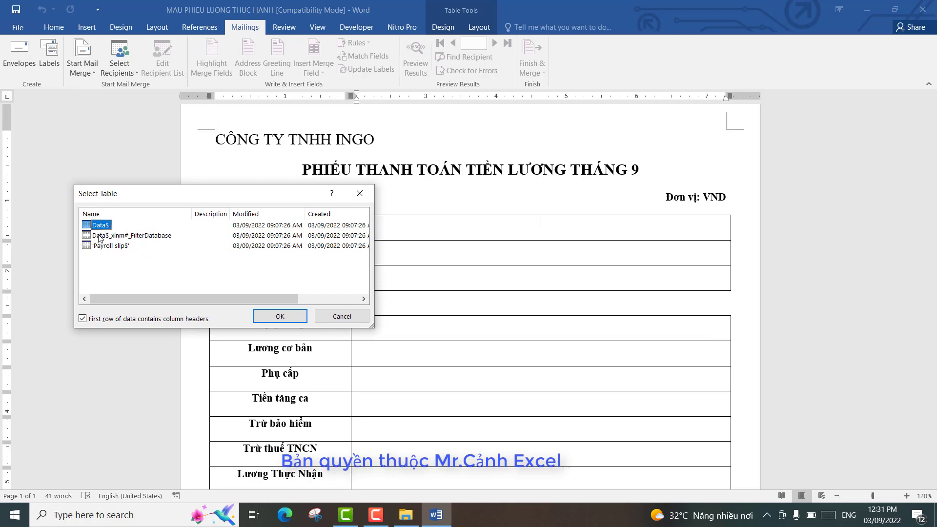
click(139, 237)
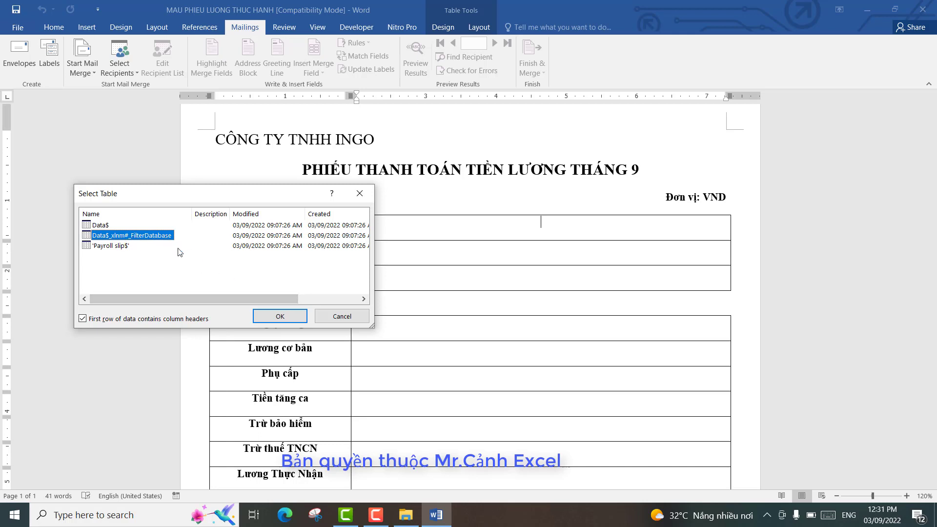
click(280, 317)
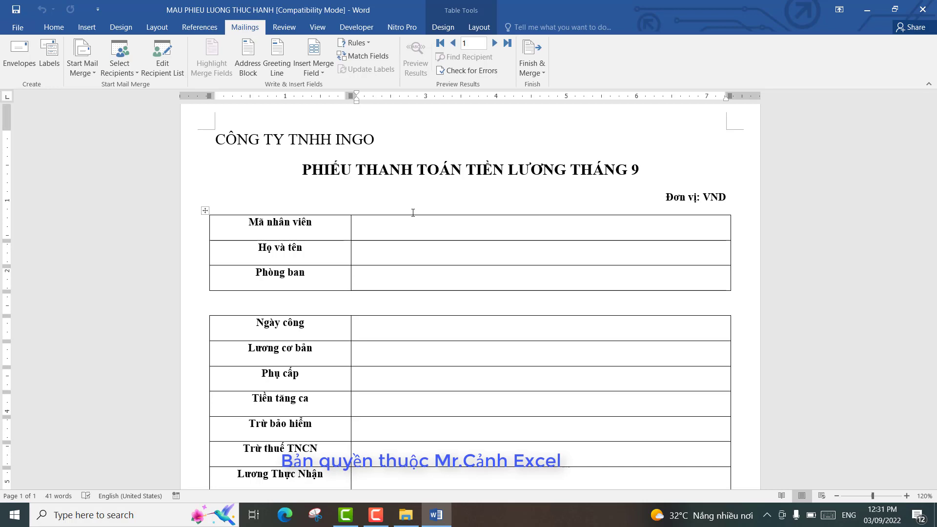
click(323, 73)
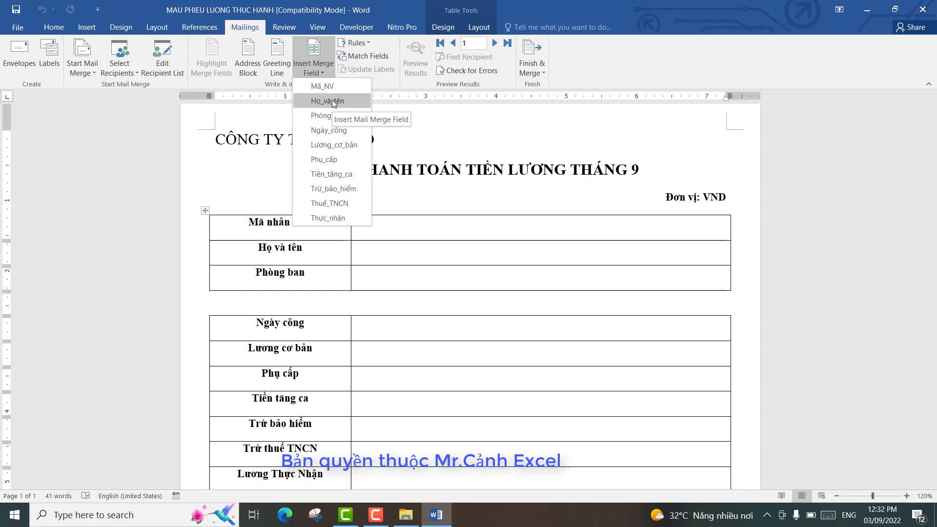
click(425, 235)
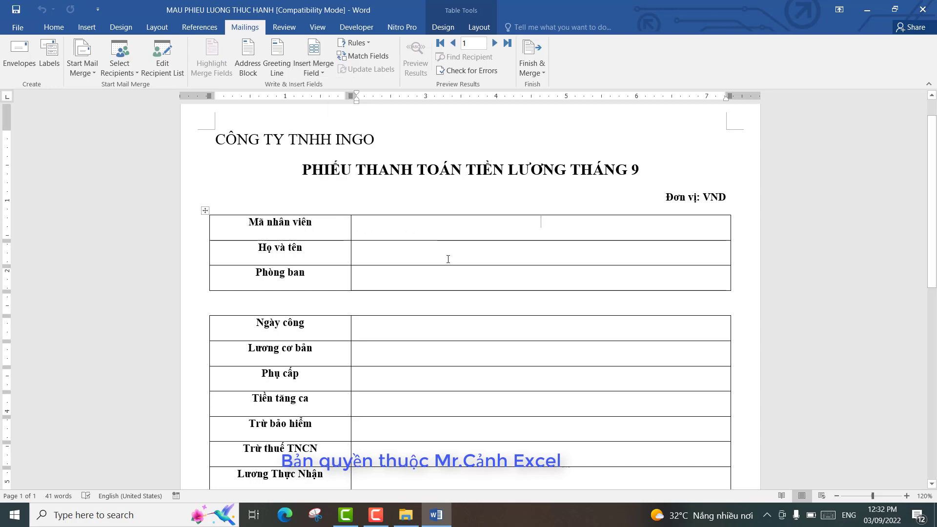
key(Down)
key(Down)
click(485, 234)
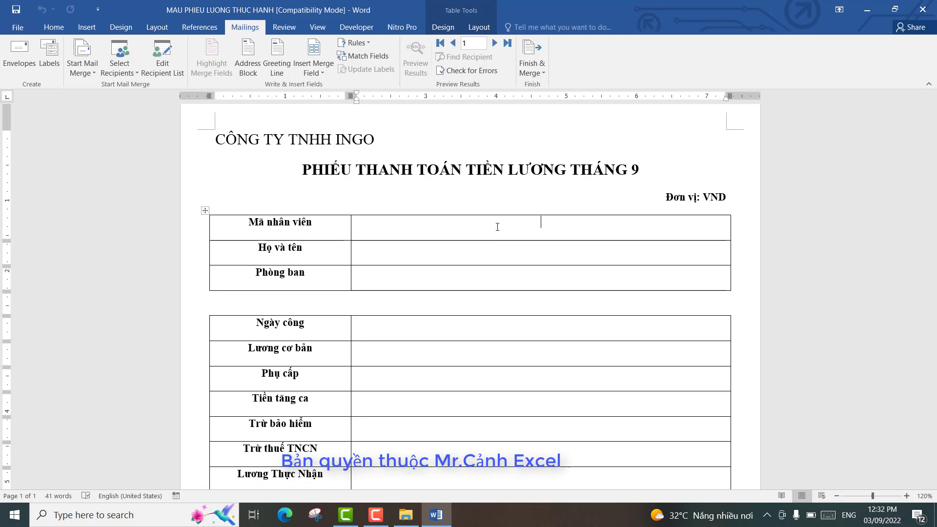
Insert the Mã_NV, Họ_và_tên, Phòng_ban, Ngày_công and Lương_cơ_bản merge fields into their cells
click(324, 72)
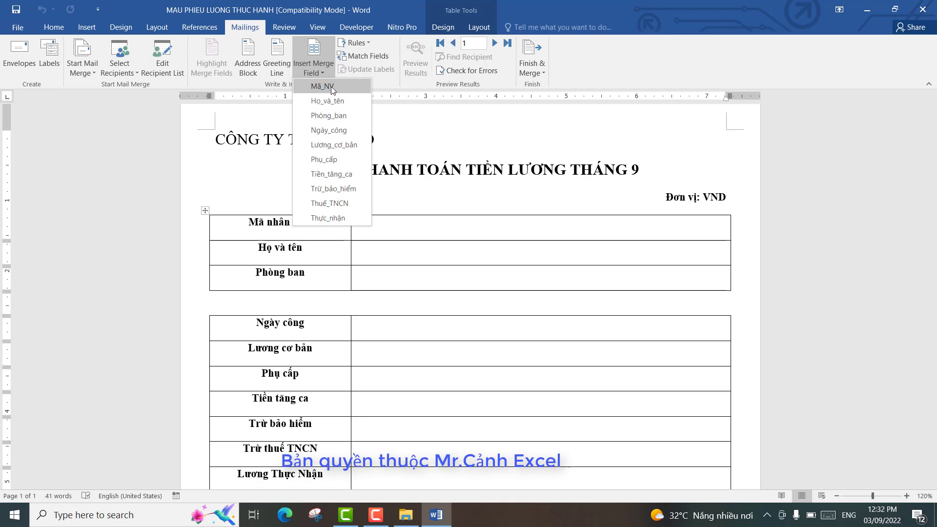
click(332, 90)
click(534, 256)
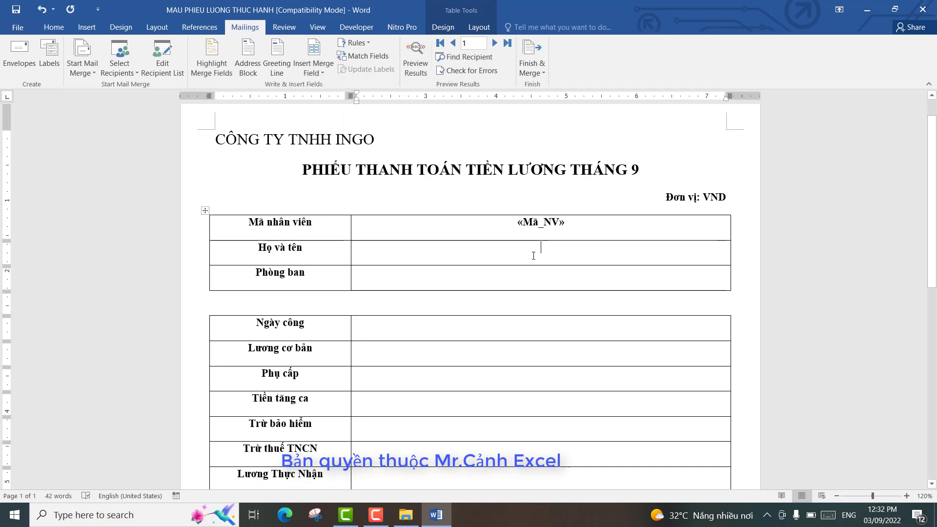
click(324, 72)
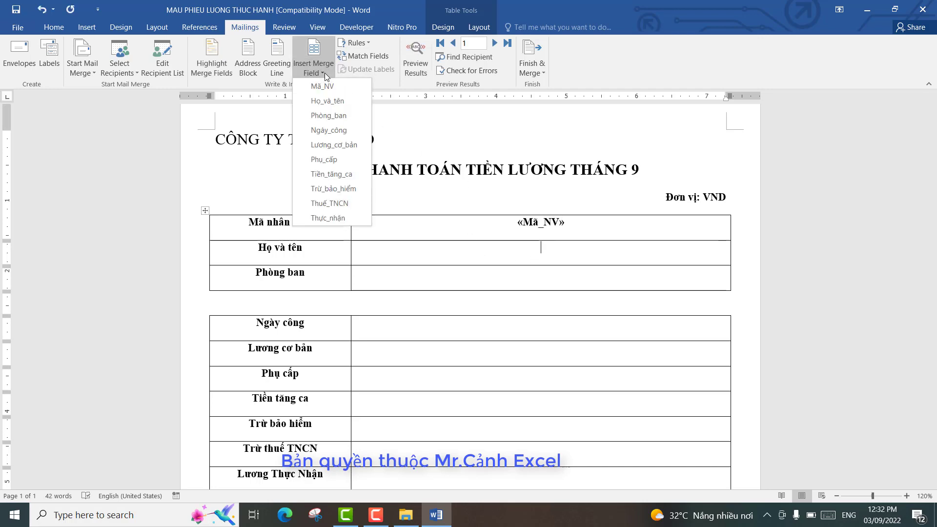
click(332, 101)
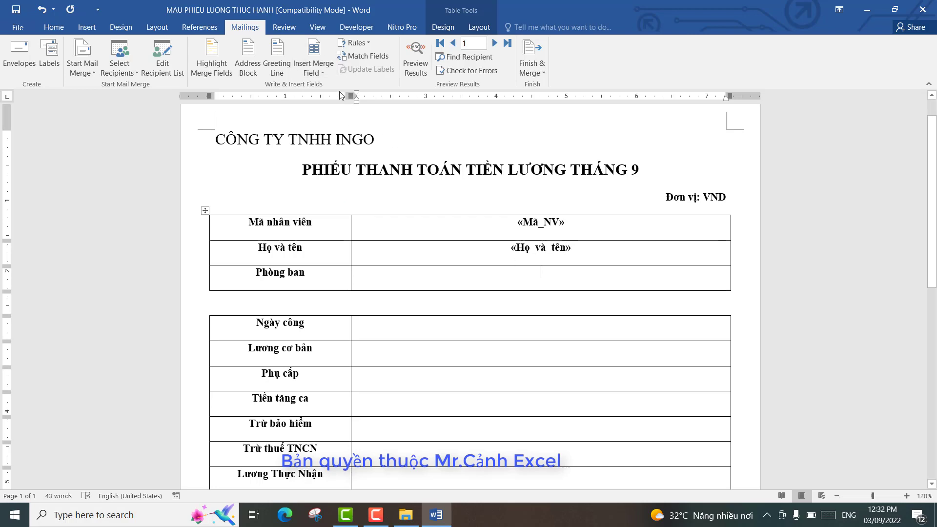
click(323, 70)
click(335, 113)
click(321, 73)
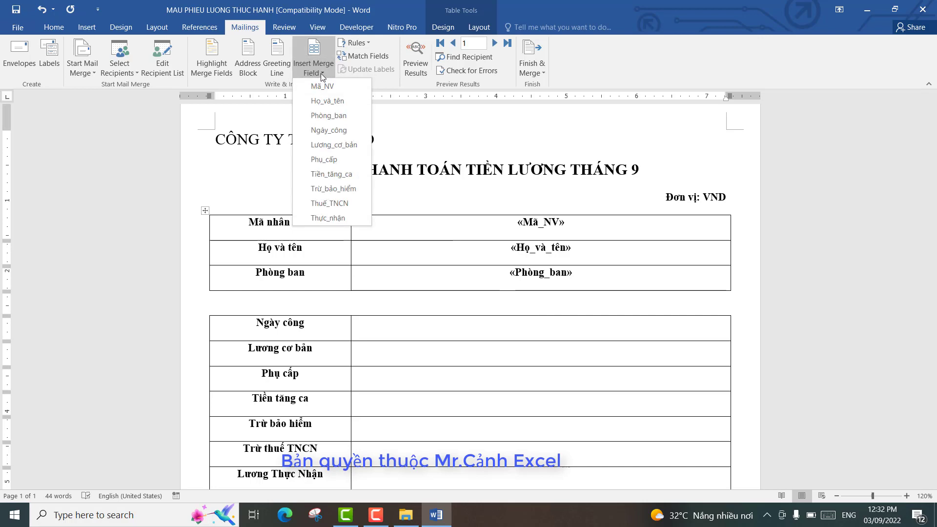
click(328, 128)
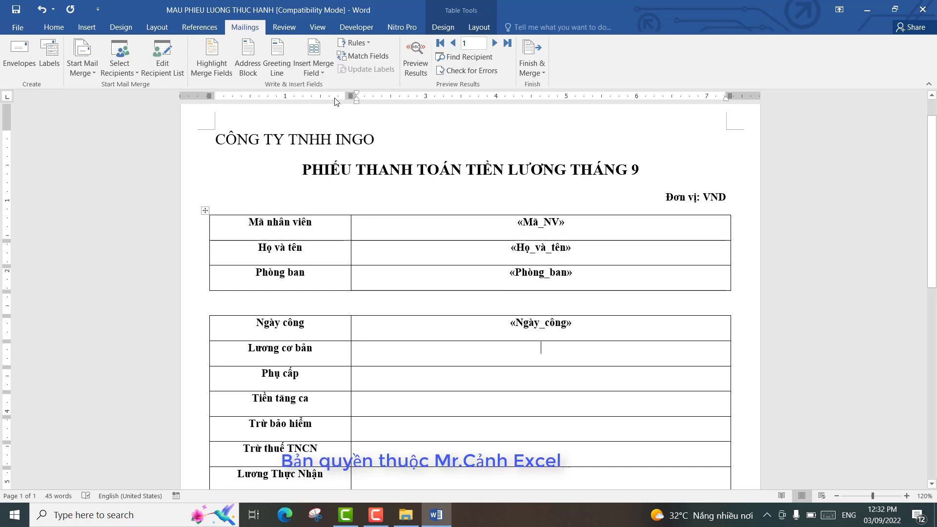
click(314, 72)
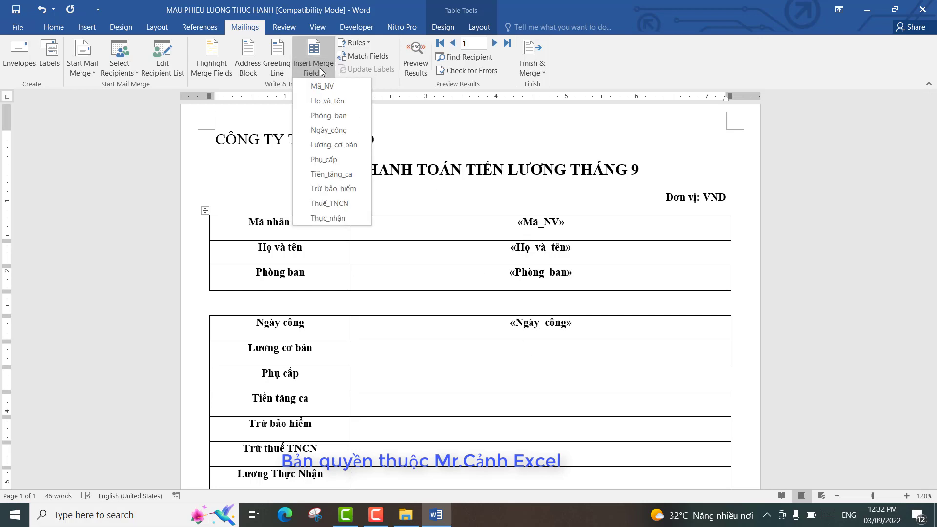
click(334, 145)
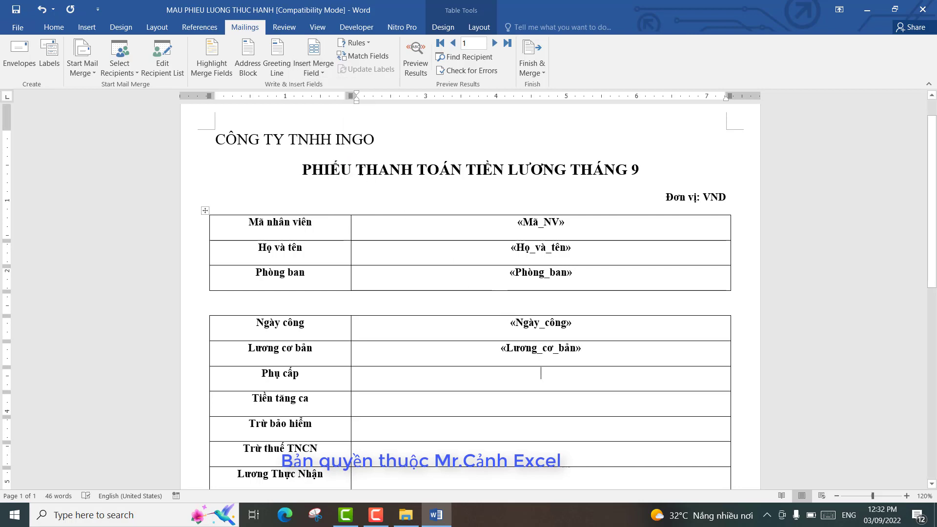
Insert the Phụ_cấp, Tiền_tăng_ca, Trừ_bảo_hiểm, Thuế_TNCN and Thực_nhận merge fields into their cells
click(317, 73)
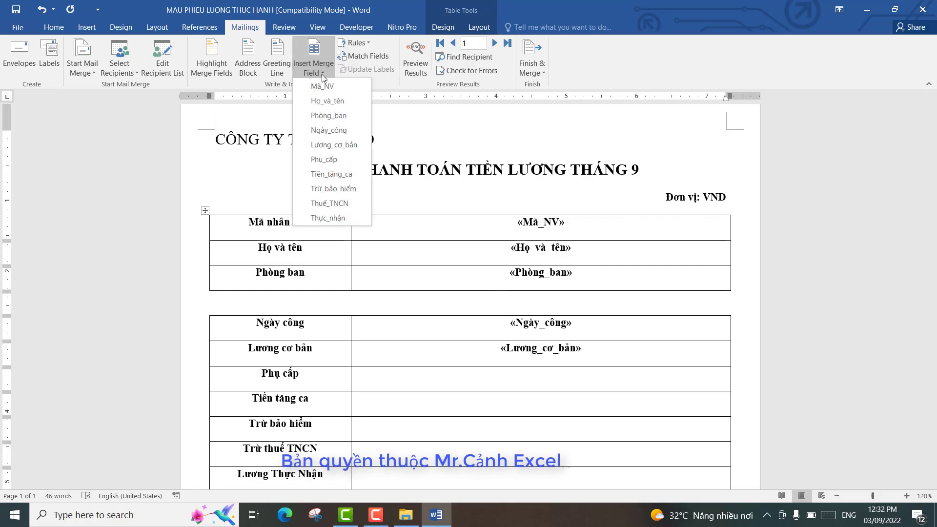
click(332, 161)
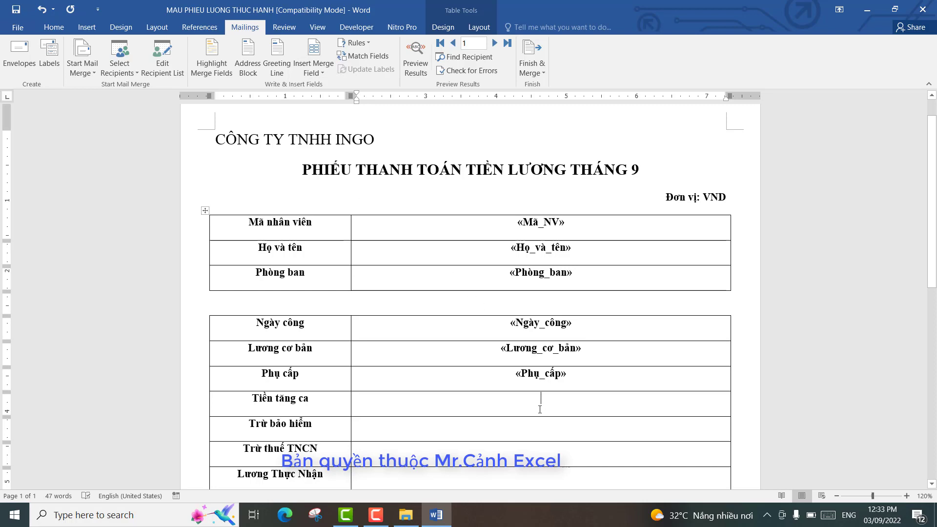
click(322, 72)
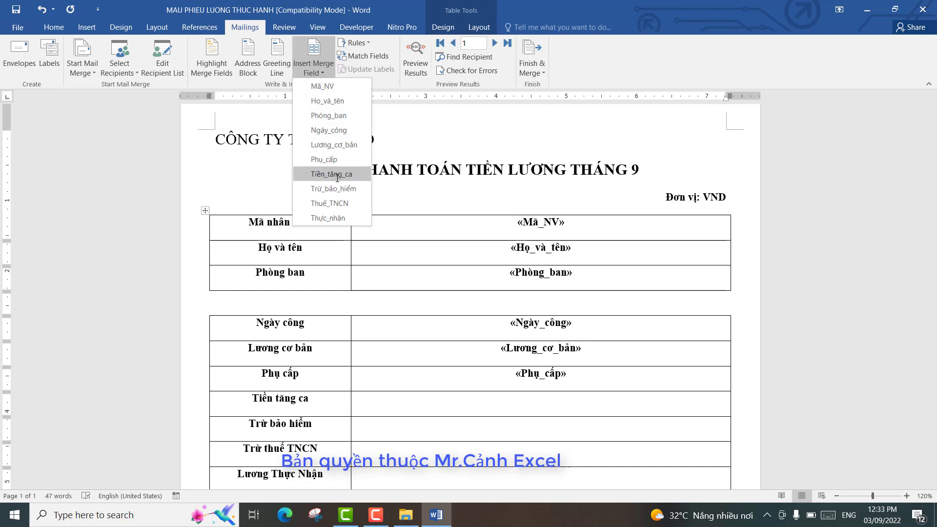
click(332, 174)
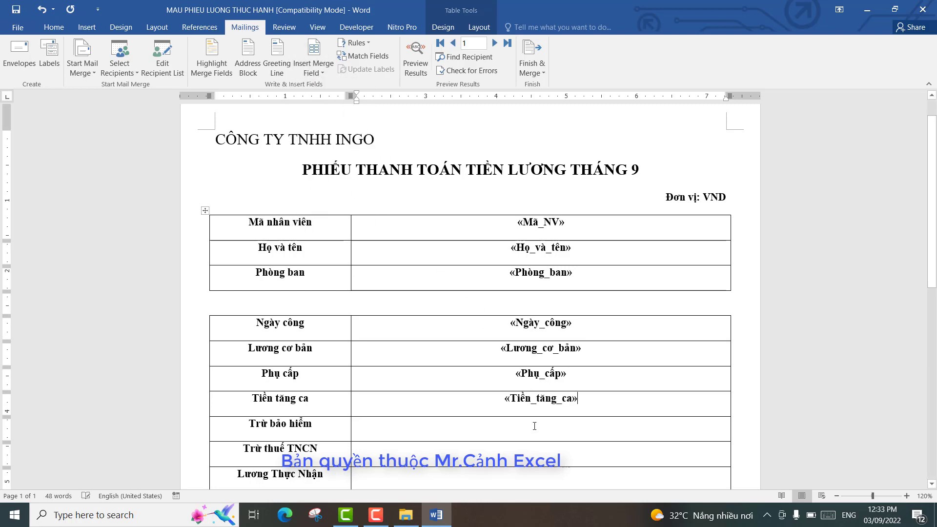
click(323, 69)
click(335, 190)
click(322, 72)
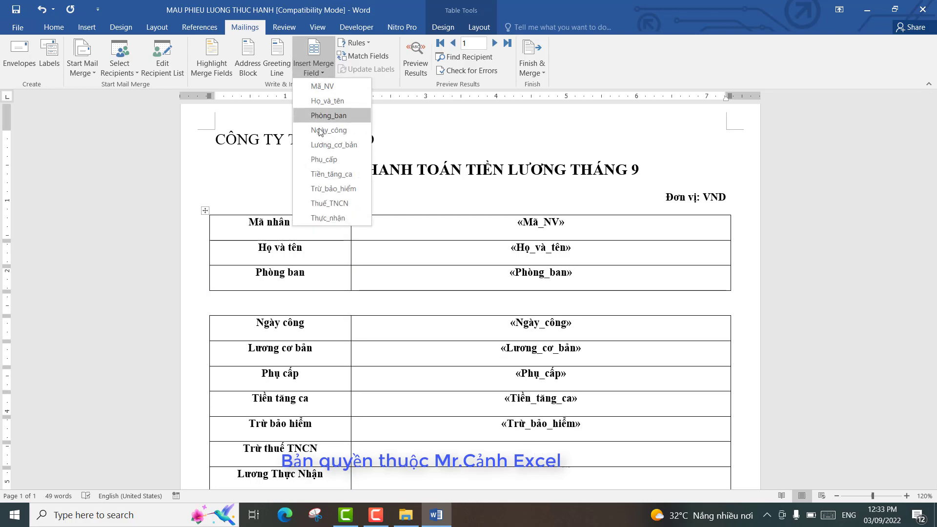
click(332, 201)
scroll(498, 325, down, 1)
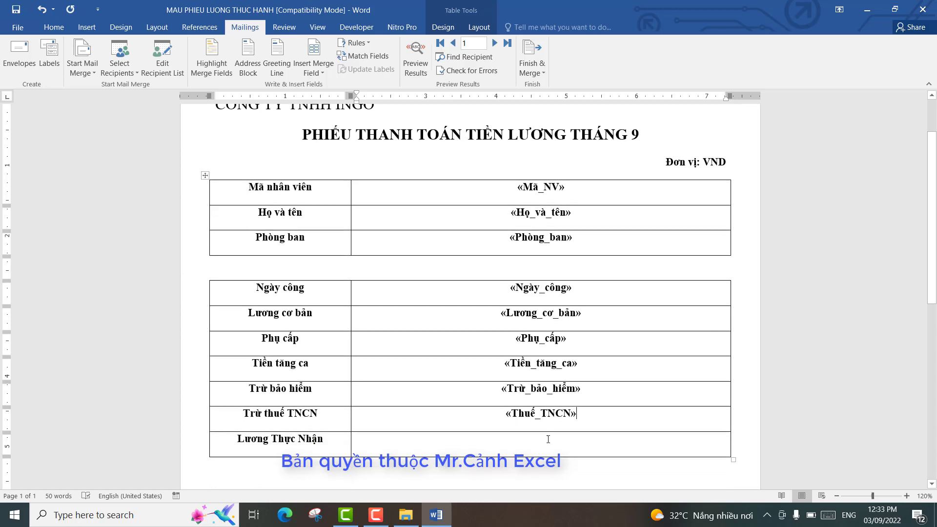
click(325, 73)
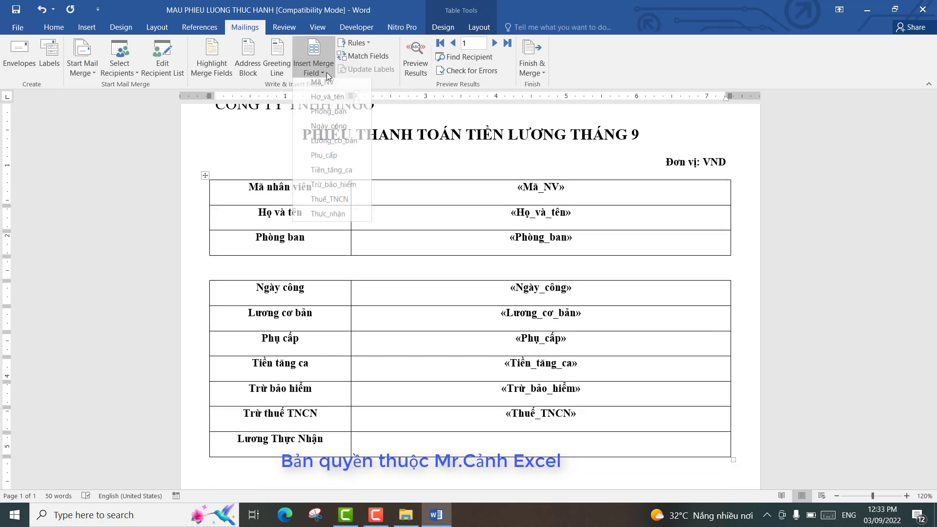
click(337, 216)
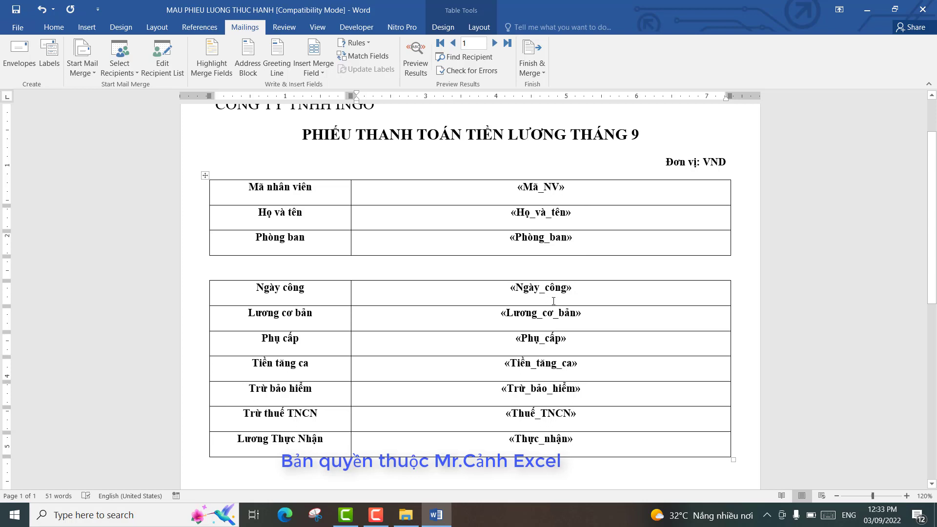
Preview real employee data on the slip, step through the records, and return toward record 1
click(416, 70)
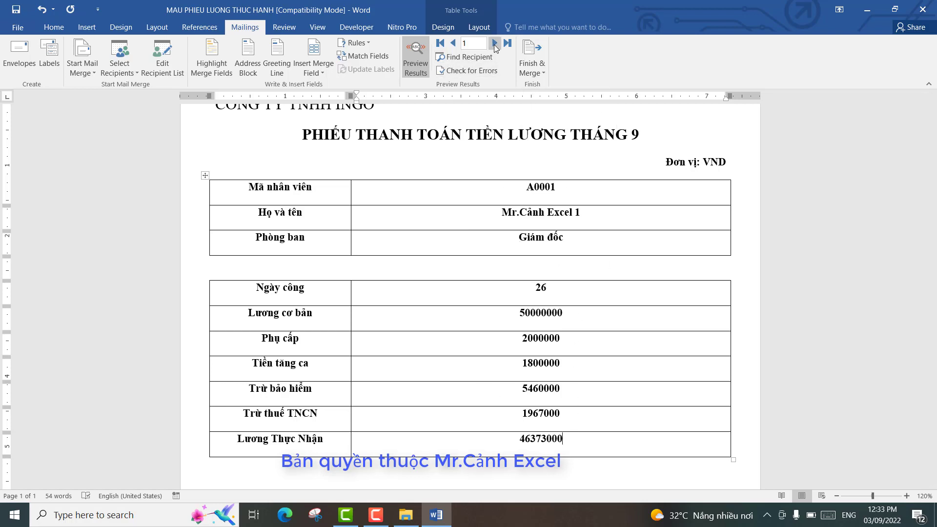
click(495, 44)
click(495, 44)
click(495, 43)
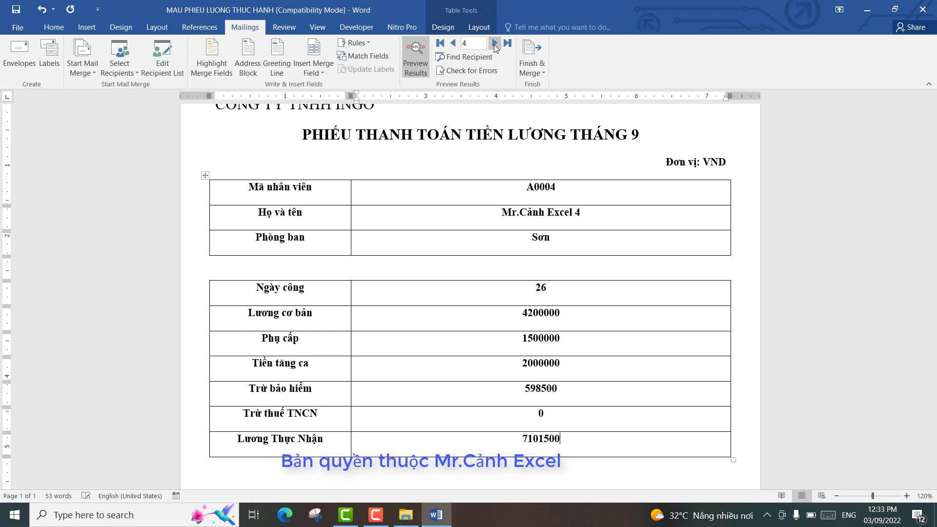
click(495, 44)
click(495, 44)
click(495, 43)
click(495, 43)
click(495, 44)
click(495, 43)
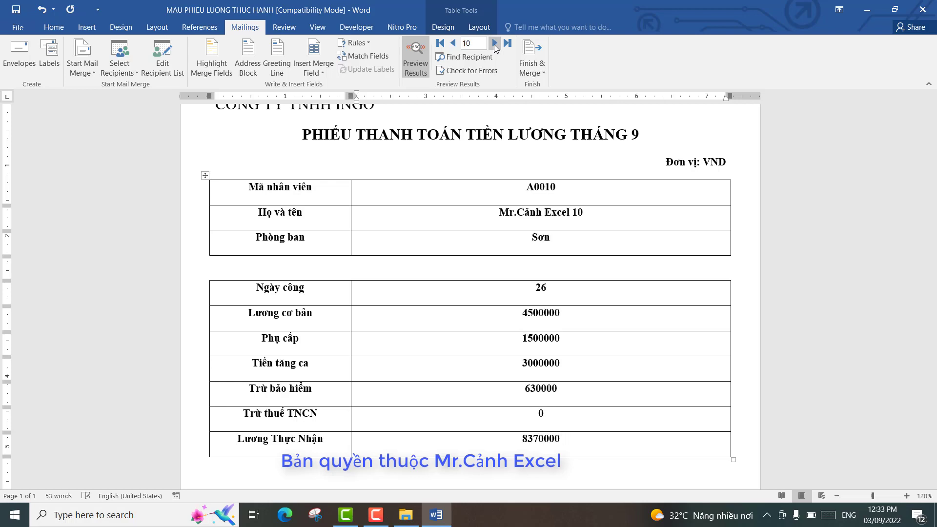
click(454, 44)
click(454, 43)
click(453, 43)
click(454, 44)
click(453, 43)
click(454, 43)
click(453, 44)
click(453, 44)
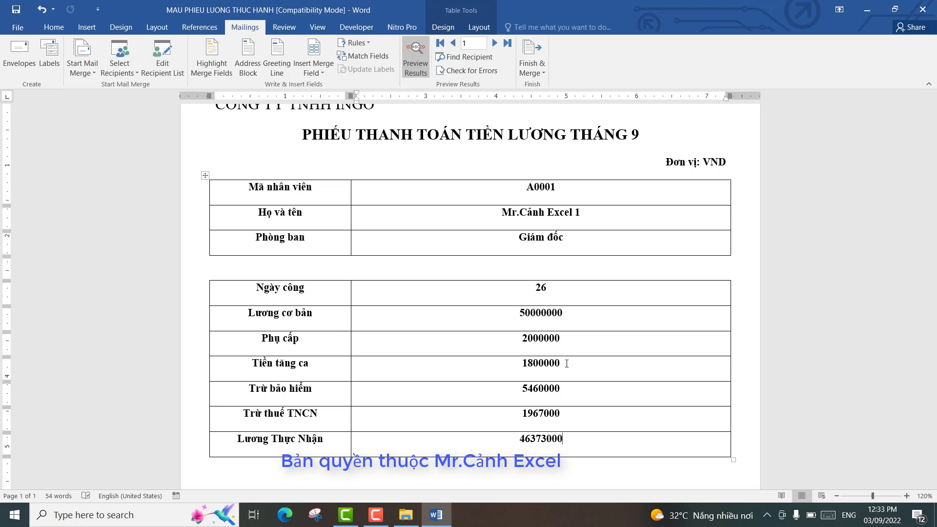
Show field names again and add the \#,### format to the Lương_cơ_bản and Phụ_cấp field codes
click(416, 62)
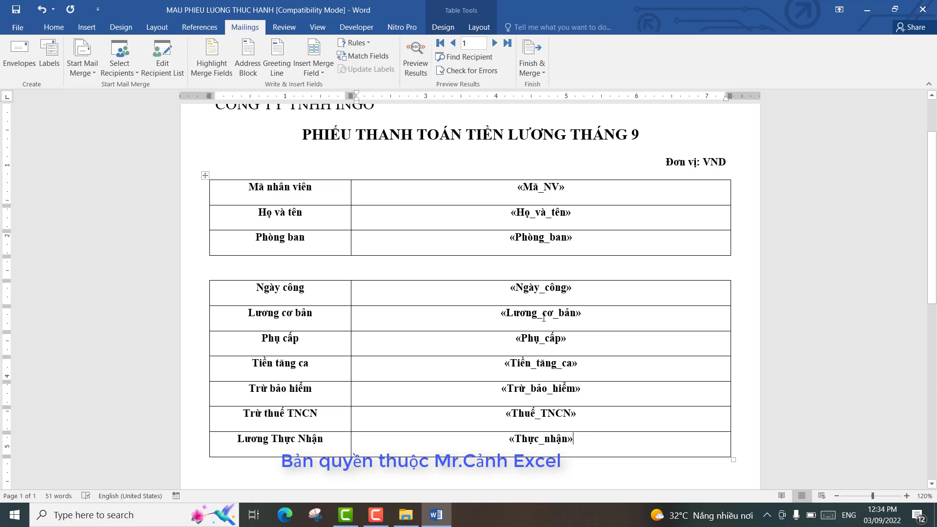
click(541, 317)
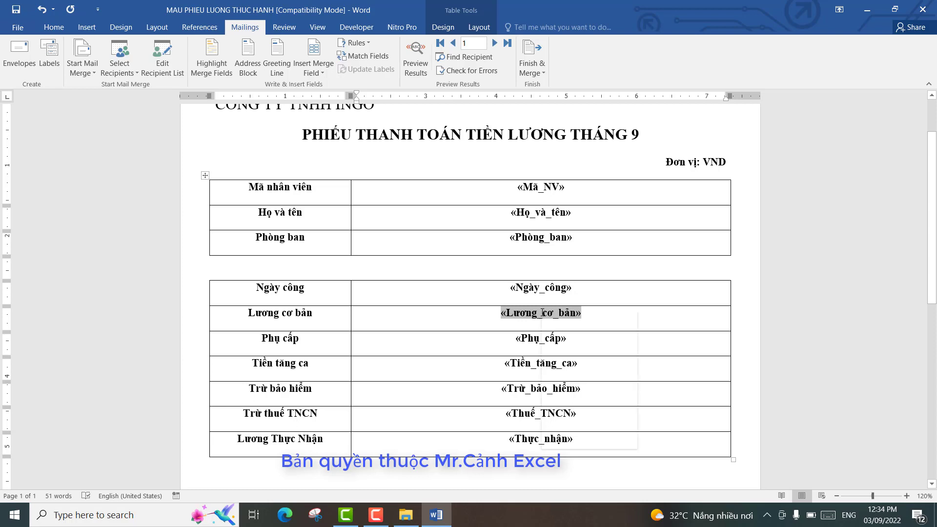
right_click(542, 313)
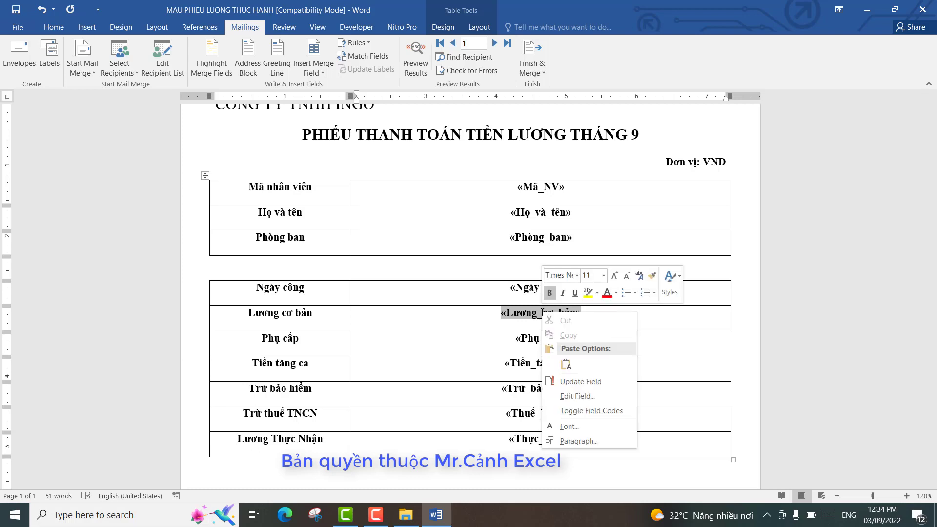
click(587, 411)
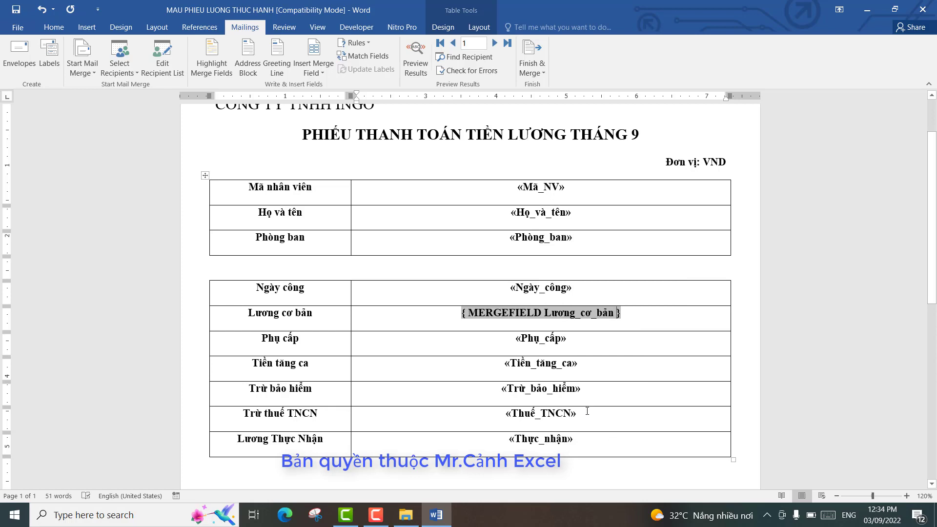
text(\)
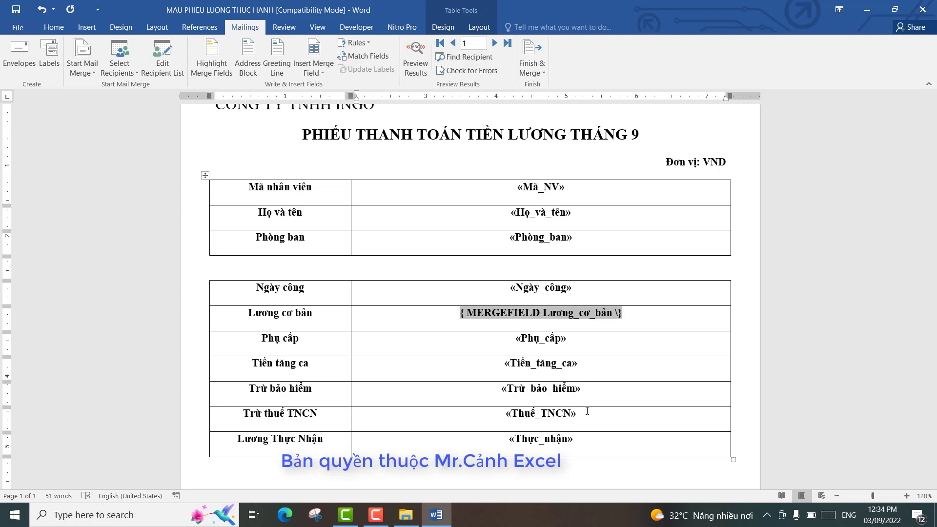
text(#)
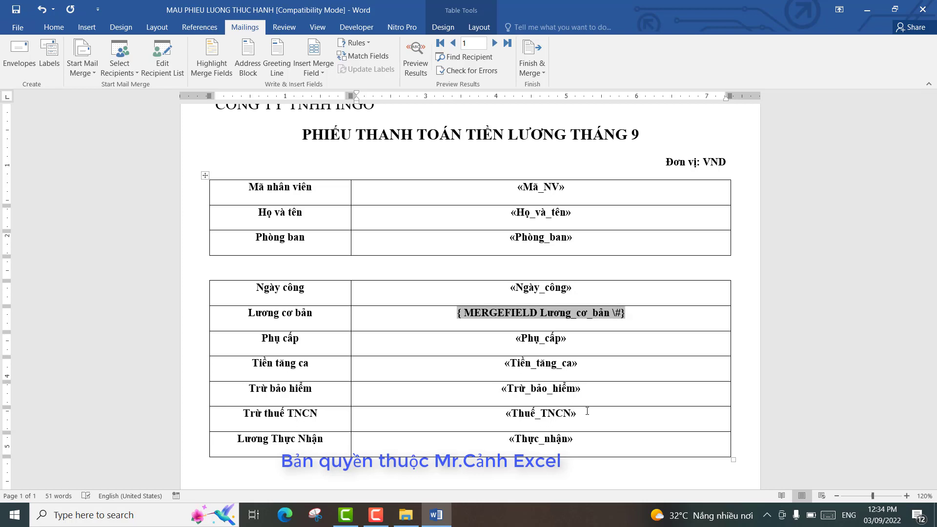
text(,##)
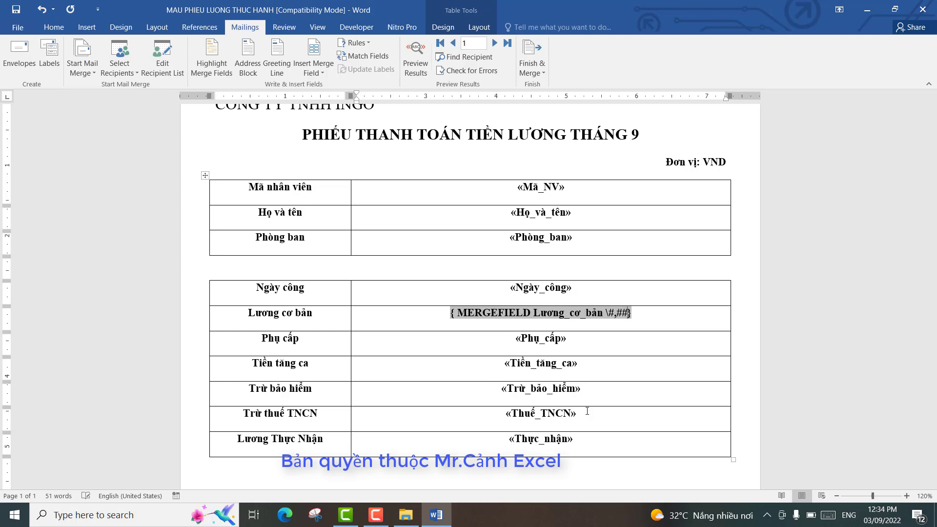
text(#)
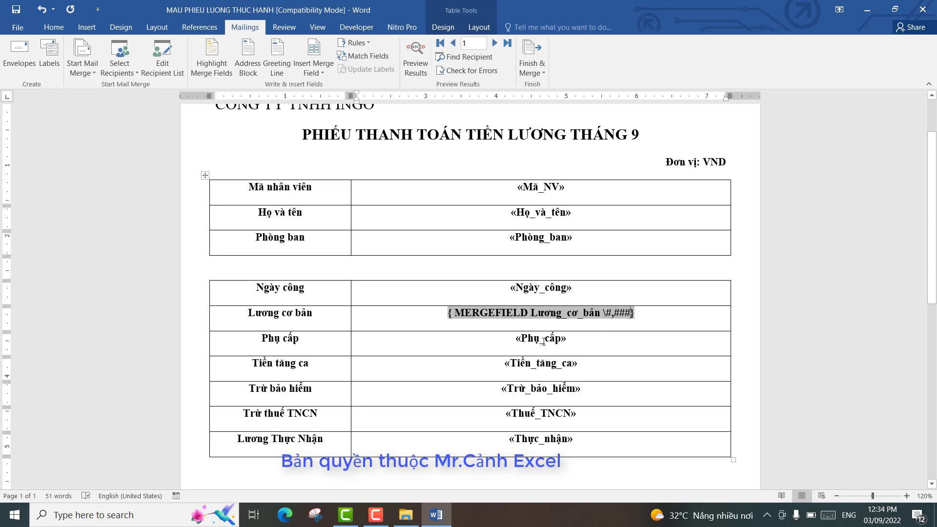
click(543, 341)
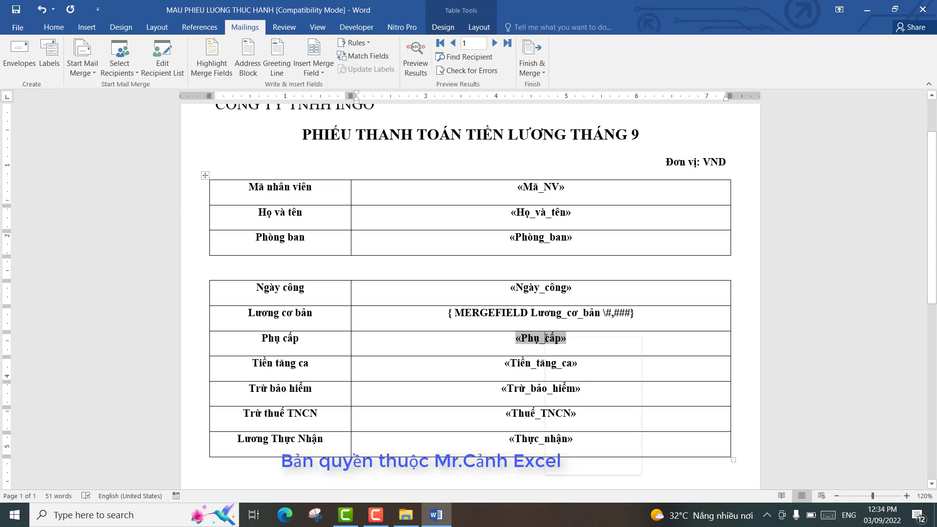
right_click(545, 338)
click(584, 437)
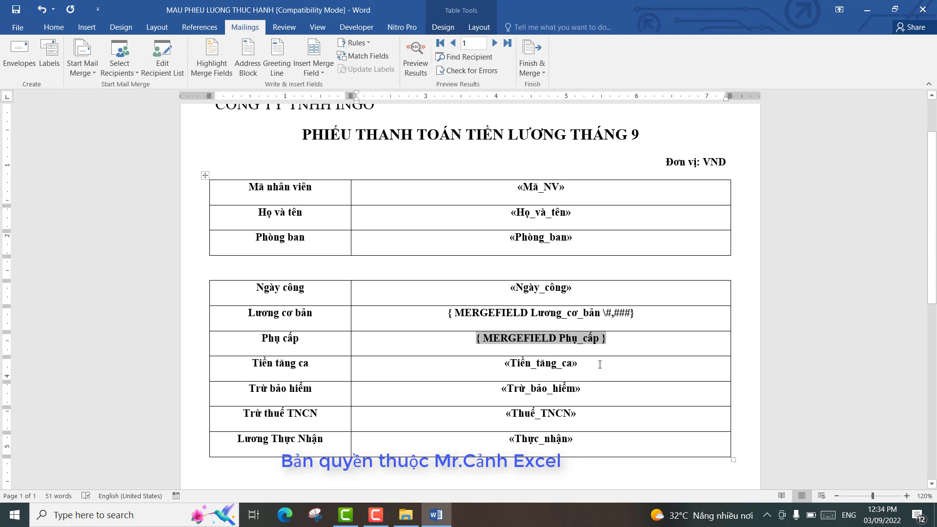
text(\)
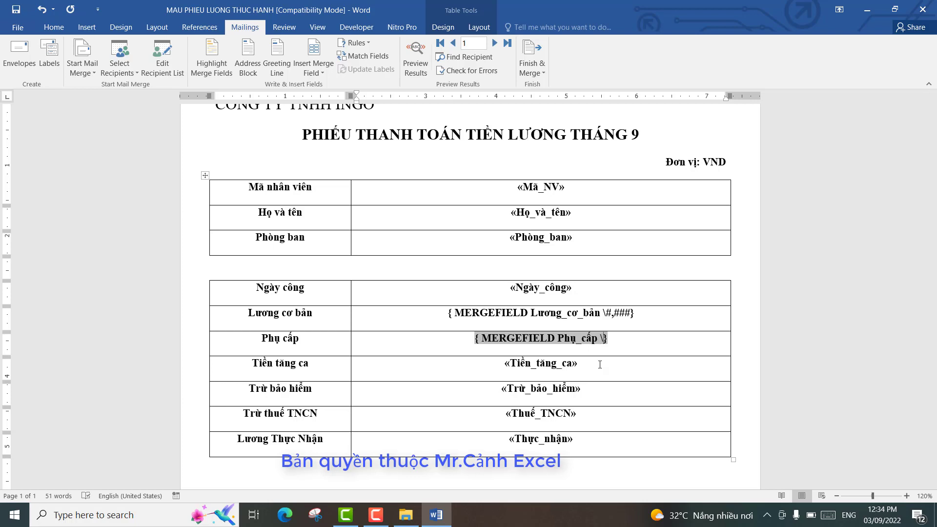
text(#,)
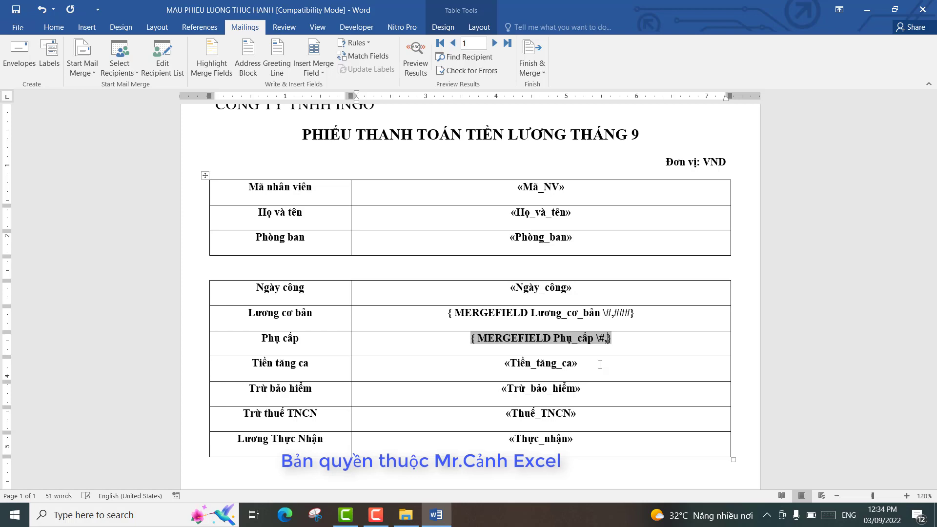
text(###)
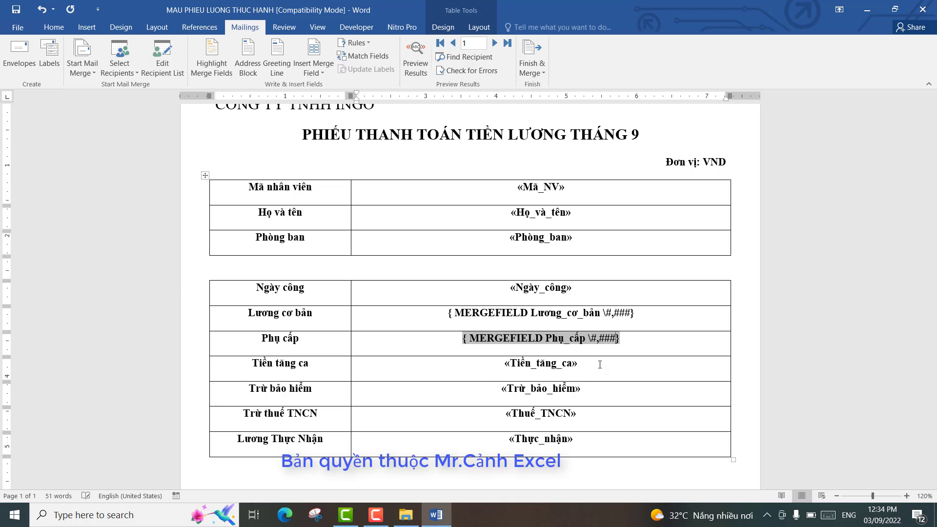
Add the \#,### number format to the Tiền_tăng_ca and Trừ_bảo_hiểm field codes
click(557, 365)
right_click(558, 365)
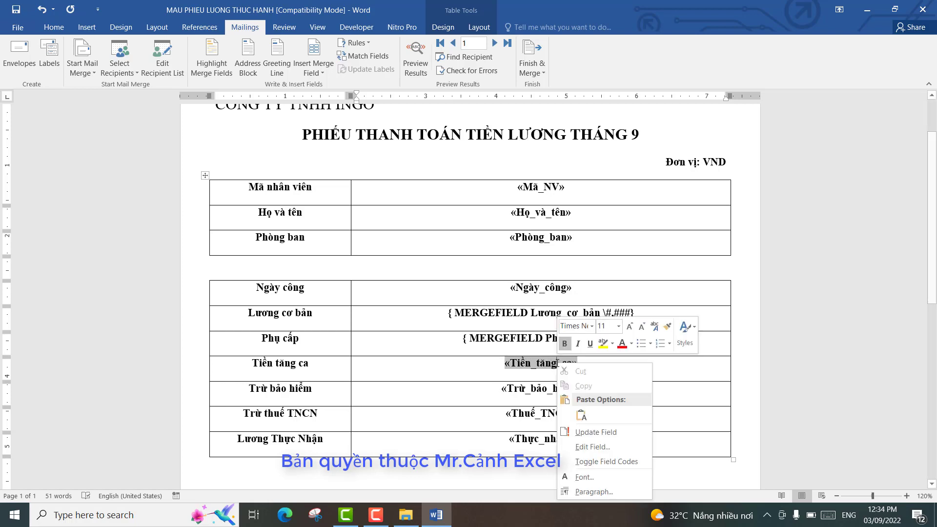
click(597, 462)
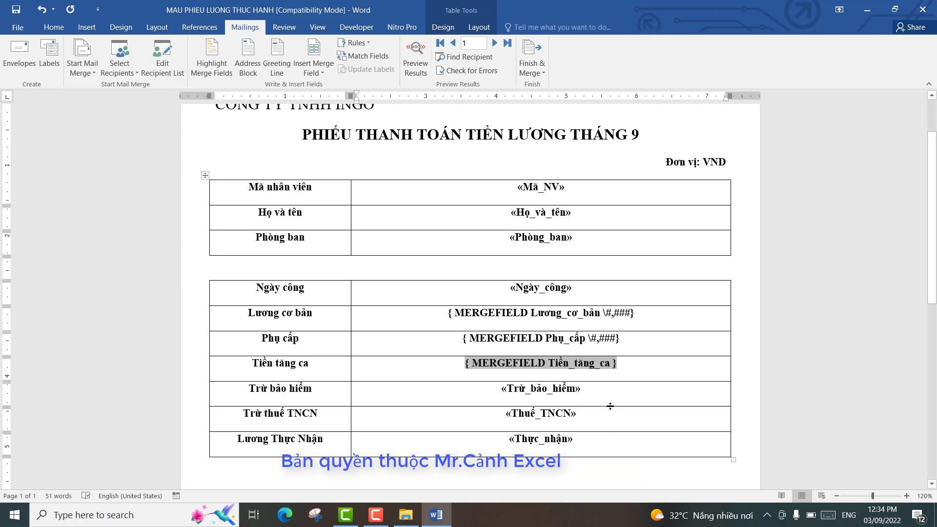
text(\#)
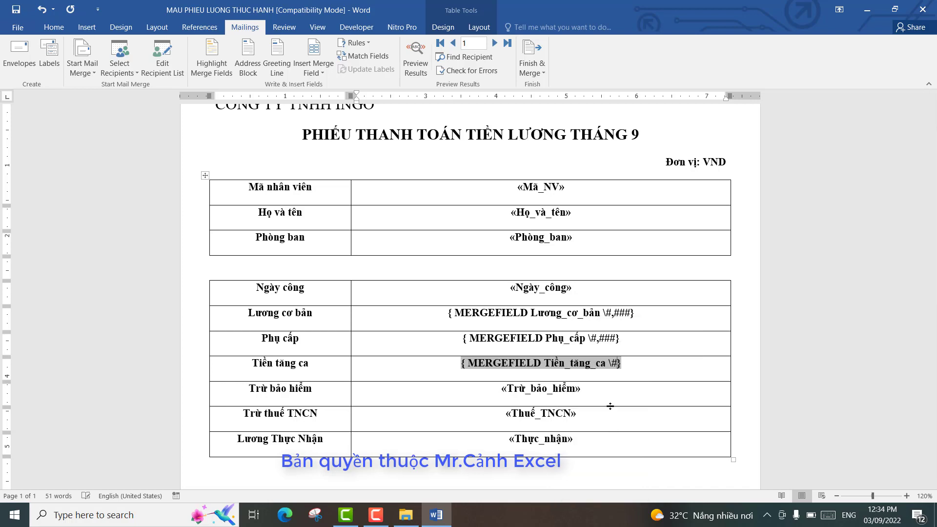
text(,###)
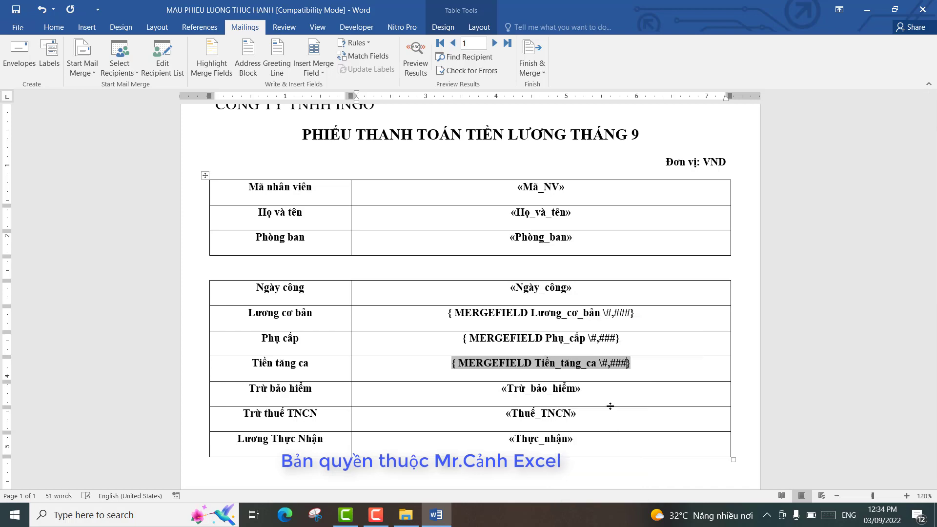
click(553, 391)
right_click(554, 390)
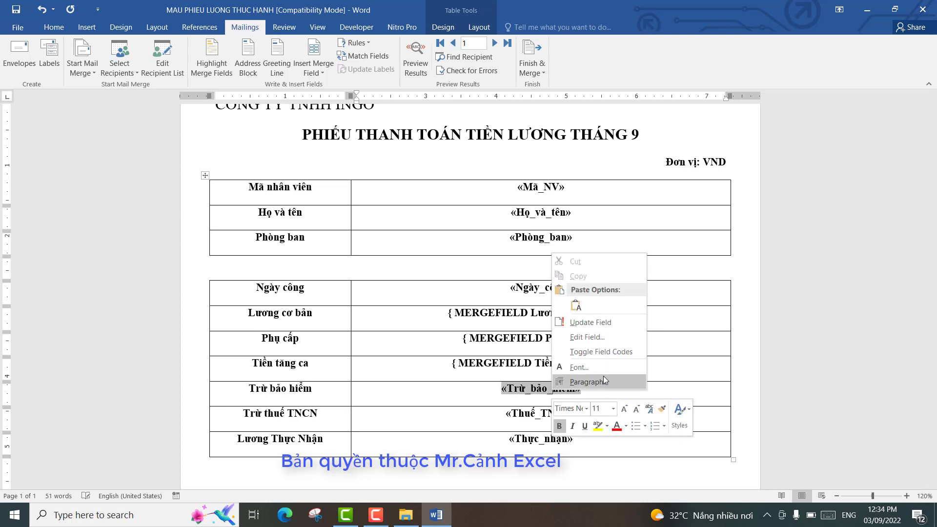
click(608, 351)
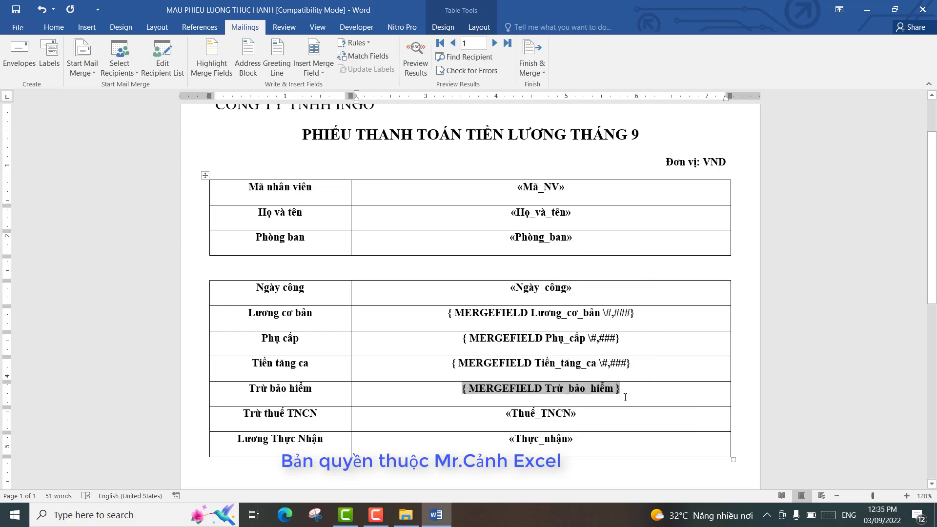
text(\#,#)
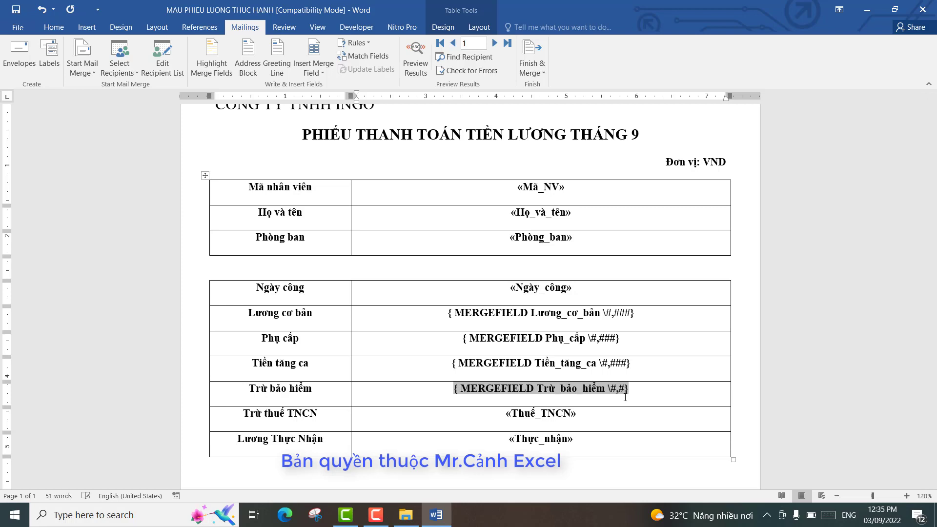
text(##)
Add the \#,### number format to the Thuế_TNCN and Thực_nhận field codes
click(547, 415)
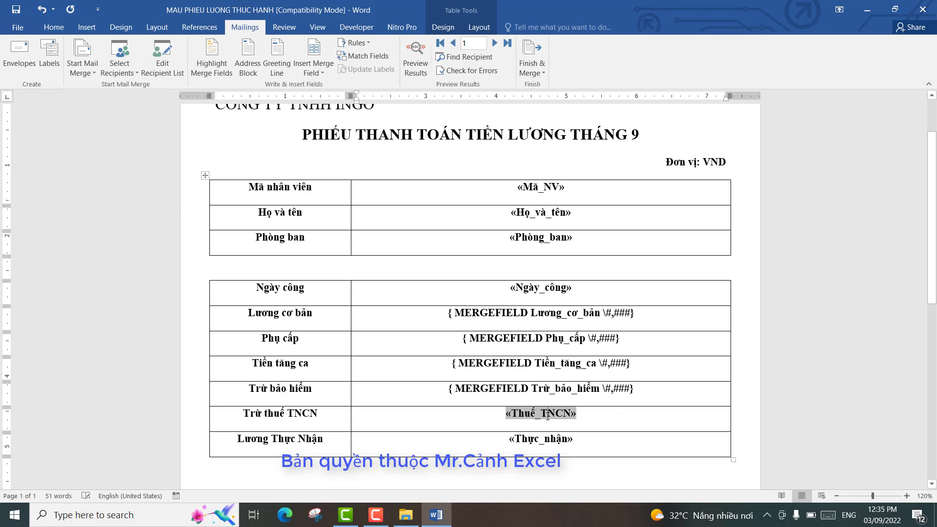
right_click(548, 416)
click(605, 388)
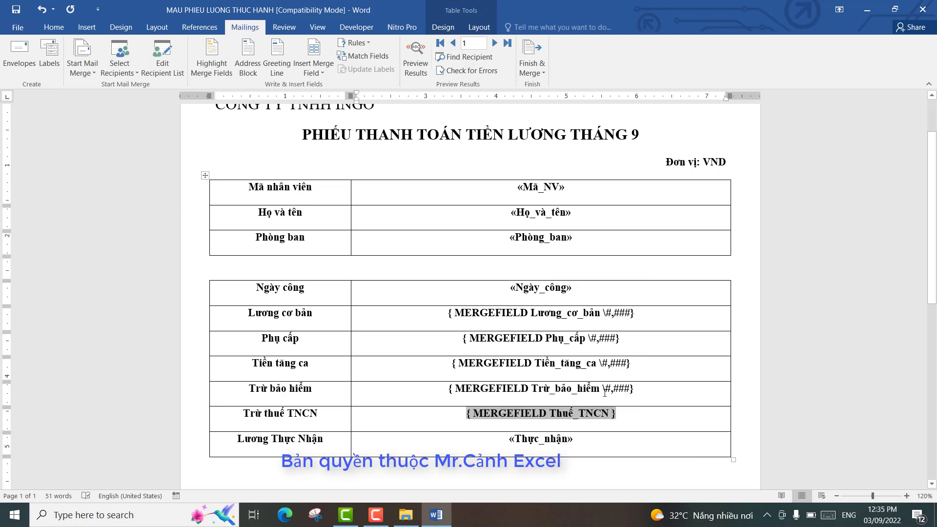
text(\#,)
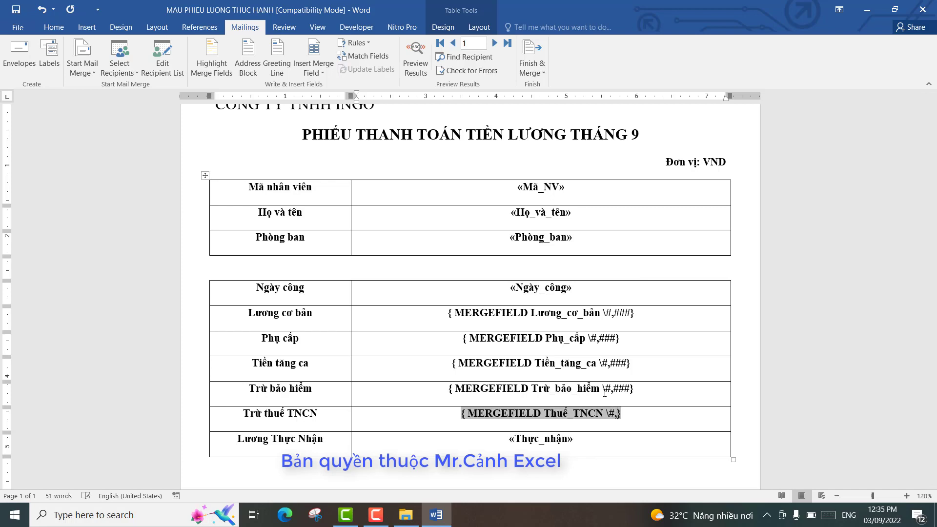
text(###)
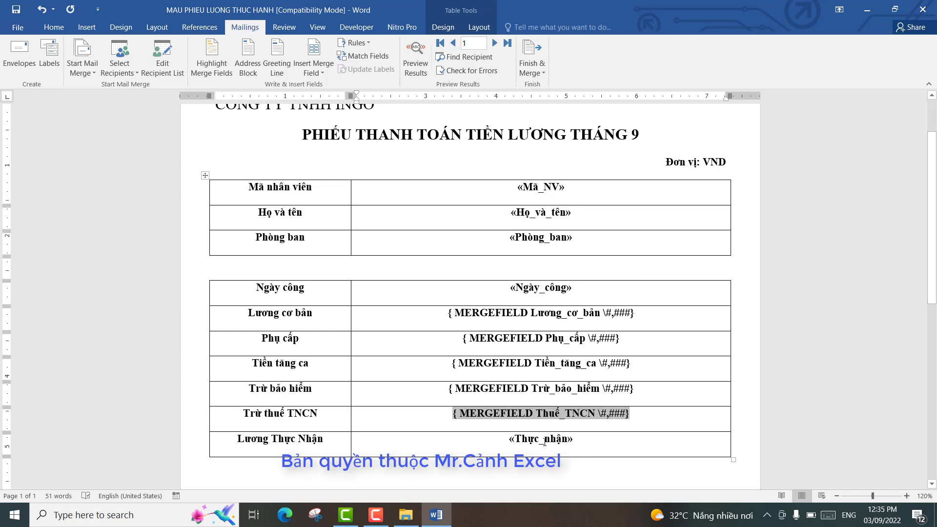
right_click(545, 442)
click(585, 402)
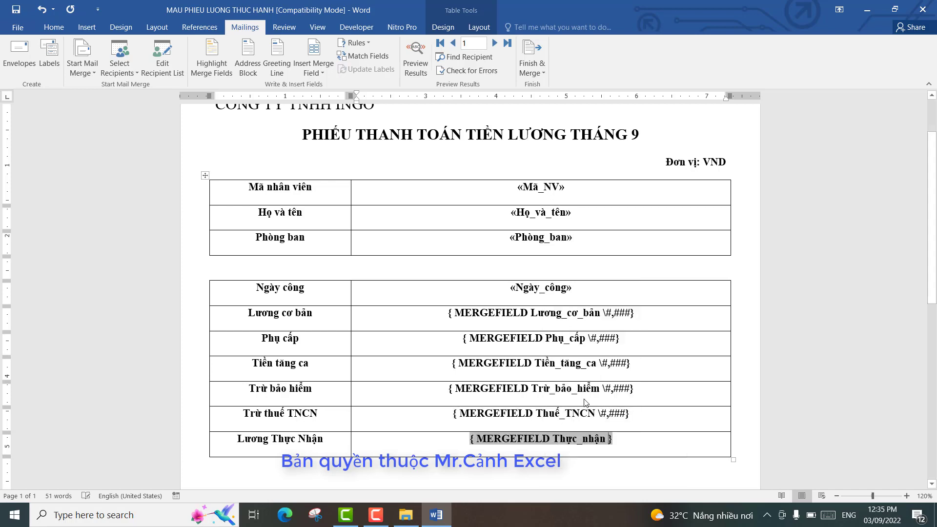
text(\#)
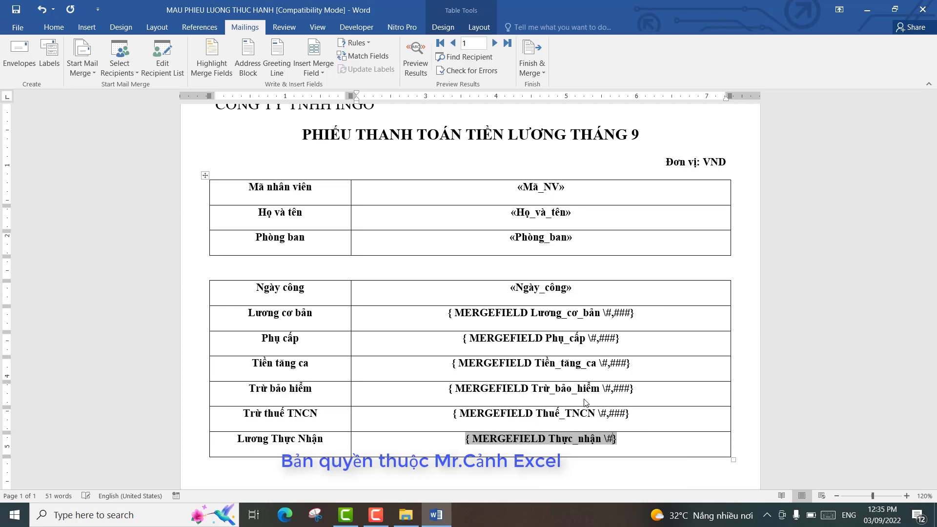
text(,#)
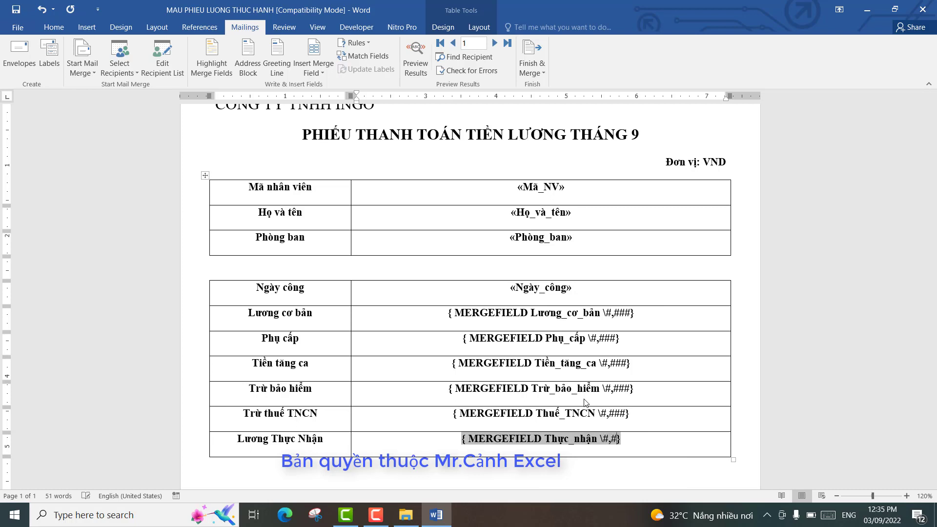
text(##)
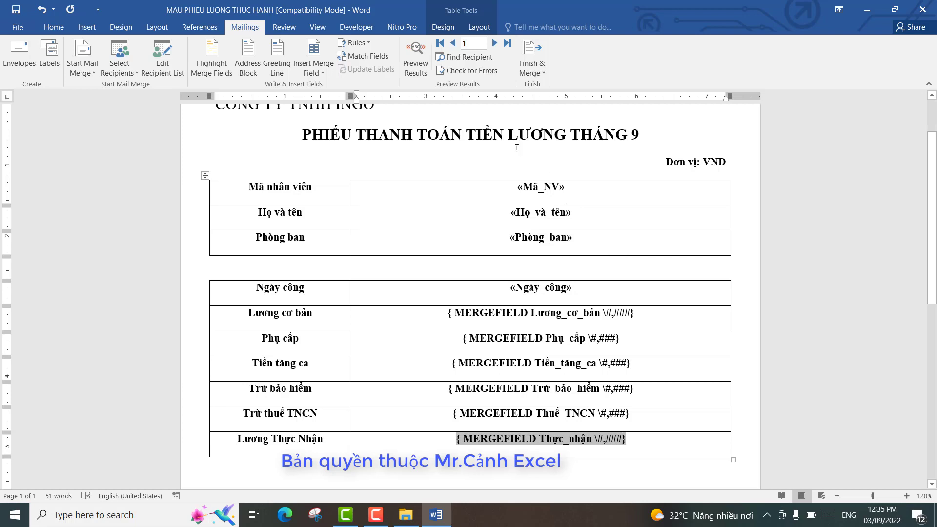
Preview real data again and step through eight employee records to check the formatted amounts
click(417, 61)
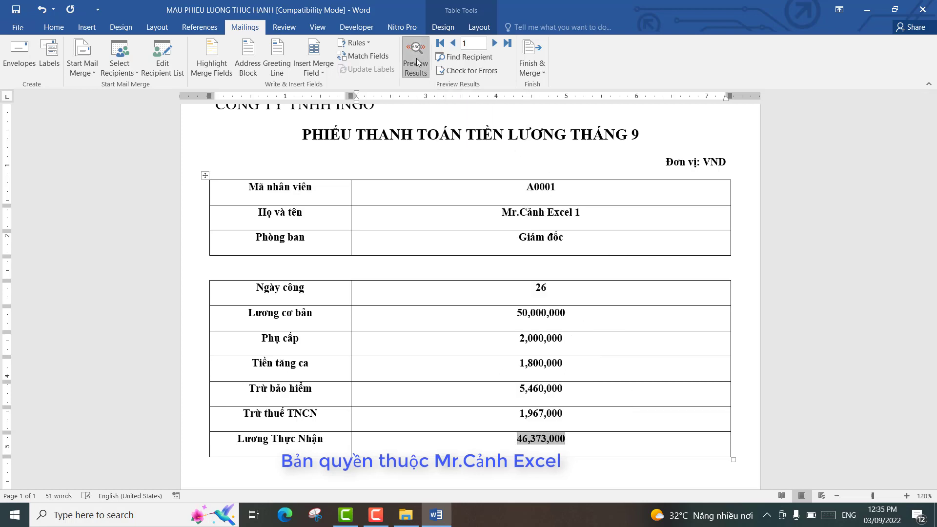
click(585, 318)
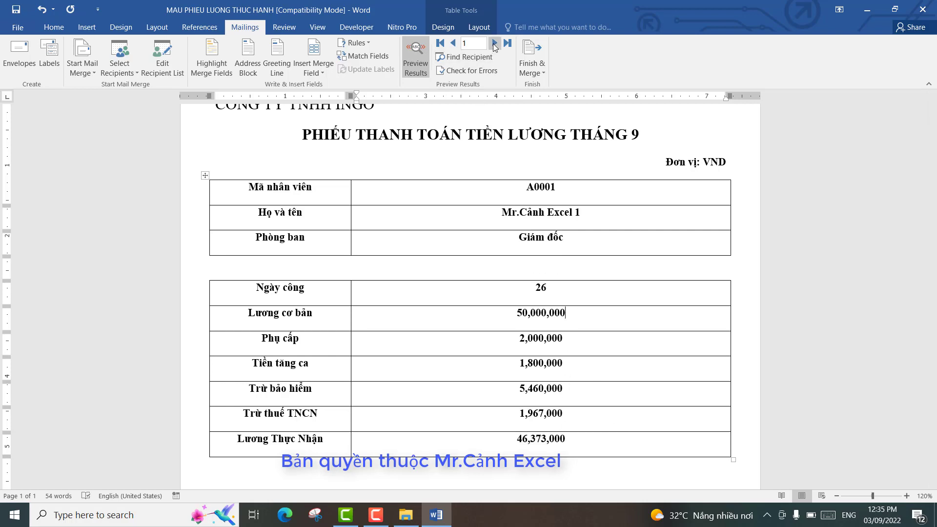
click(495, 44)
click(494, 43)
click(494, 44)
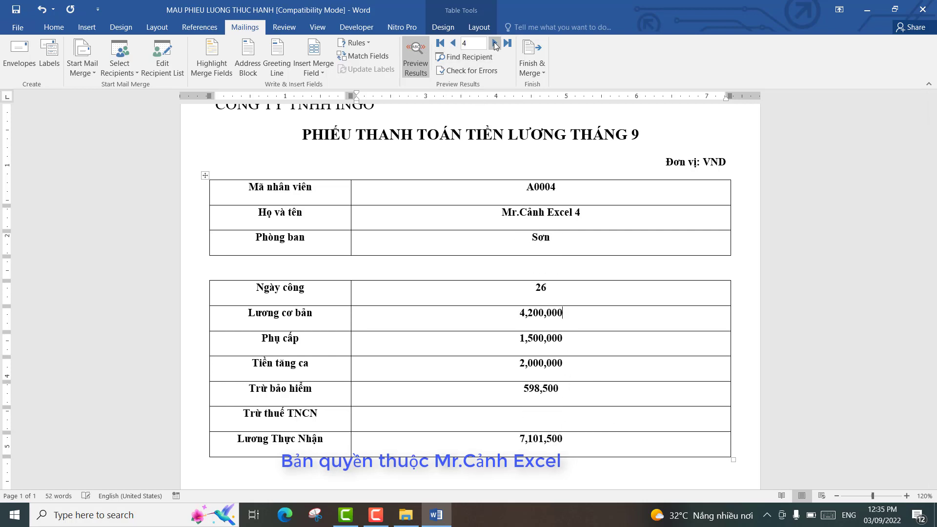
click(495, 44)
click(494, 43)
click(495, 44)
click(494, 43)
click(495, 44)
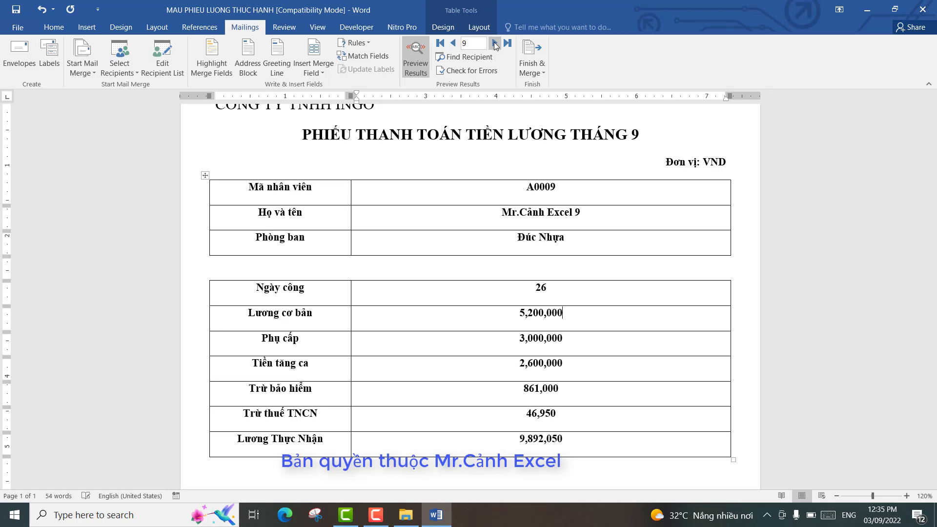
click(495, 43)
scroll(552, 244, up, 2)
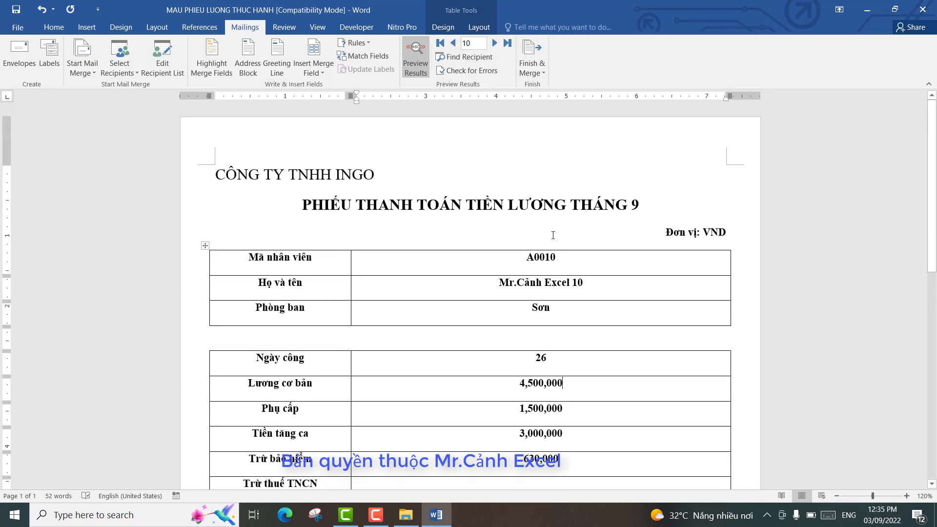
scroll(552, 273, down, 5)
scroll(553, 235, up, 3)
scroll(532, 263, up, 1)
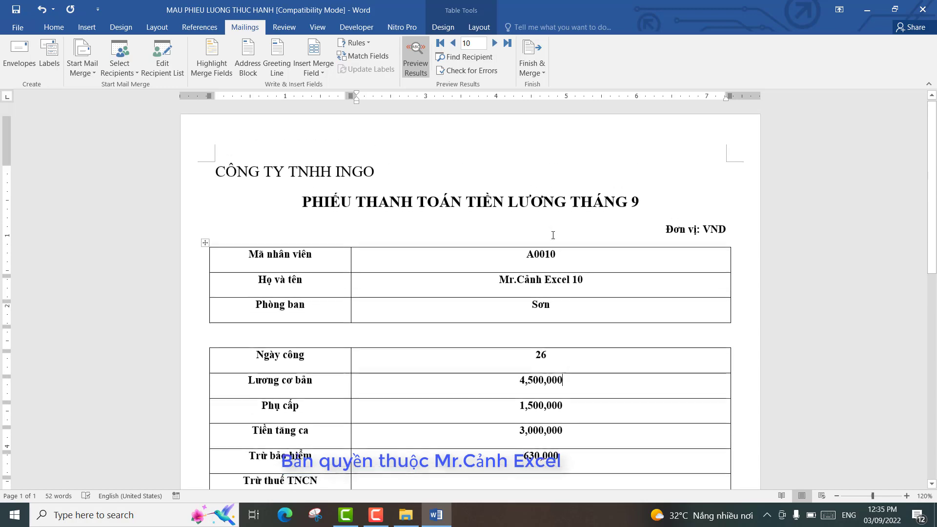
scroll(527, 277, down, 3)
scroll(528, 276, down, 1)
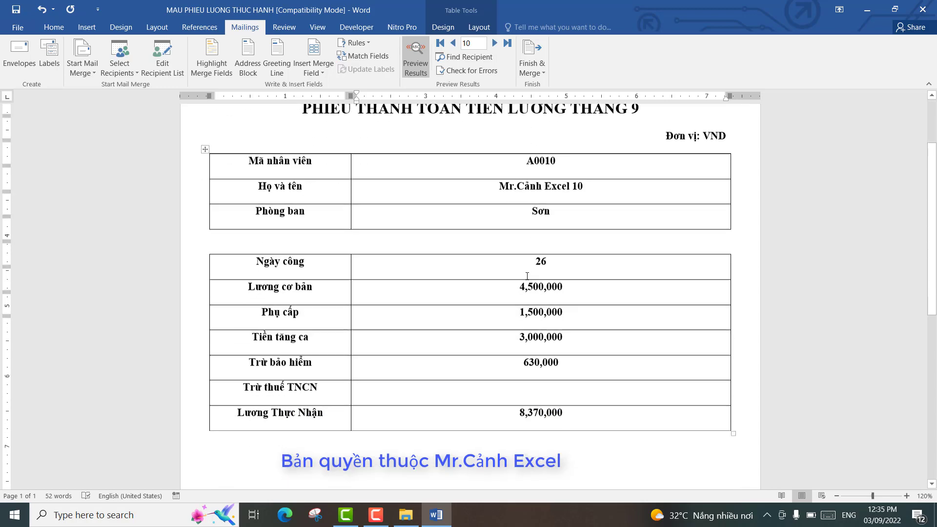
scroll(527, 276, down, 6)
scroll(527, 277, up, 10)
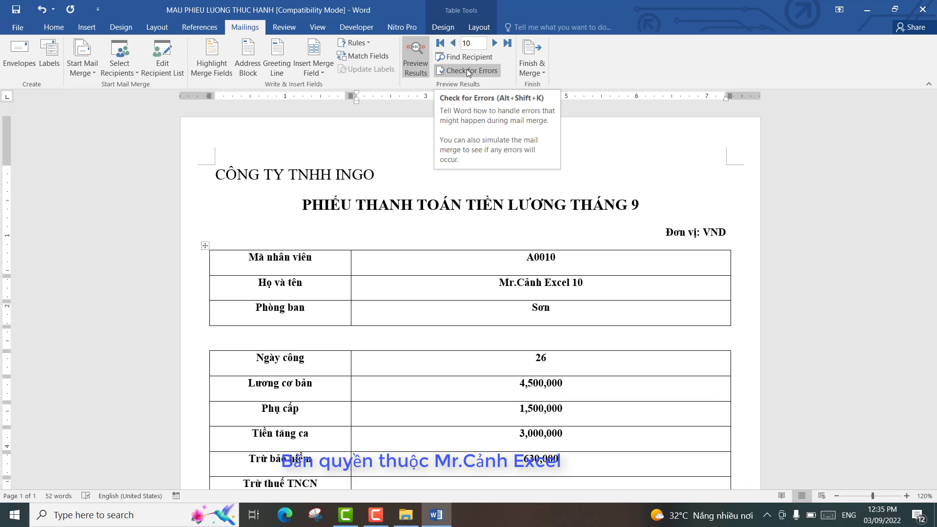
Run the merge with 'Complete the merge, pausing to report each error'
click(466, 70)
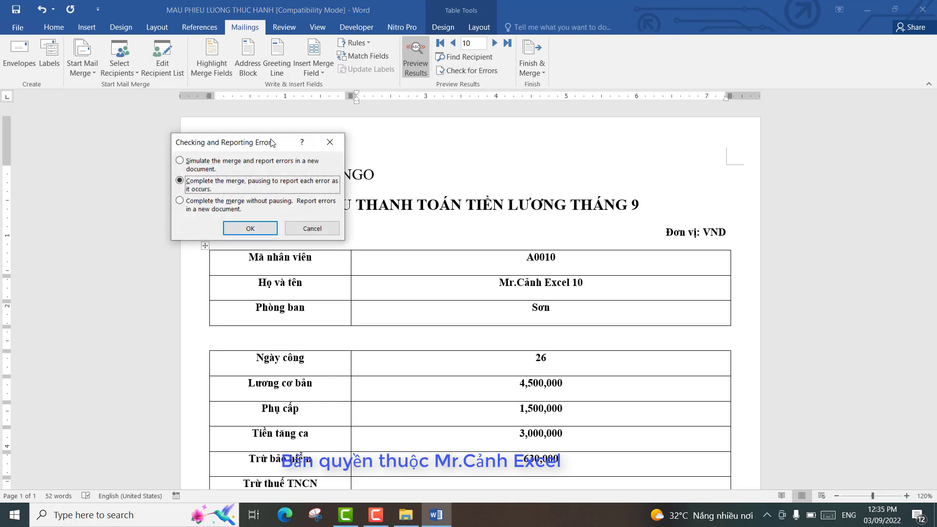
drag(272, 142, 398, 138)
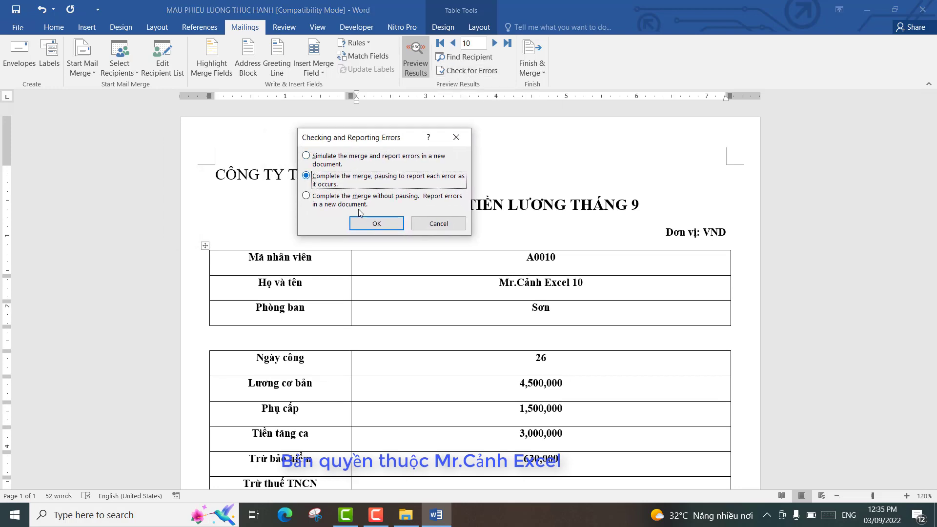
click(378, 224)
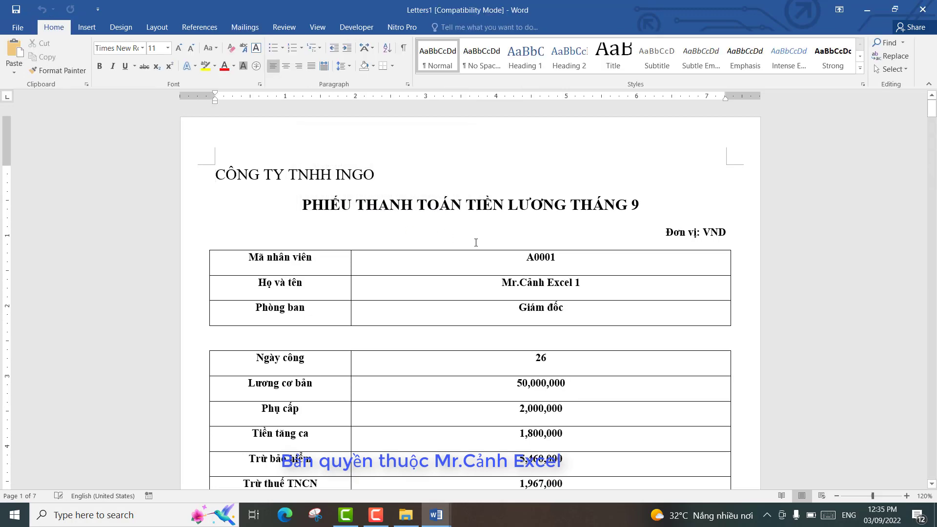
scroll(476, 243, down, 7)
scroll(476, 242, down, 3)
scroll(475, 242, down, 7)
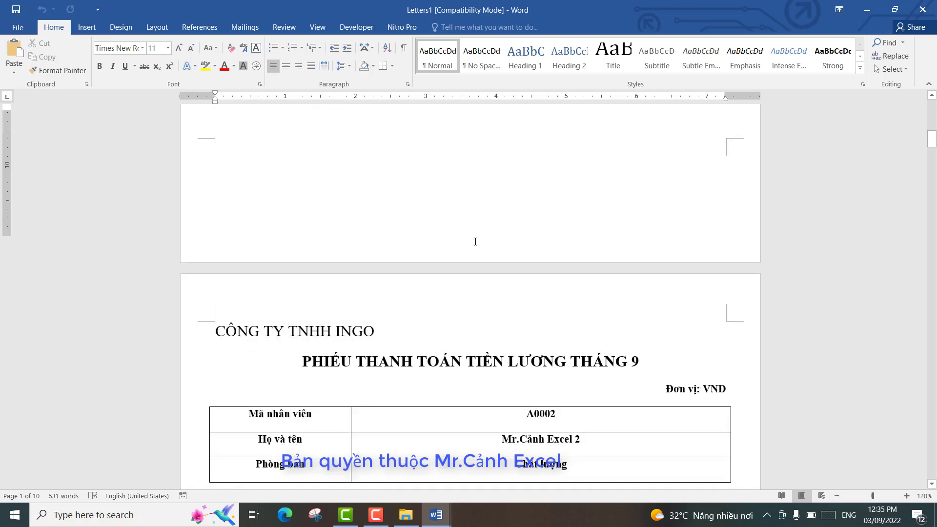
scroll(476, 242, down, 4)
scroll(475, 242, down, 5)
scroll(476, 241, down, 4)
scroll(476, 242, down, 8)
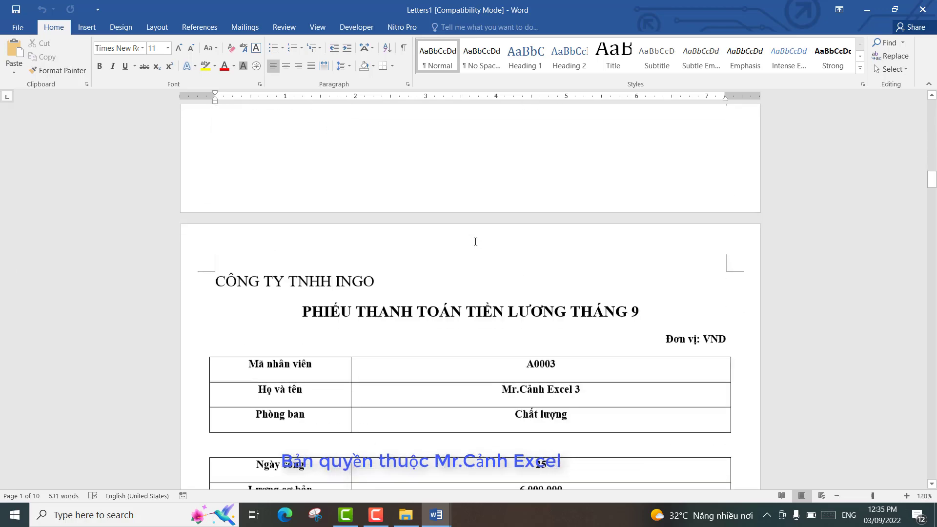
scroll(475, 244, down, 7)
scroll(476, 246, down, 2)
scroll(476, 251, down, 5)
scroll(475, 251, down, 5)
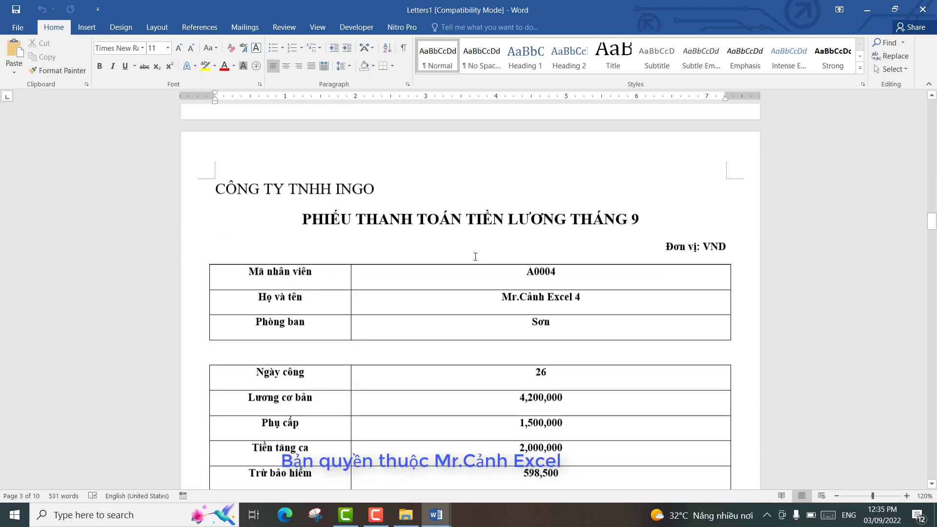
scroll(476, 252, down, 7)
scroll(476, 254, down, 5)
scroll(475, 256, down, 4)
scroll(476, 255, down, 5)
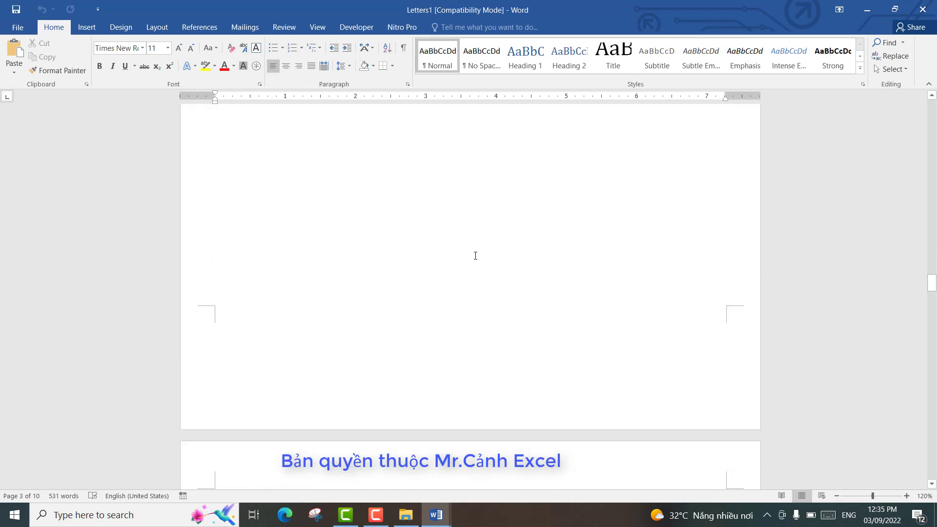
scroll(475, 256, down, 2)
scroll(476, 256, down, 7)
scroll(477, 256, down, 2)
scroll(477, 256, down, 3)
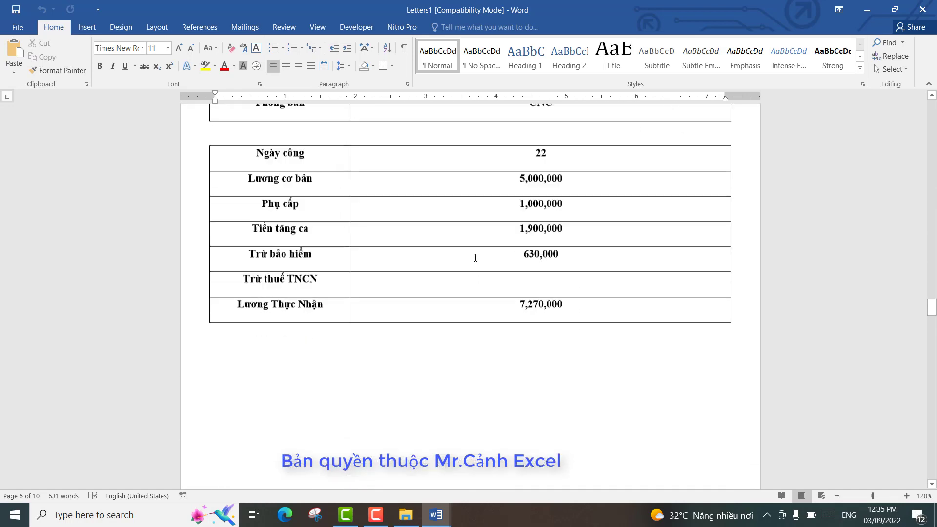
scroll(476, 256, down, 8)
scroll(476, 257, down, 9)
scroll(475, 258, down, 5)
scroll(475, 257, down, 8)
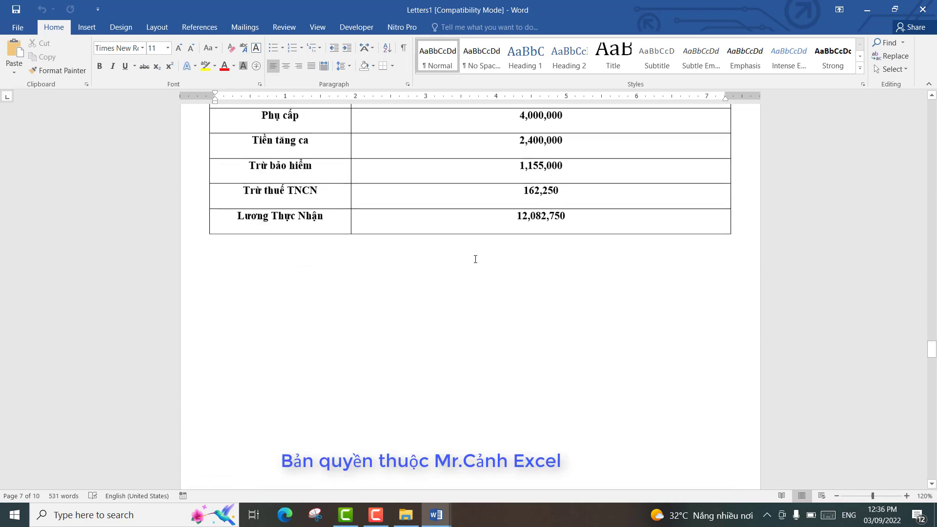
scroll(477, 260, down, 1)
drag(933, 359, 932, 105)
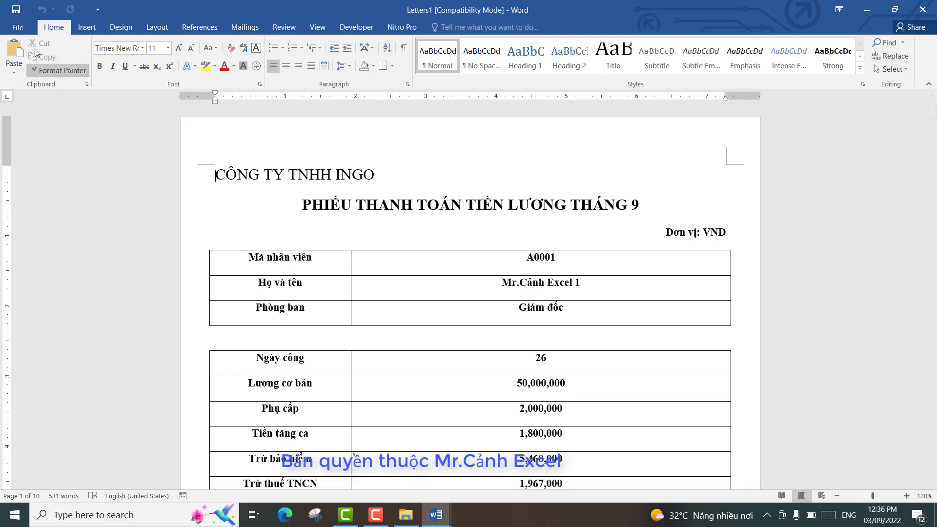
Save the merged slips as 'Phieu luong T8.2022' in the Desktop's DATA CHAY PHIEU LUONG folder
click(21, 27)
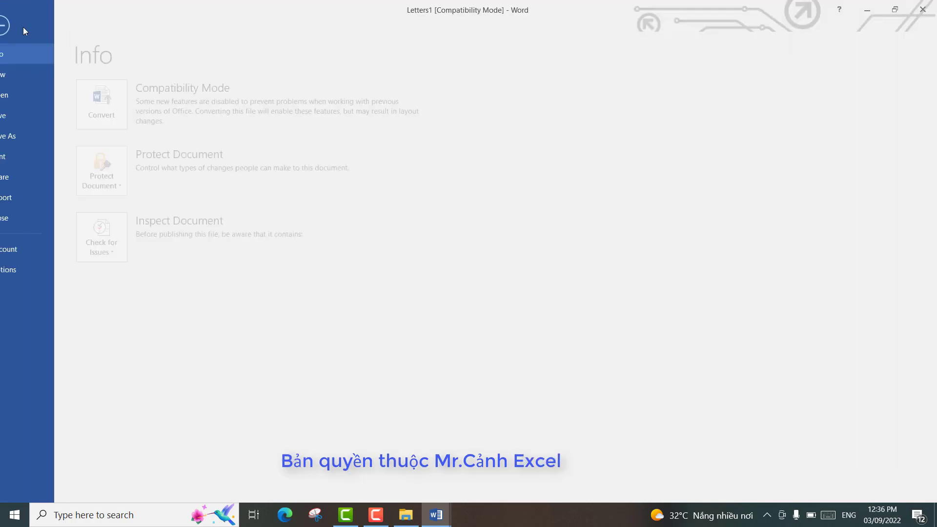
click(27, 137)
click(133, 192)
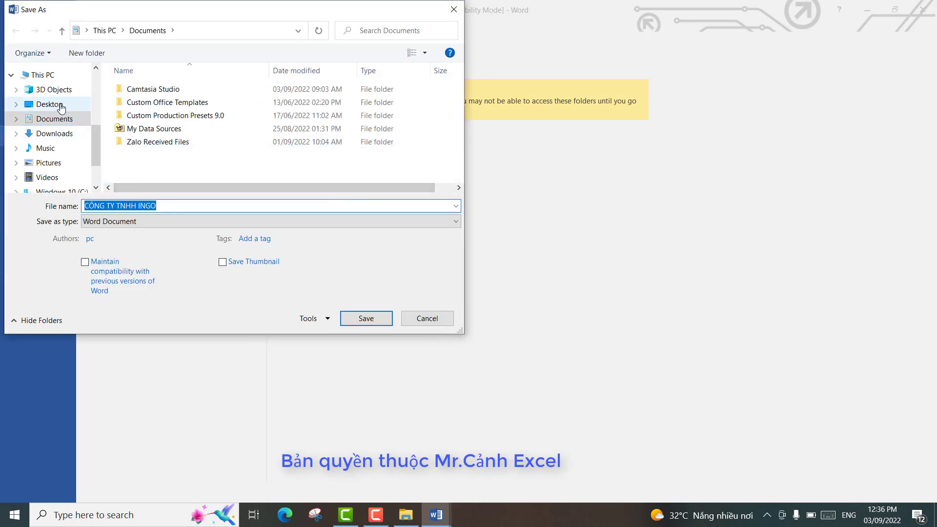
click(49, 104)
double_click(147, 89)
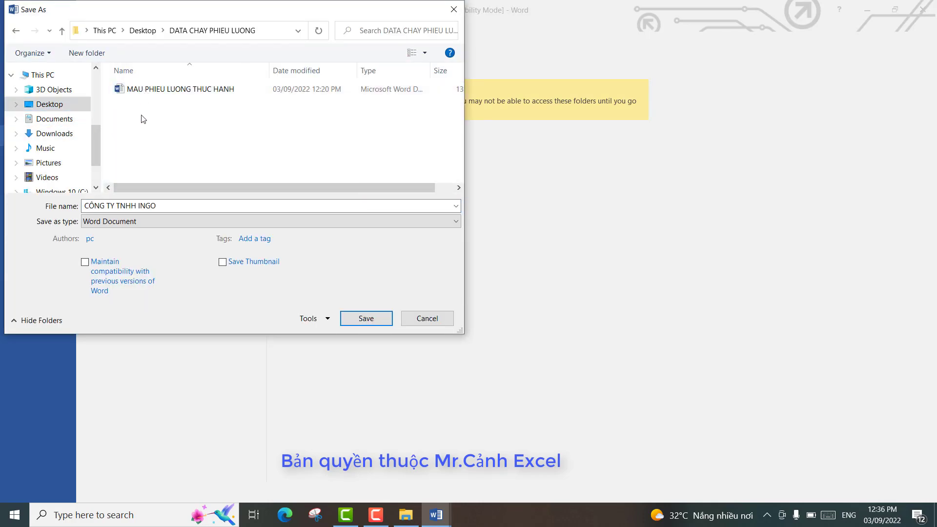
click(167, 210)
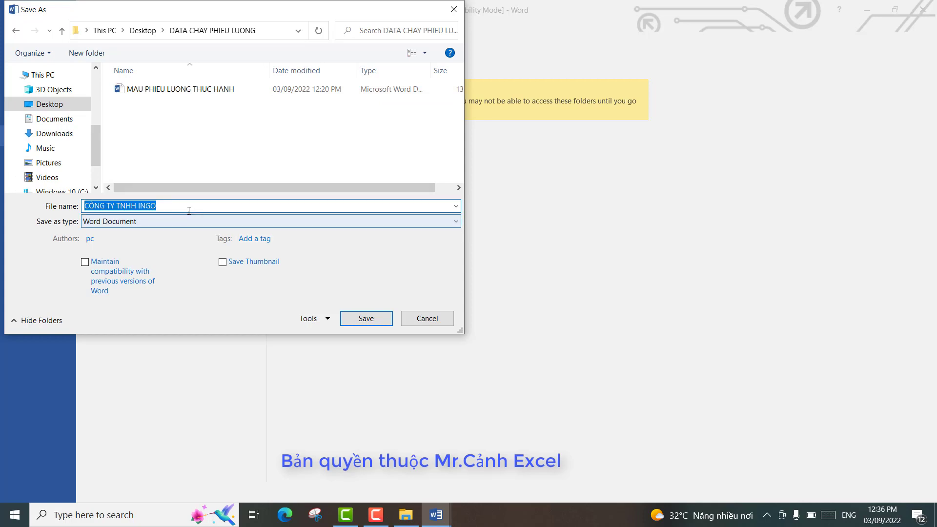
text(Phi)
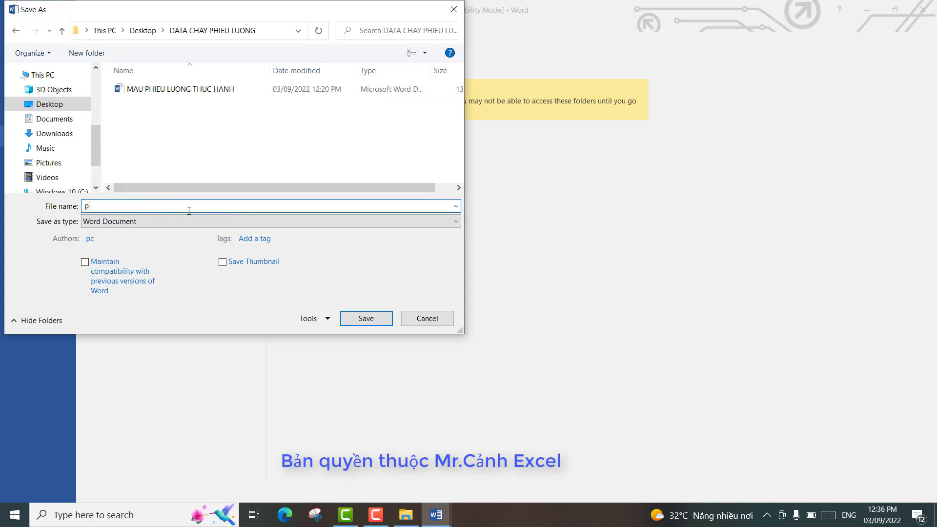
text(eu l)
text(uong T8.)
text(2022)
key(Return)
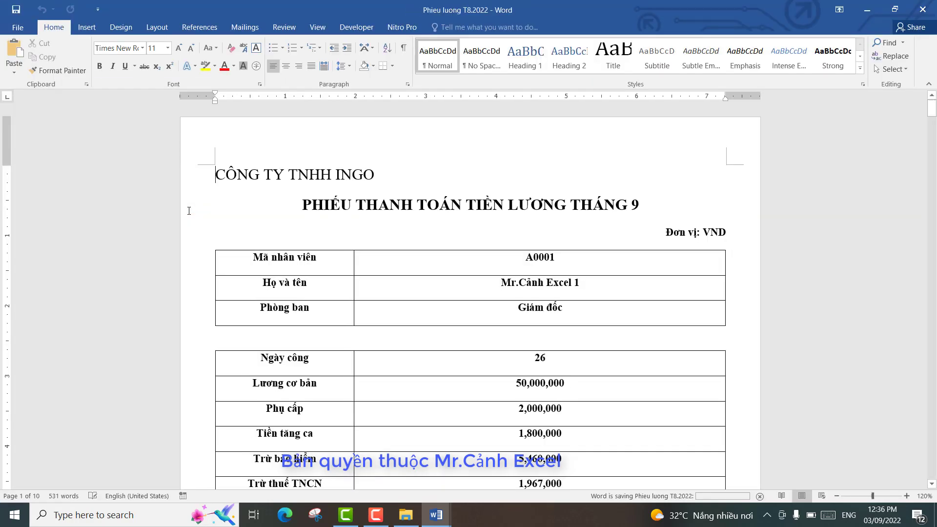
Review the saved Phieu luong T8.2022 document, then close it to return to the template
scroll(430, 194, down, 1)
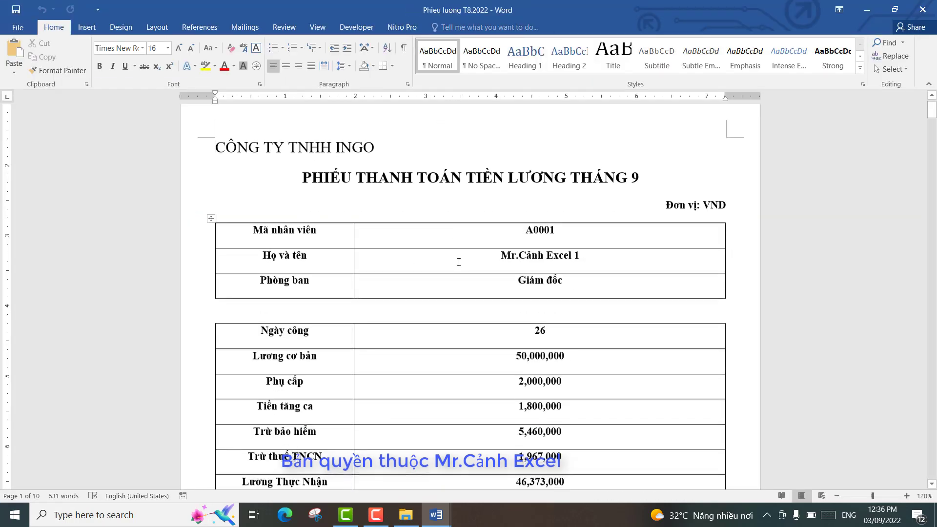
scroll(458, 262, down, 6)
scroll(464, 219, down, 3)
scroll(464, 221, down, 3)
scroll(465, 223, up, 6)
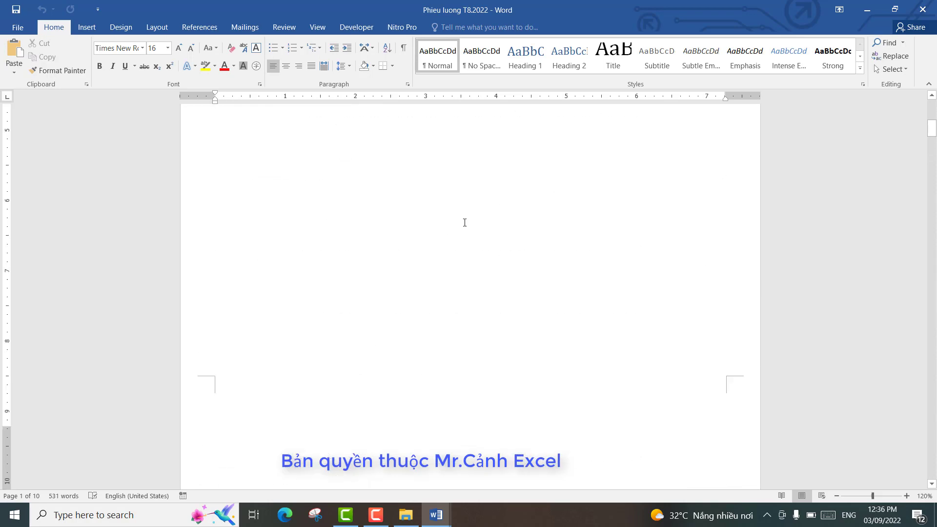
scroll(464, 223, up, 6)
scroll(465, 224, up, 1)
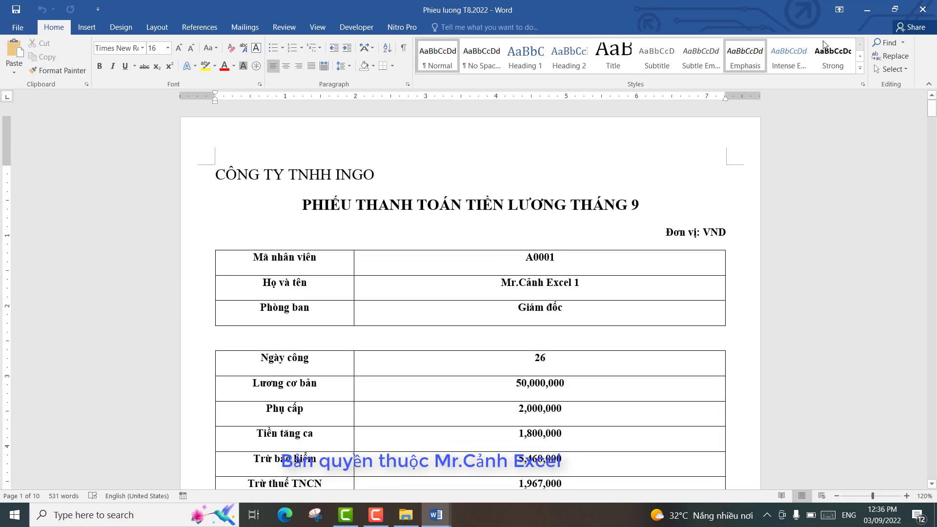
click(923, 9)
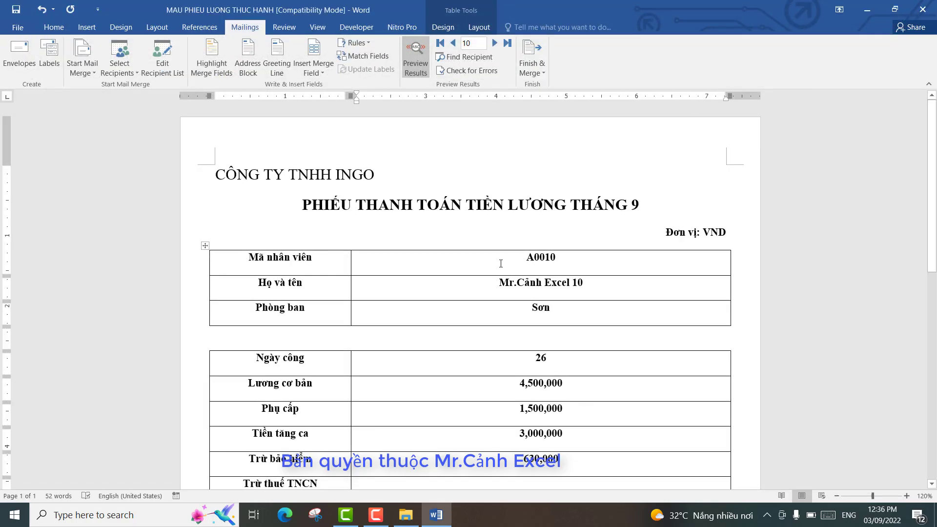
click(500, 263)
click(497, 285)
click(556, 310)
scroll(542, 322, down, 1)
scroll(526, 335, down, 4)
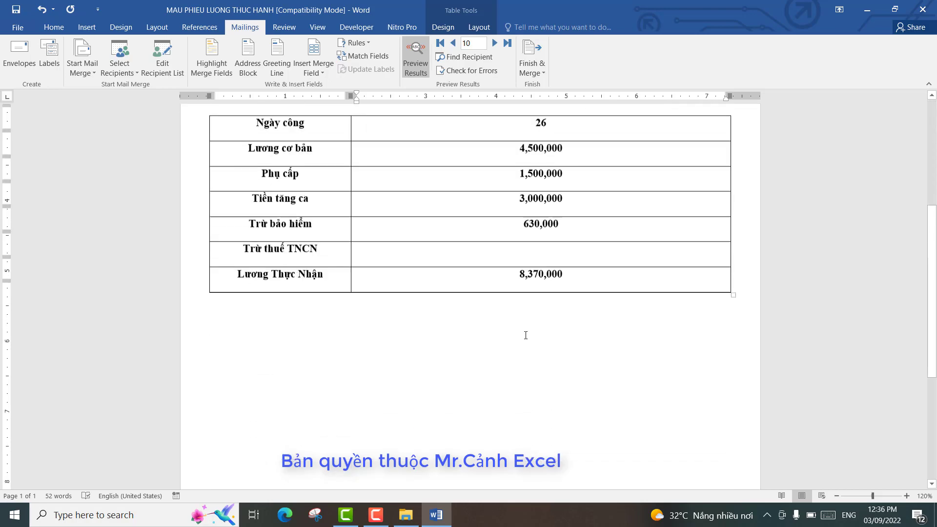
scroll(602, 280, down, 2)
scroll(602, 279, down, 3)
scroll(602, 279, up, 5)
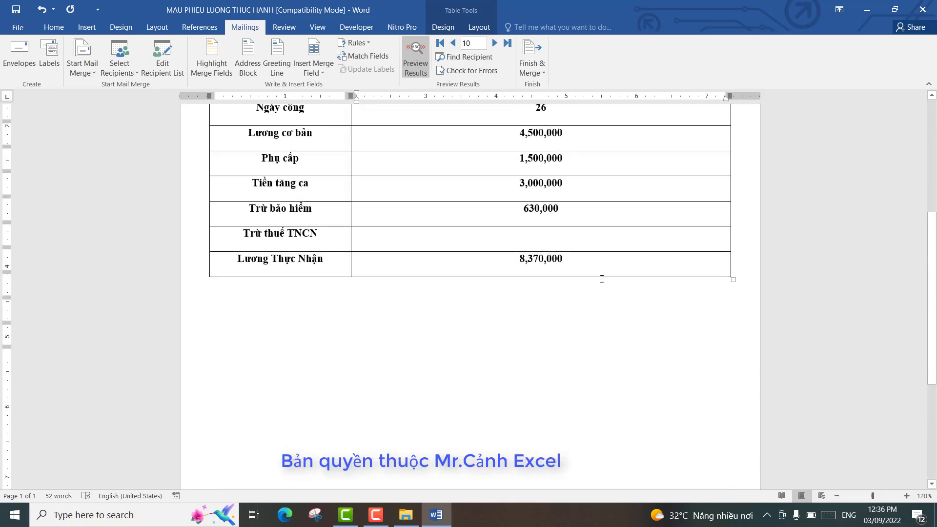
scroll(602, 279, up, 5)
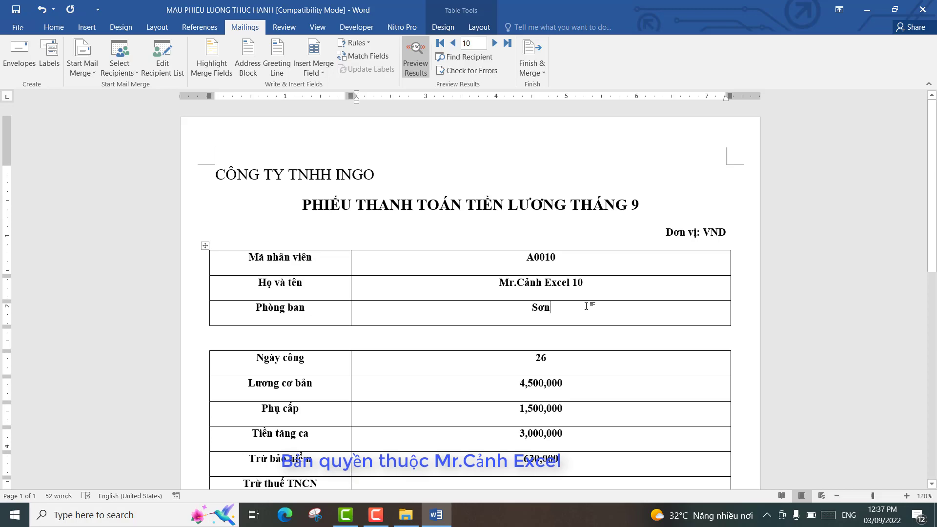
scroll(593, 304, down, 3)
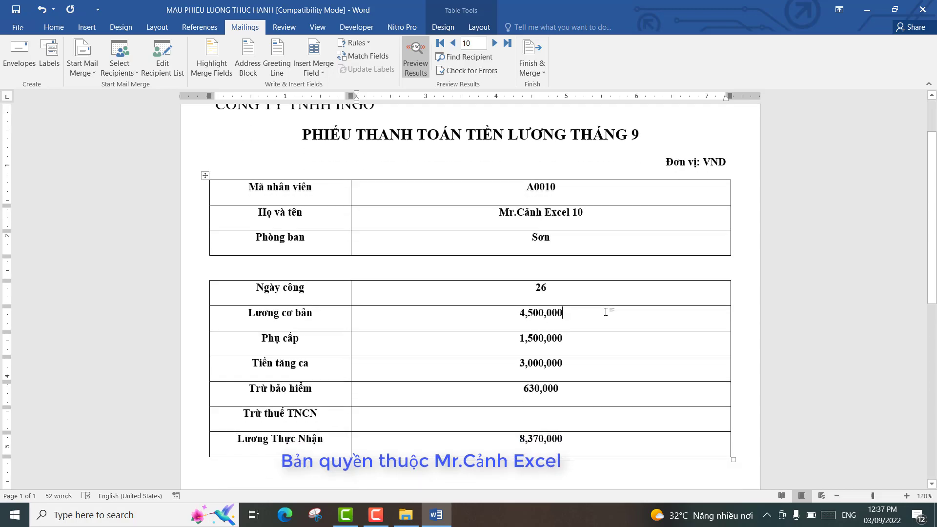
scroll(608, 310, down, 2)
scroll(635, 314, up, 3)
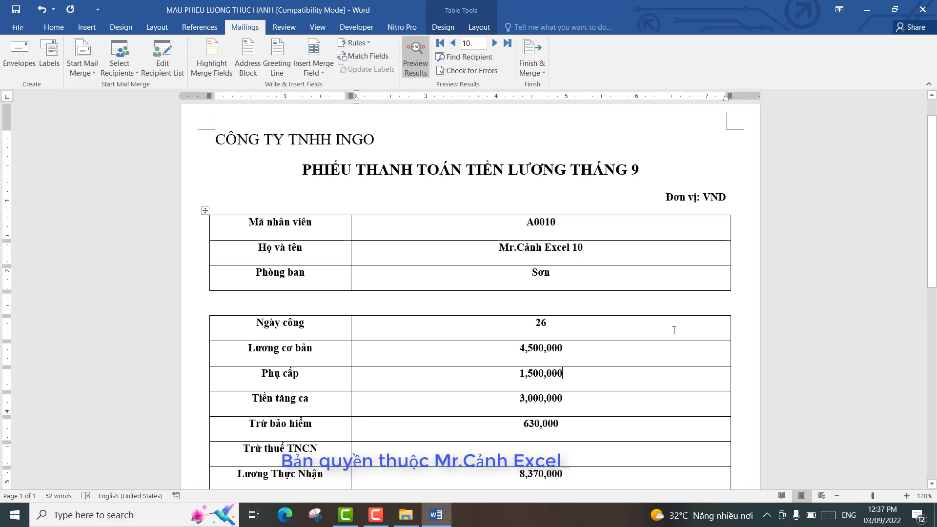
scroll(673, 330, up, 1)
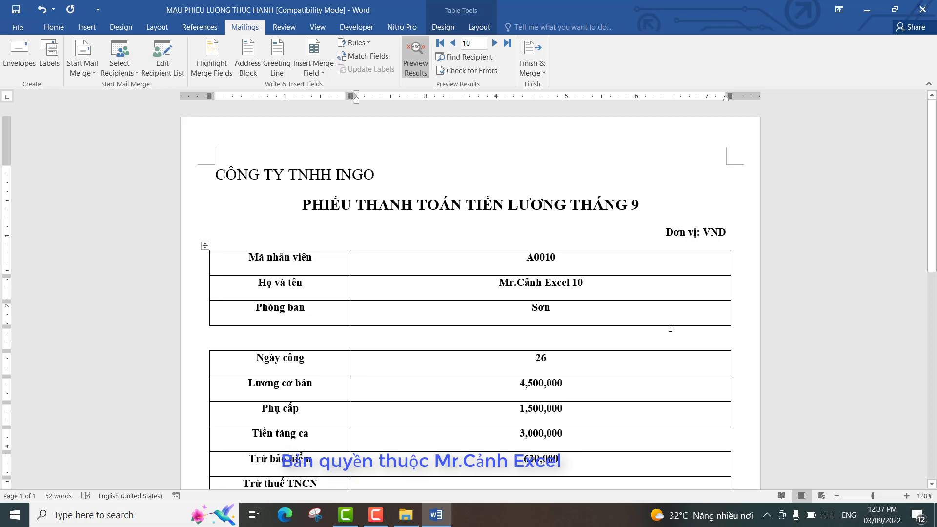
scroll(670, 328, down, 5)
scroll(670, 328, down, 1)
scroll(671, 328, up, 7)
Merge records From 1 To 2 into a new document through Edit Individual Documents
click(543, 73)
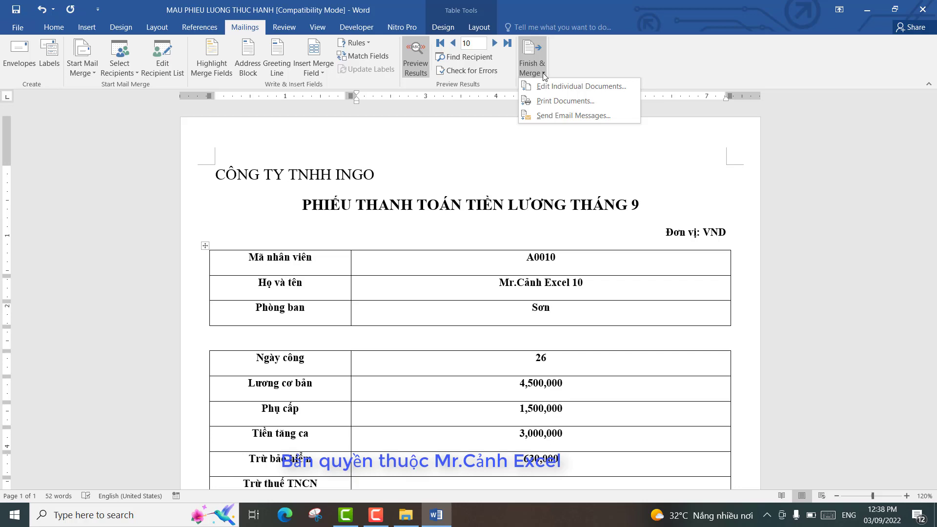
click(590, 86)
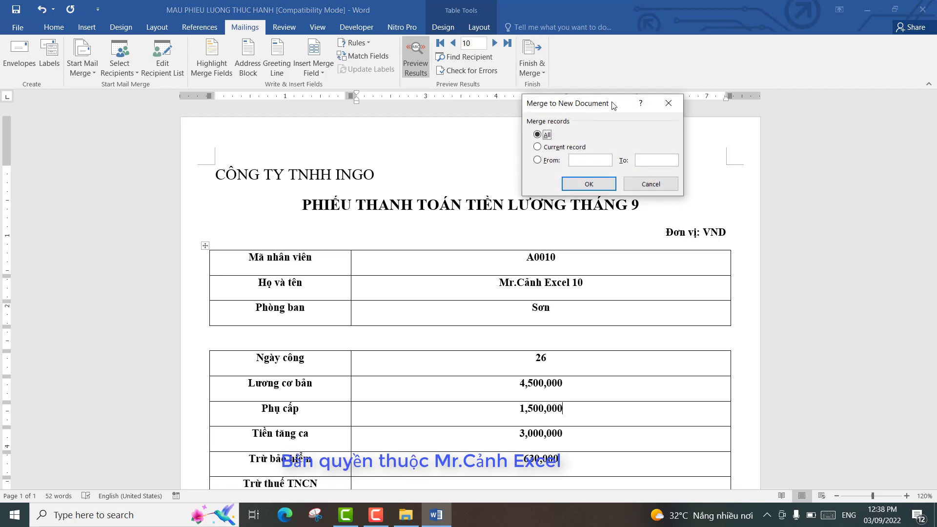
drag(610, 106, 517, 116)
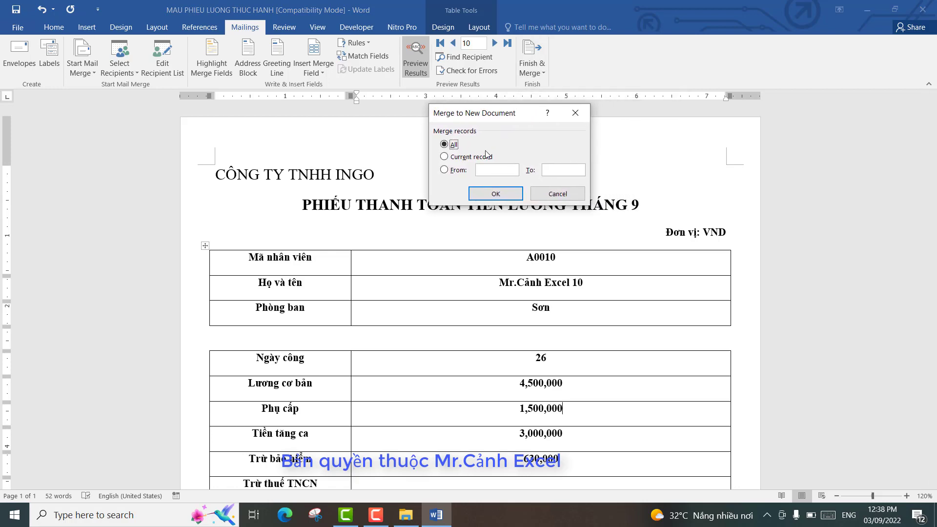
click(444, 170)
text(200)
key(BackSpace)
text(201)
double_click(547, 169)
text(400)
drag(490, 169, 468, 169)
text(1)
drag(559, 169, 544, 170)
text(2)
click(504, 195)
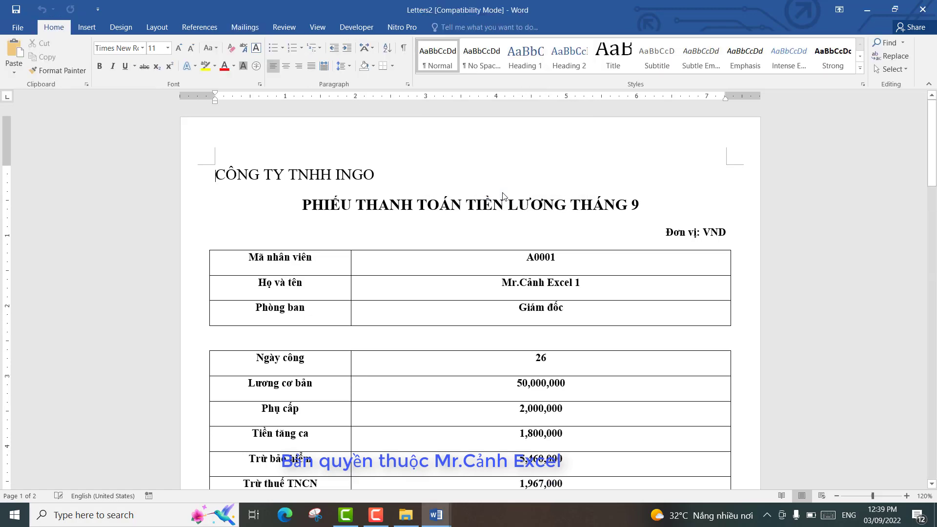
Check both slips in Letters2 (A0002 nets 7,970,000), then go to the File Info page
scroll(506, 175, down, 3)
scroll(507, 175, down, 5)
scroll(508, 174, down, 5)
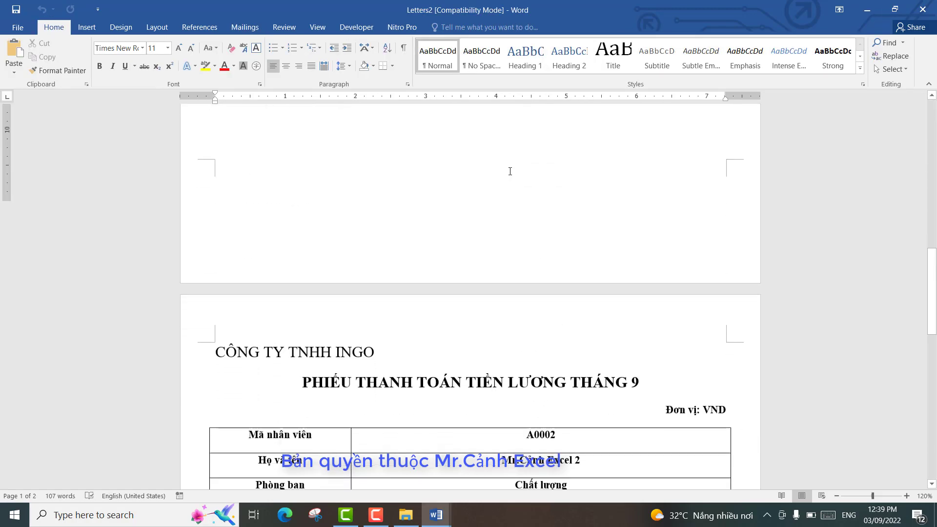
scroll(508, 172, down, 5)
scroll(510, 171, down, 5)
scroll(510, 171, up, 5)
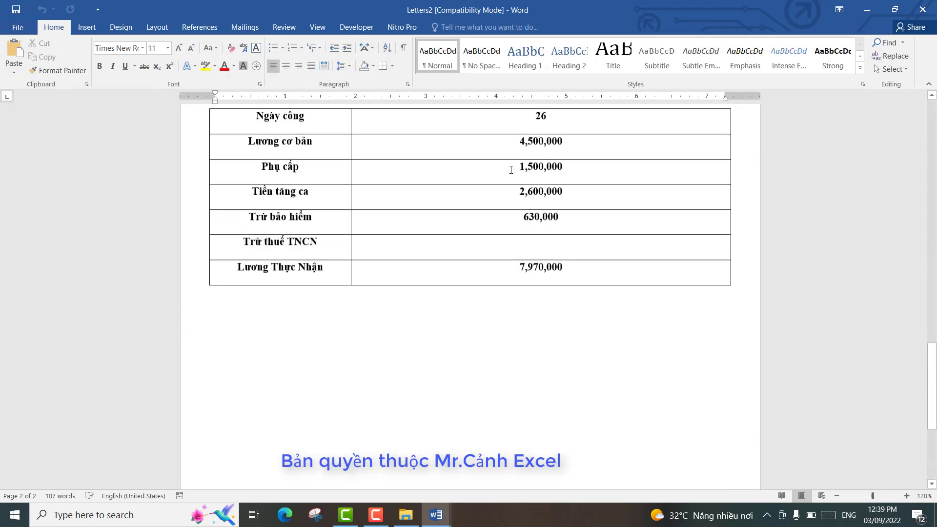
scroll(511, 171, down, 5)
scroll(512, 170, down, 8)
scroll(512, 170, up, 3)
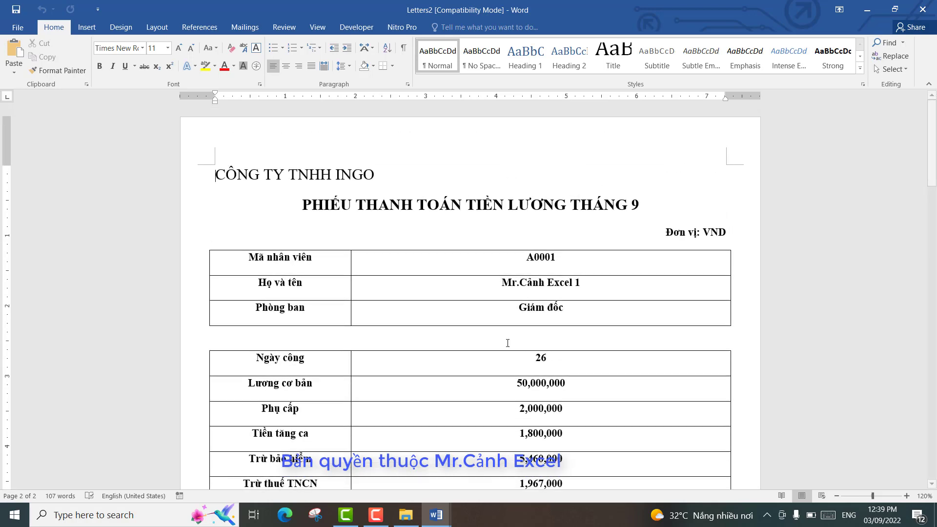
scroll(506, 310, down, 5)
scroll(506, 312, down, 3)
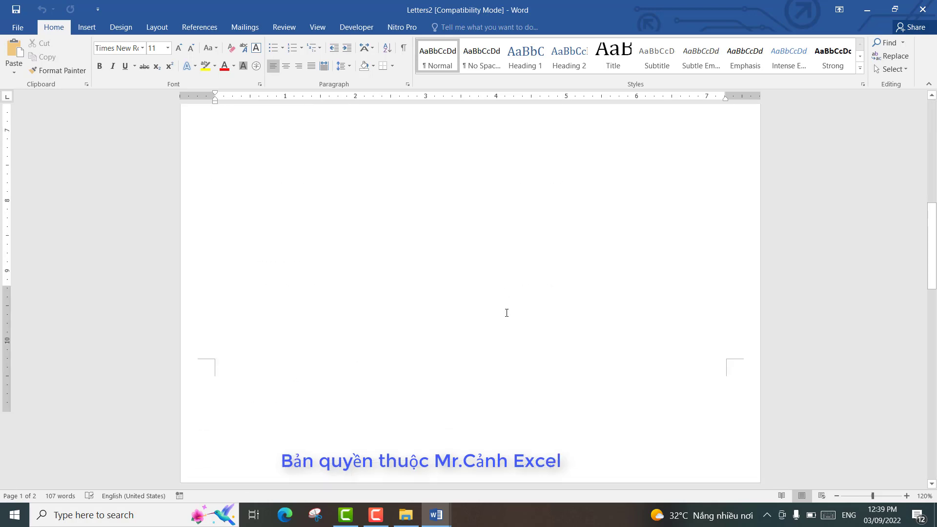
scroll(507, 313, down, 2)
scroll(506, 313, down, 8)
scroll(507, 313, up, 2)
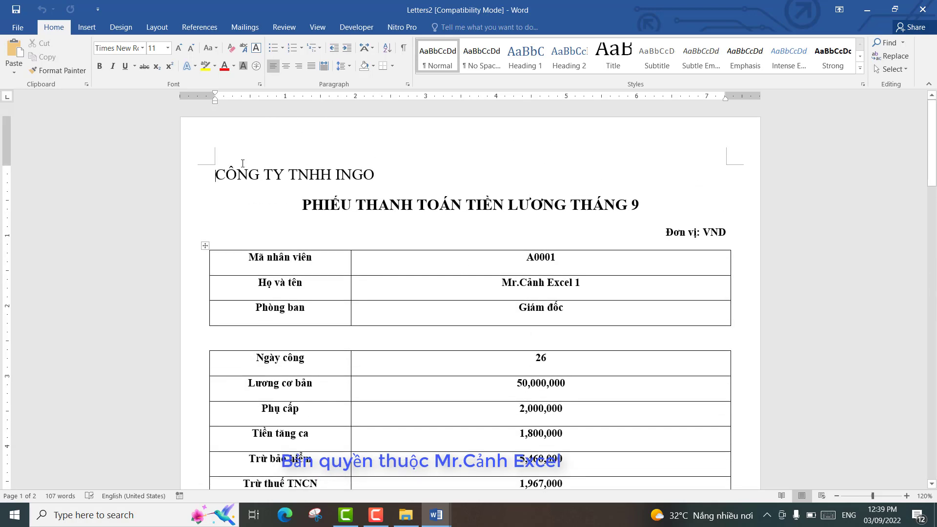
click(20, 28)
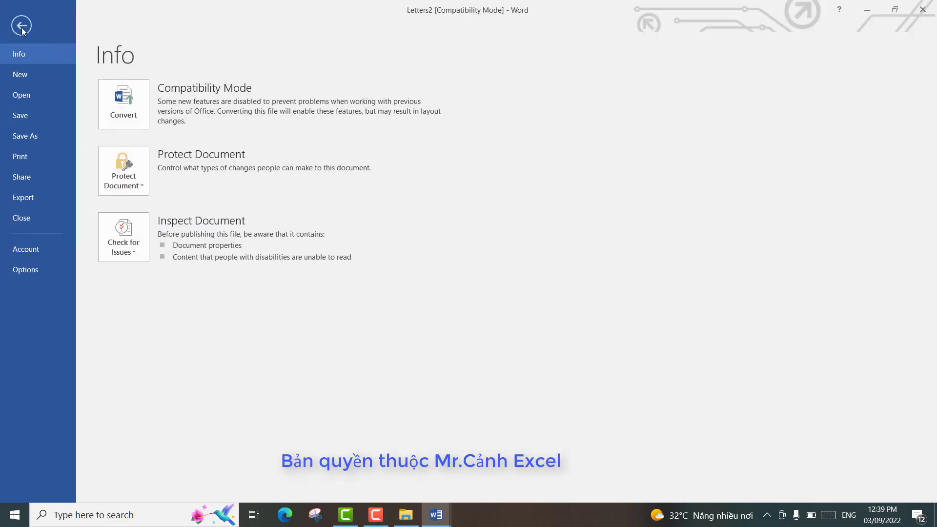
Save the merged slips as 'Phieu luong T8.2022(1-200)' in the Desktop's DATA CHAY PHIEU LUONG folder
click(25, 140)
click(139, 193)
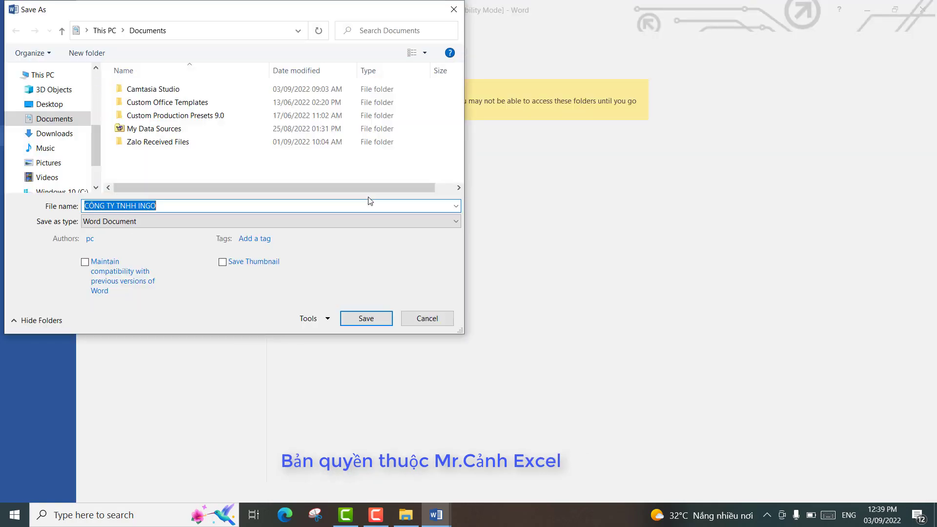
mouse_move(54, 118)
click(57, 104)
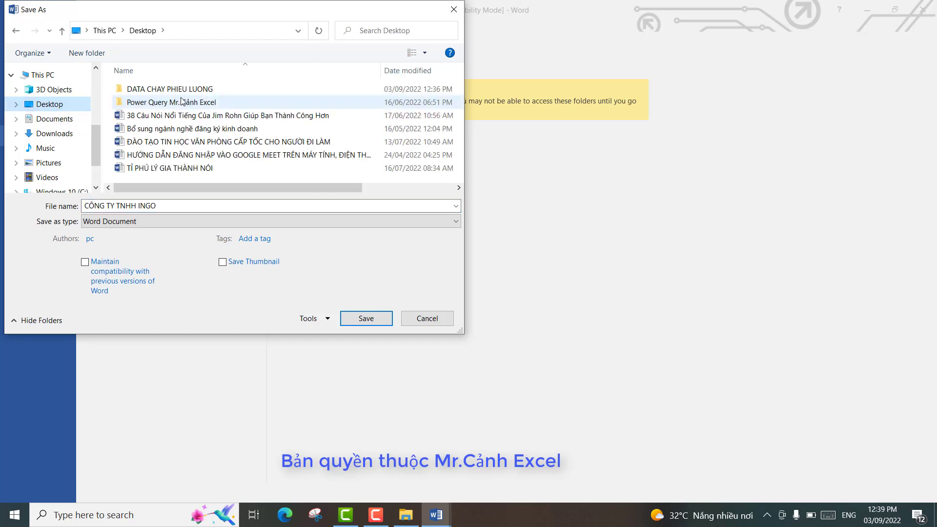
double_click(195, 88)
click(169, 207)
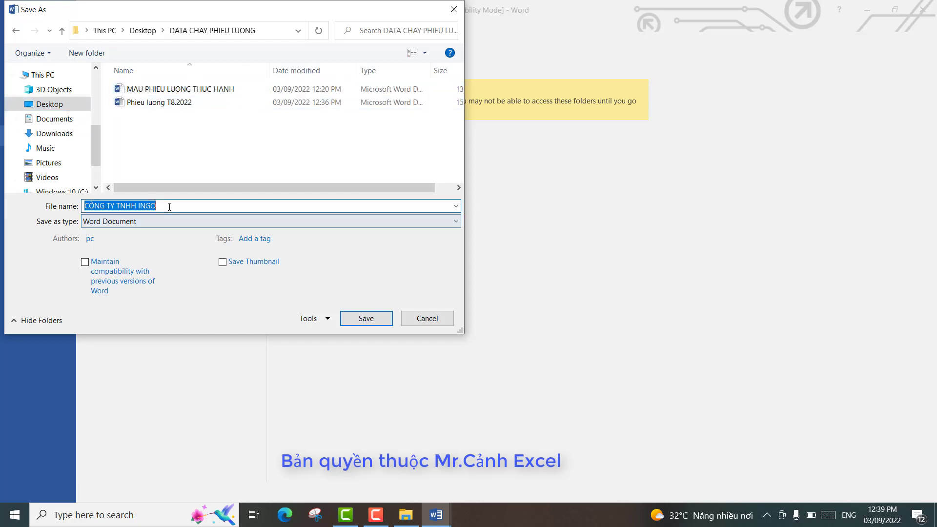
text(PO)
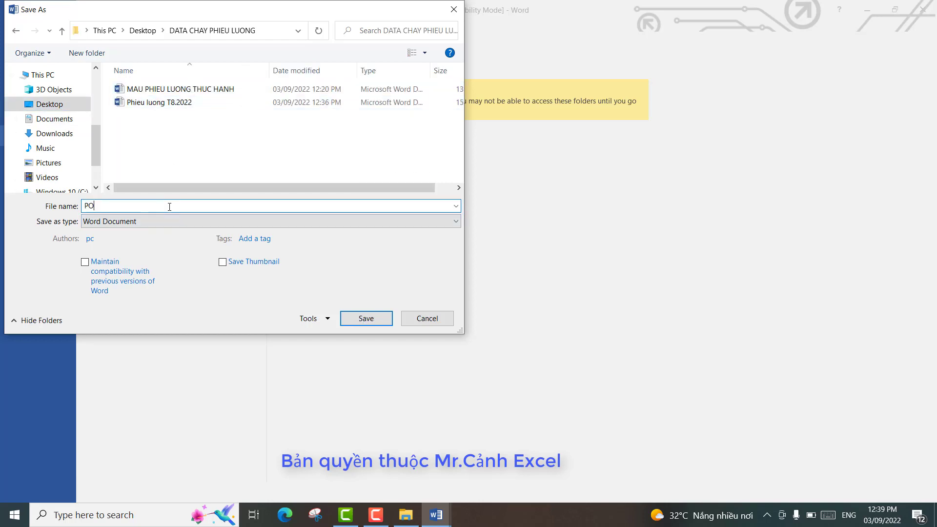
key(BackSpace)
text(hieu luog)
key(BackSpace)
text(ng T8)
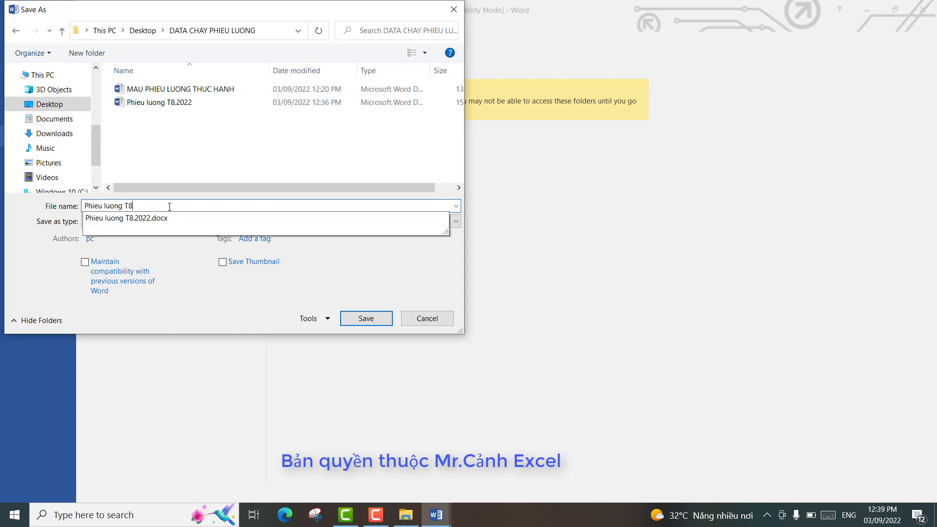
text(.2)
text(022()
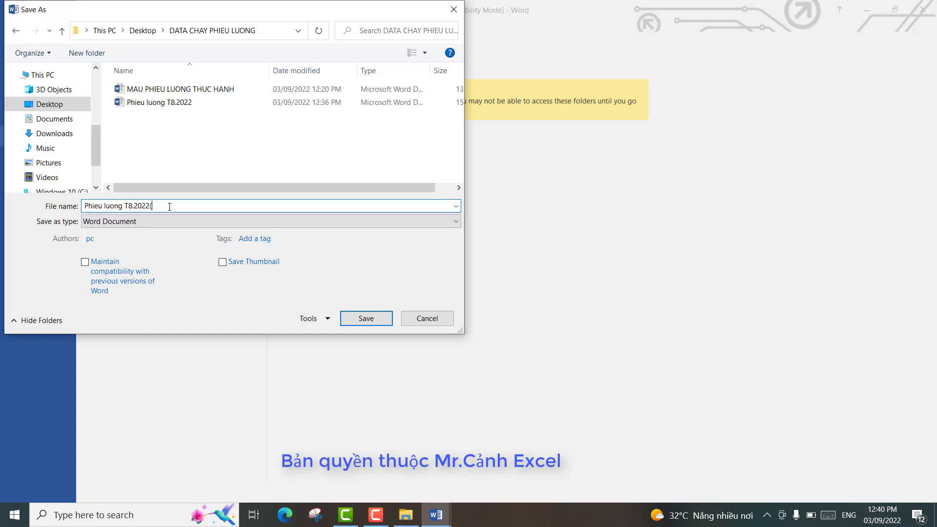
text(1-200)
text())
key(Return)
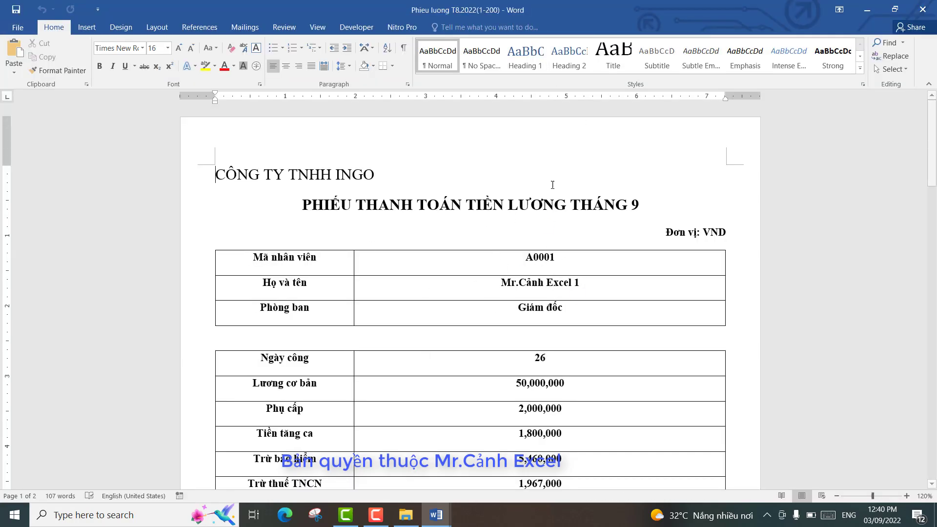
scroll(544, 261, down, 5)
scroll(543, 260, up, 5)
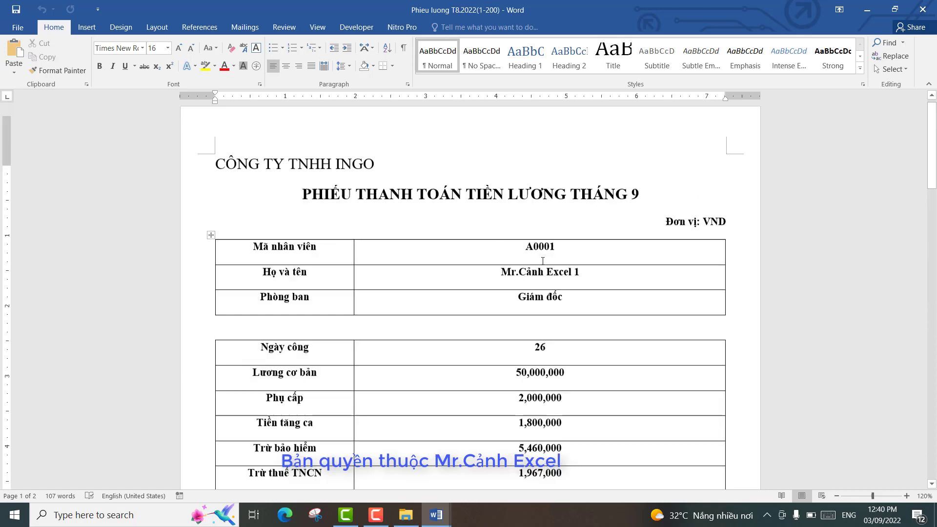
scroll(542, 260, up, 1)
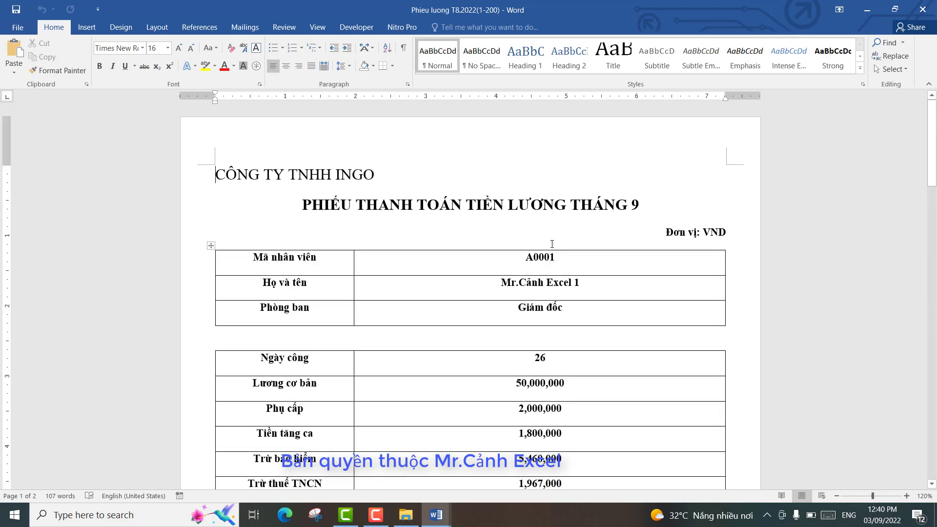
Close Phieu luong T8.2022(1-200) and set the template's individual-document merge to records 3 through 5
click(923, 9)
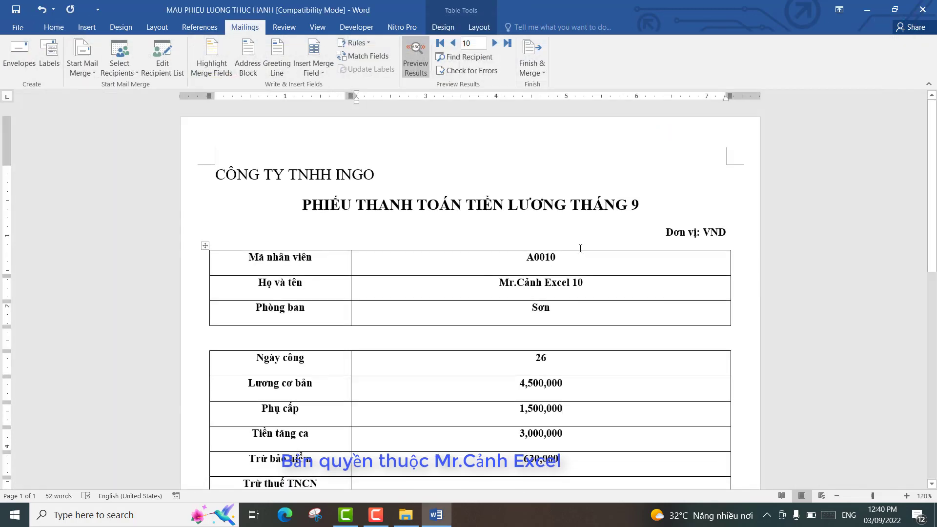
click(544, 69)
click(561, 86)
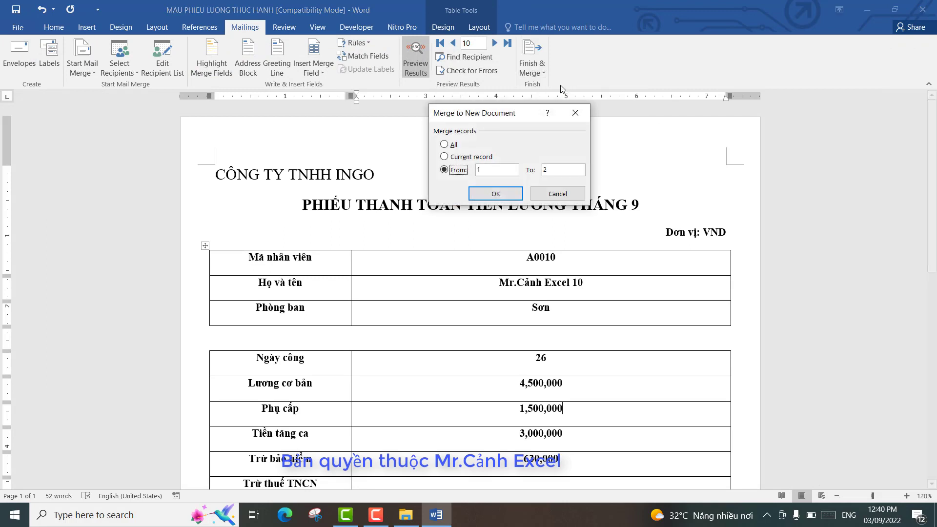
click(491, 169)
key(BackSpace)
text(201)
drag(565, 169, 529, 170)
text(40)
text(0)
drag(488, 170, 473, 170)
text(3)
drag(555, 170, 543, 168)
text(5)
Merge records 3 to 5 into payroll slips and scroll through the merged pages
click(508, 198)
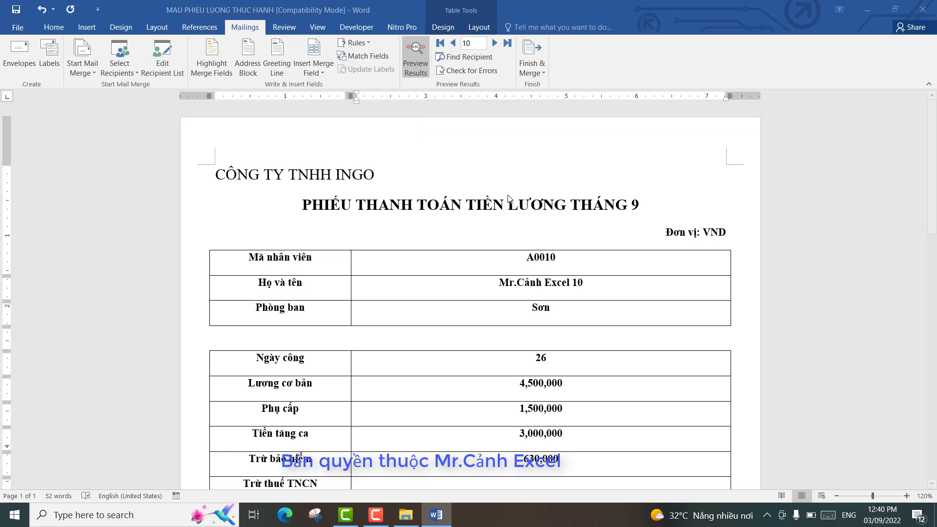
scroll(492, 189, down, 1)
scroll(492, 189, down, 5)
scroll(492, 189, down, 5)
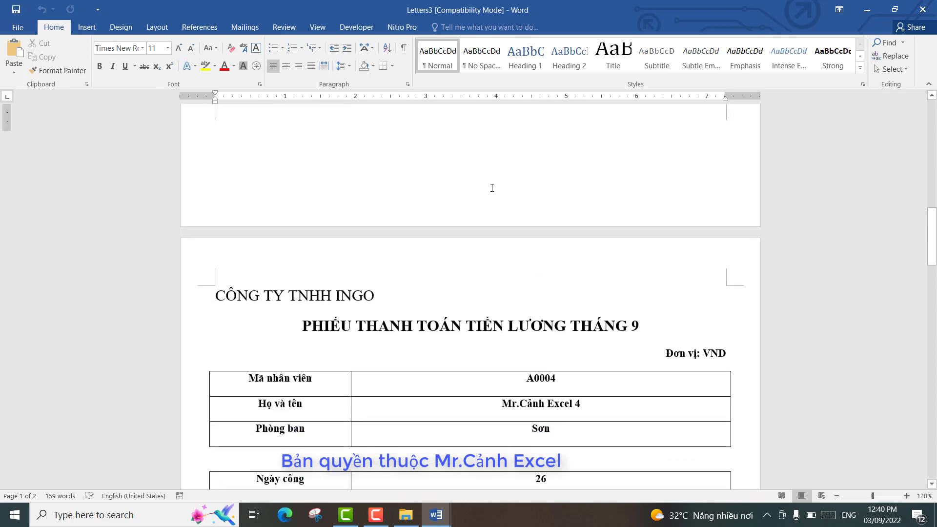
scroll(492, 189, down, 5)
scroll(492, 189, down, 3)
scroll(492, 183, up, 3)
scroll(491, 184, down, 3)
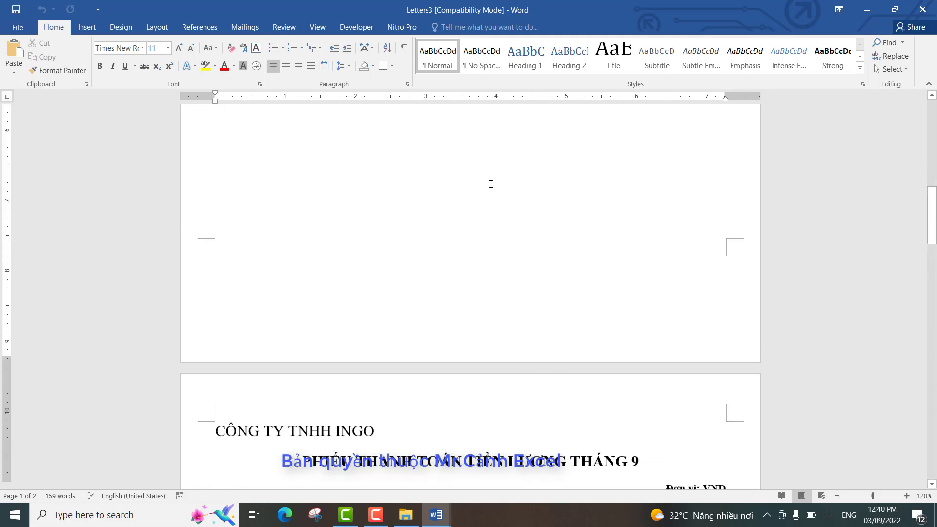
scroll(491, 184, down, 7)
scroll(491, 184, up, 3)
mouse_move(505, 238)
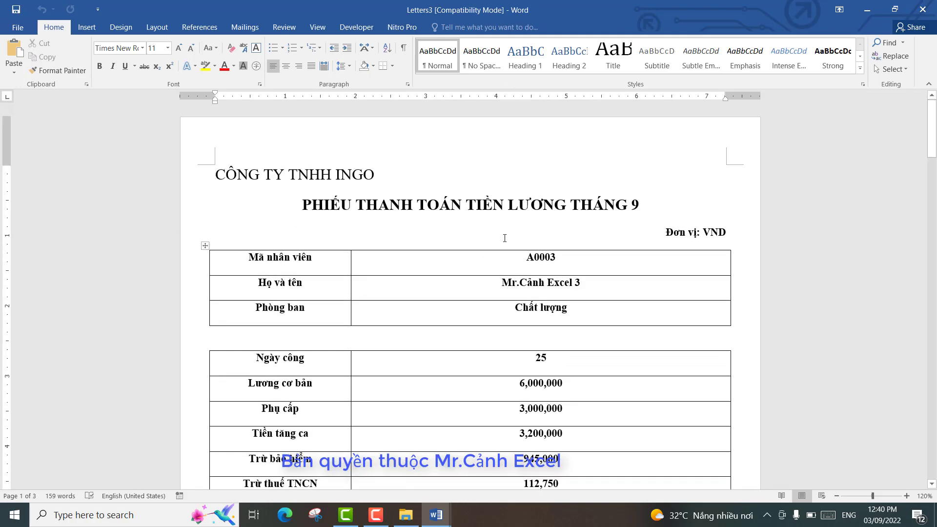
Save the merged slips as 'Phieu luong T8.2022(201-400)' in the Desktop's DATA CHAY PHIEU LUONG folder
click(19, 27)
click(25, 131)
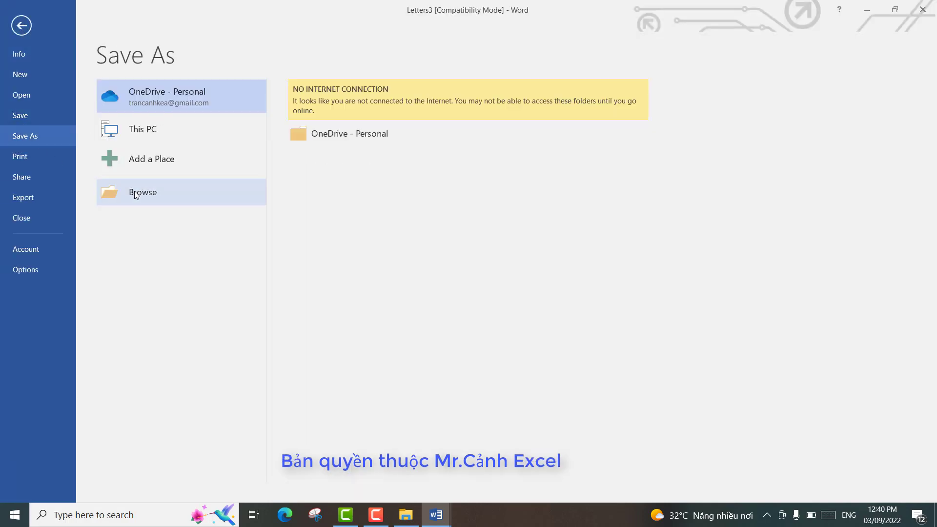
click(135, 191)
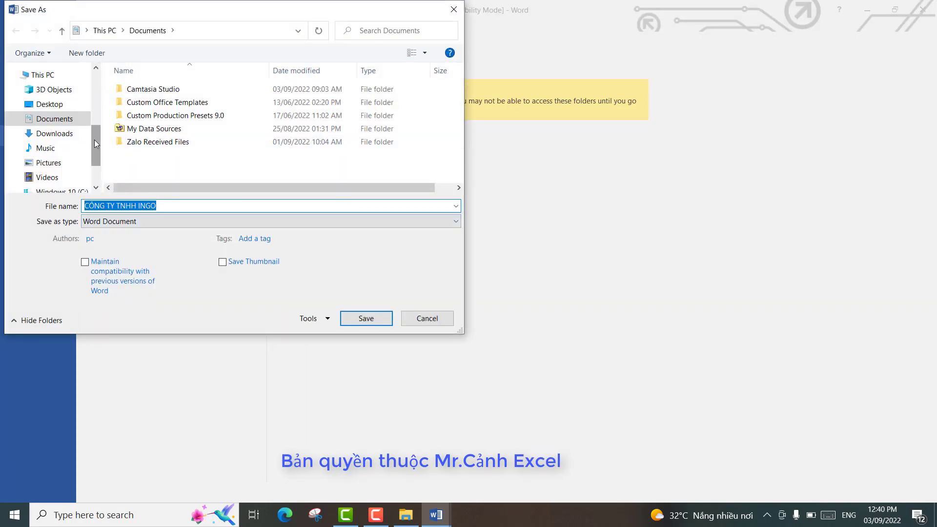
click(49, 104)
double_click(170, 89)
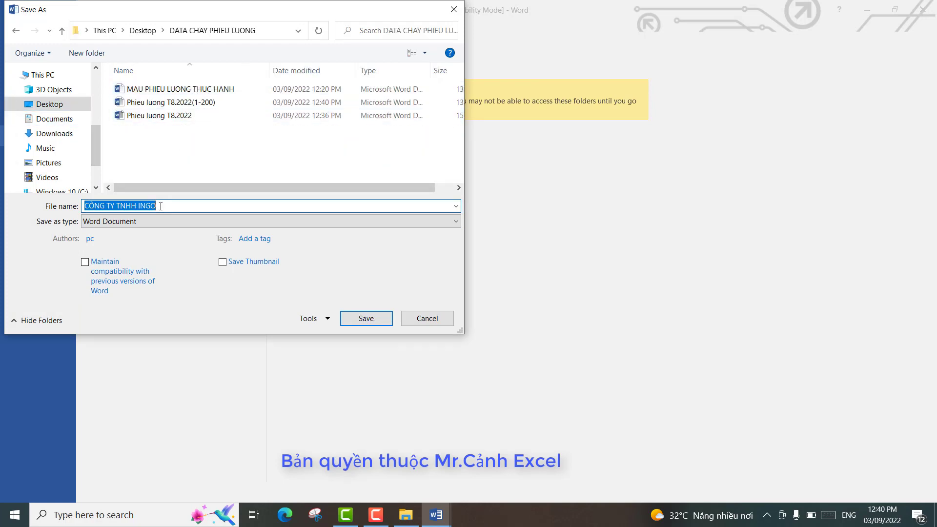
text(Phieu luong )
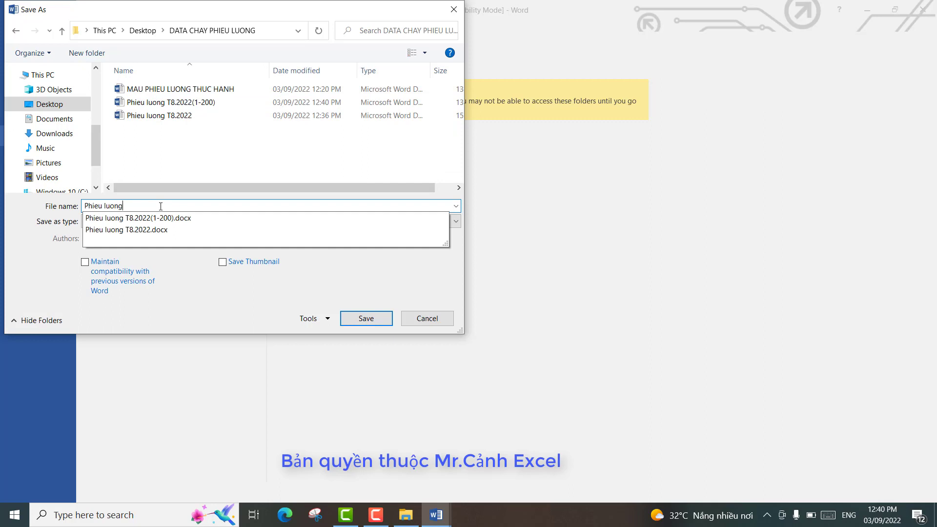
text(T8.)
text(2022()
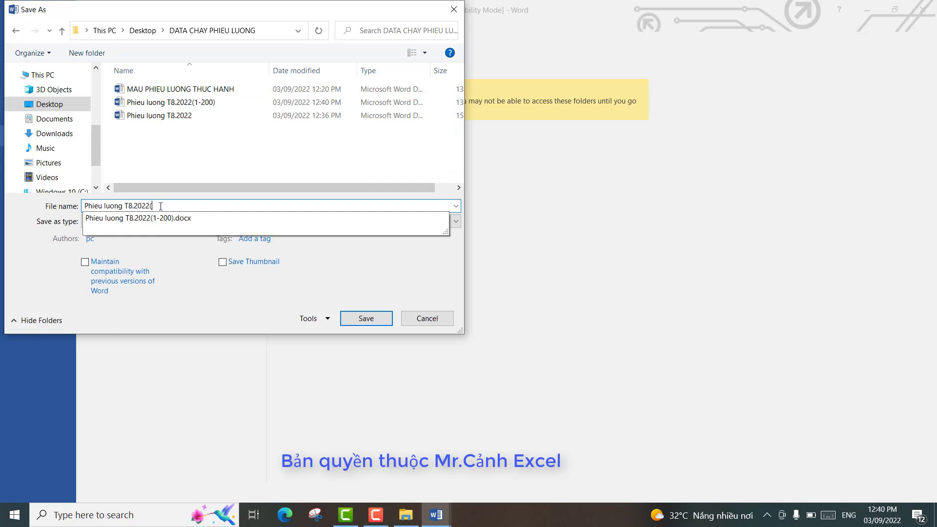
text(201)
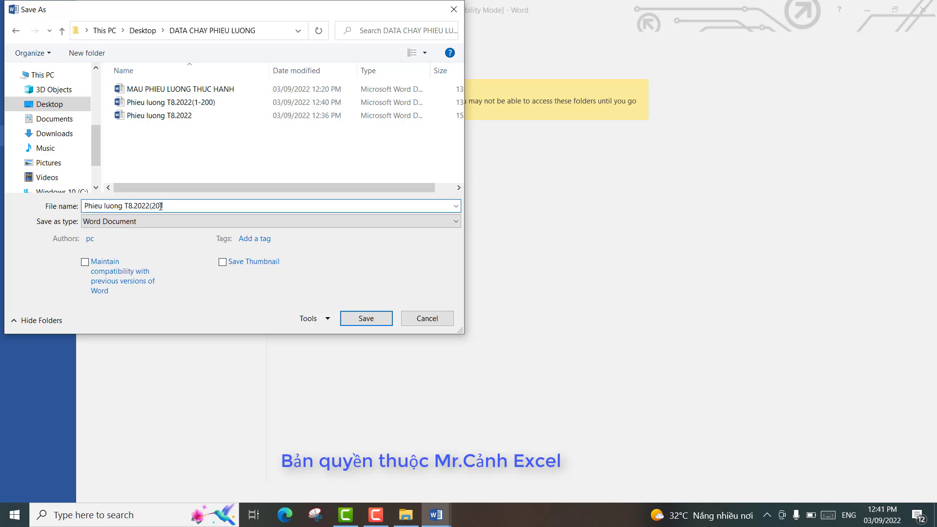
text(-40)
text(0))
key(Return)
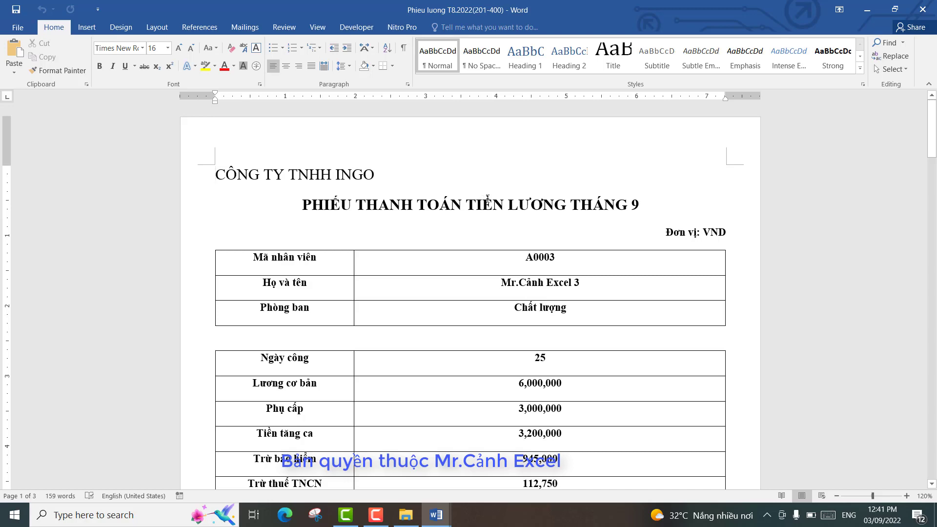
Close the 201-400 slip document and the template, then select the 201-400 slip file
click(923, 9)
click(922, 8)
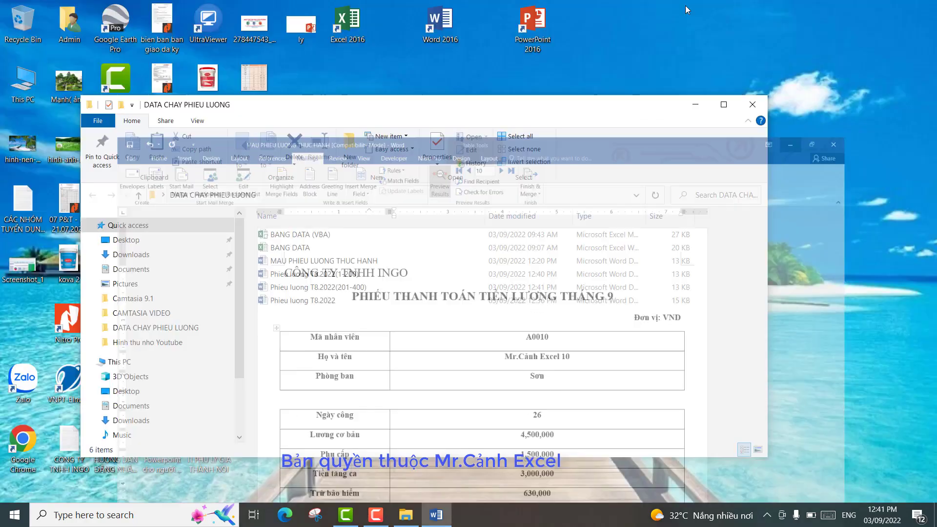
click(322, 274)
click(323, 288)
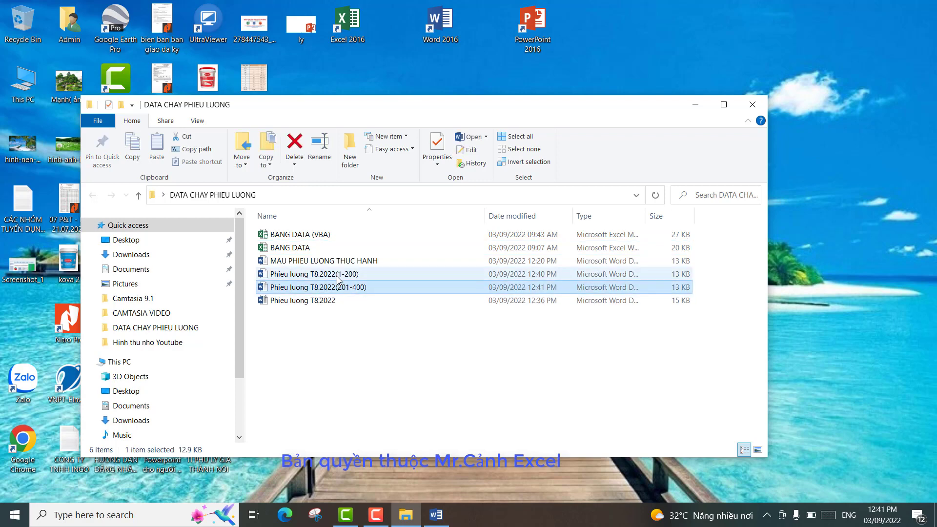
Check the 1-200 and 201-400 slip files in the folder, then select the BANG DATA (VBA) workbook
click(367, 275)
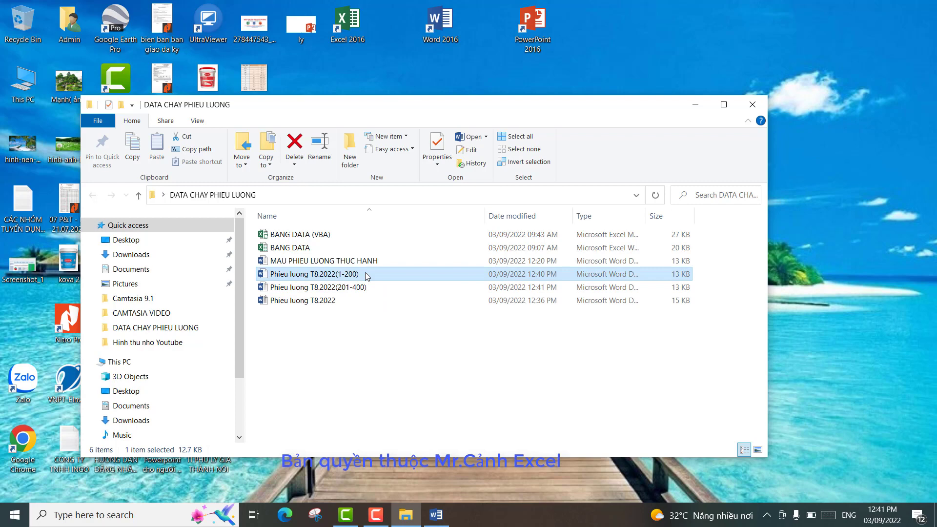
click(366, 289)
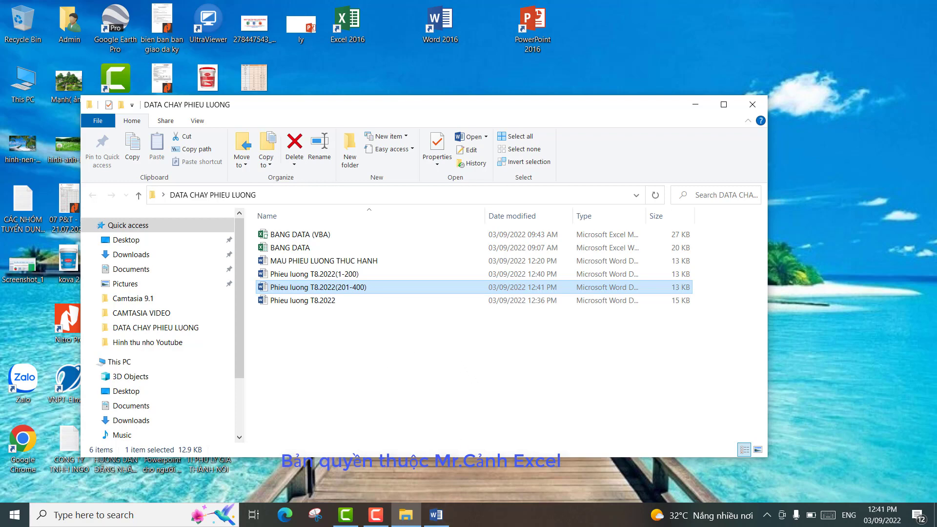
click(438, 473)
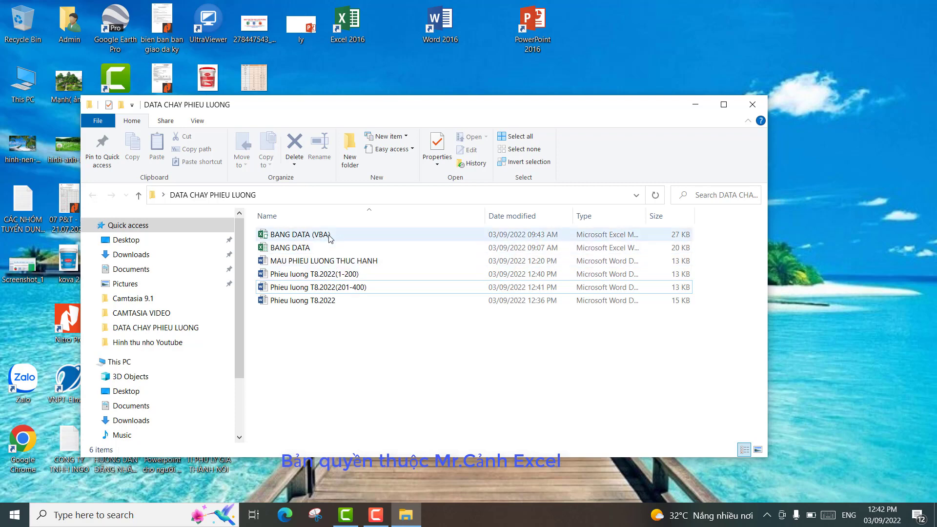
click(345, 236)
Open BANG DATA (VBA) in Excel, view the employee Data sheet, and return to Payroll slip
double_click(346, 237)
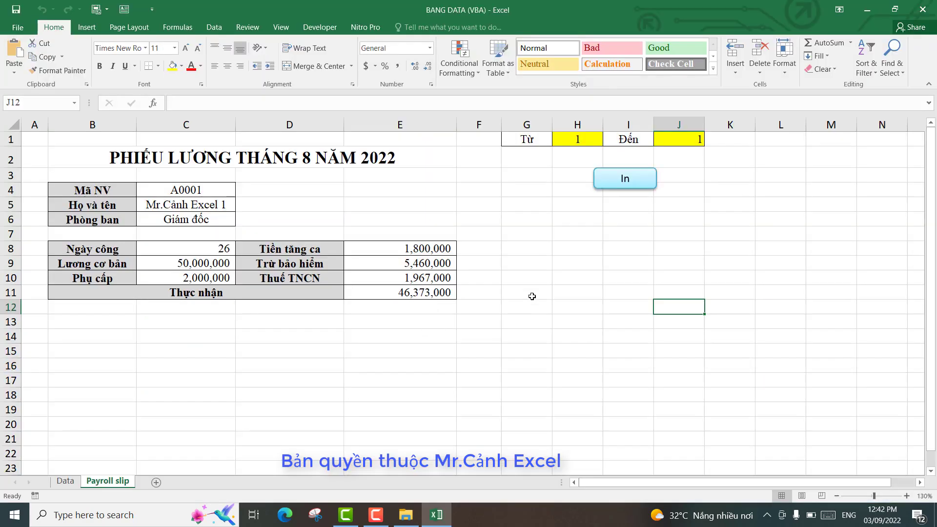
click(546, 257)
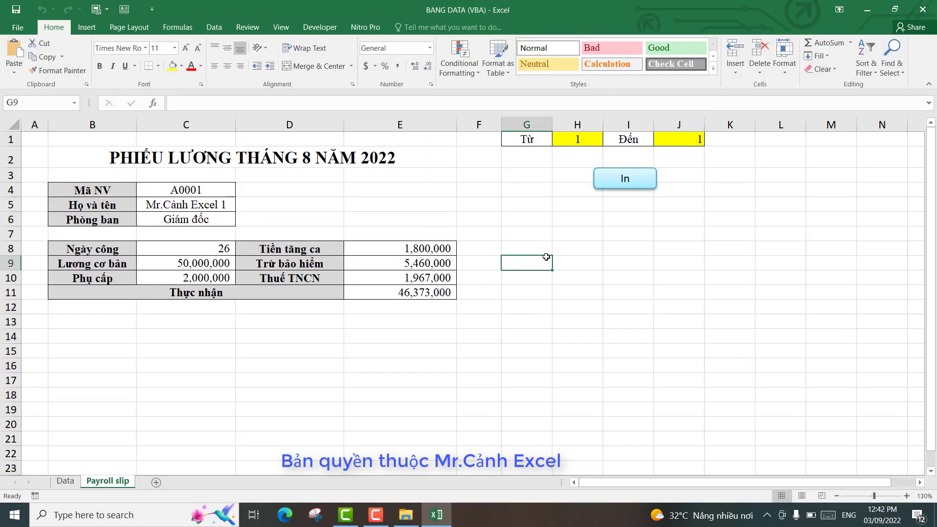
click(67, 483)
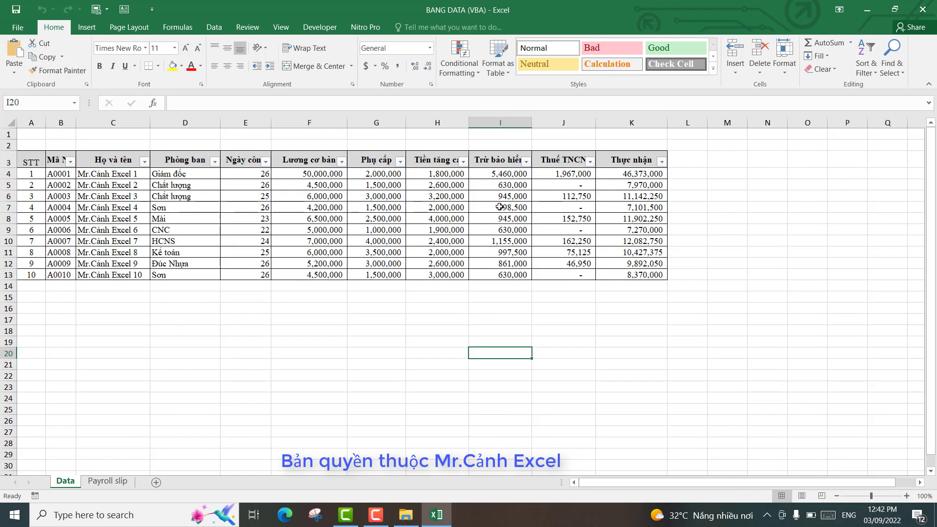
click(108, 481)
click(560, 216)
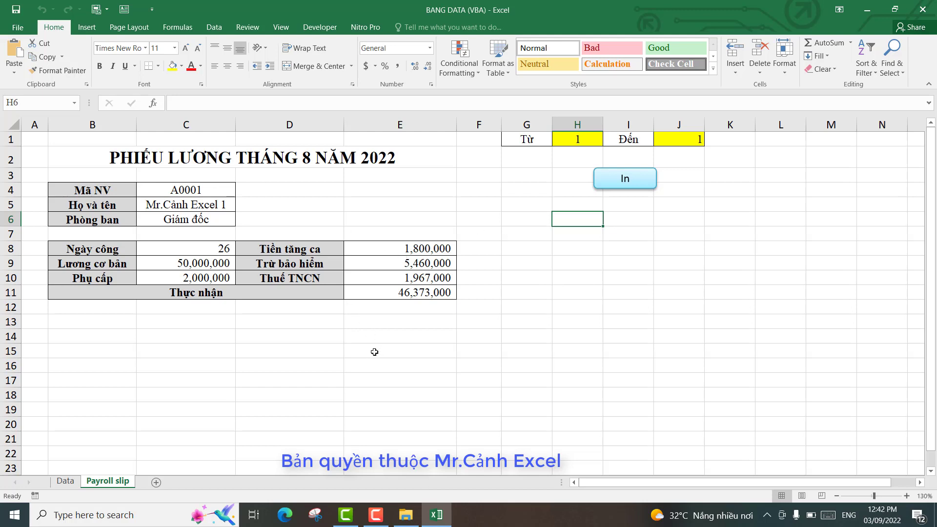
click(591, 141)
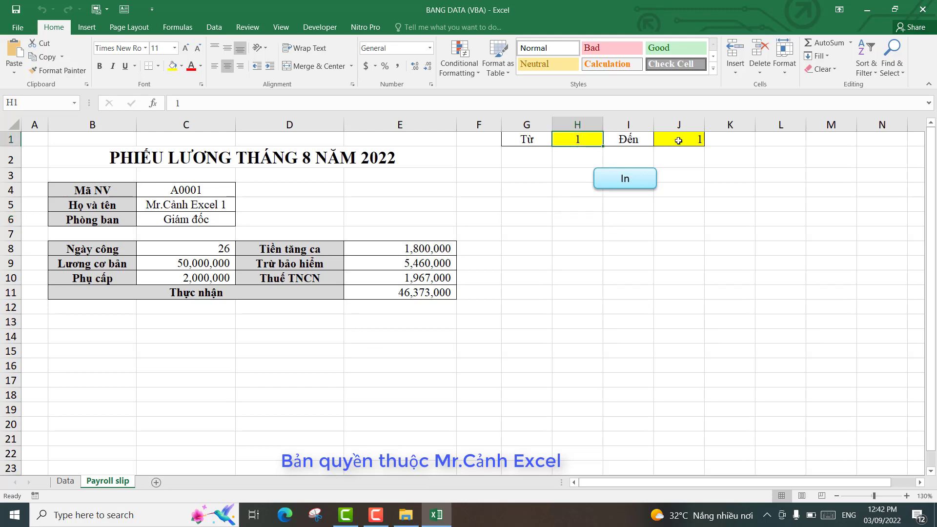
click(669, 141)
click(544, 141)
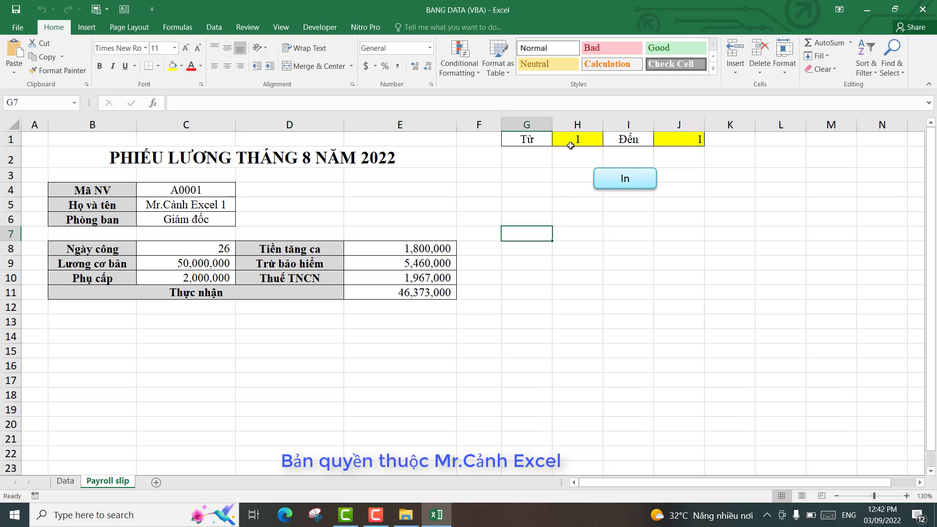
click(574, 141)
click(666, 142)
click(590, 141)
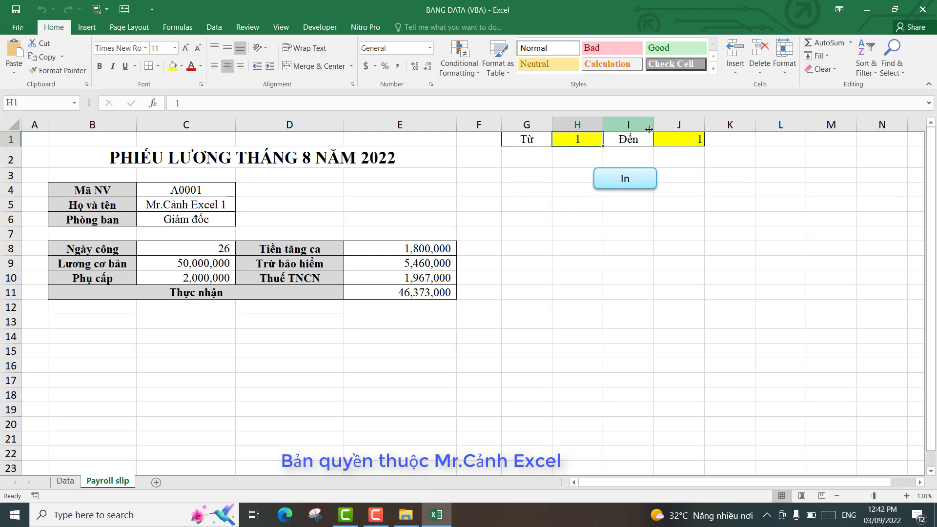
click(668, 141)
click(551, 268)
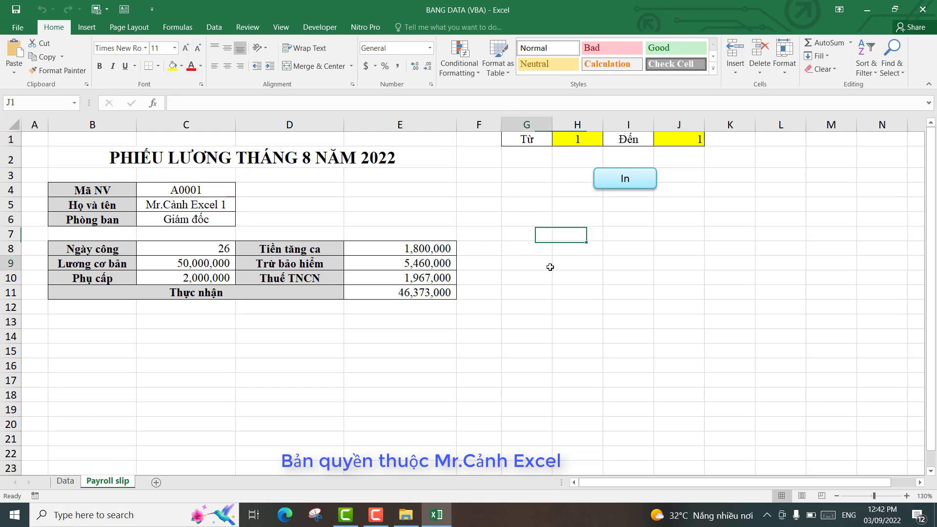
click(533, 290)
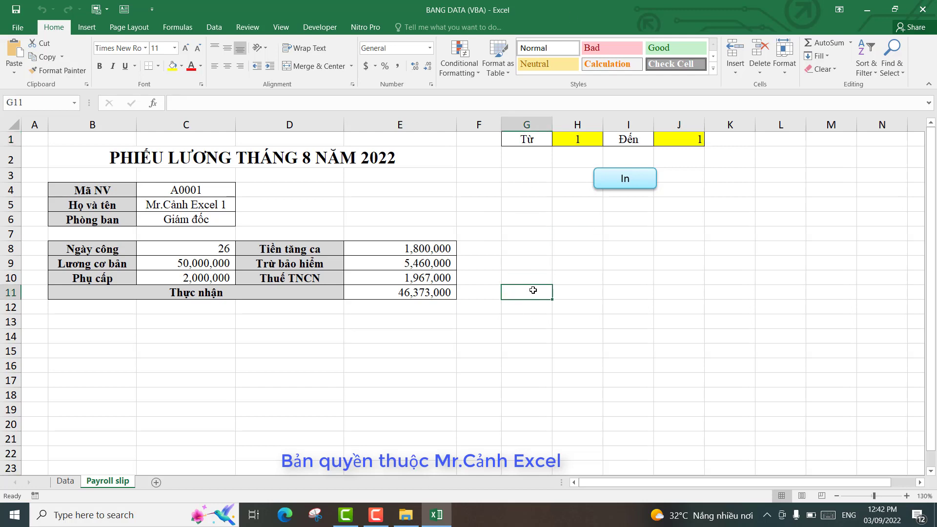
click(530, 249)
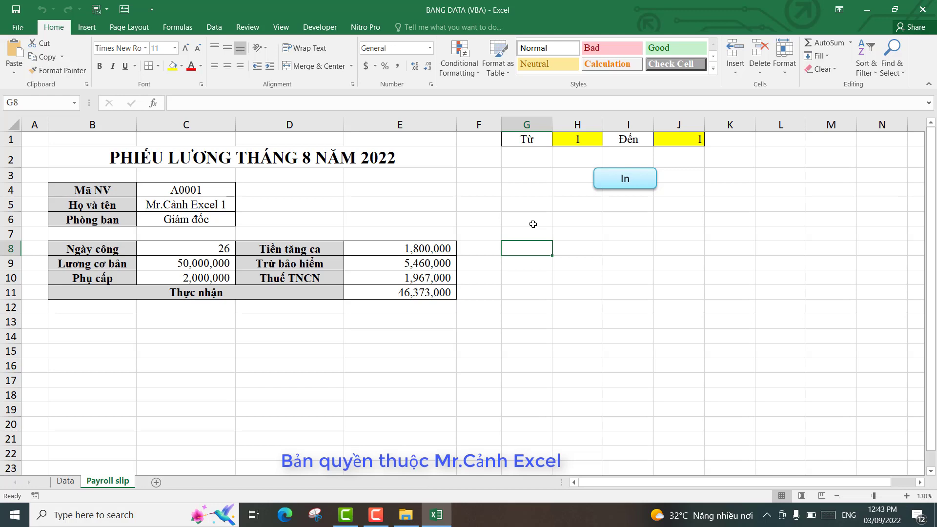
click(515, 298)
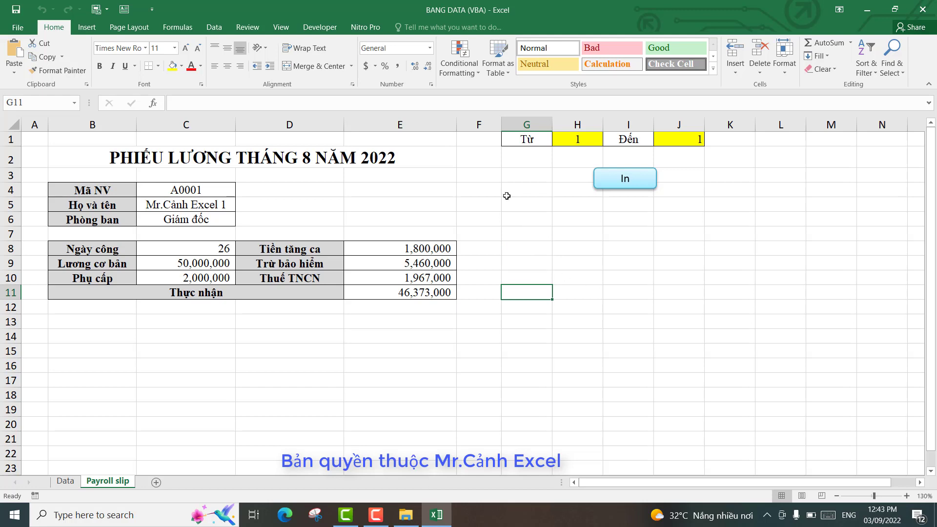
Tick Developer under Main Tabs in Customize the Ribbon and confirm with OK
click(320, 28)
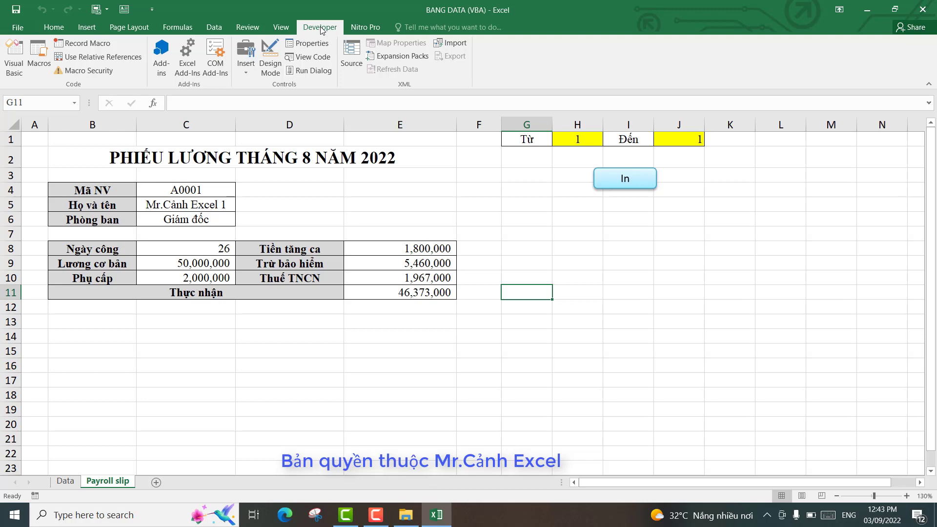
right_click(445, 79)
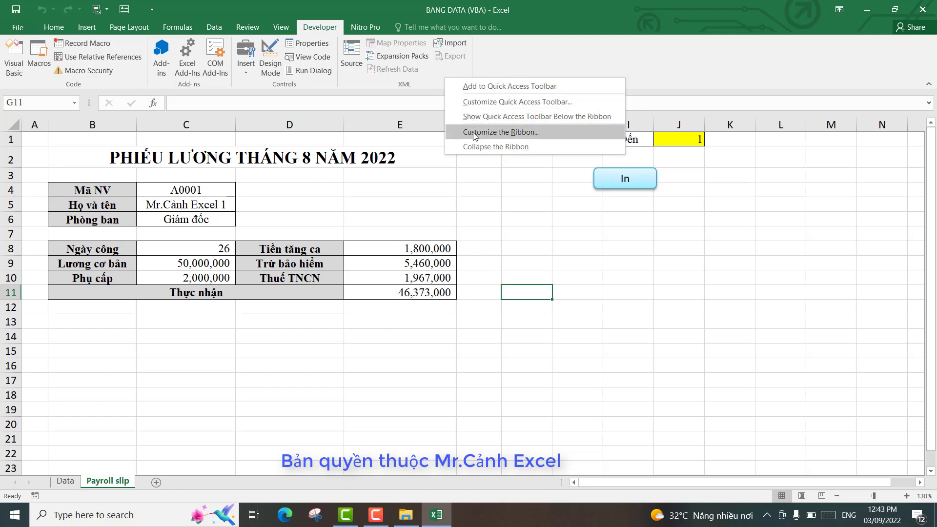
click(500, 132)
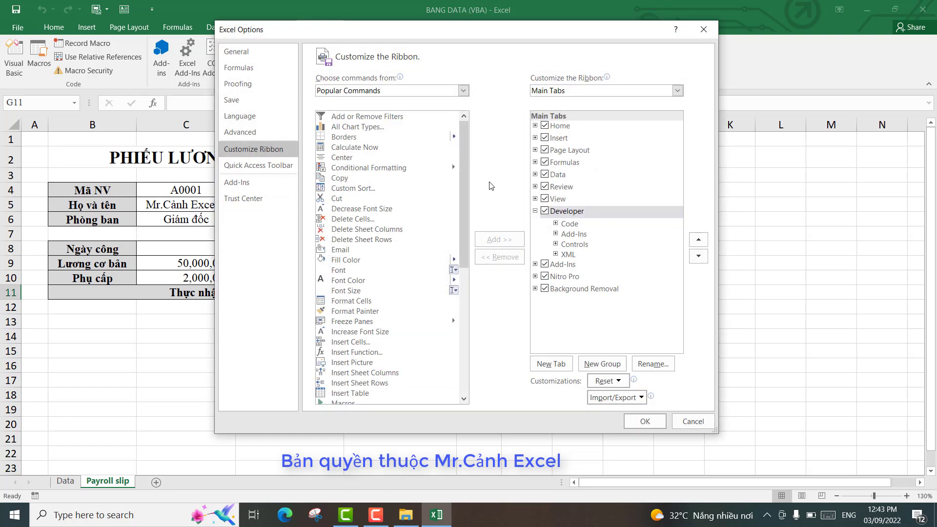
click(545, 212)
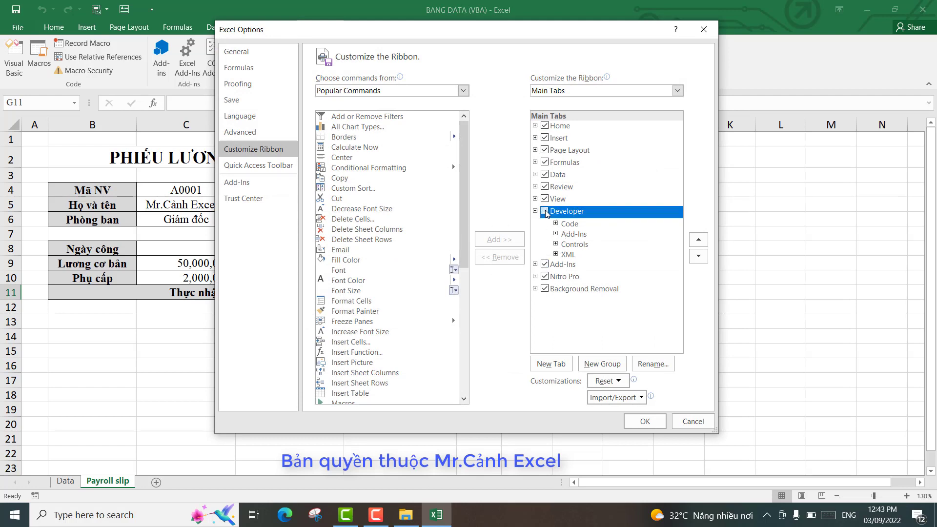
click(546, 212)
click(643, 428)
Open the Visual Basic editor and move it up to view the whole Chay_phieuluong macro
click(487, 190)
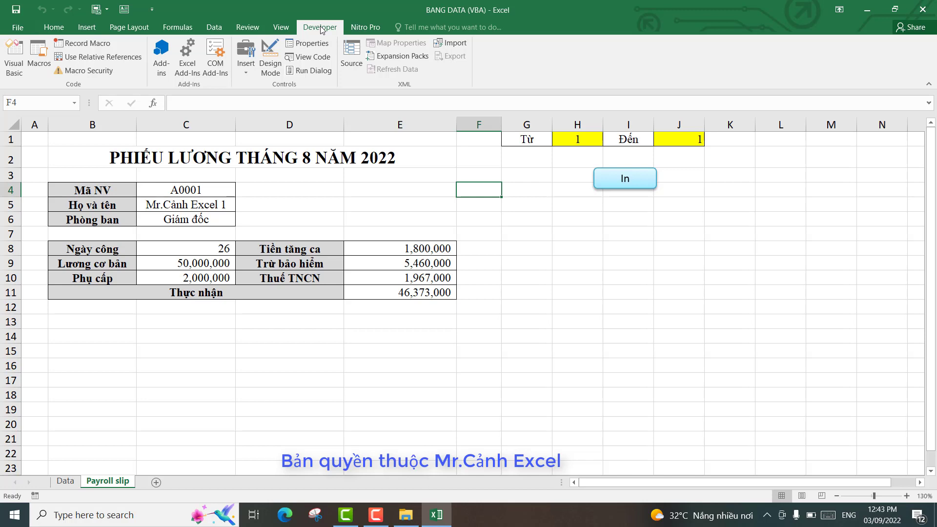
click(14, 67)
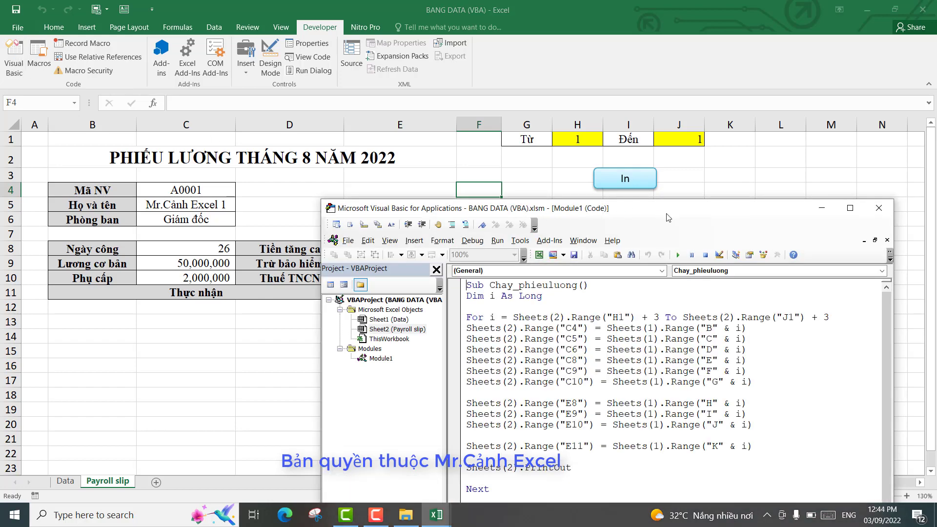
drag(669, 217, 682, 87)
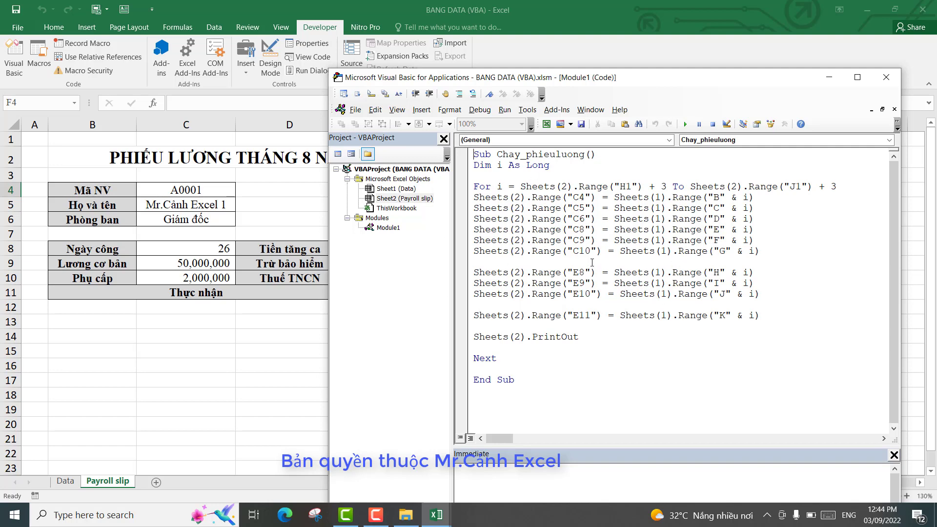
Insert a new Module2 into the VBA project and delete its Option Explicit line
right_click(376, 247)
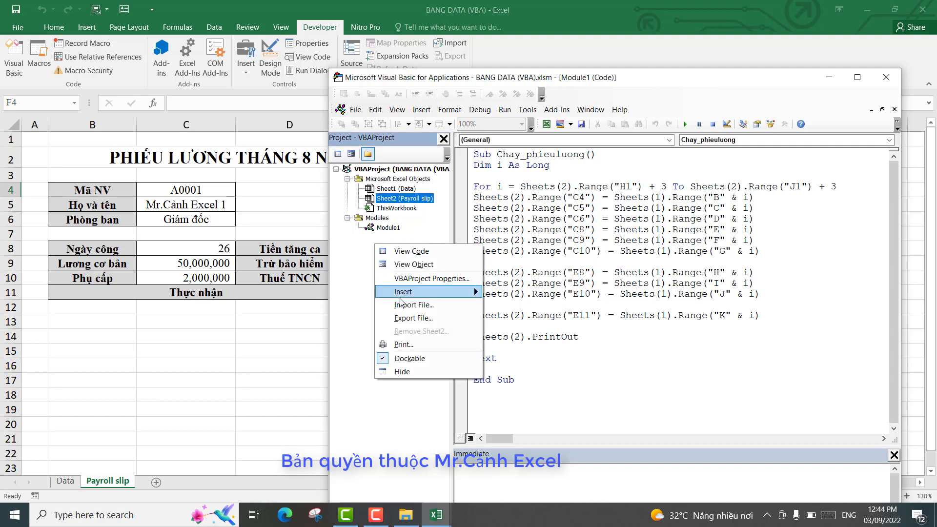
mouse_move(429, 292)
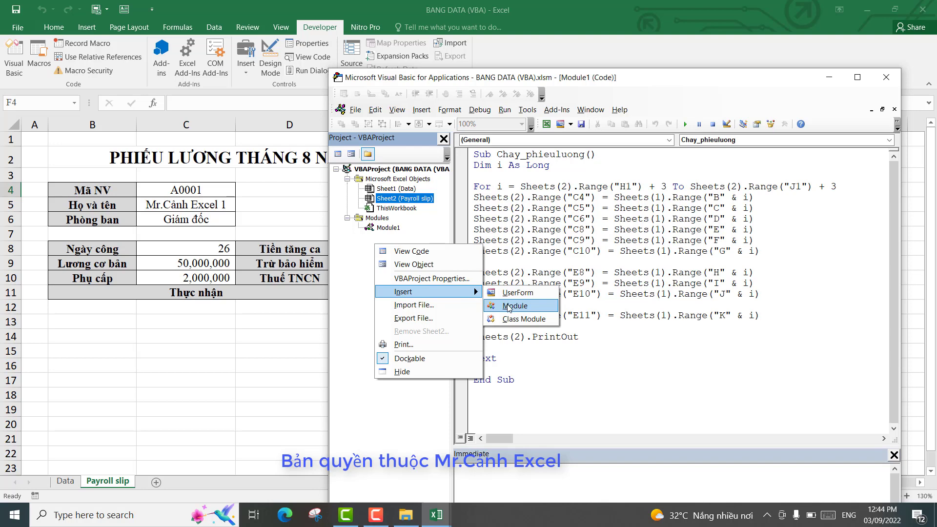
click(510, 307)
key(ctrl+a)
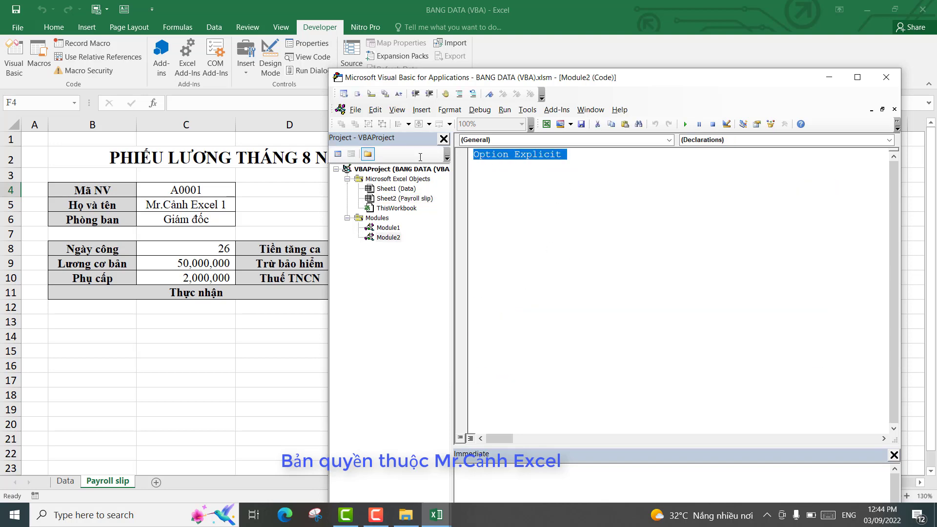
key(Delete)
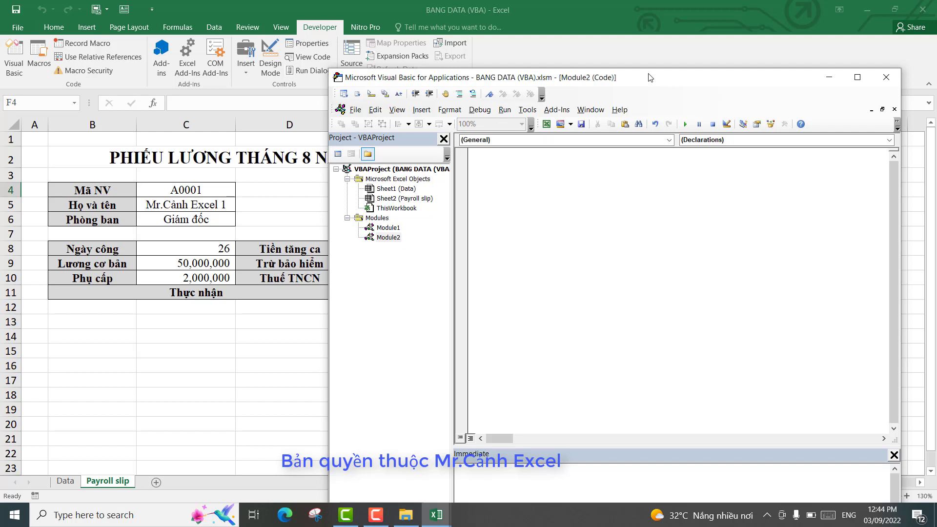
drag(650, 75, 620, 212)
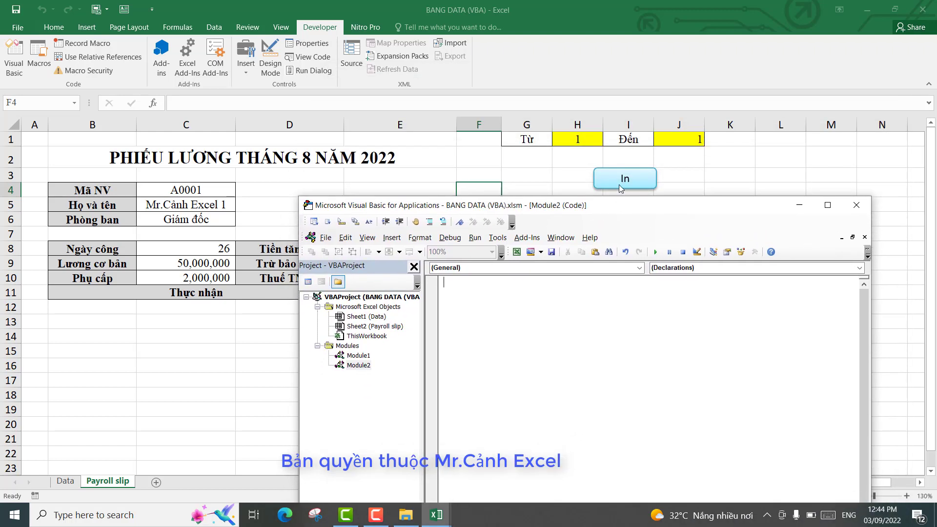
Create the procedure Sub Chayphieuluong() with its End Sub and blank lines inside
drag(620, 213, 621, 181)
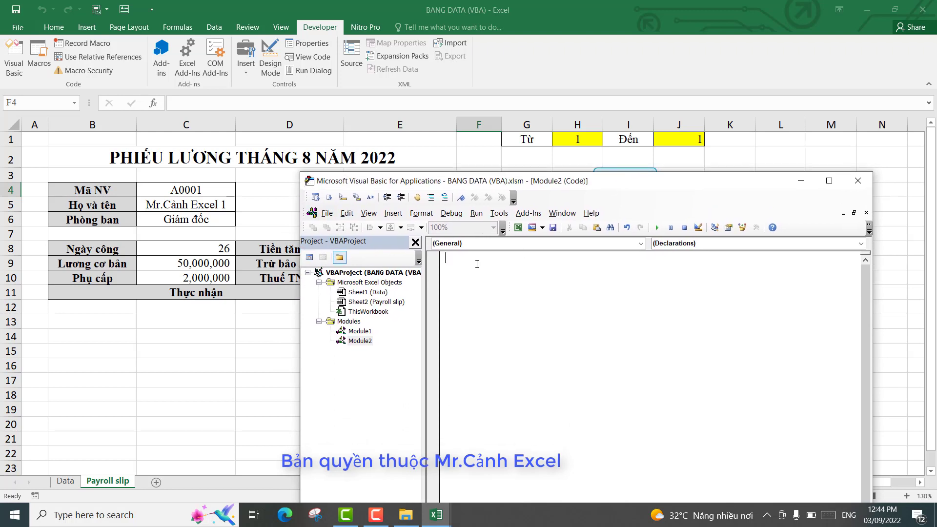
key(Return)
key(BackSpace)
text(ub )
text(Ch)
text(ayphieul)
text(uong)
key(Return)
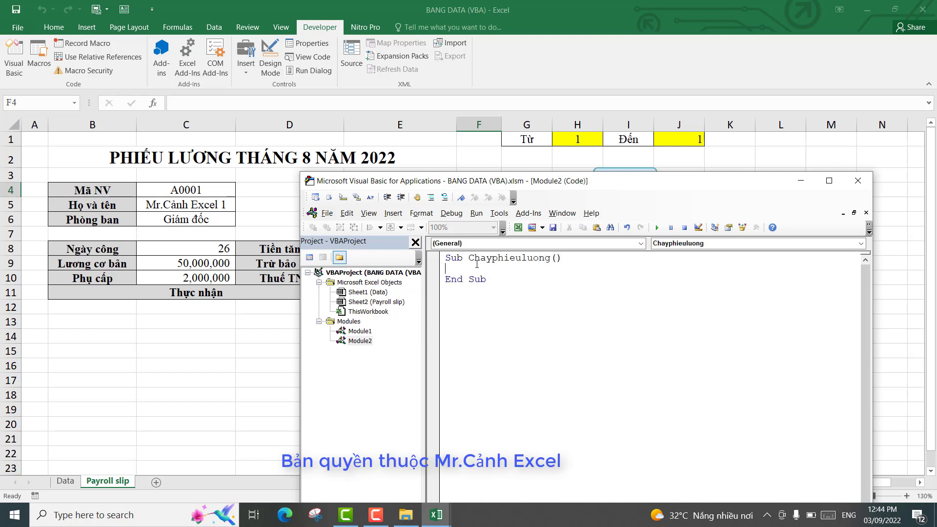
key(Return)
key(Return)
key(Return)
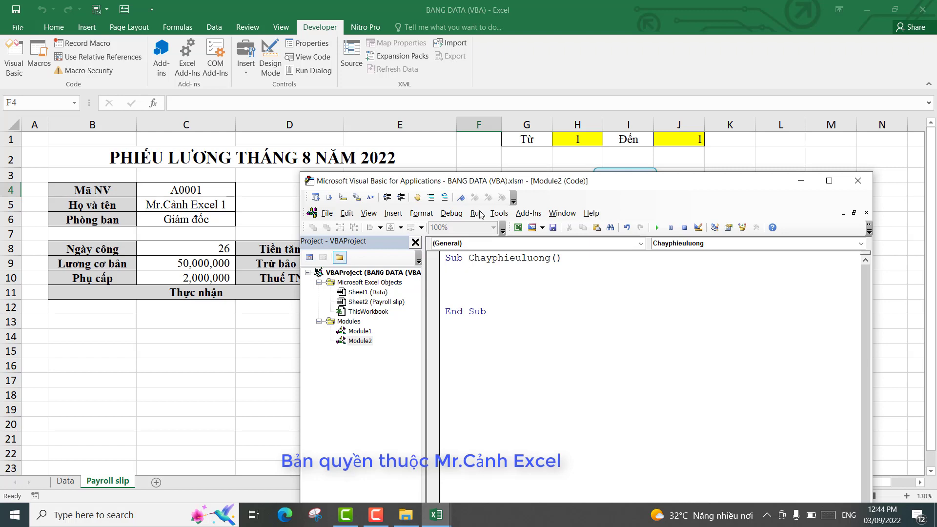
drag(436, 180, 434, 205)
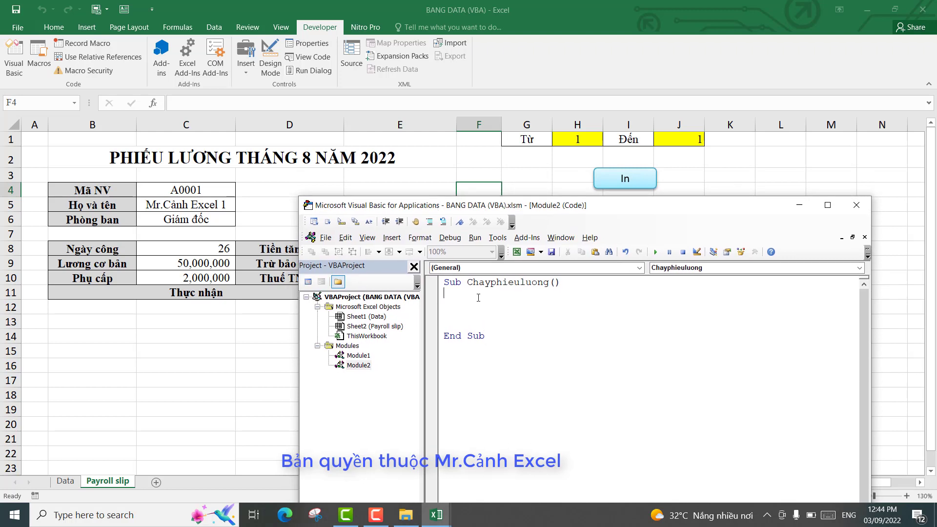
Add a Dim i As Long declaration, then delete that line again
text(Dim i as)
text( lo)
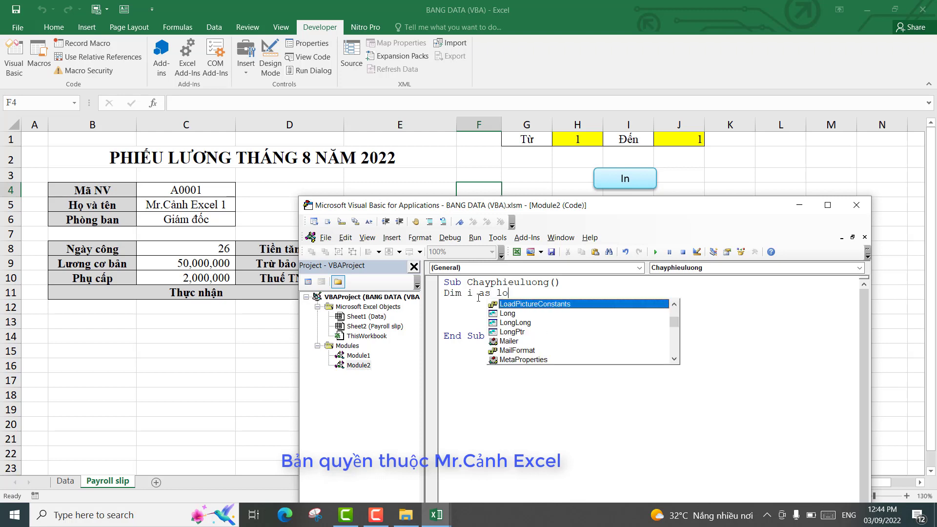
text(ng)
key(Return)
key(Return)
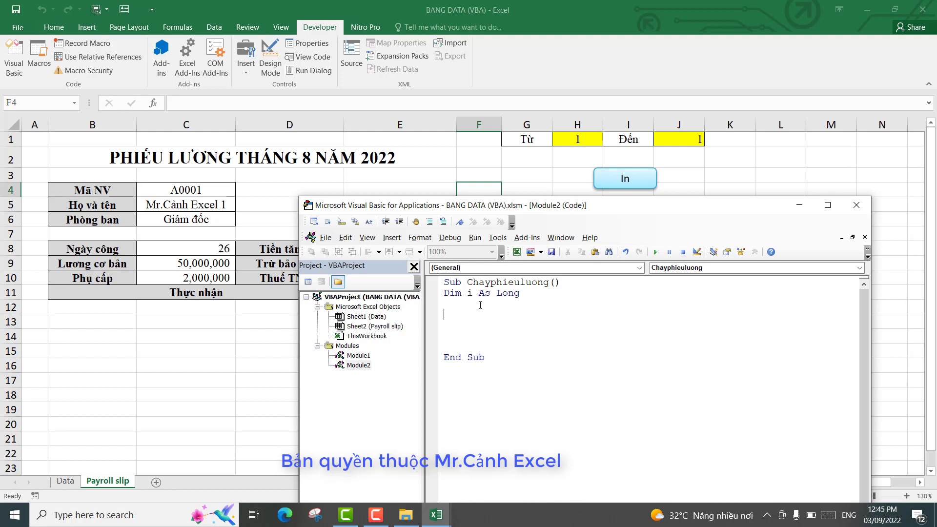
click(527, 301)
drag(520, 293, 448, 298)
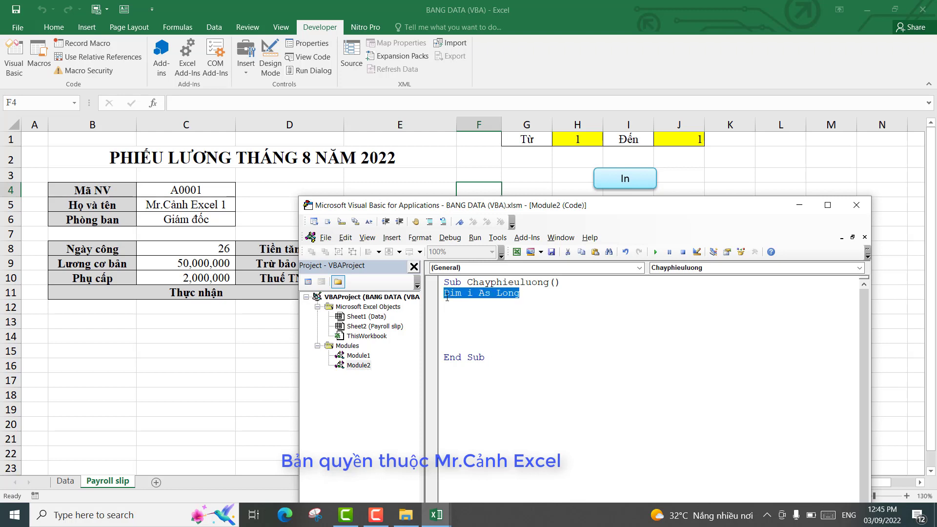
key(Delete)
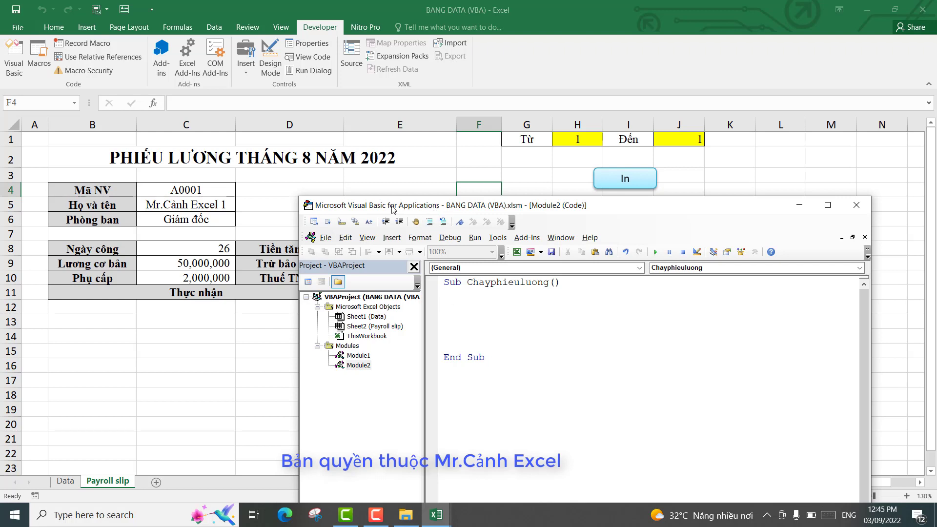
mouse_move(382, 209)
mouse_down()
mouse_move(453, 295)
mouse_move(390, 329)
mouse_up()
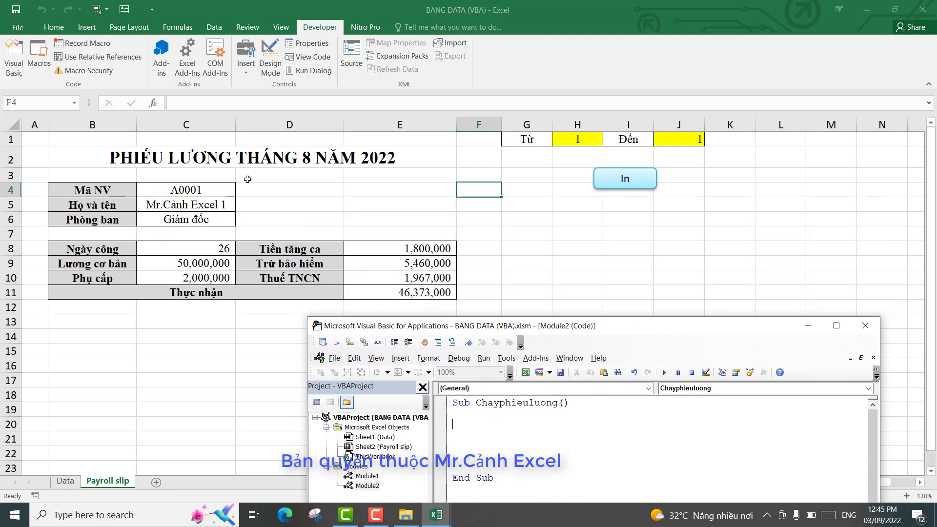
Select the first employee's record in row 4 of the Data sheet
click(238, 339)
click(210, 357)
click(65, 482)
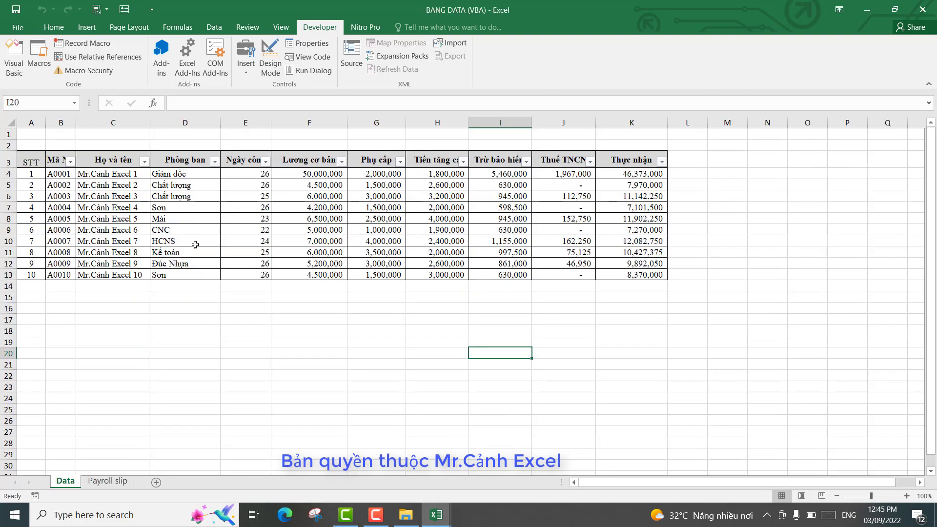
drag(58, 174, 632, 172)
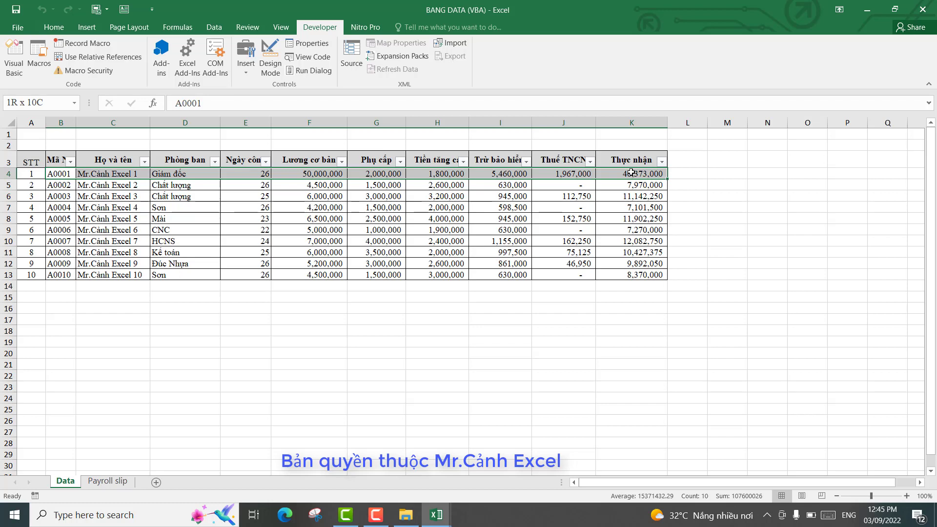
drag(52, 173, 635, 174)
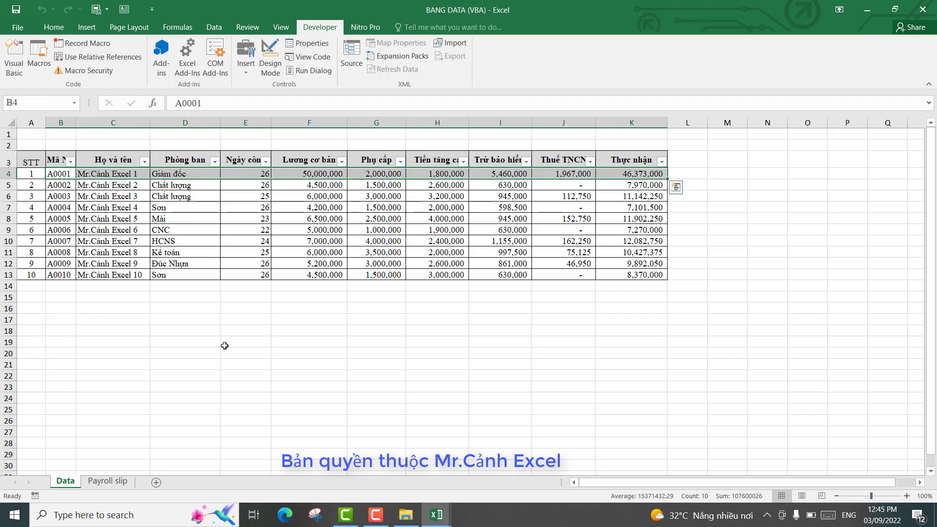
click(108, 482)
Review the Payroll slip cells C4–C10 and E8–E11: code, name, department and pay figures
click(184, 191)
click(187, 202)
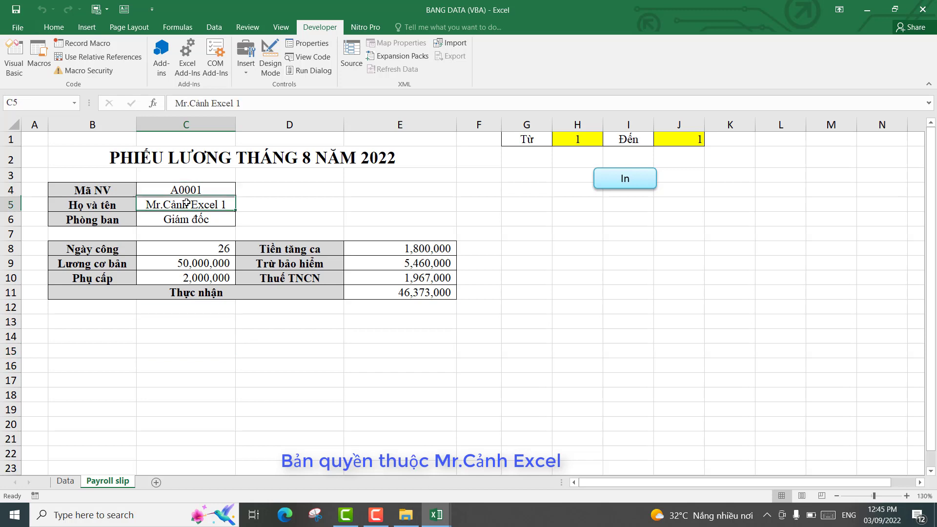
click(190, 217)
click(201, 247)
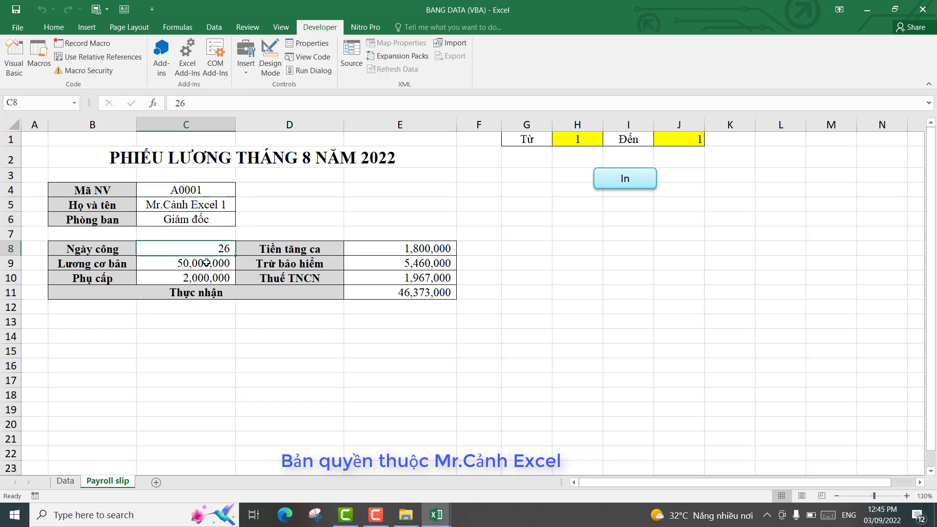
click(206, 263)
click(207, 277)
click(358, 249)
click(360, 264)
click(365, 280)
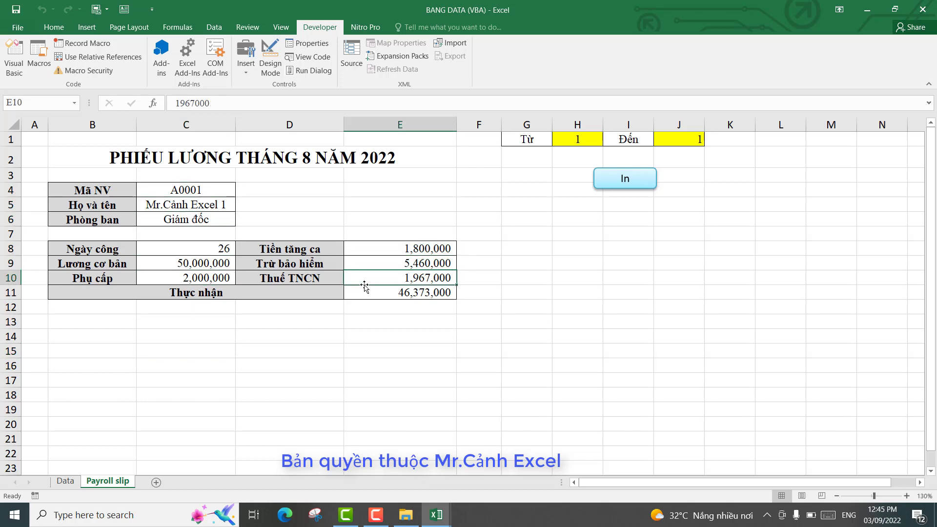
click(366, 291)
click(190, 191)
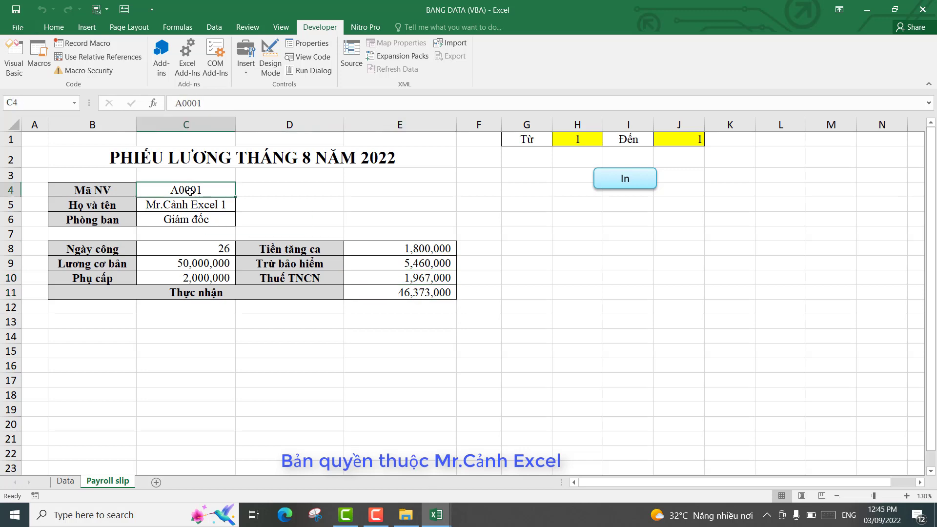
click(193, 207)
click(194, 219)
click(193, 202)
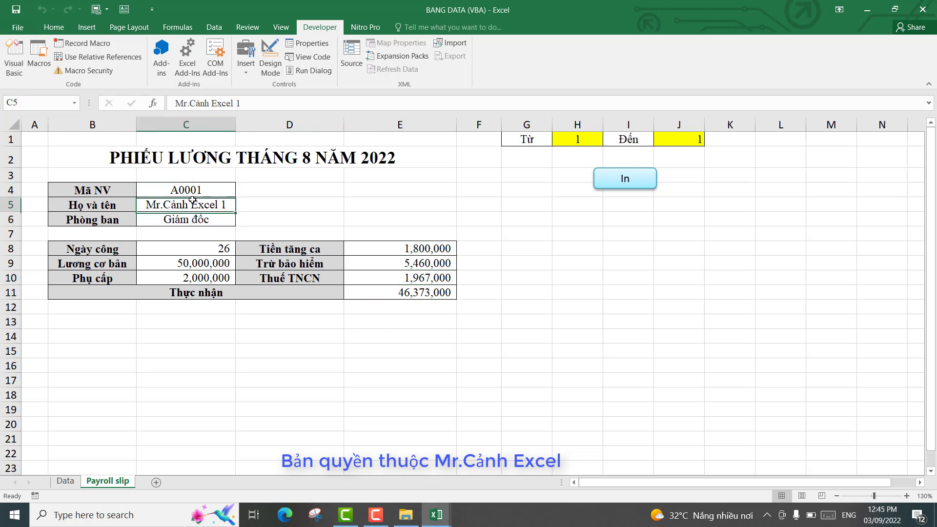
click(190, 188)
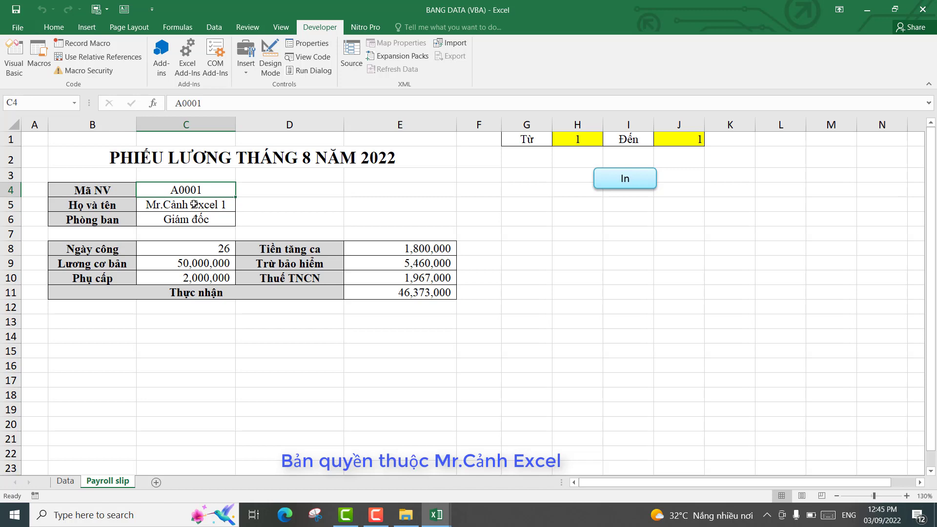
click(192, 203)
click(190, 219)
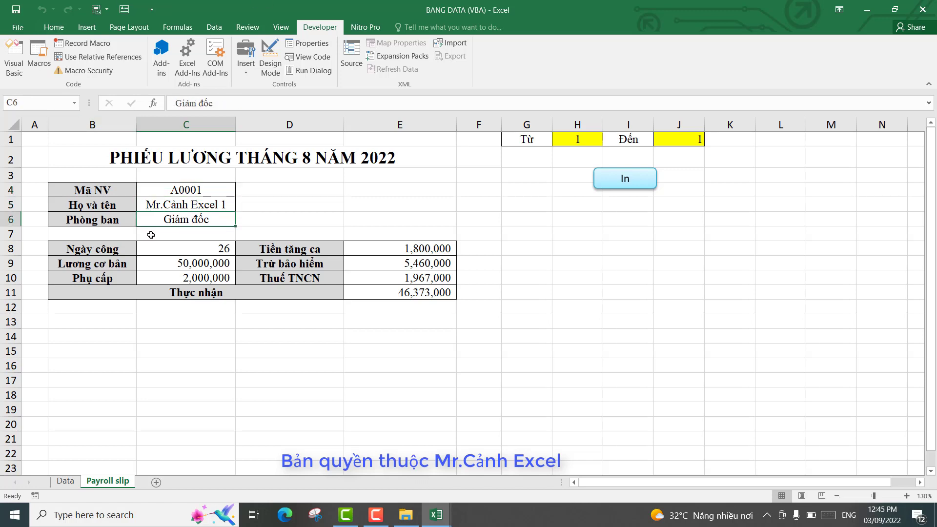
click(193, 246)
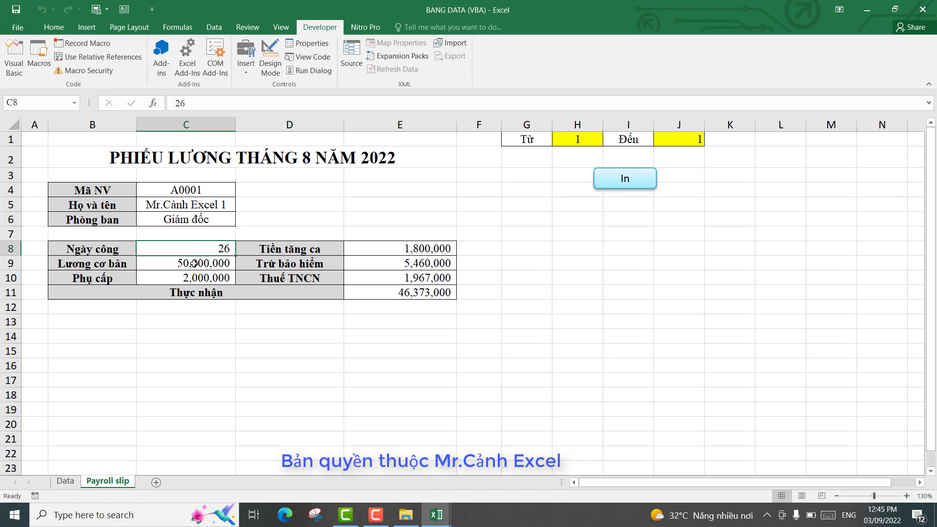
click(194, 263)
click(193, 275)
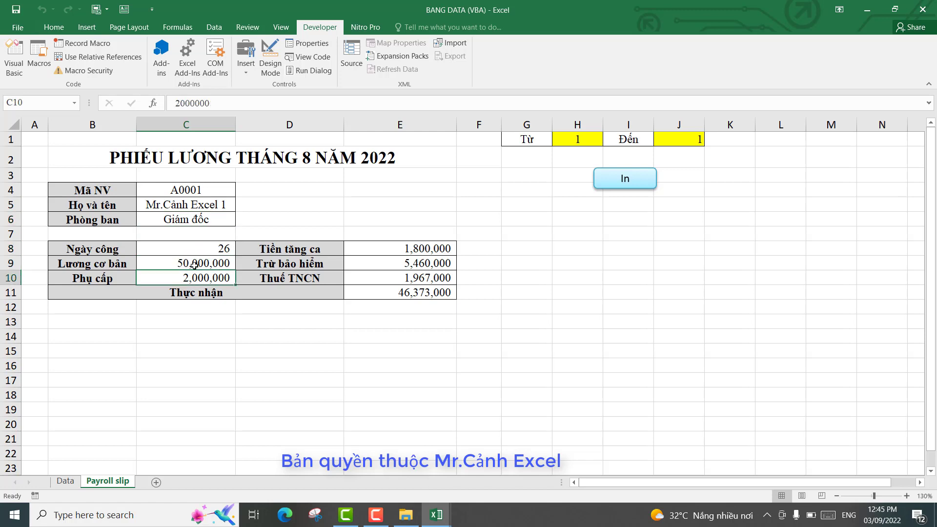
click(189, 190)
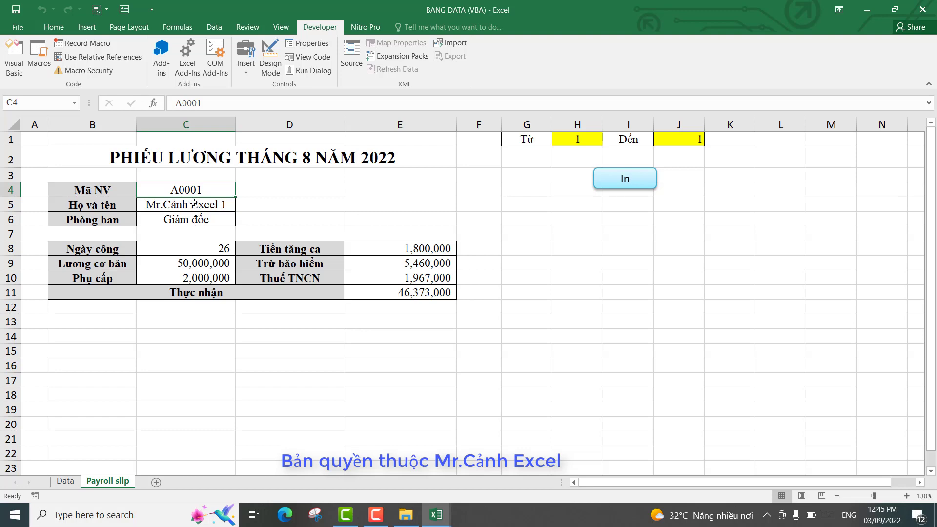
Compare the Data sheet's first employee code and name with the slip, then return to VBA
click(66, 482)
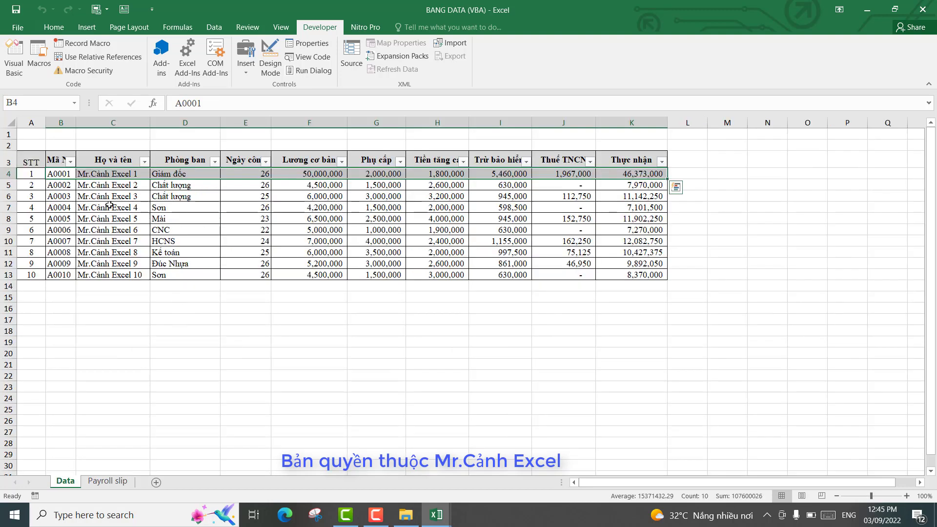
drag(61, 174, 634, 174)
click(108, 482)
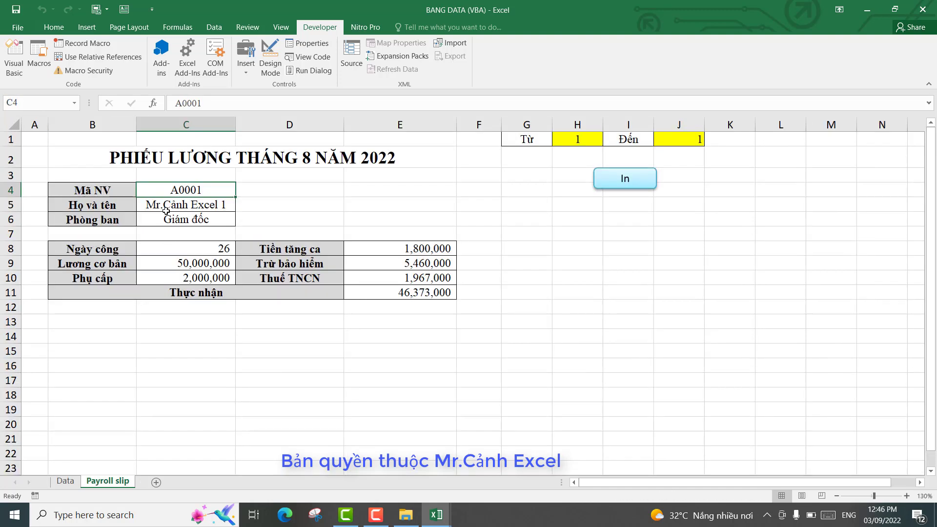
drag(166, 211, 183, 222)
click(190, 251)
click(386, 249)
click(385, 273)
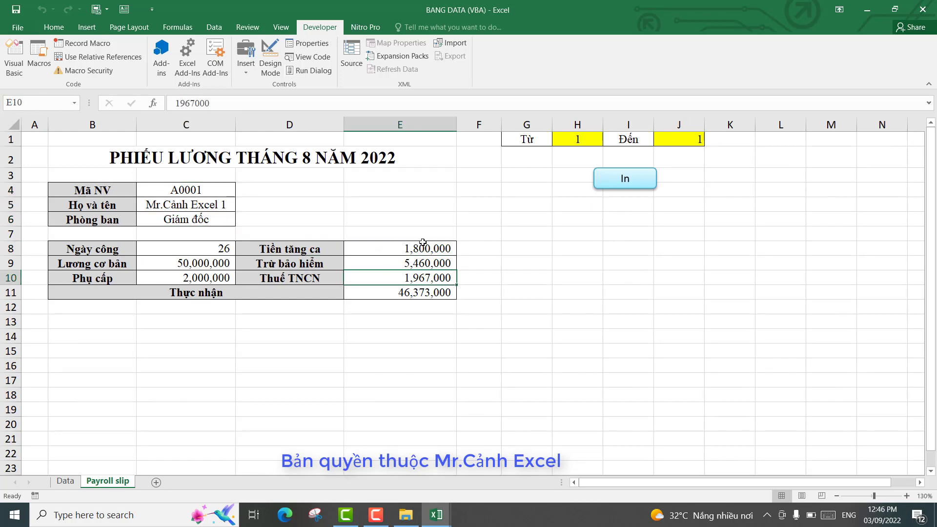
click(443, 511)
mouse_move(437, 514)
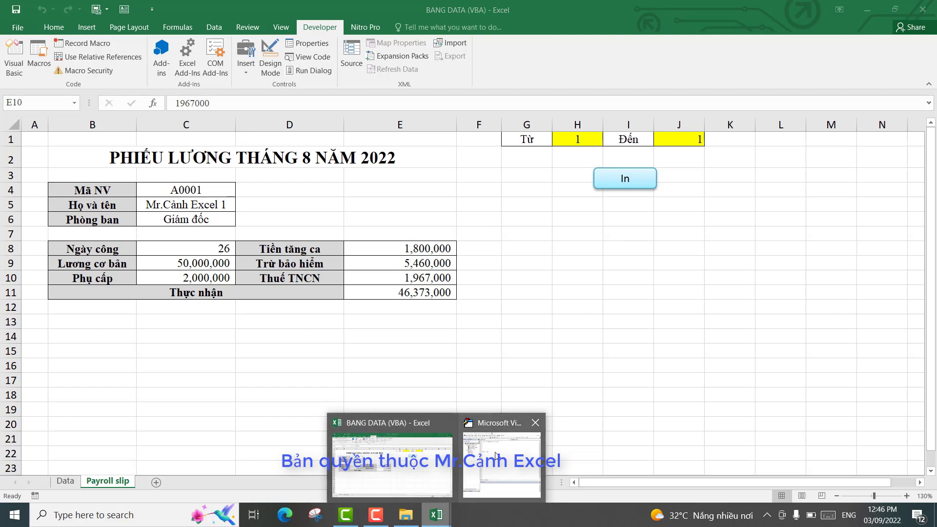
click(512, 464)
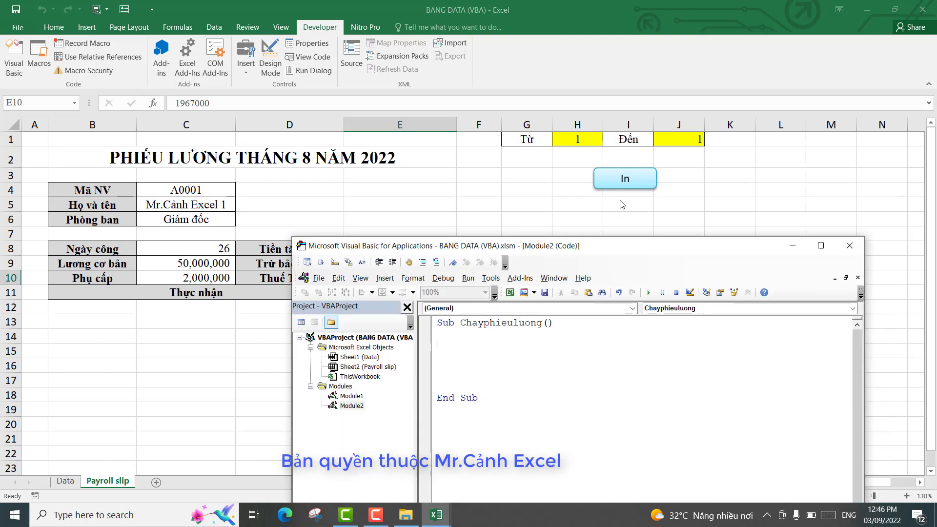
Start the line Sheets(2).Range("C4") = Sheets(1).Range(" inside Chayphieuluong
drag(636, 329, 645, 106)
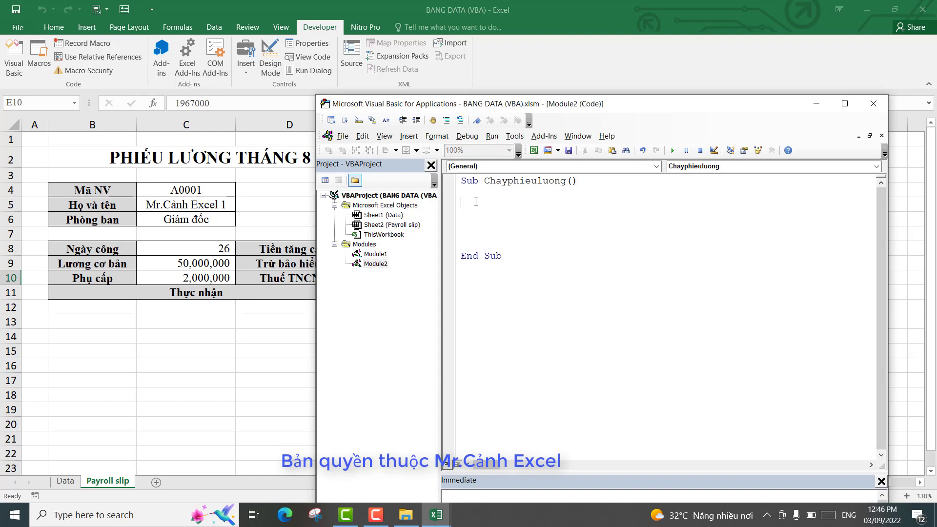
text(asdf)
key(BackSpace)
key(BackSpace)
key(BackSpace)
key(BackSpace)
text(Shee)
text(ts)
text((2)
text().R)
text(ange()
text("C)
text(4") )
text(= S)
text(heets)
text(()
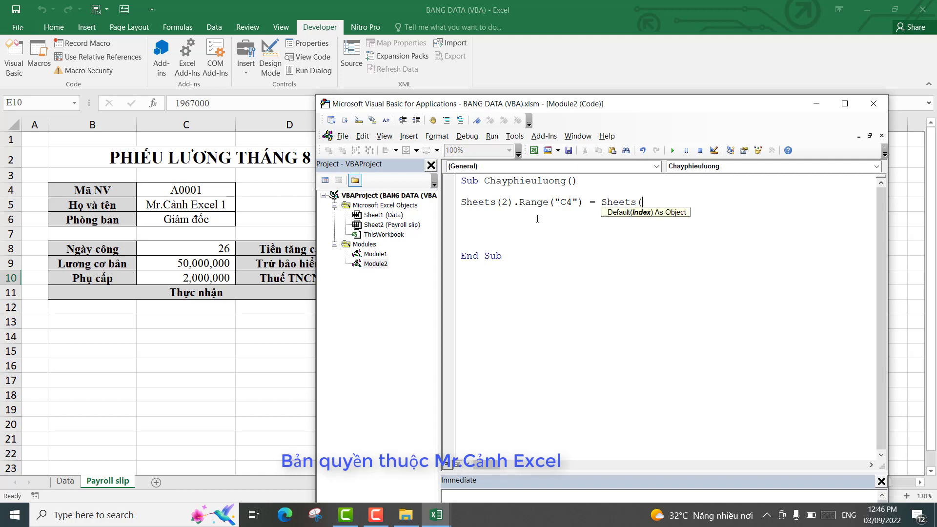
text(1).)
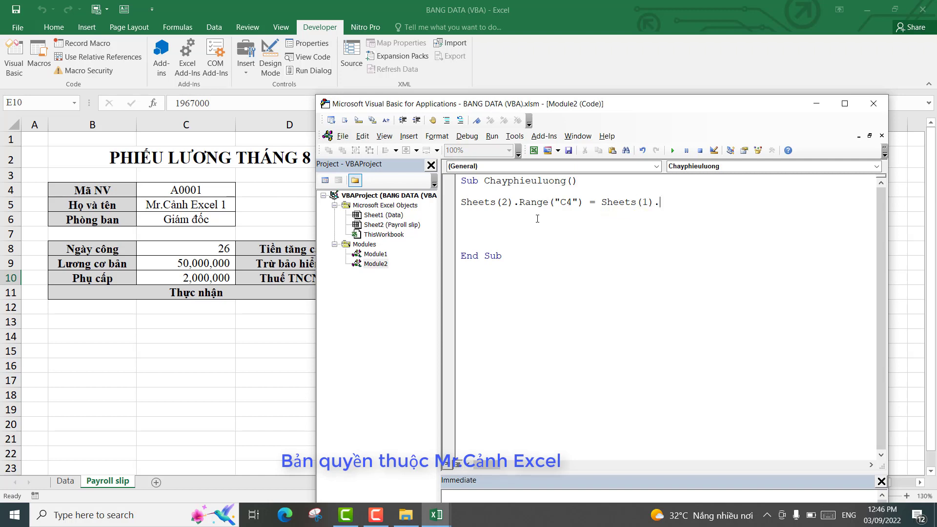
text(Range)
text((")
Check Data cell B4 and complete the line with Sheets(1).Range("B4")
click(68, 483)
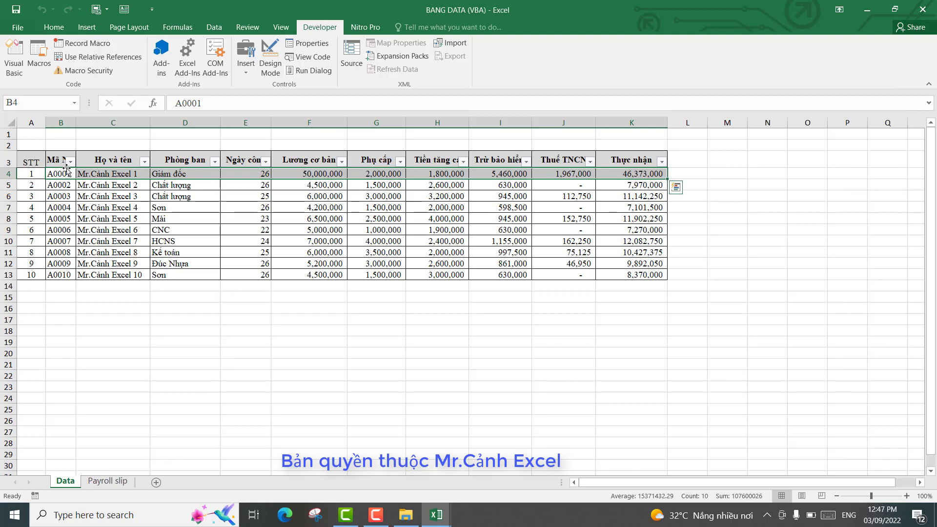
click(60, 174)
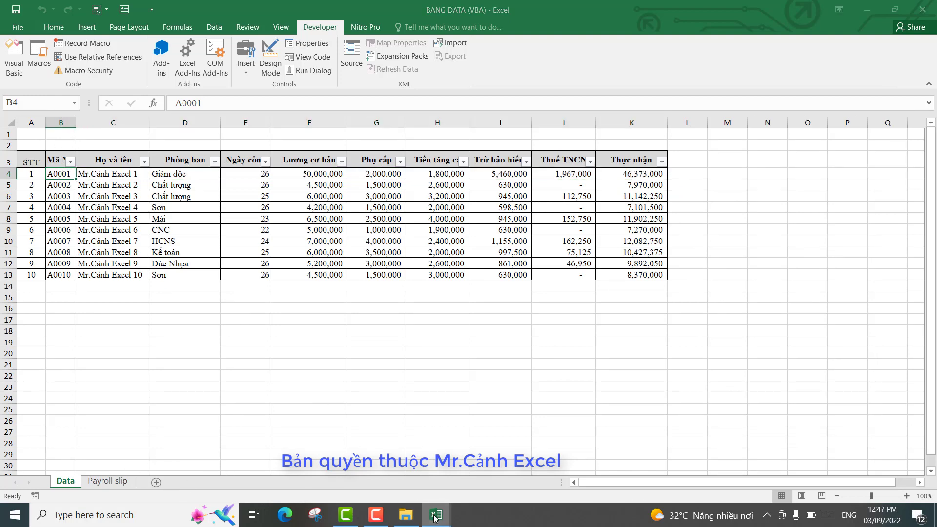
mouse_move(436, 516)
click(494, 461)
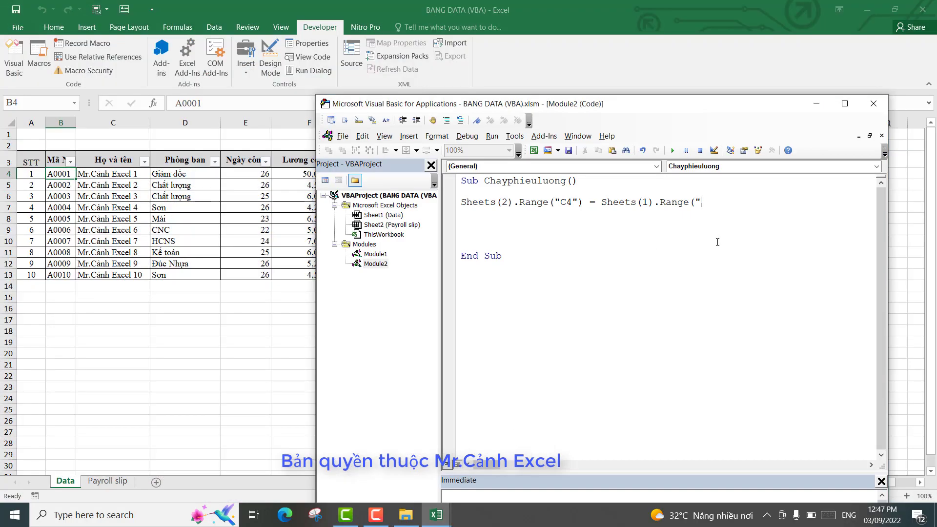
text(B4)
text("))
key(Return)
Compare slip cell C4 against the Data sheet, then select the finished code line
click(111, 493)
click(107, 481)
click(182, 190)
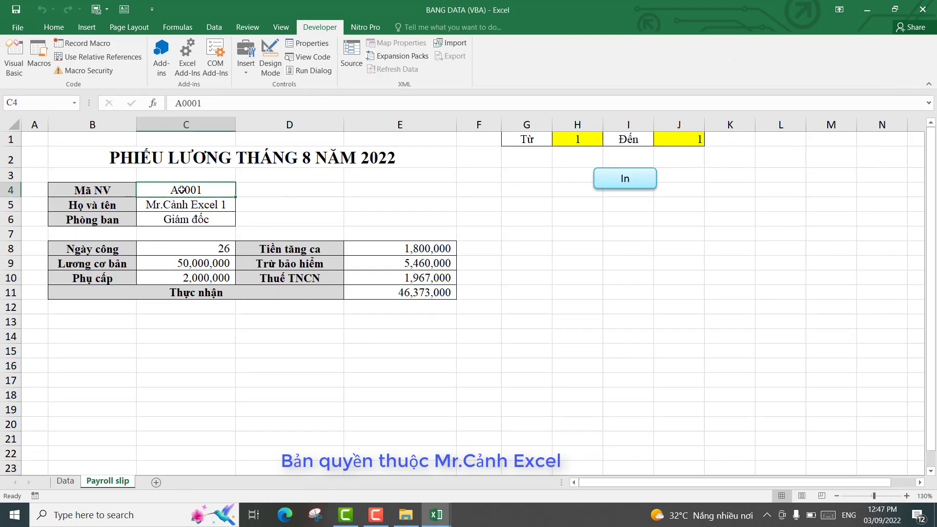
click(66, 480)
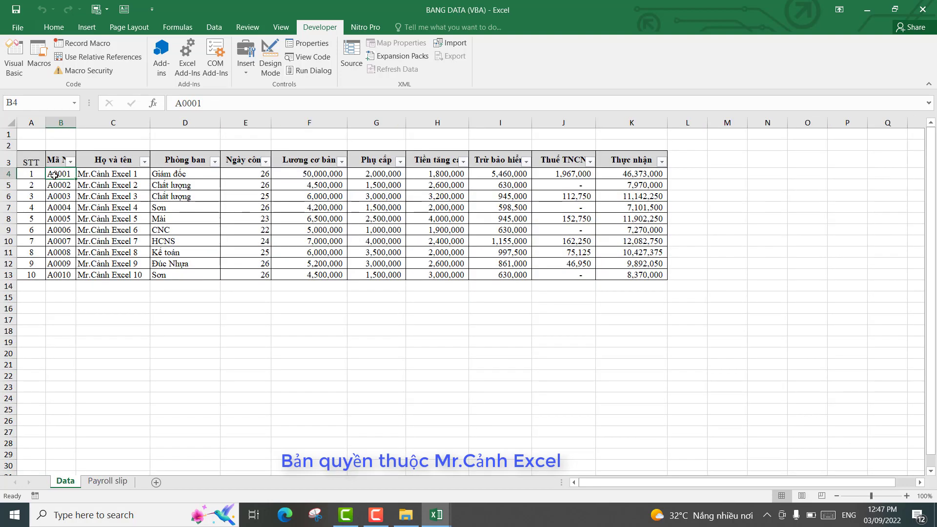
click(107, 481)
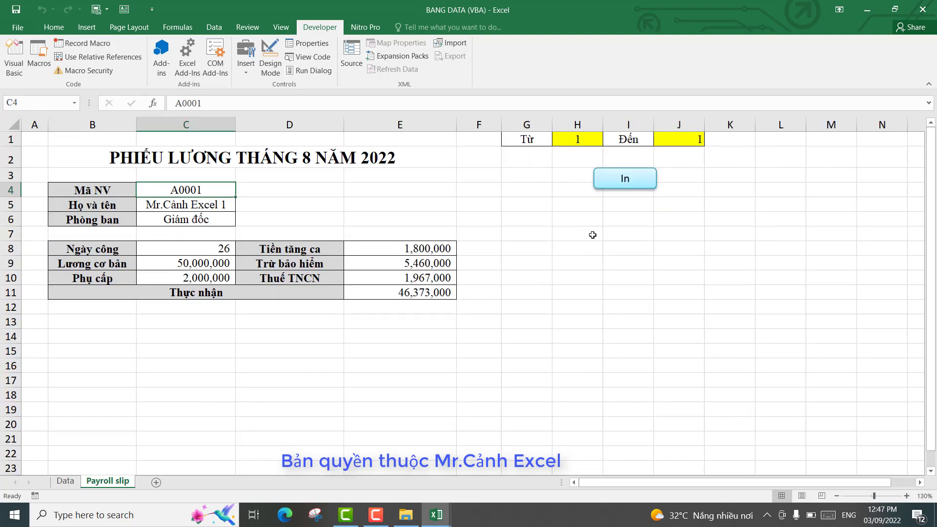
mouse_move(437, 515)
click(491, 464)
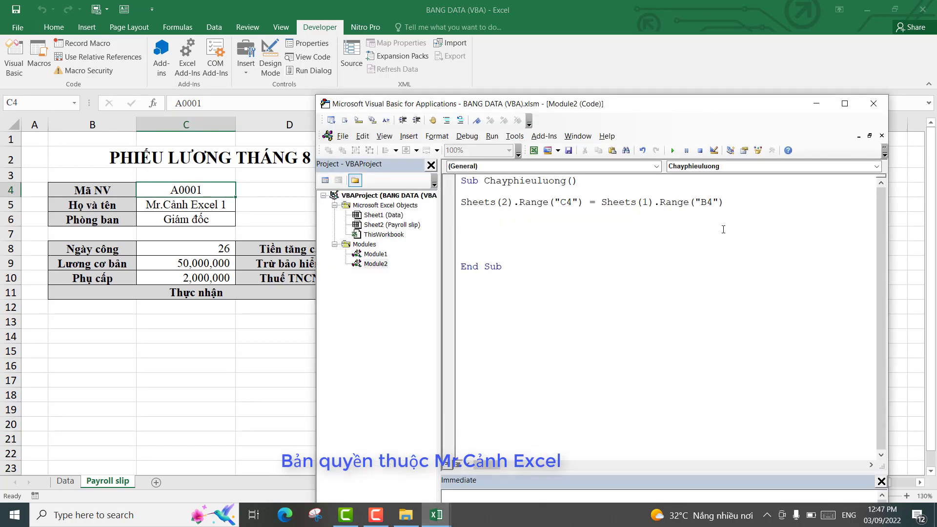
drag(725, 203, 466, 210)
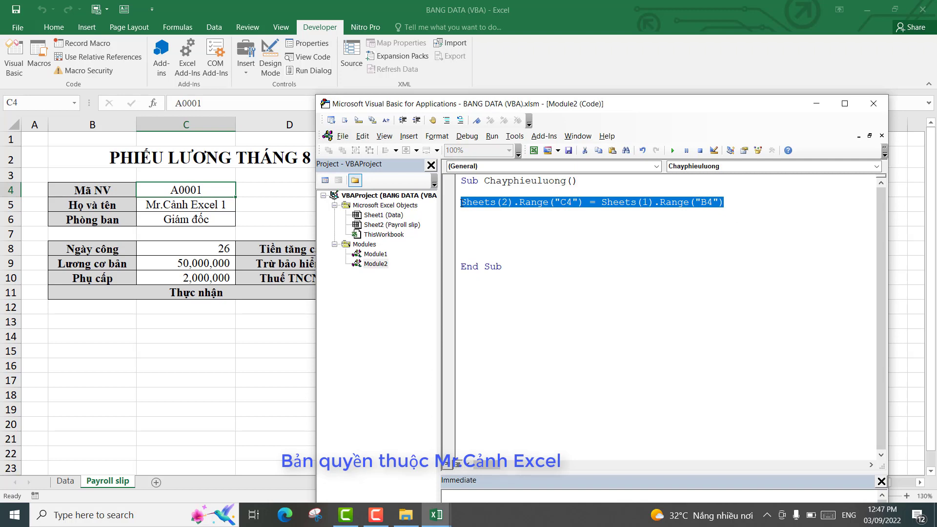
Paste four copies of the C4 assignment line below it
click(463, 210)
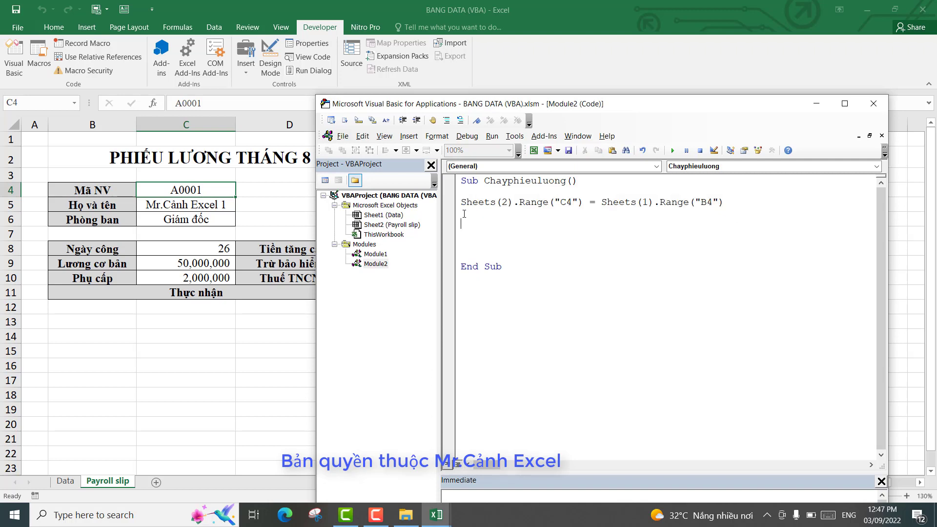
text(Sheets(2).Range("C4") = Sheets(1).Range("B4"))
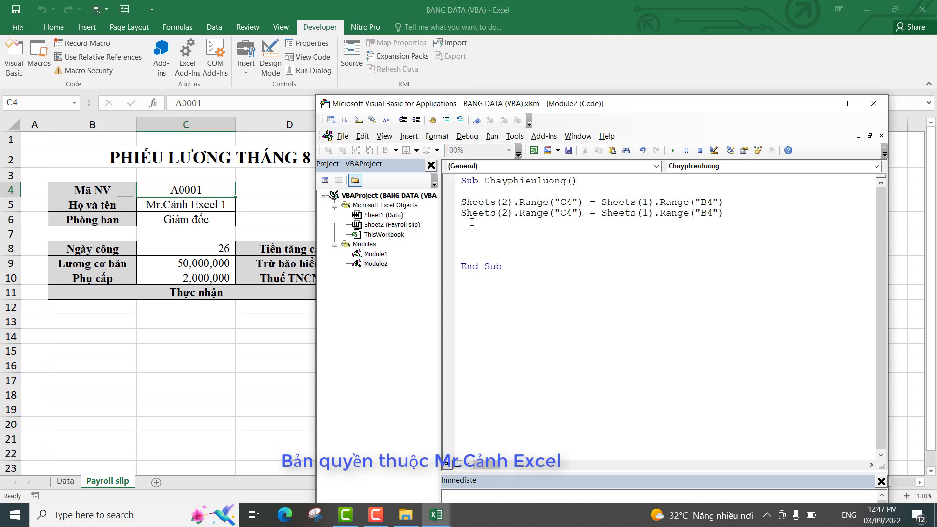
text(Sheets(2).Range("C4") = Sheets(1).Range("B4"))
click(474, 233)
text(Sheets(2).Range("C4") = Sheets(1).Range("B4"))
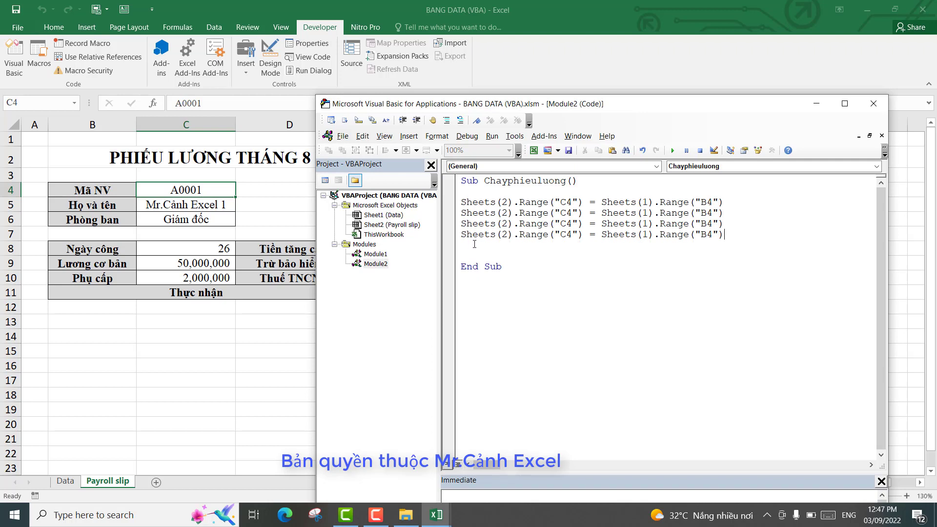
click(474, 244)
text(Sheets(2).Range("C4") = Sheets(1).Range("B4"))
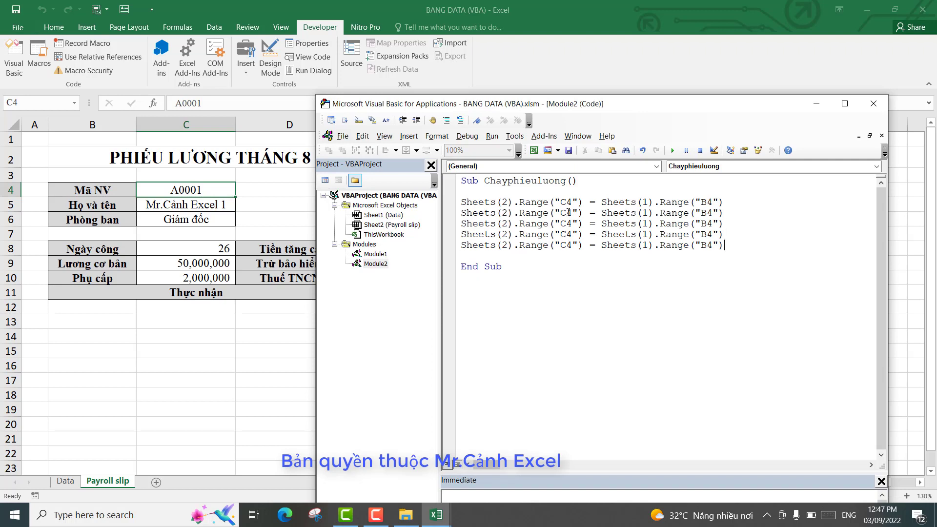
Change the second line to fill slip cell C5 from Data cell C4
double_click(569, 212)
text(C5)
click(64, 481)
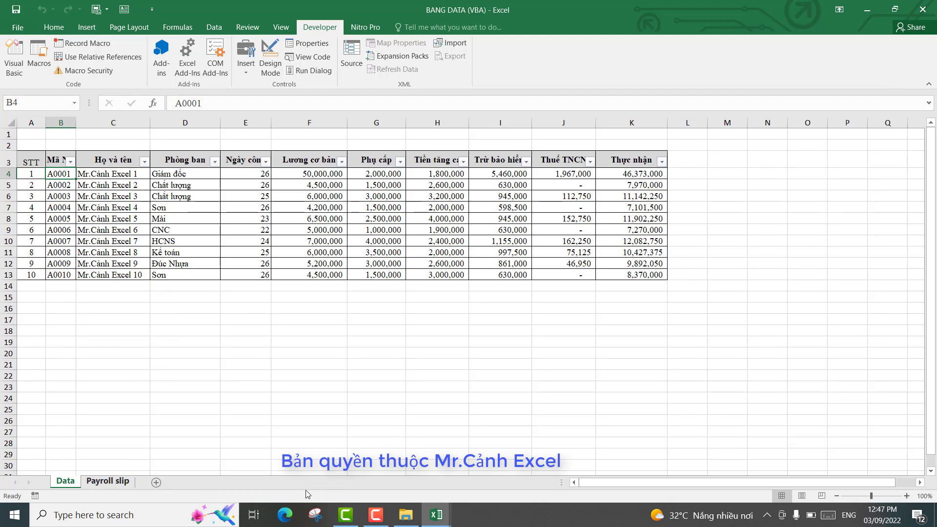
click(493, 468)
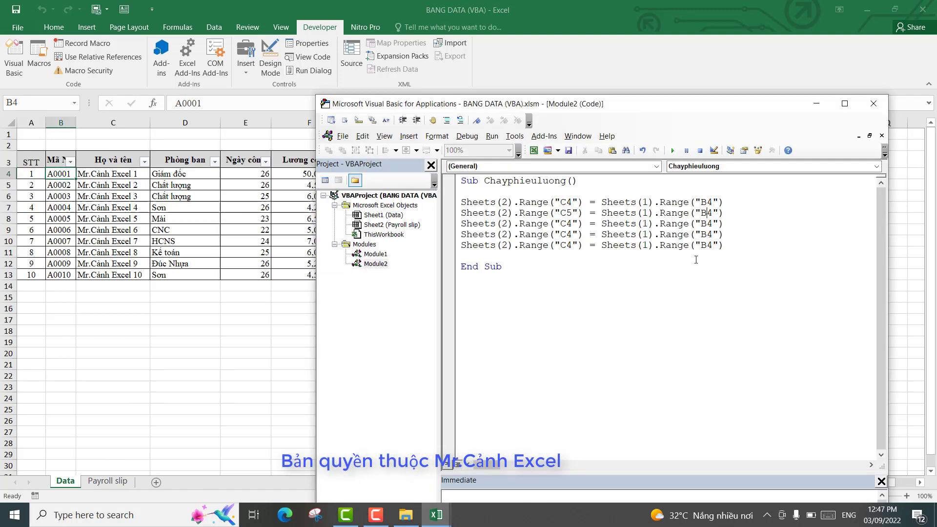
click(708, 213)
click(708, 202)
key(BackSpace)
text(c)
key(BackSpace)
text(C)
key(ctrl+z)
text(B)
click(709, 213)
key(BackSpace)
text(C)
Change the third line to fill slip cell C6 from Data cell D4
click(568, 223)
click(573, 225)
key(BackSpace)
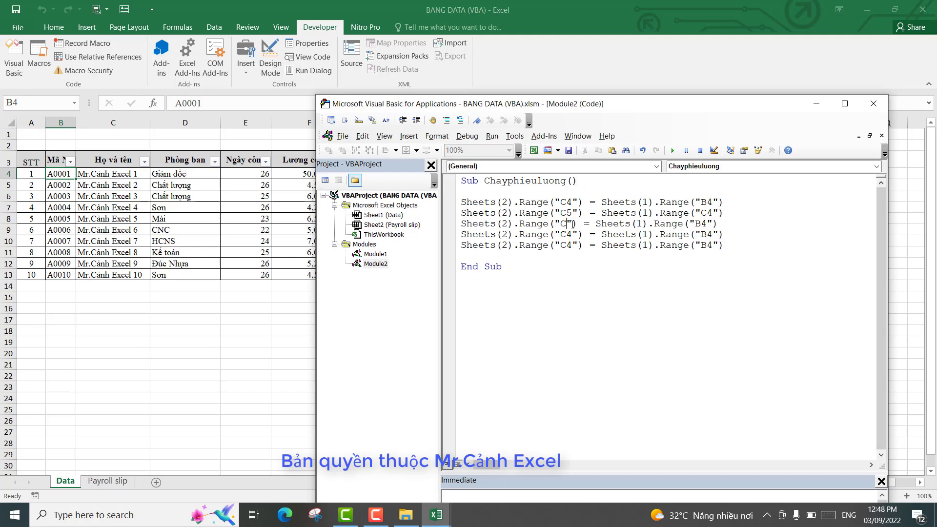
text(6)
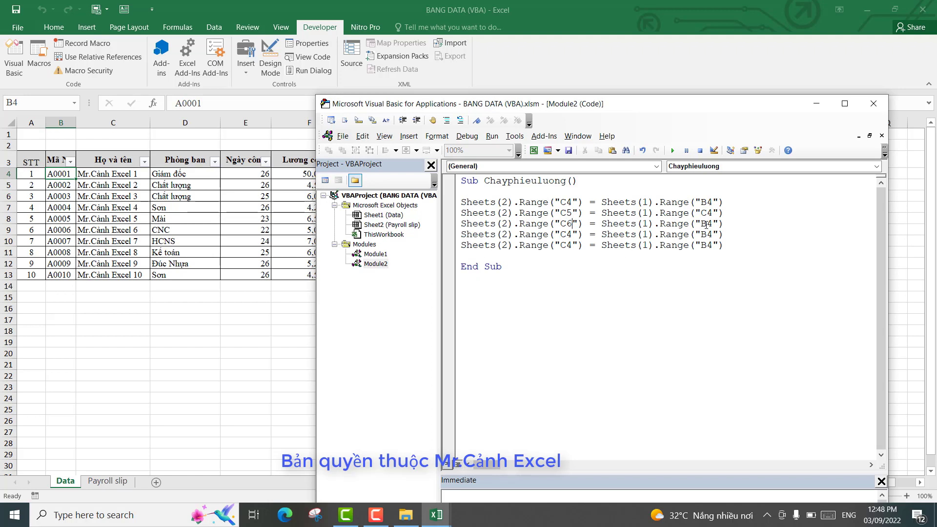
click(706, 225)
key(BackSpace)
text(D)
click(108, 482)
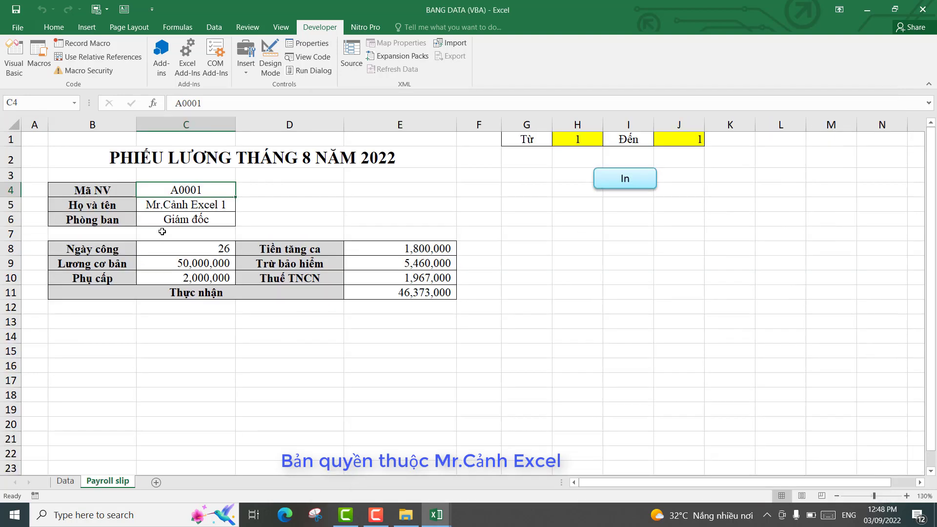
Check the slip cells C5, C6, C8, C9 and C10
click(156, 209)
click(165, 220)
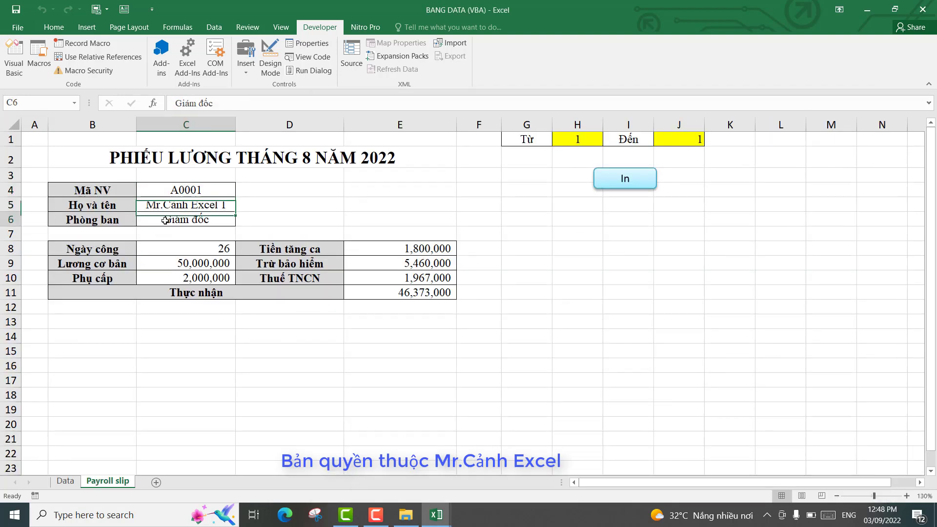
click(171, 250)
click(171, 263)
click(176, 277)
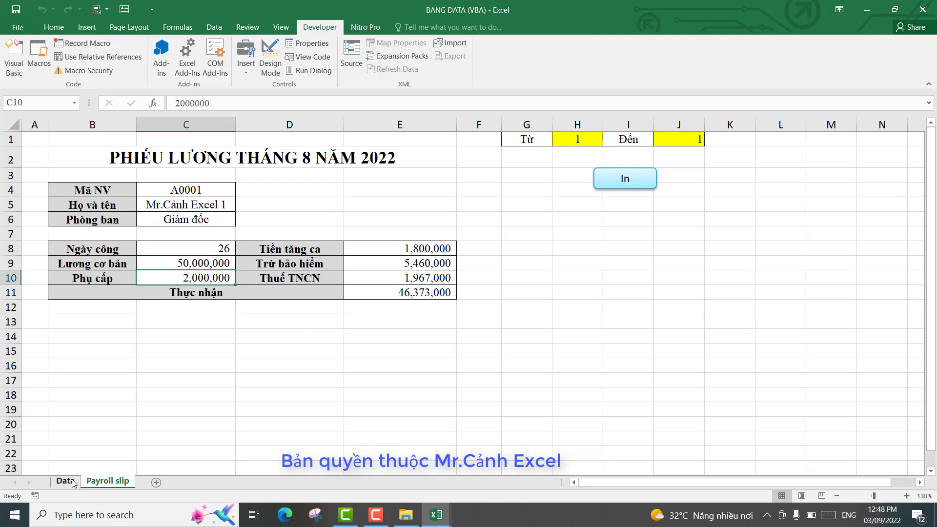
Add code lines filling C8 and C9 from Data B4 after the C6 line
mouse_move(436, 514)
click(601, 464)
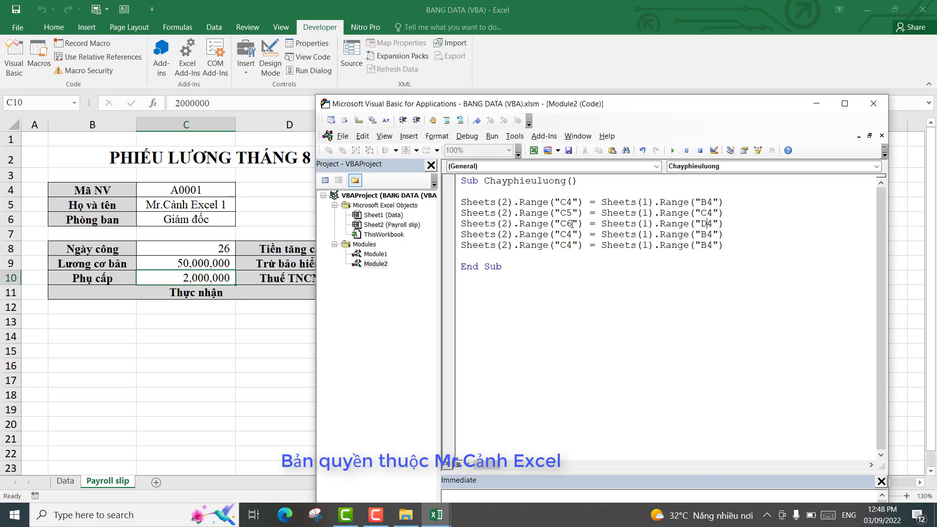
click(727, 224)
key(Return)
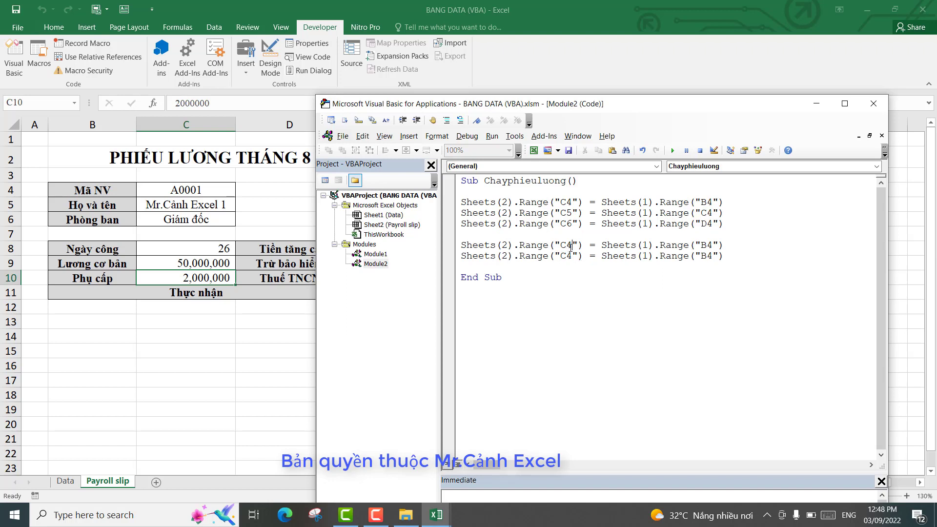
drag(567, 247, 572, 246)
text(8)
click(573, 252)
key(BackSpace)
text(9)
key(End)
key(shift+Left)
key(shift+Home)
key(ctrl+c)
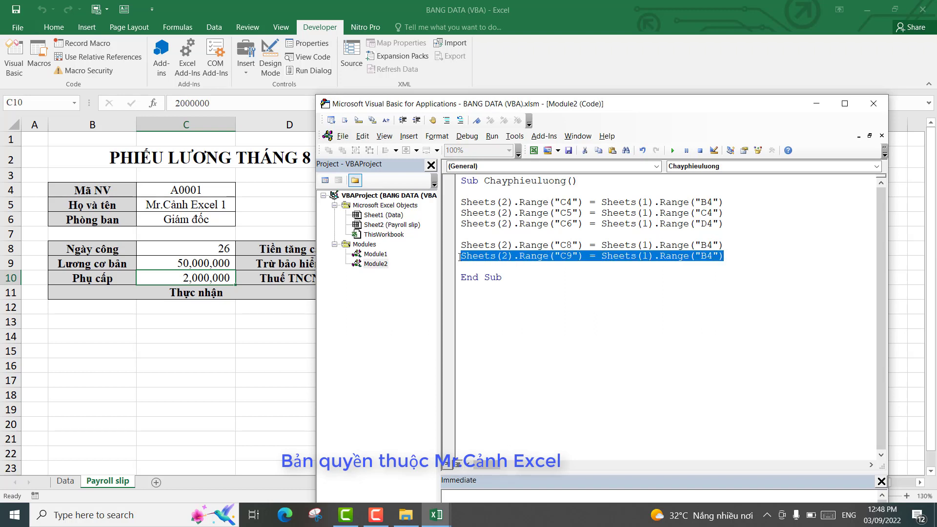
Duplicate the C9 line and retarget the copy to C10, then check the Data sheet
click(734, 252)
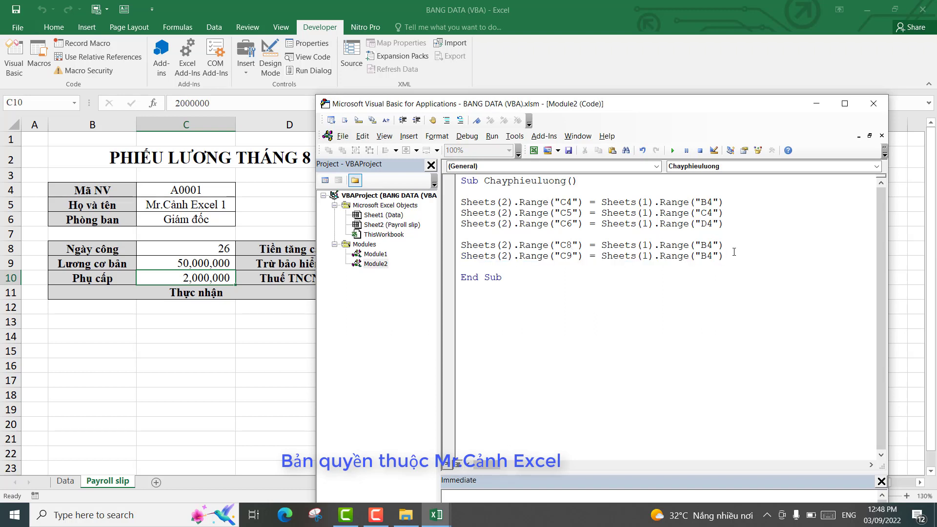
key(Return)
key(ctrl+v)
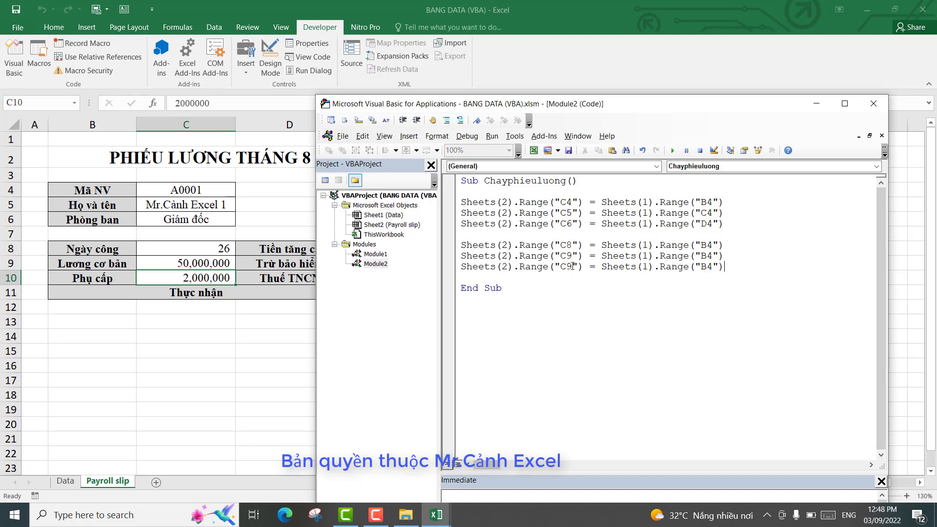
key(BackSpace)
text(10)
key(Up)
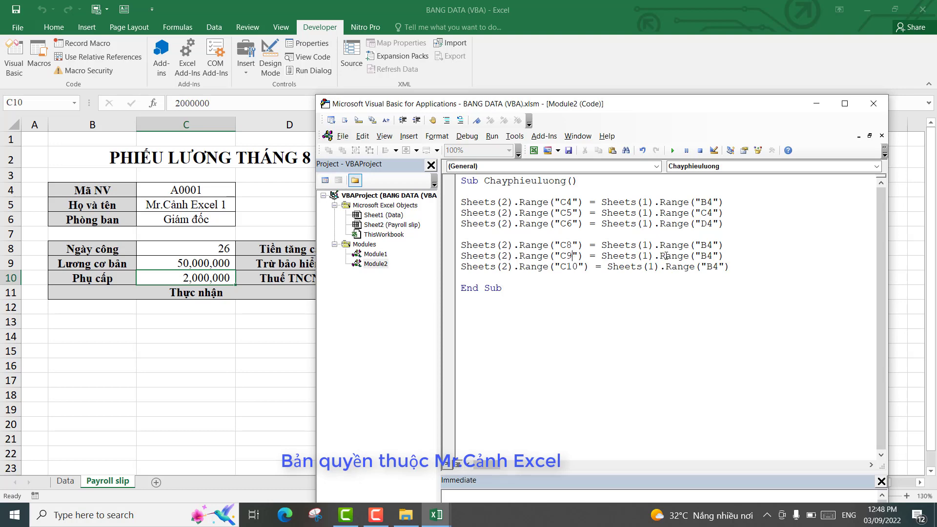
click(65, 481)
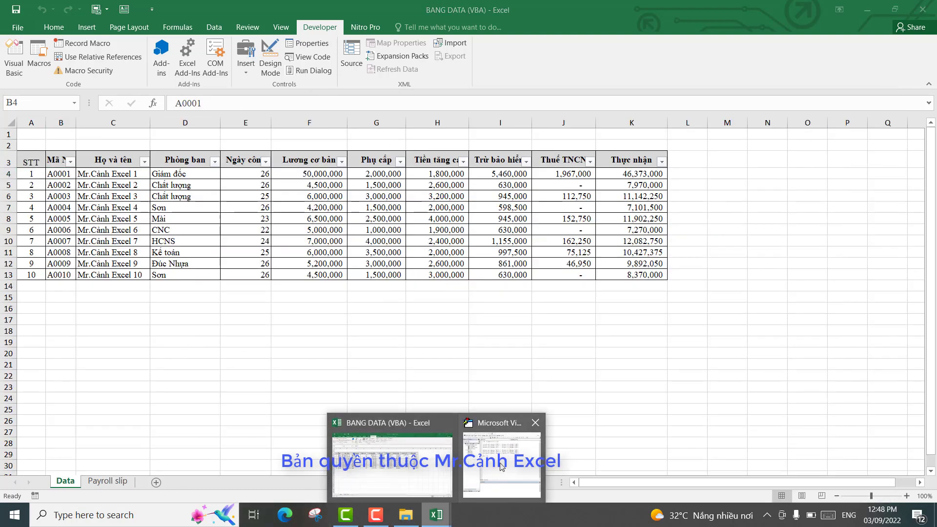
click(502, 466)
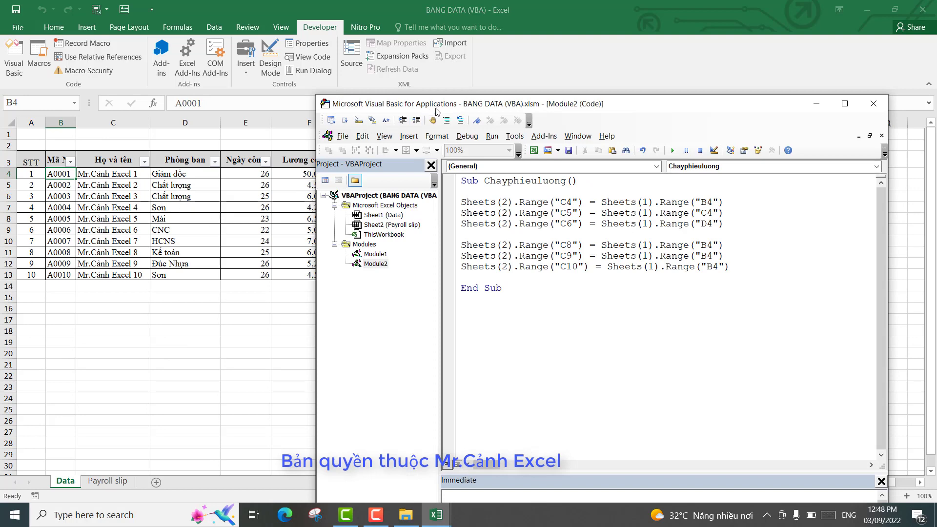
Make the C8, C9 and C10 lines take their values from Data E4, F4 and G4
drag(448, 104, 365, 220)
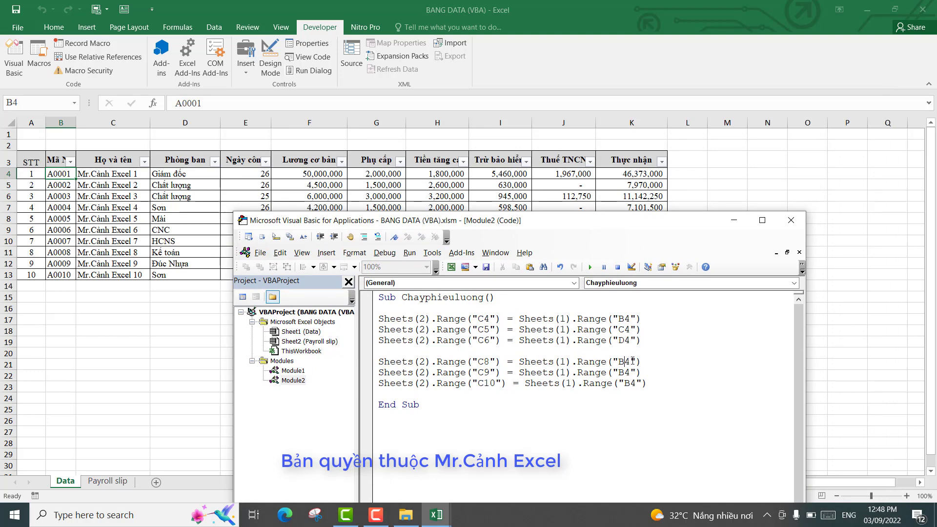
key(BackSpace)
text(E)
click(626, 372)
key(BackSpace)
text(F)
click(630, 384)
key(BackSpace)
text(G)
key(Return)
key(Return)
Paste a copy of the three C8–C10 lines below the originals
drag(651, 383, 376, 362)
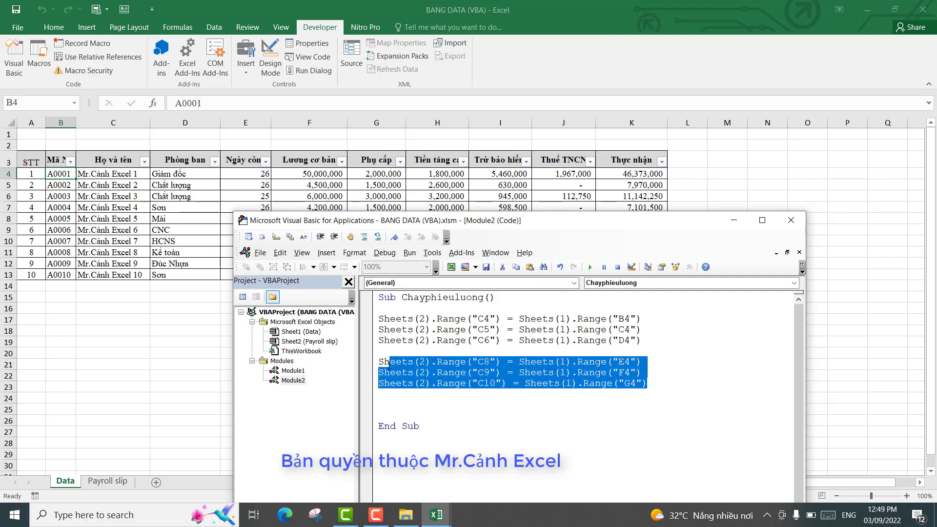
click(442, 399)
text(Sheets(2).Range("C8") = Sheets(1).Range("E4") Sheets(2).Range("C9") = Sheets(1).Range("F4") Sheets(2).Range("C10") = Sheets(1).Range("G4"))
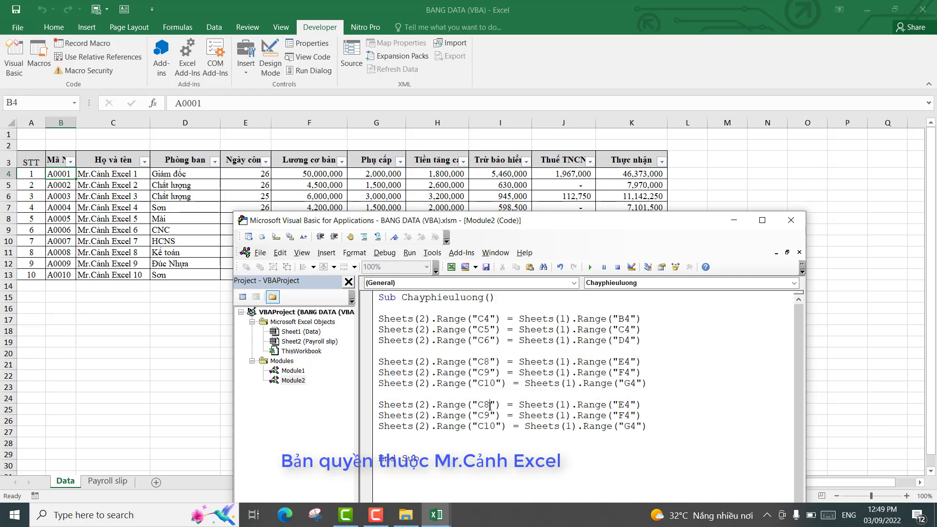
click(104, 485)
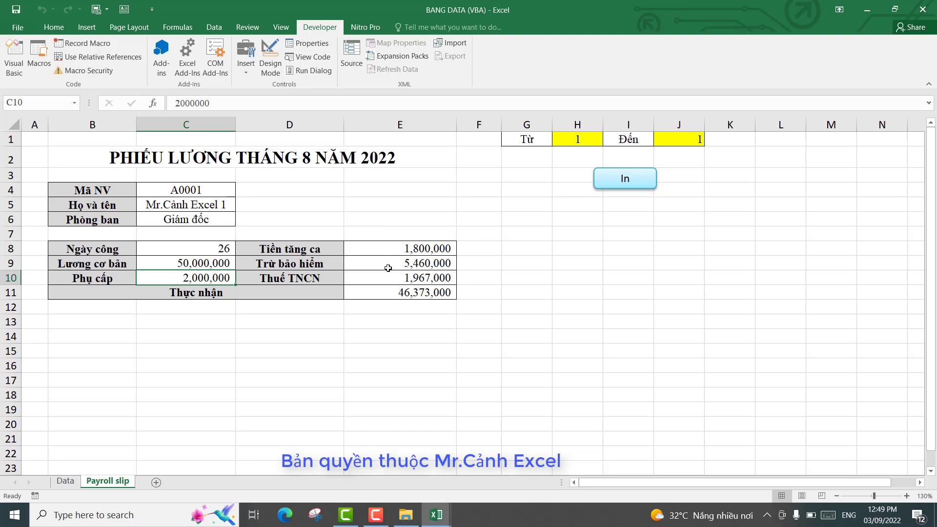
mouse_move(437, 516)
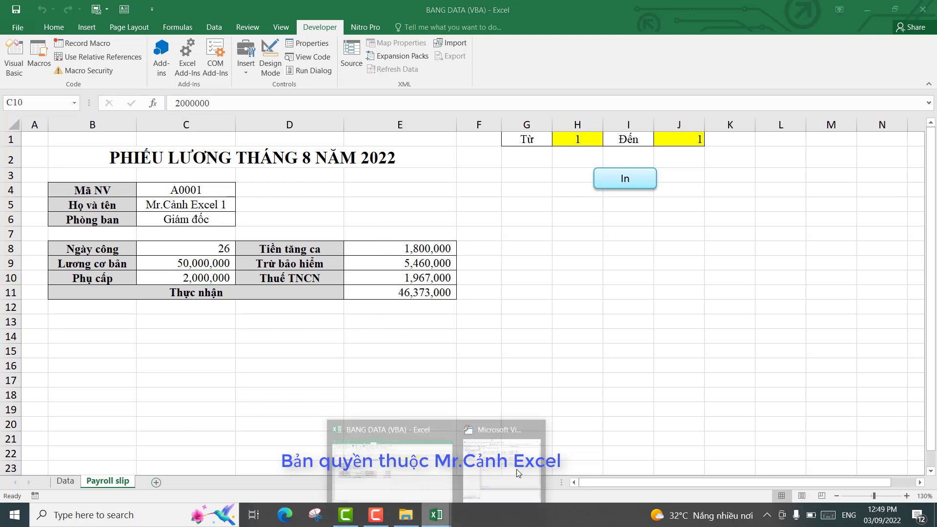
click(496, 457)
Retarget the copied lines to fill cells E8, E9 and E10
click(488, 405)
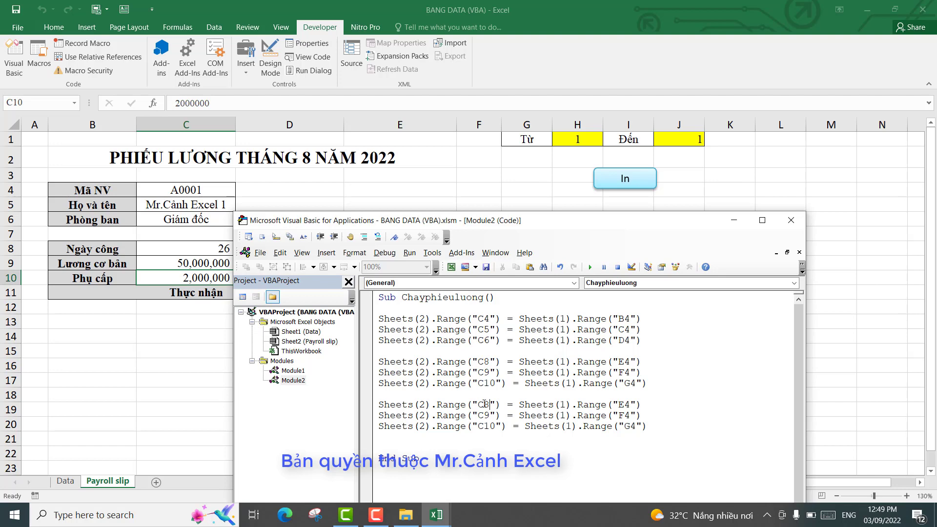
key(BackSpace)
text(F)
key(BackSpace)
text(E)
click(485, 416)
key(BackSpace)
text(E)
click(486, 426)
key(BackSpace)
text(E)
Duplicate the E10 line as a new line that fills cell E11
drag(651, 427, 366, 428)
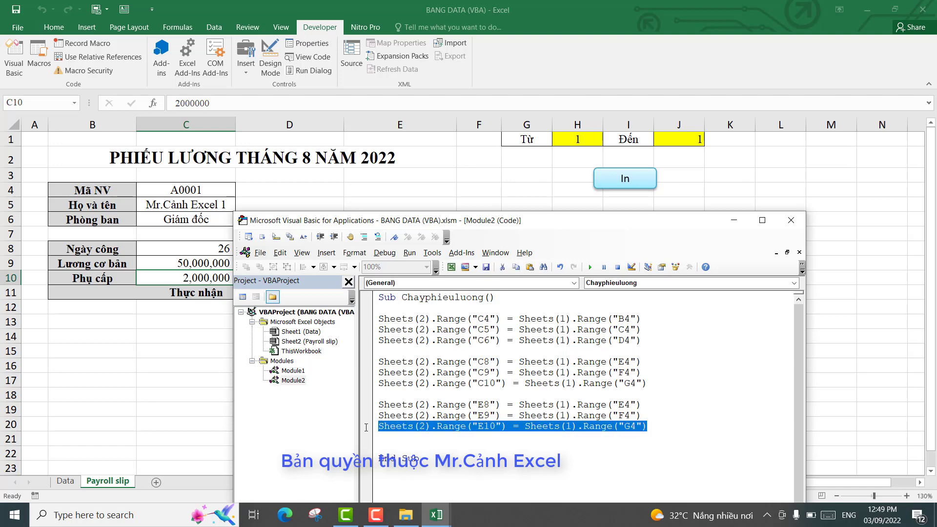
key(ctrl+c)
key(End)
key(Return)
key(ctrl+v)
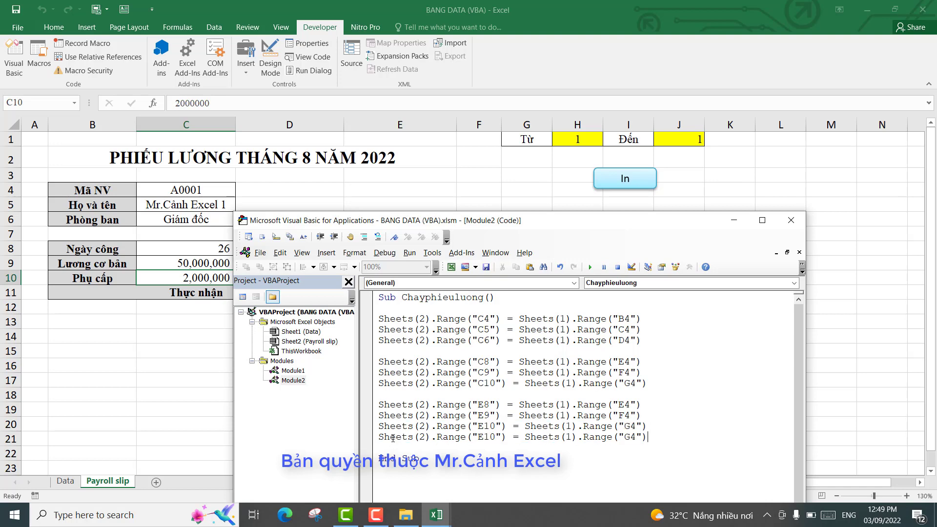
click(496, 438)
key(BackSpace)
text(1)
click(68, 483)
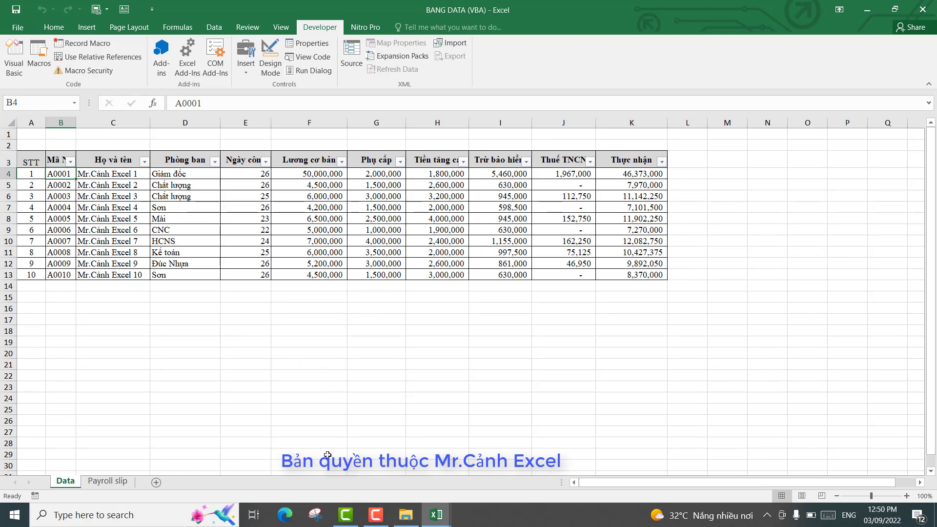
Change the E8–E11 lines' sources to Data cells H4, I4, J4 and K4
mouse_move(437, 515)
click(635, 449)
click(625, 404)
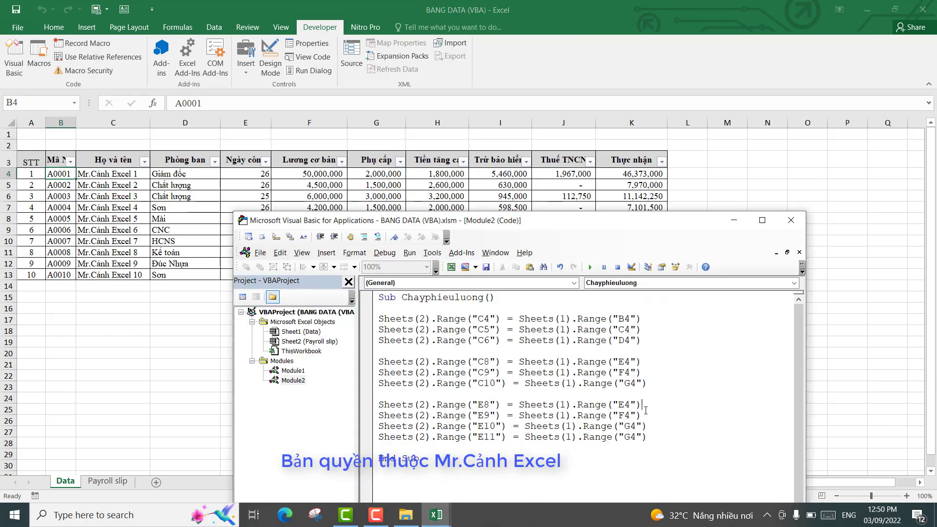
key(BackSpace)
text(H)
click(626, 415)
key(BackSpace)
text(I)
click(632, 426)
key(BackSpace)
text(J)
click(632, 437)
key(BackSpace)
text(K)
Add a blank line after the K4 line and select Sheets(2) for reuse
drag(645, 226, 643, 144)
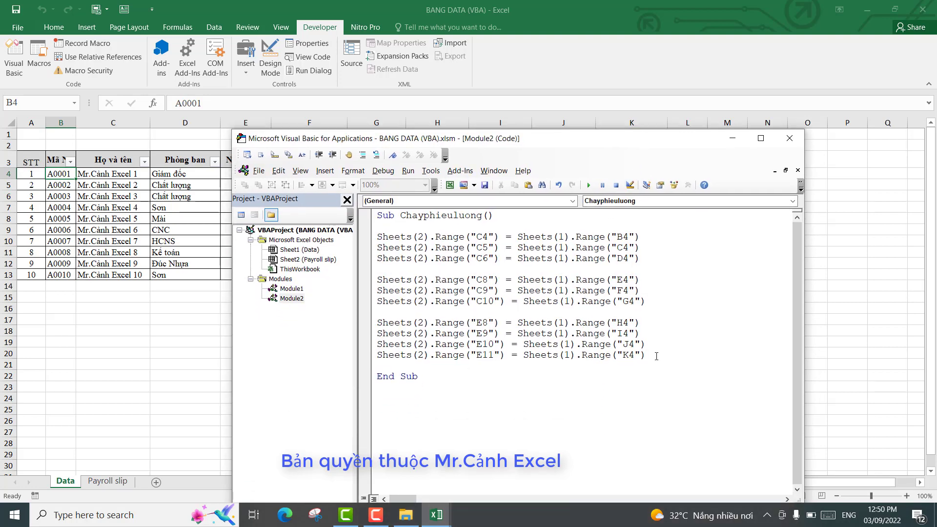
key(Return)
key(Return)
drag(431, 358, 378, 359)
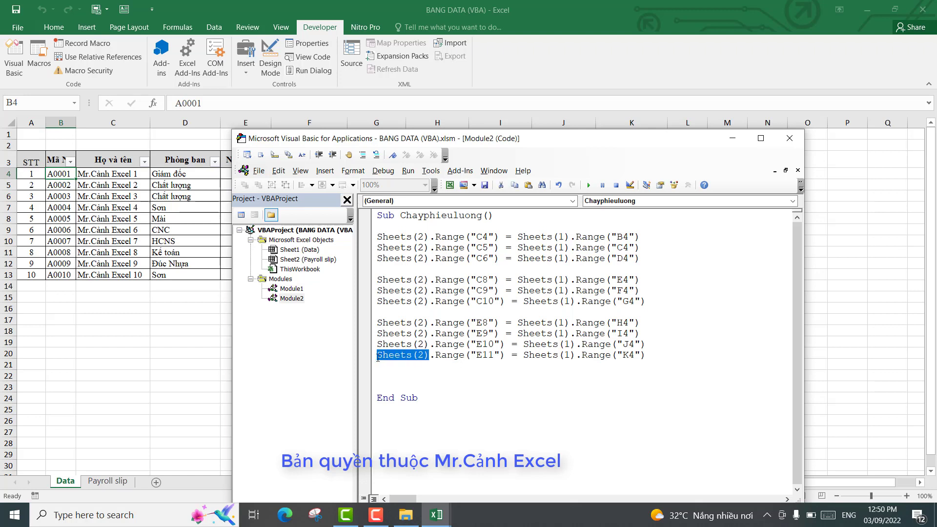
End the macro with a Sheets(2).PrintOut line, then show the Payroll slip sheet
key(ctrl+c)
click(384, 370)
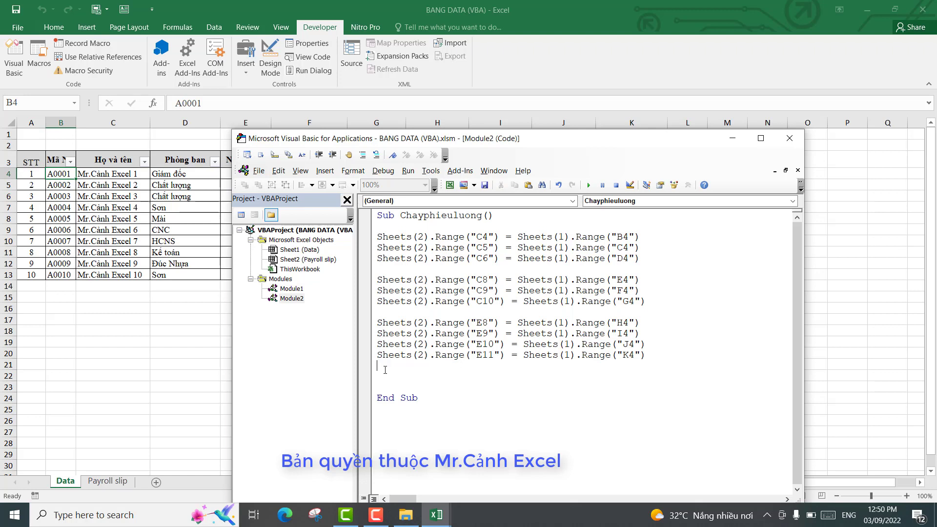
key(Return)
key(ctrl+v)
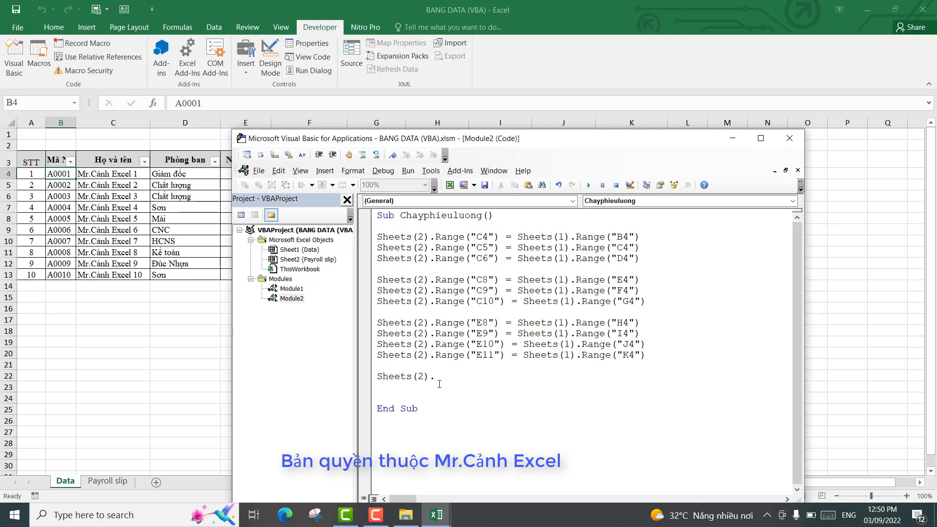
text(Printout)
key(Return)
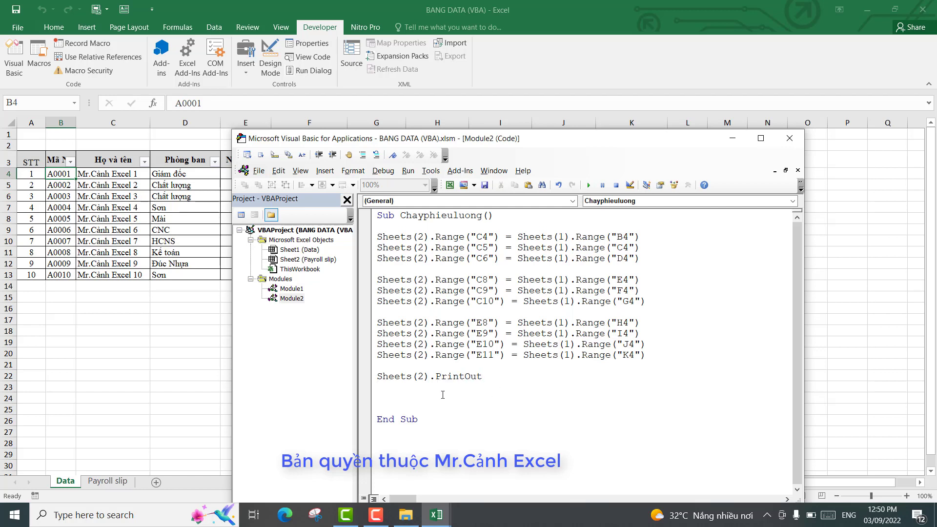
key(BackSpace)
drag(567, 142, 592, 193)
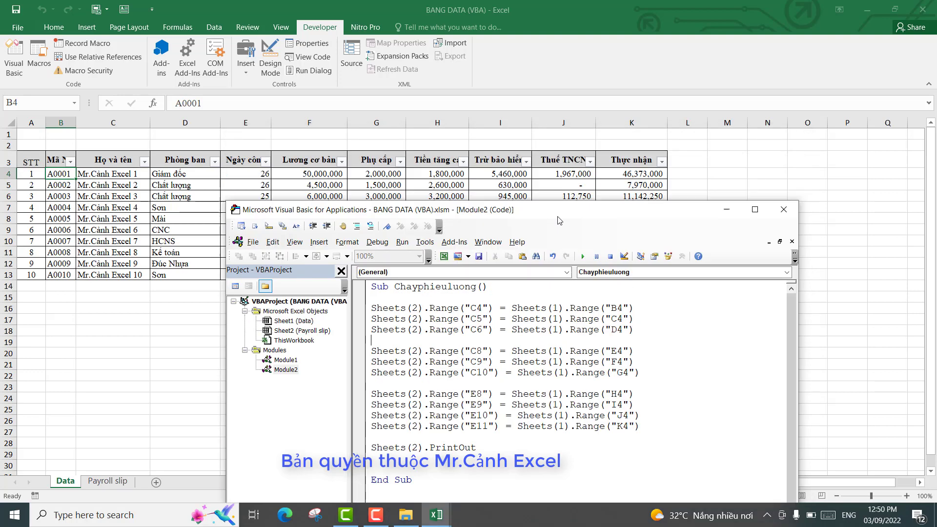
click(108, 482)
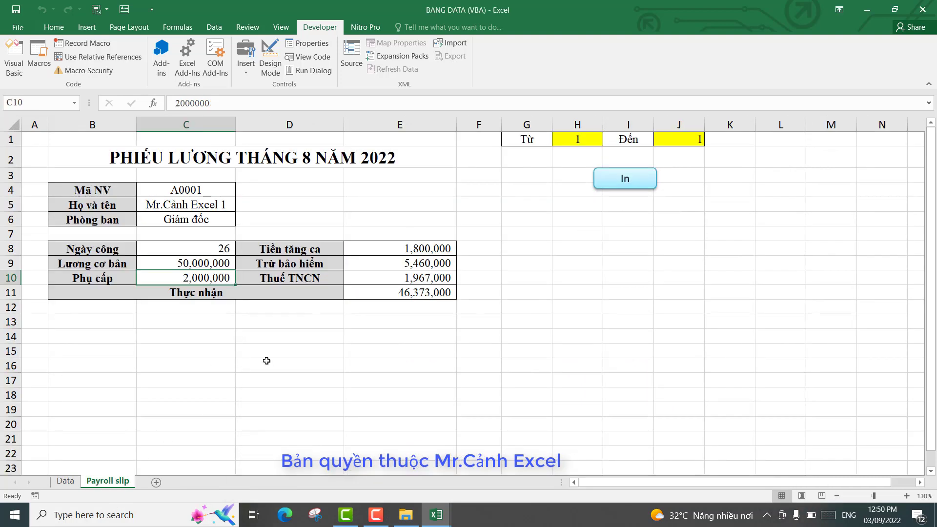
Draw a rectangle below the In button and give it the orange shape style
click(392, 379)
mouse_move(437, 514)
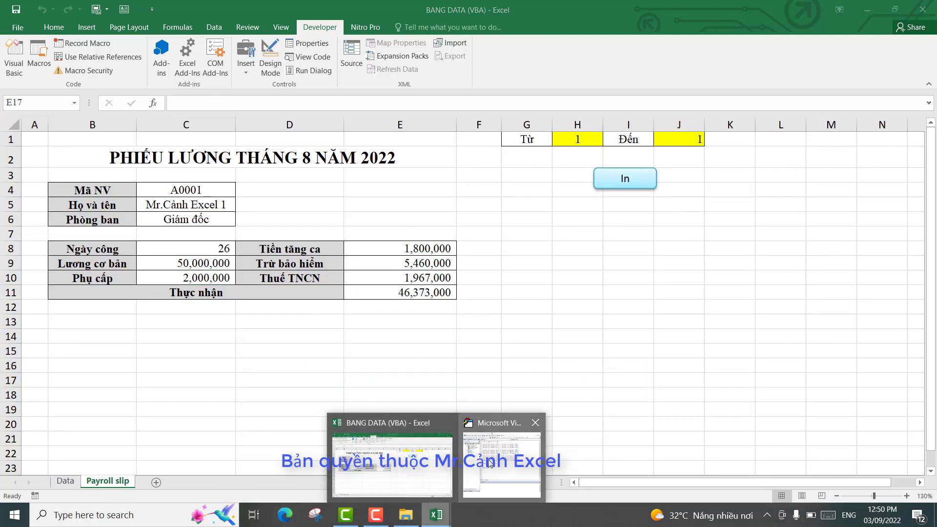
click(493, 451)
drag(591, 196, 650, 226)
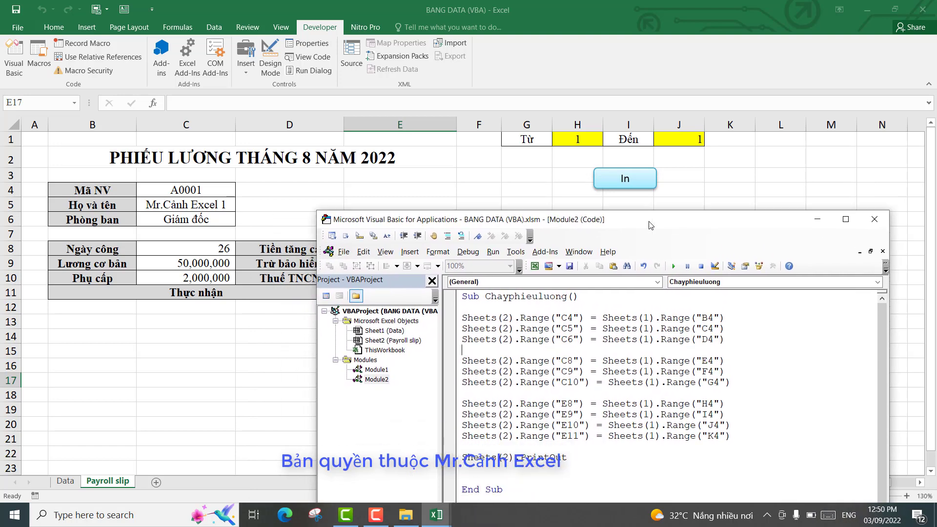
drag(651, 226, 648, 289)
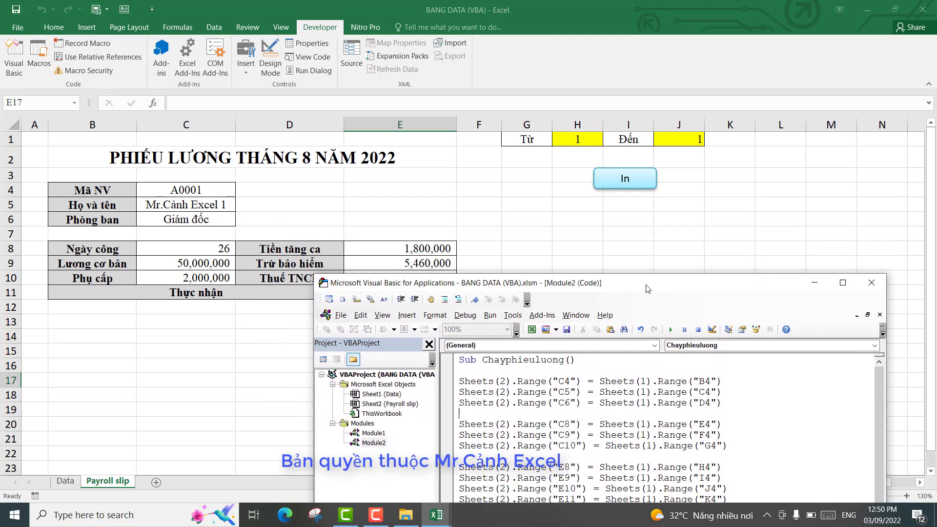
key(alt+F11)
click(508, 203)
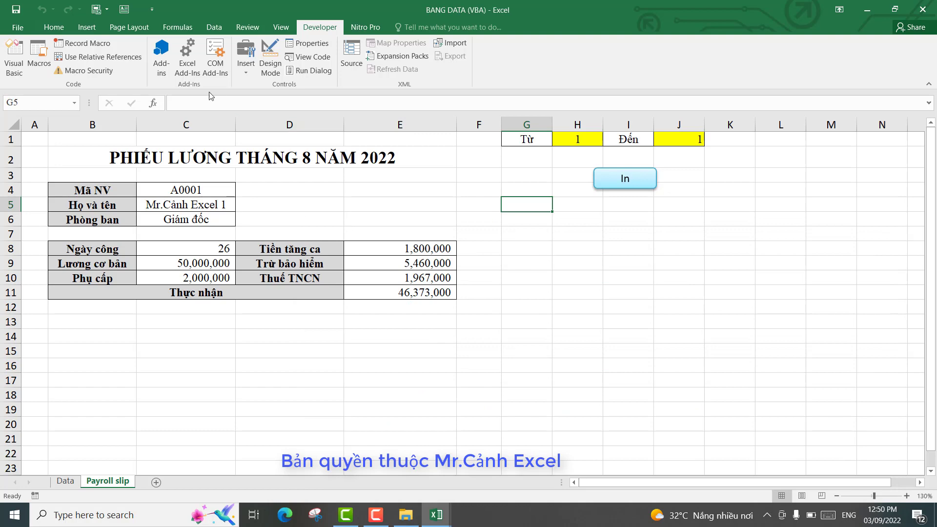
click(87, 29)
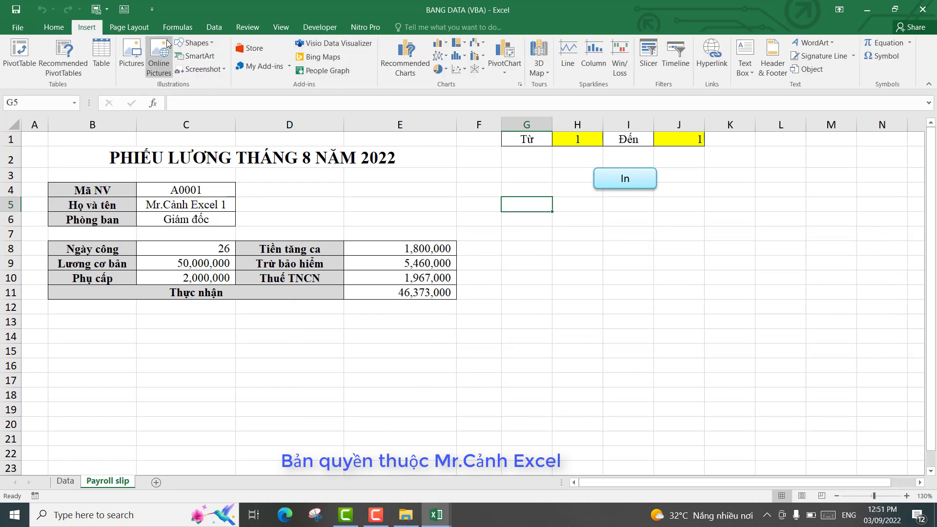
click(212, 44)
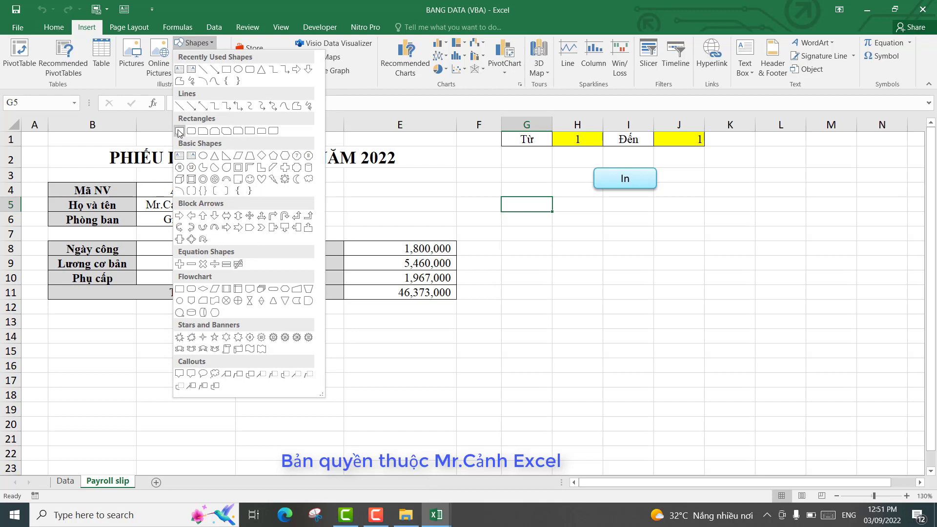
click(180, 131)
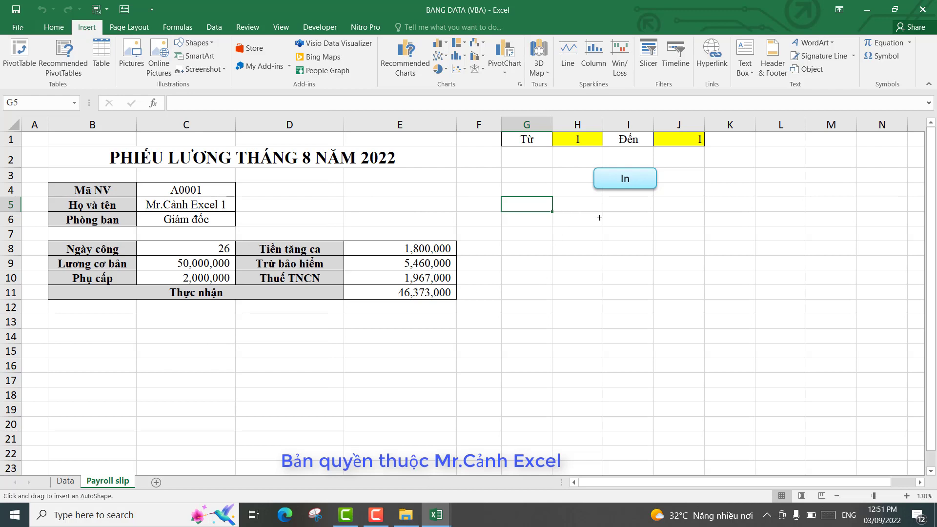
drag(594, 211, 665, 230)
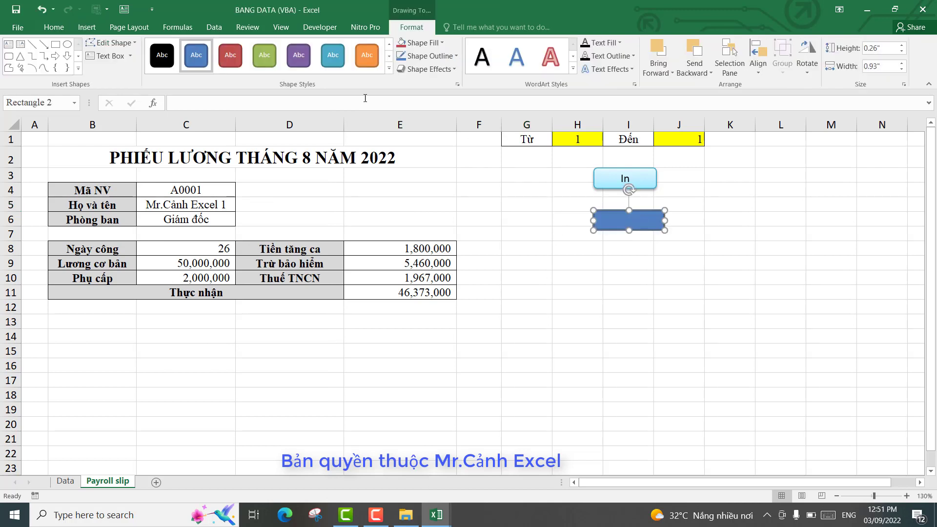
click(390, 76)
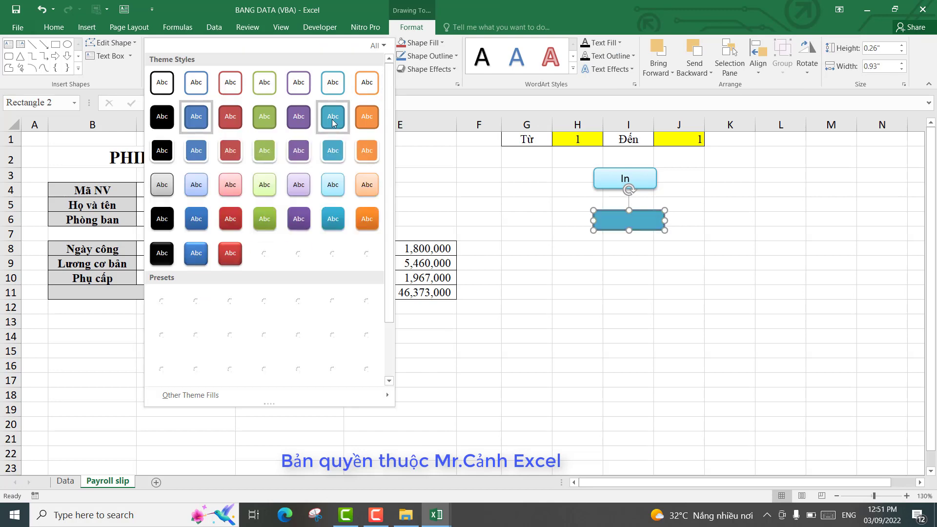
click(368, 215)
Label the rectangle Print and centre its text horizontally and vertically
click(686, 275)
click(631, 222)
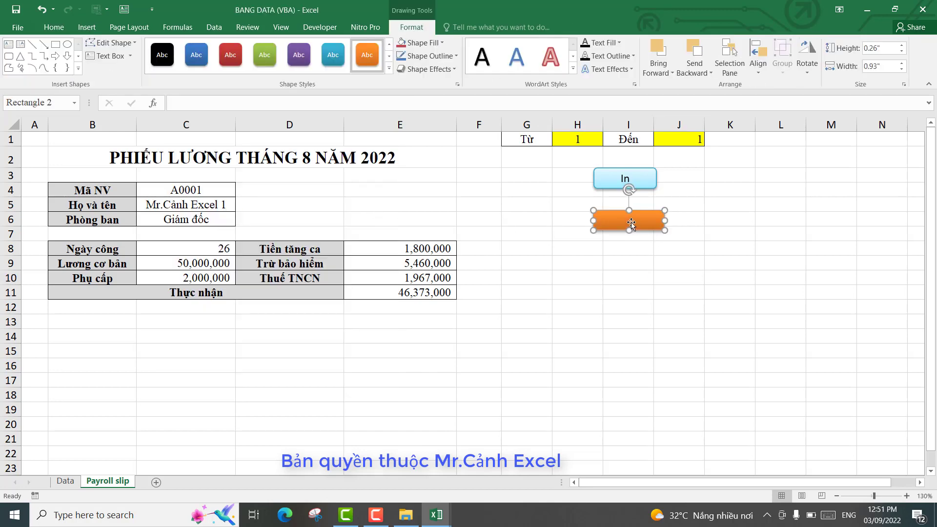
right_click(632, 223)
click(663, 293)
text(int)
click(663, 290)
click(641, 223)
click(54, 27)
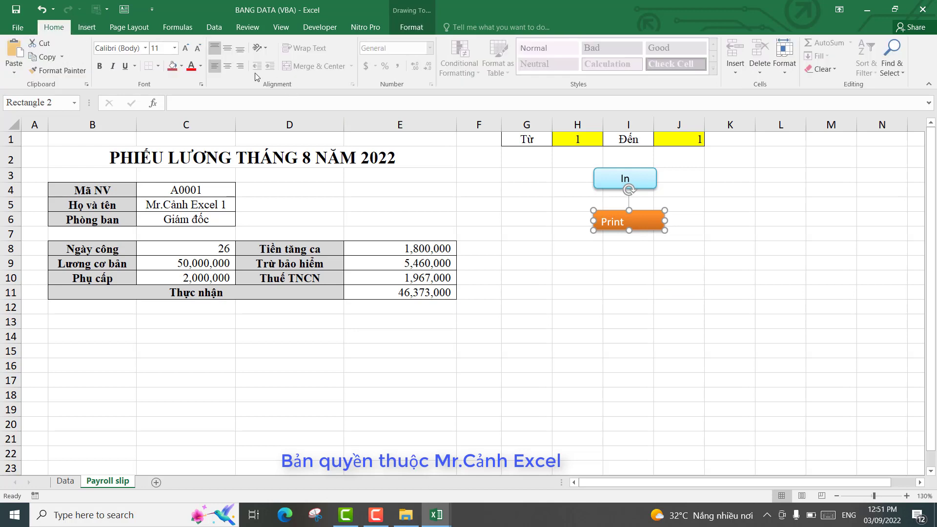
click(228, 66)
click(230, 53)
click(643, 318)
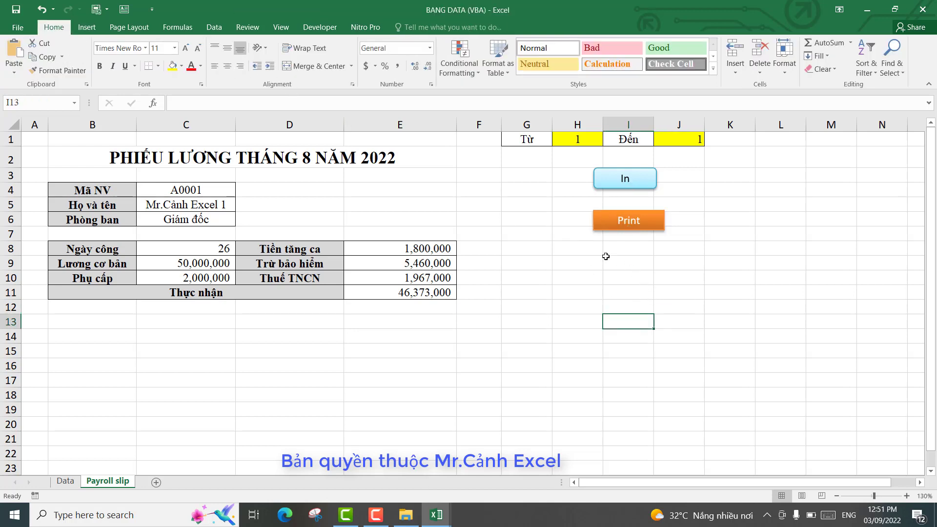
click(645, 218)
Assign the Chayphieuluong macro from This Workbook to the Print shape
right_click(645, 218)
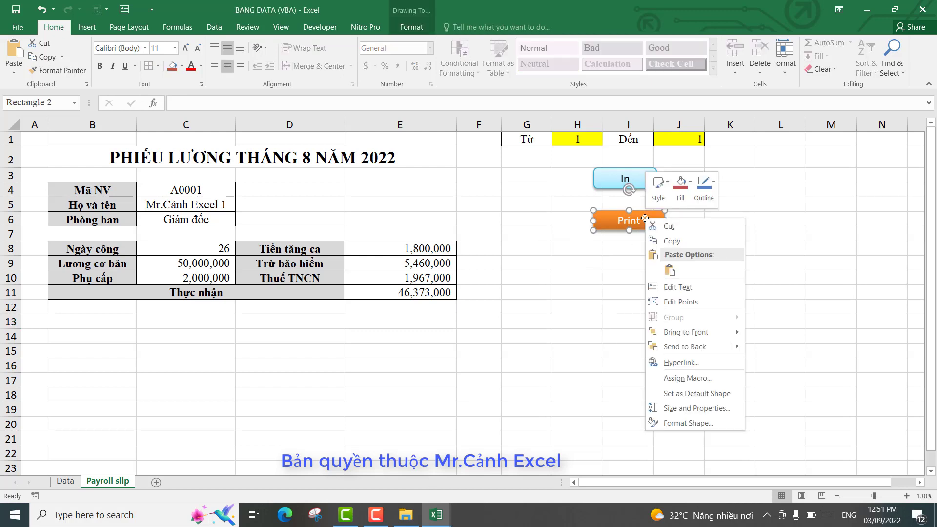
click(686, 380)
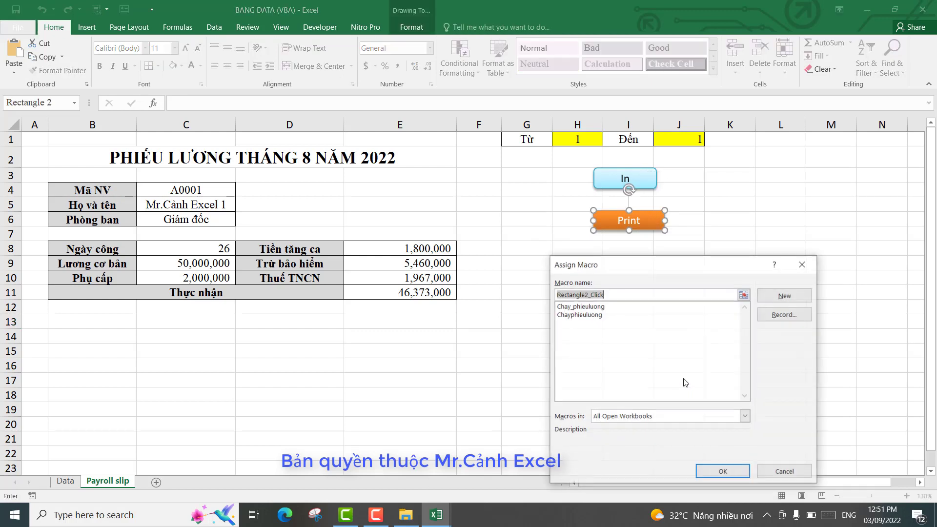
click(576, 316)
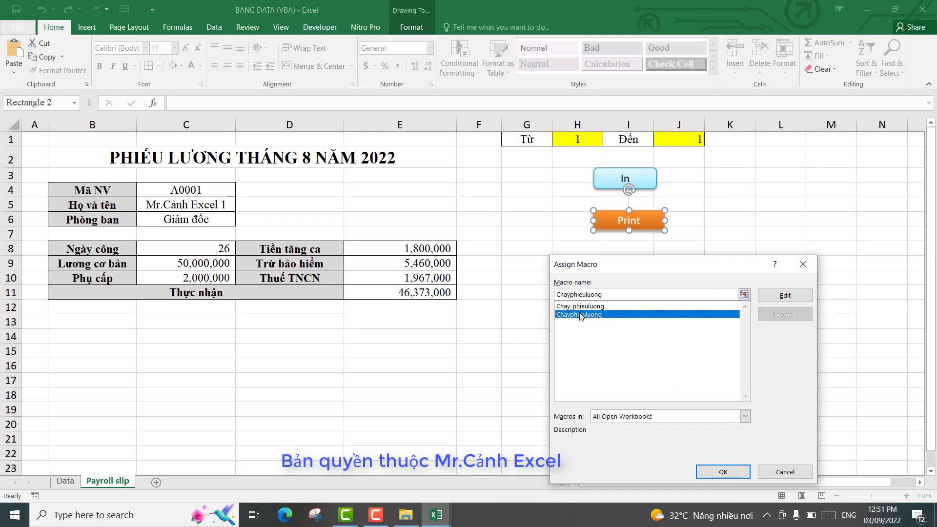
click(745, 417)
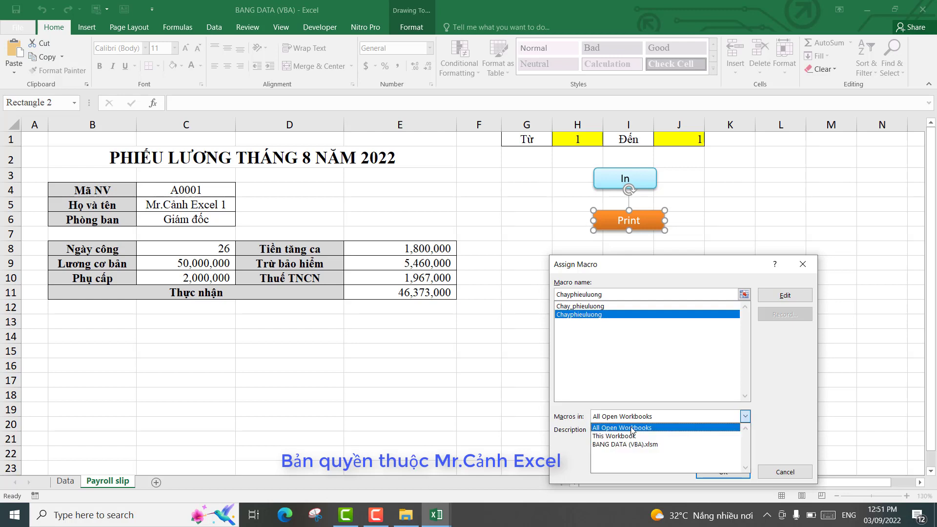
click(606, 437)
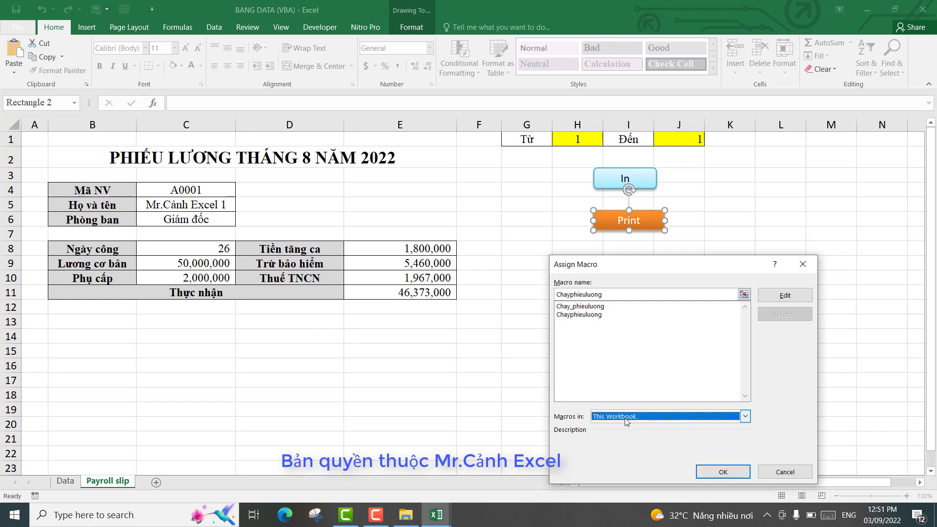
click(717, 473)
click(609, 298)
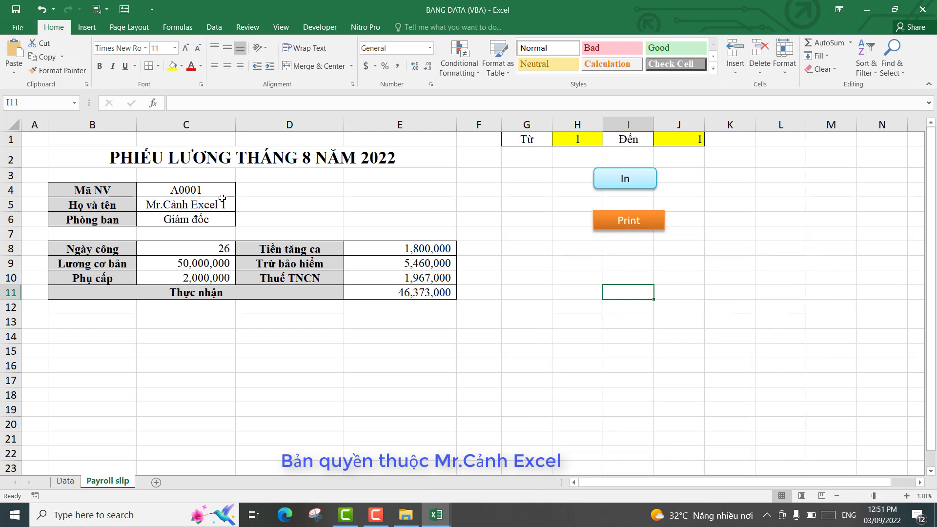
Clear C4:C6, C8:C10 and E8:E11, then run Print and save the slip as PDF '2'
drag(219, 193, 211, 215)
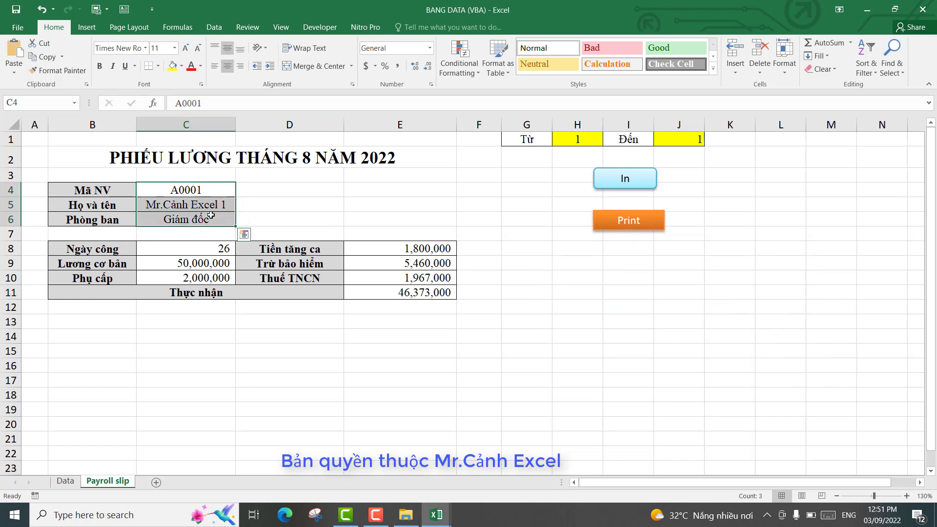
key(Delete)
drag(199, 247, 197, 280)
key(Delete)
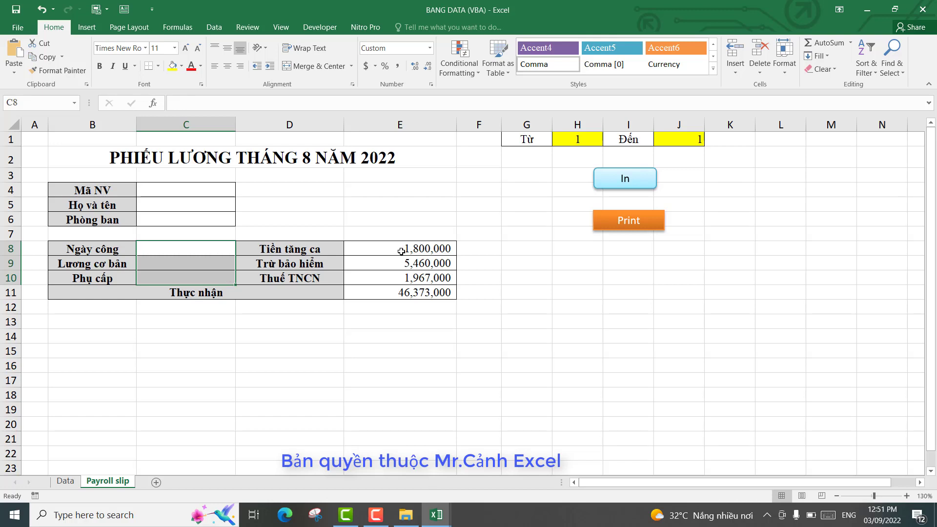
drag(401, 251, 400, 293)
key(Delete)
click(571, 288)
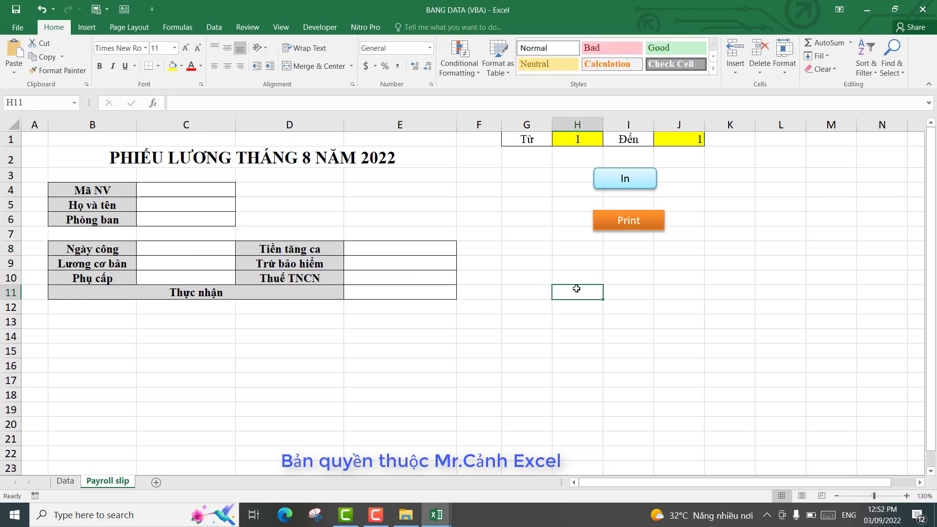
click(629, 226)
text(2)
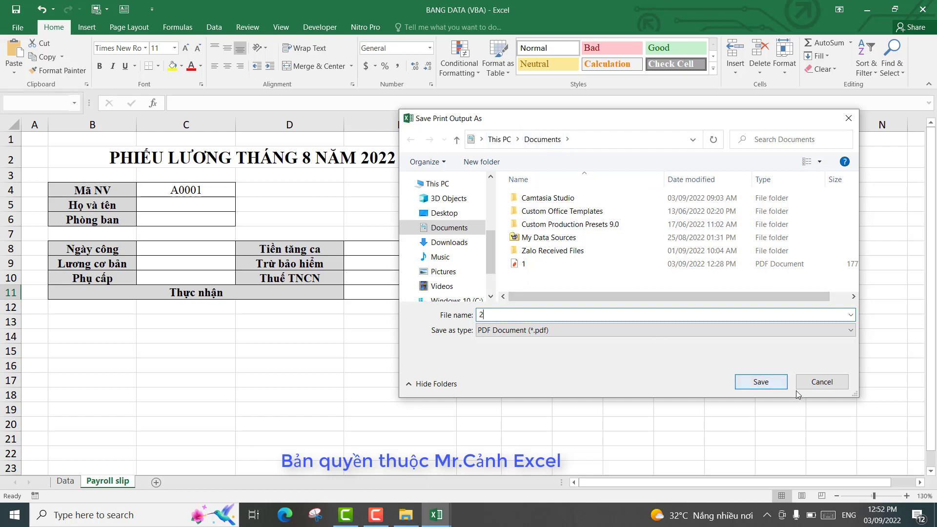
click(770, 385)
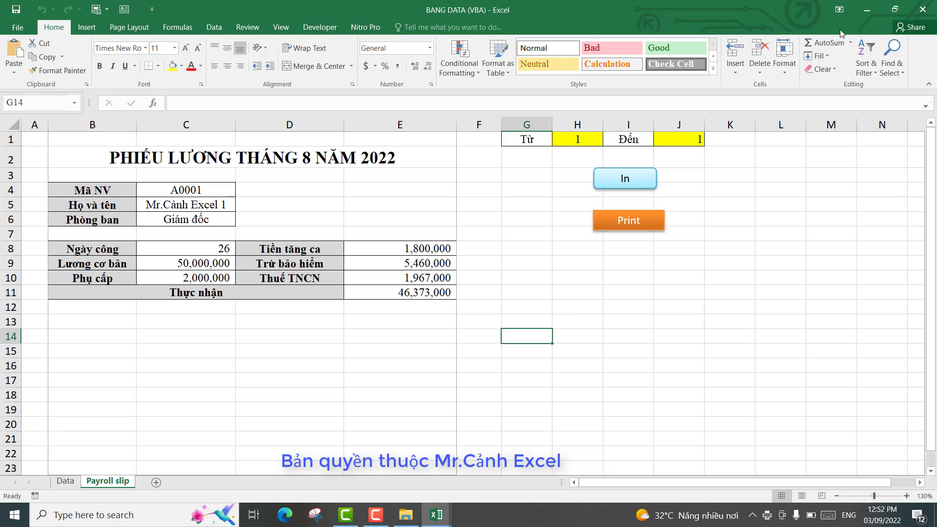
Open PDF '2' from Documents to check the A0001 payroll slip, then close the viewer
click(867, 9)
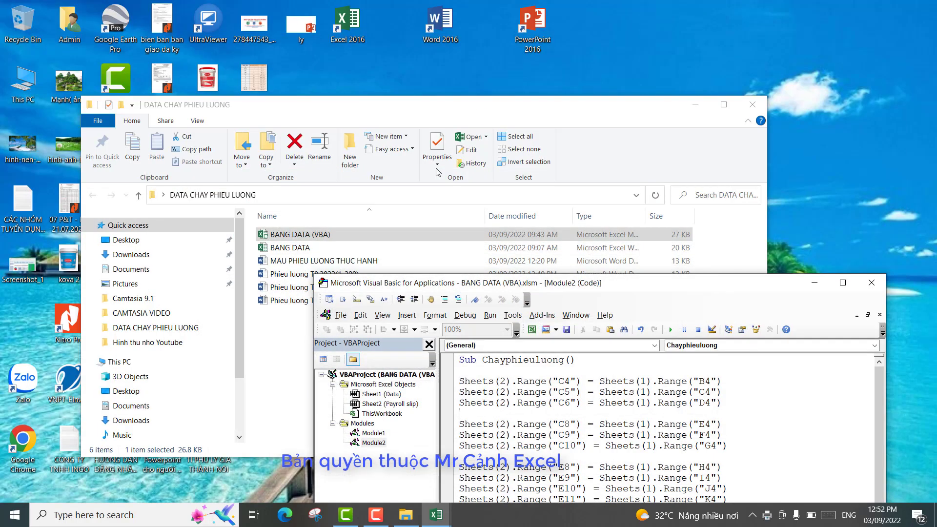
click(814, 283)
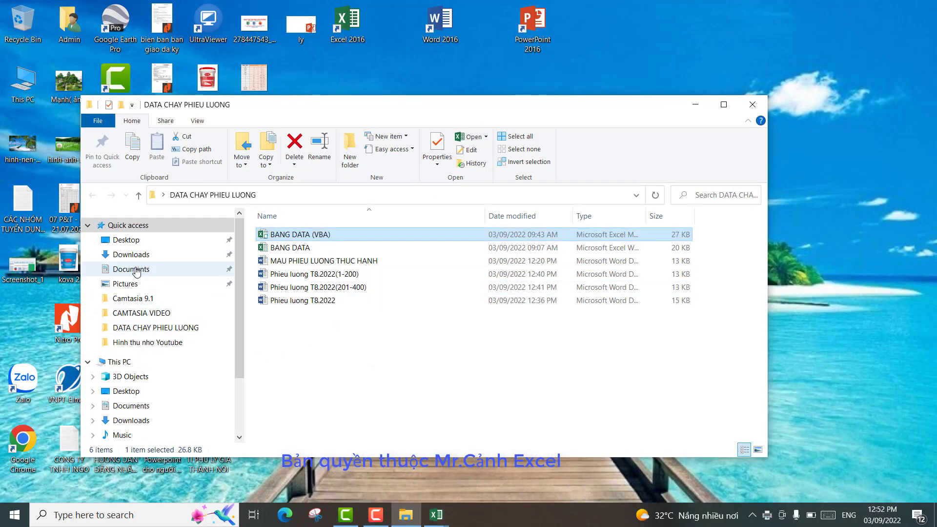
click(130, 269)
click(282, 314)
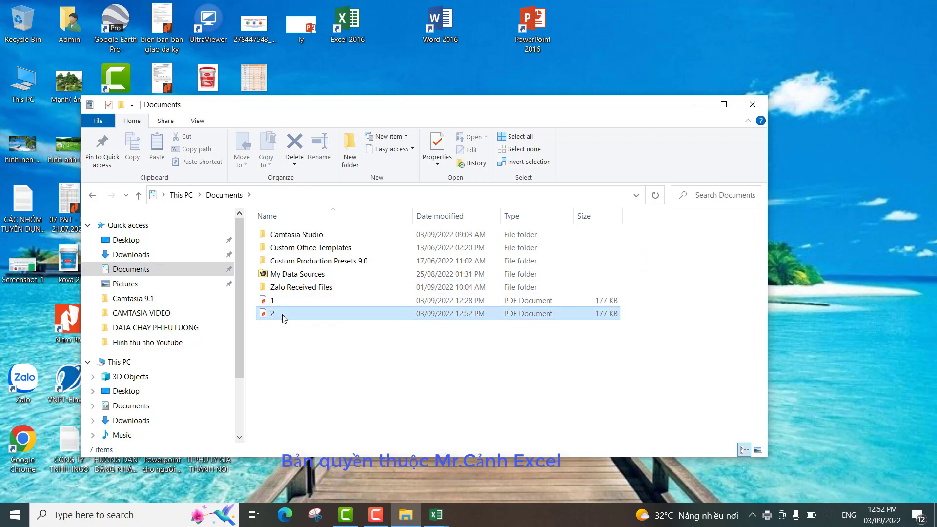
double_click(390, 312)
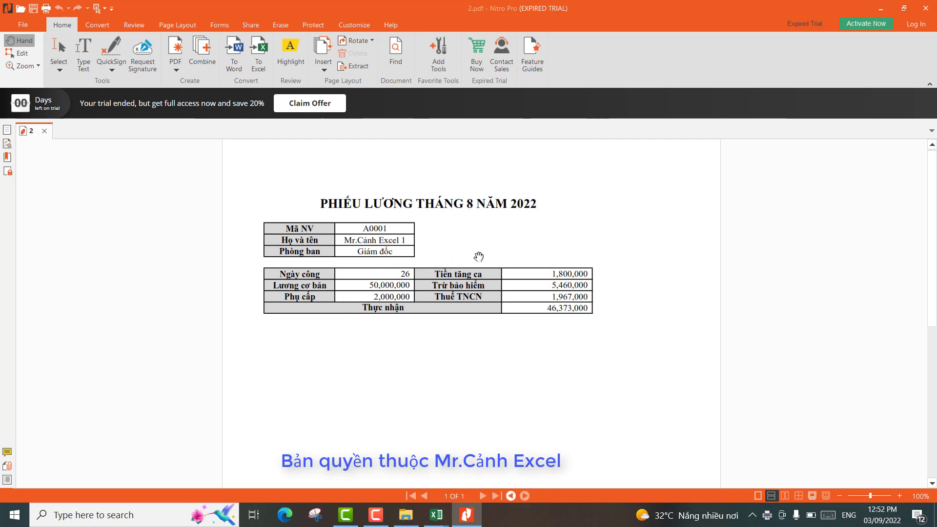
click(925, 8)
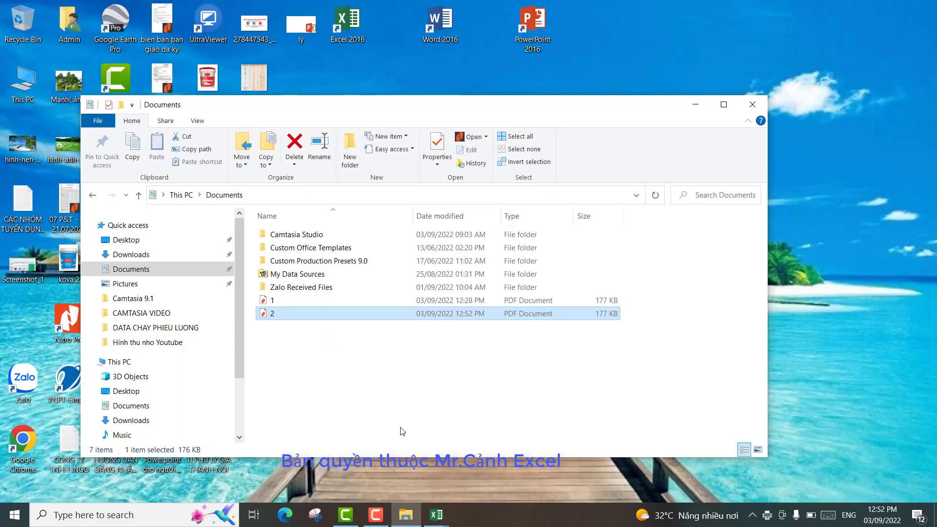
Place the VBA editor over the right side of the Payroll slip sheet, leaving the sheet visible
mouse_move(437, 514)
click(494, 467)
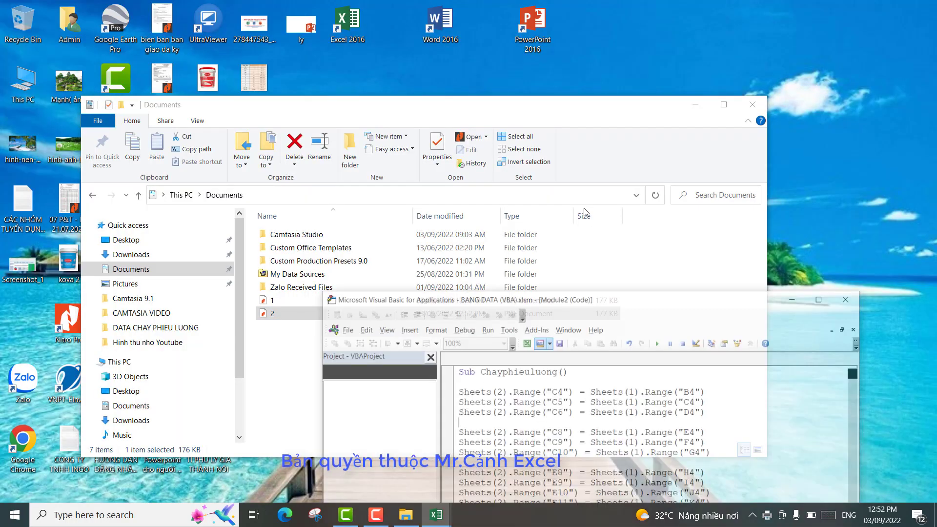
drag(696, 286, 615, 101)
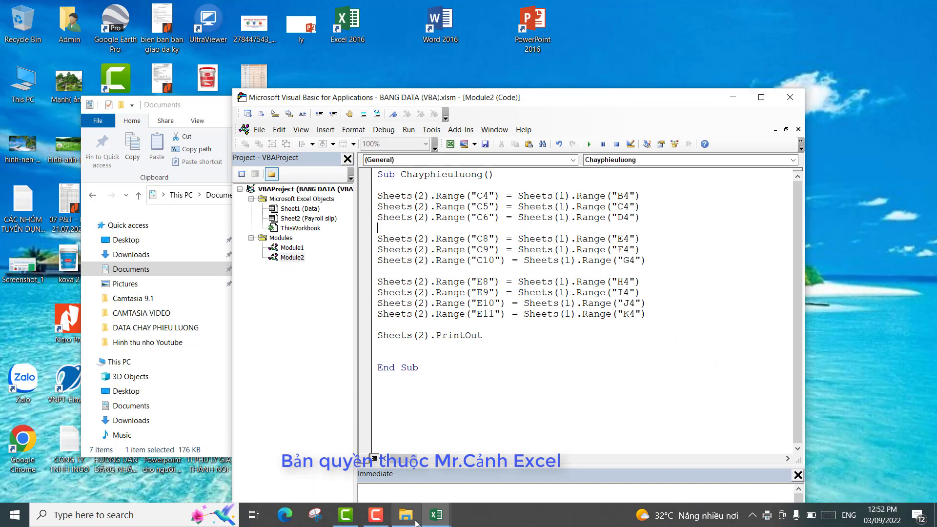
click(436, 516)
click(416, 477)
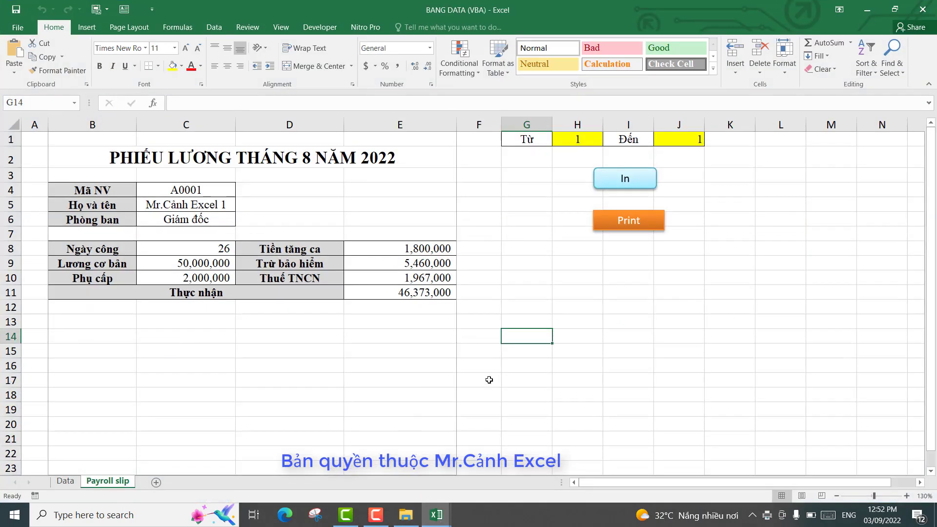
drag(526, 277, 577, 277)
click(436, 515)
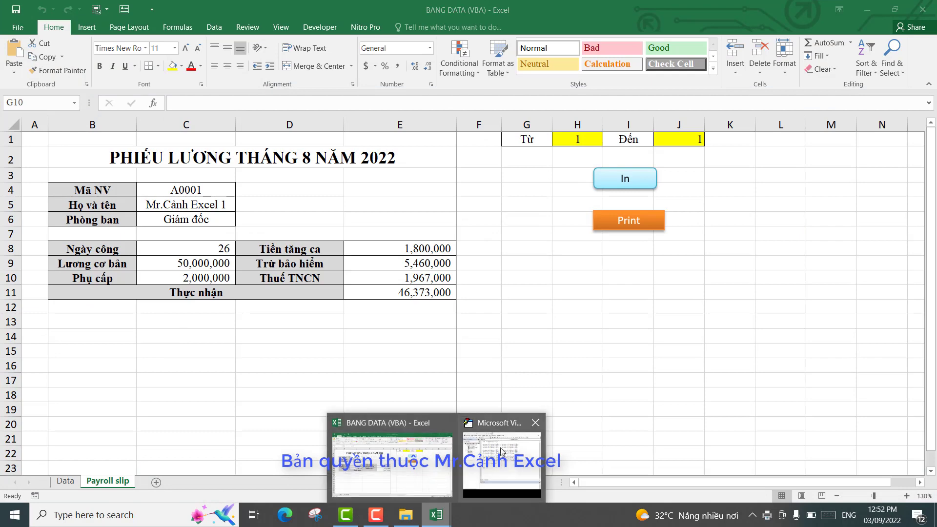
click(501, 450)
drag(546, 100, 633, 133)
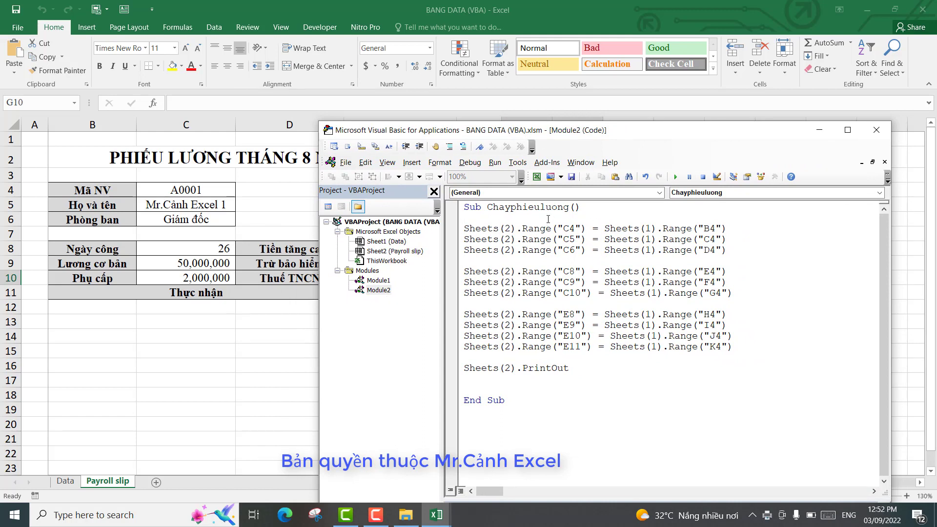
Declare the loop counter with Dim i As Long at the top of the macro
key(Return)
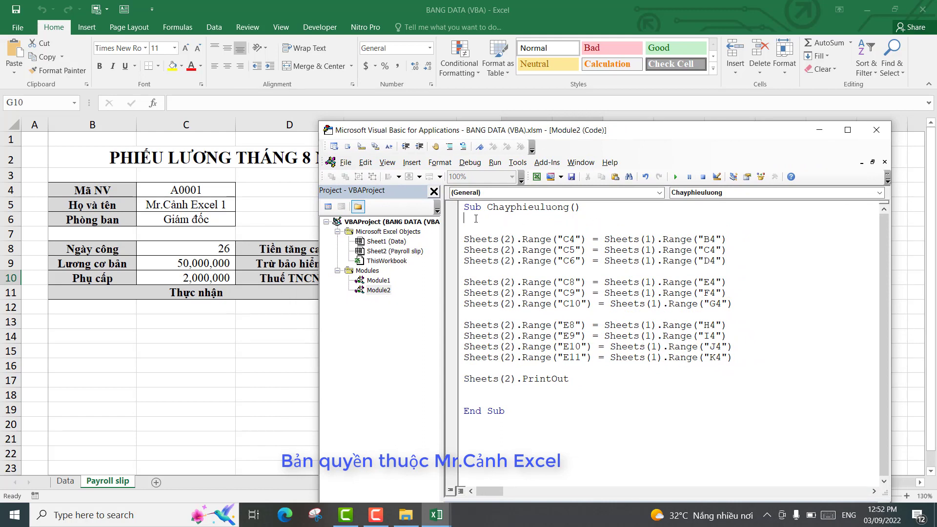
text(Dim)
key(BackSpace)
text(long)
key(Return)
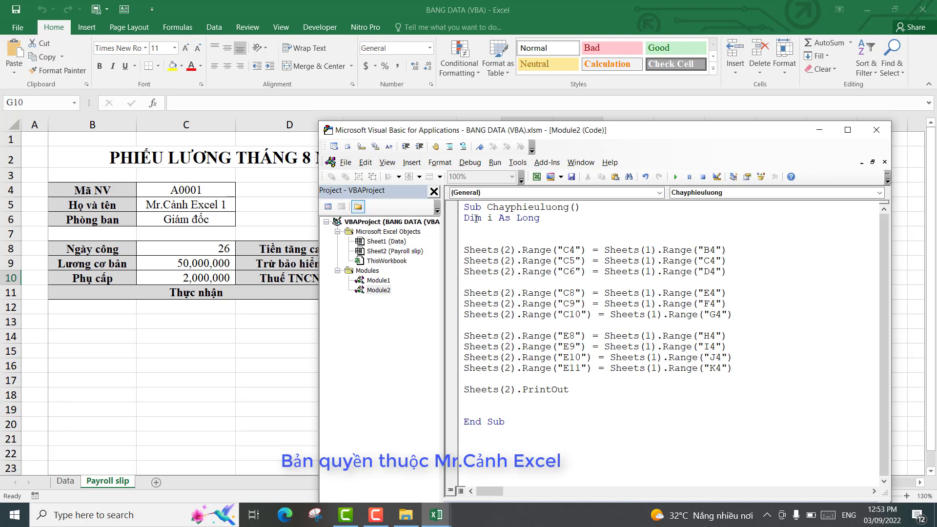
key(Return)
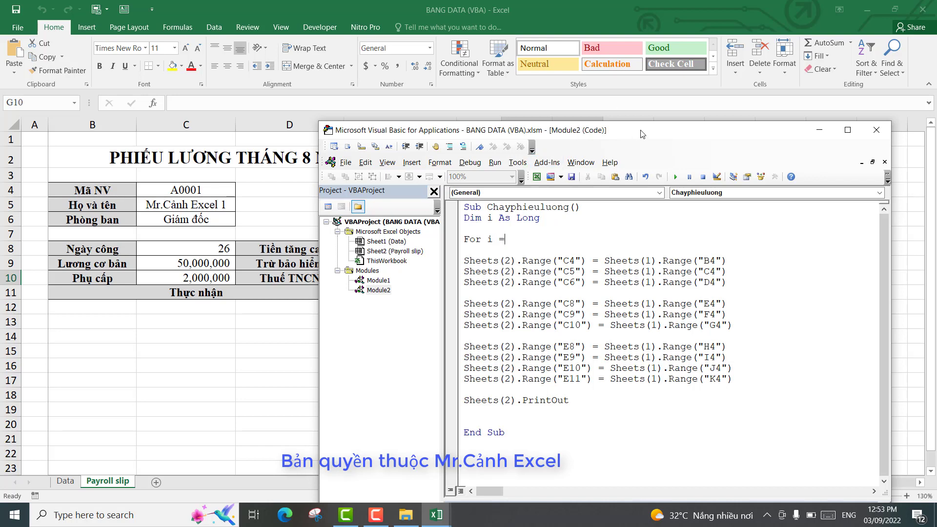
Write the loop header For i = Sheets(2).Range("H1") To Sheets(2).Range("J1")
mouse_move(658, 125)
mouse_down()
mouse_move(654, 229)
mouse_move(673, 207)
mouse_up()
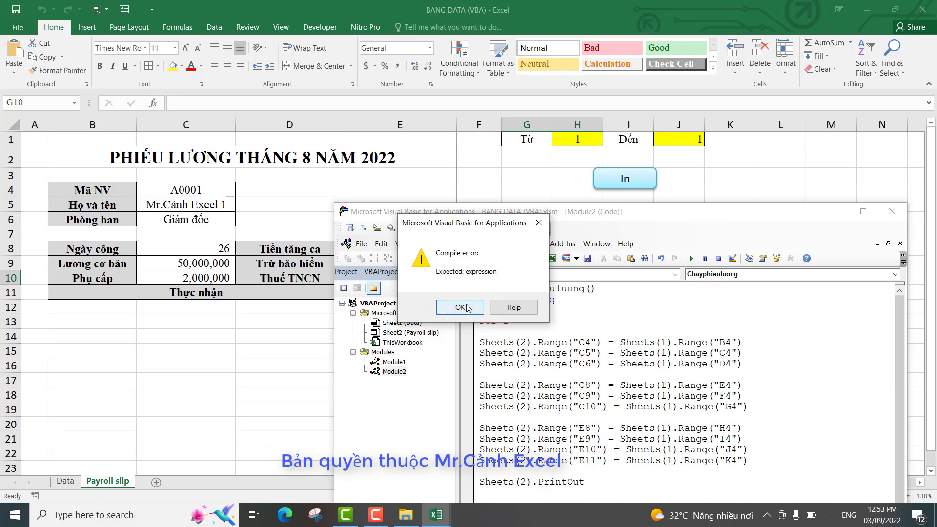
click(460, 307)
drag(602, 342, 480, 342)
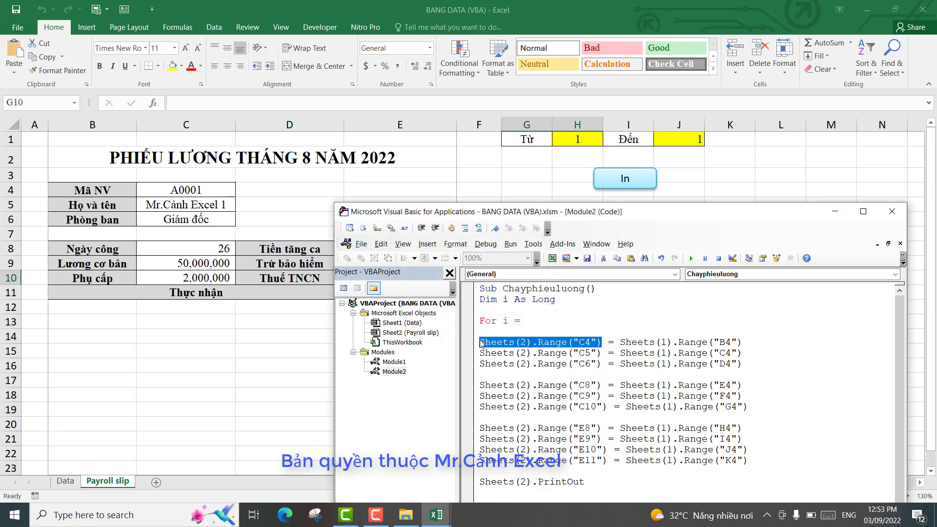
click(539, 320)
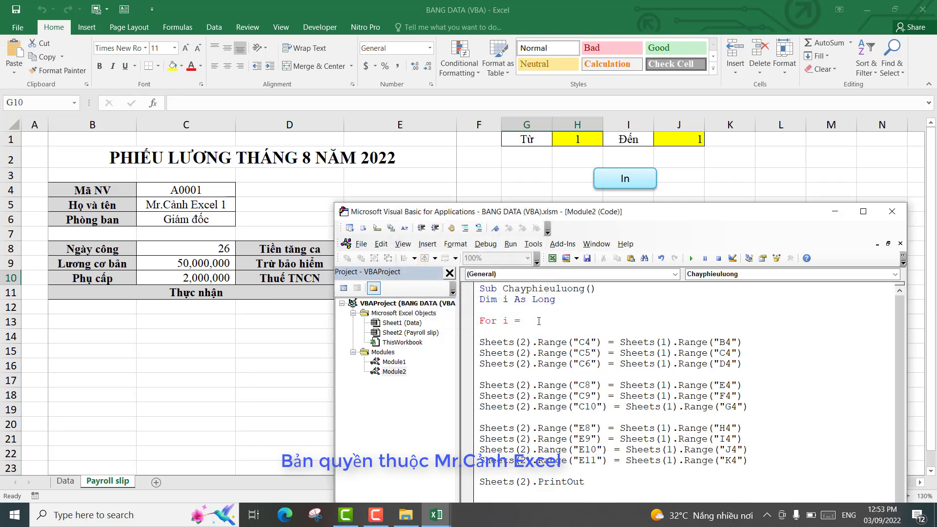
text(Sheets(2).Range("C4"))
text(H)
text(1)
key(BackSpace)
text(to)
text( Sheets(2).Range("C4"))
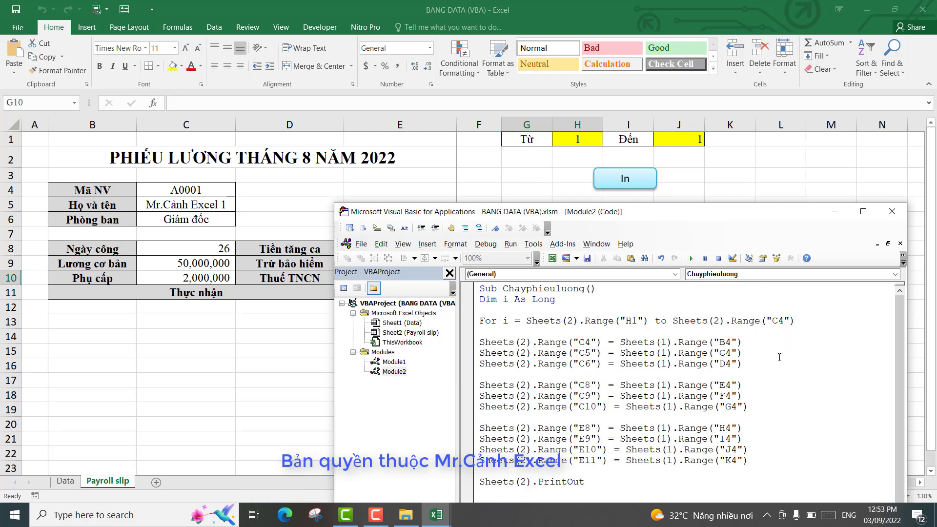
key(BackSpace)
text(j)
key(BackSpace)
text(J1)
double_click(494, 321)
Close the loop with a Next line after the PrintOut statement
click(545, 494)
drag(798, 222, 787, 139)
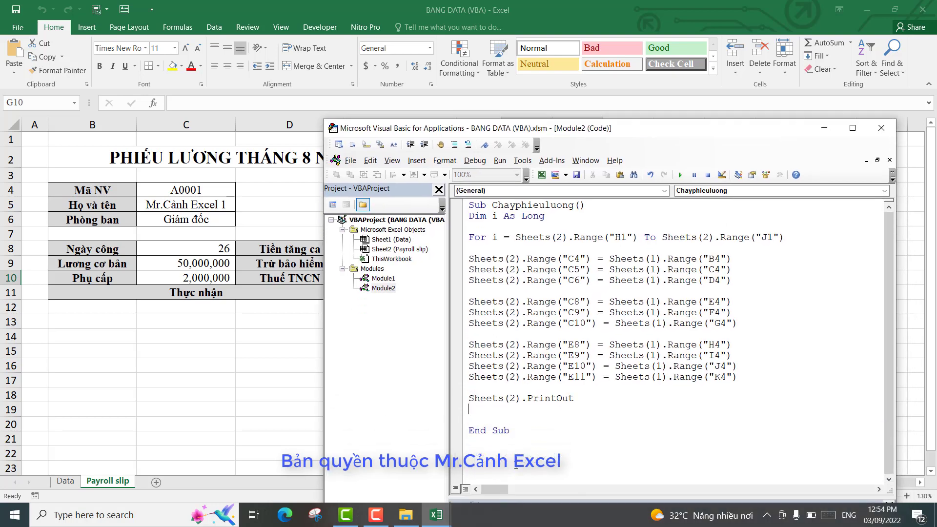
key(Return)
text(nE)
text(exx)
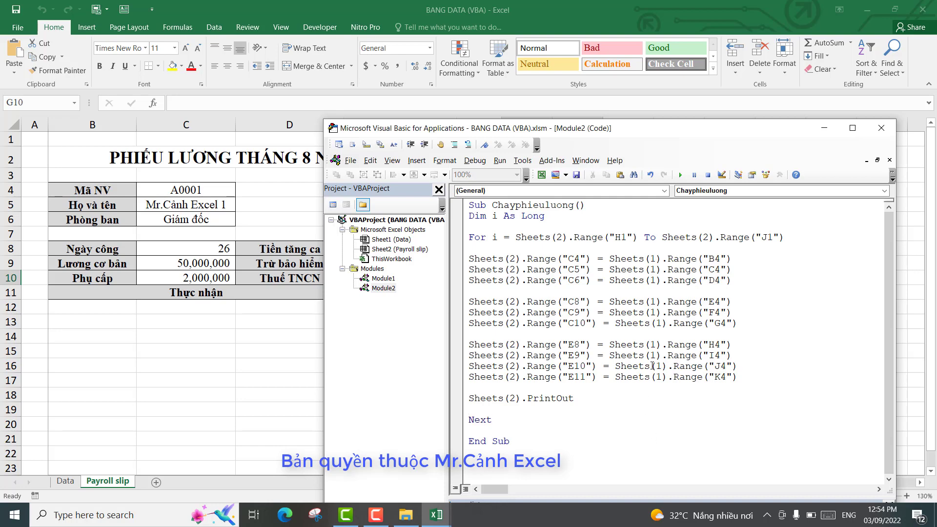
mouse_move(655, 135)
mouse_down()
mouse_move(666, 309)
mouse_move(644, 279)
mouse_up()
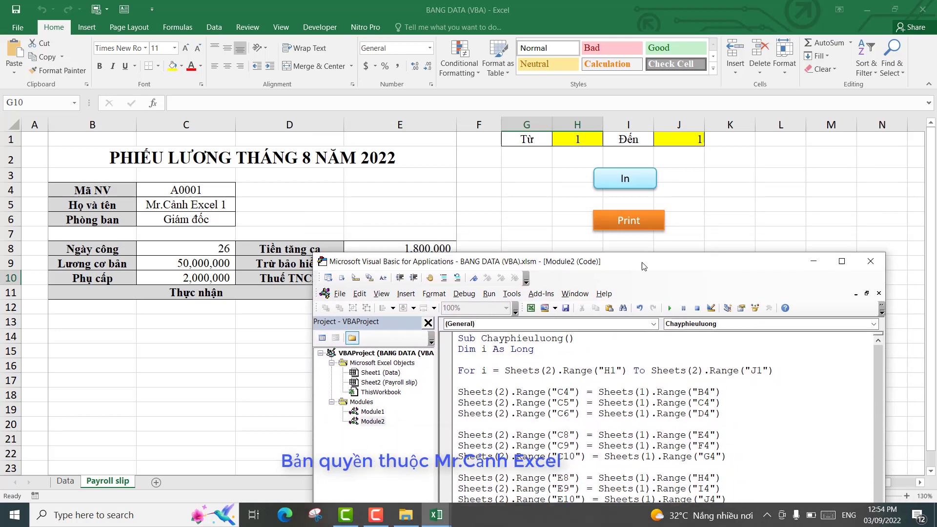
click(587, 139)
click(674, 140)
click(592, 139)
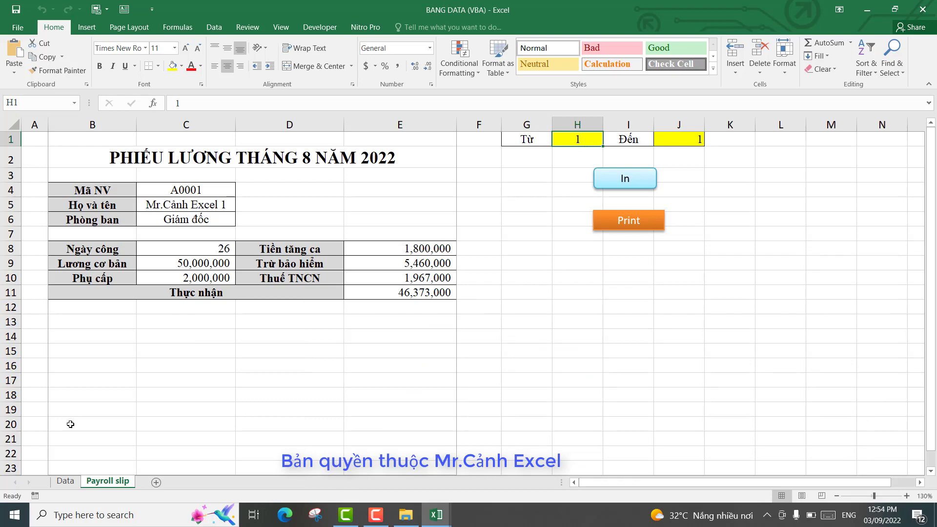
click(63, 481)
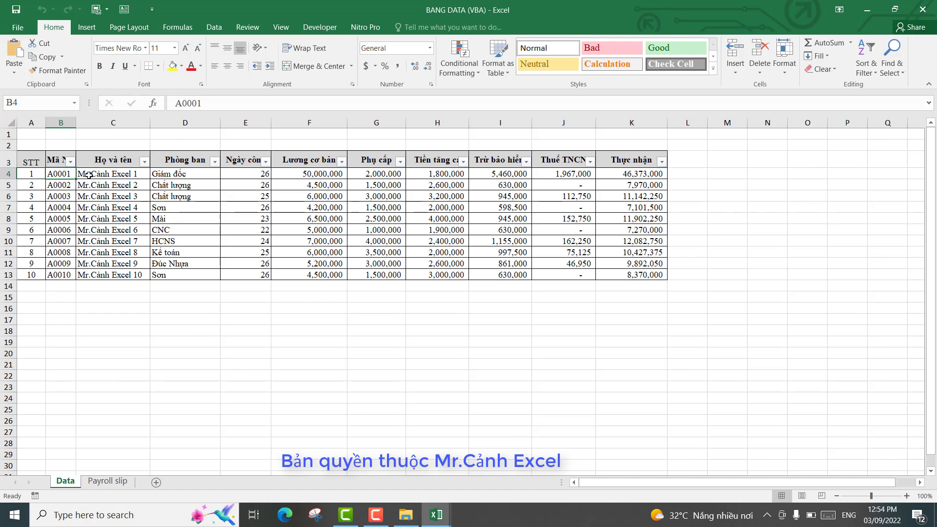
click(33, 175)
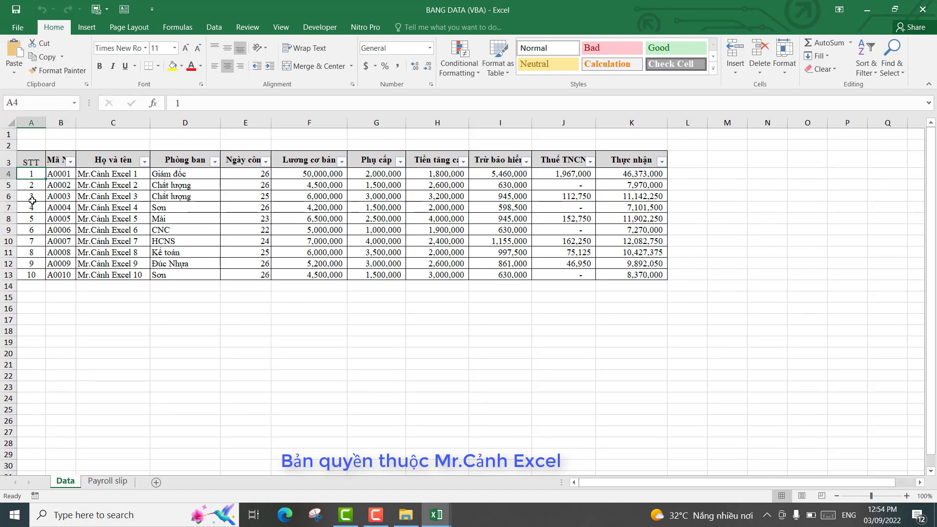
click(57, 175)
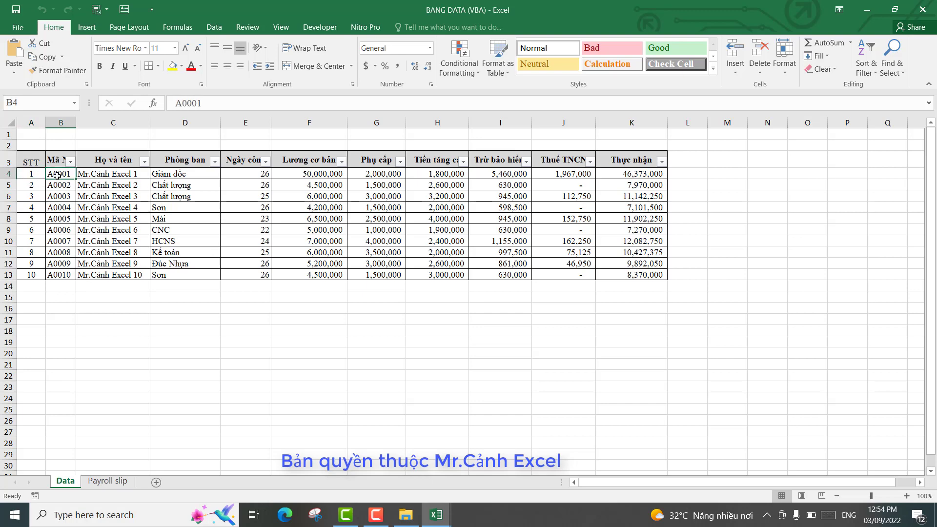
click(7, 174)
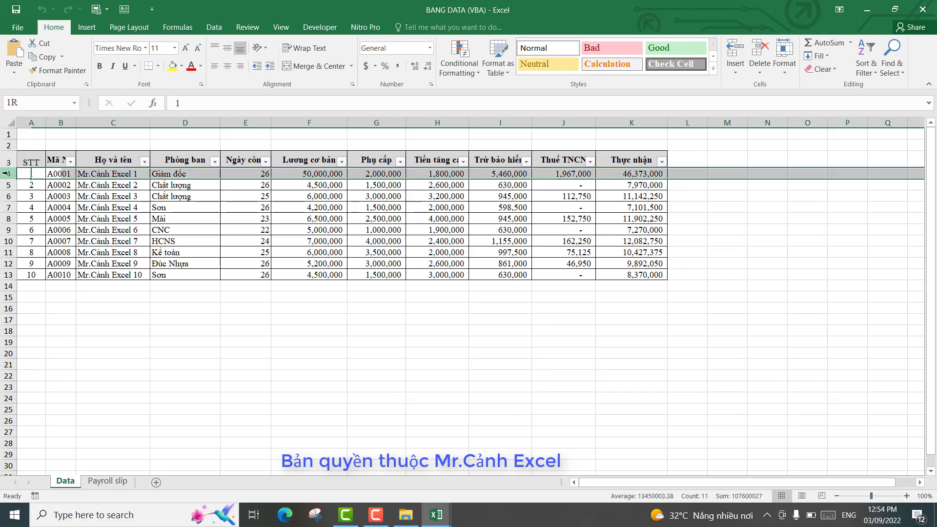
click(59, 176)
click(9, 174)
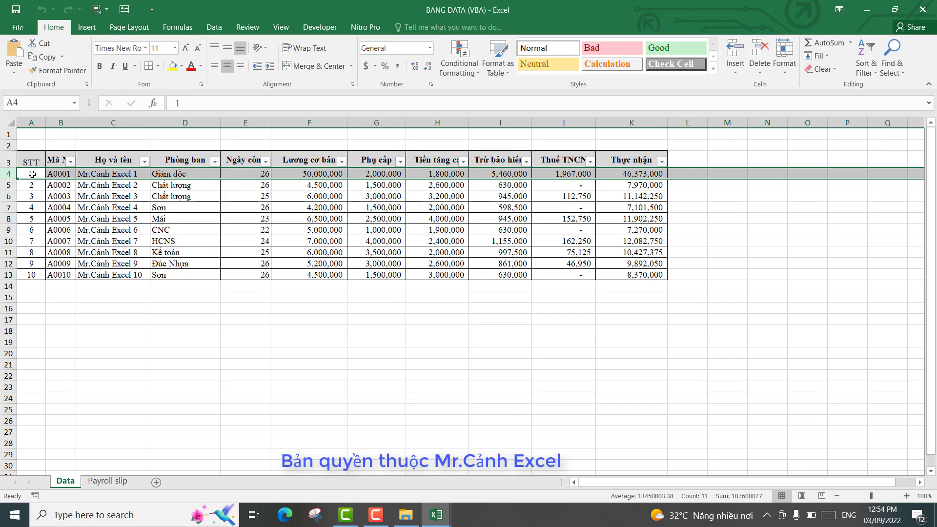
click(52, 136)
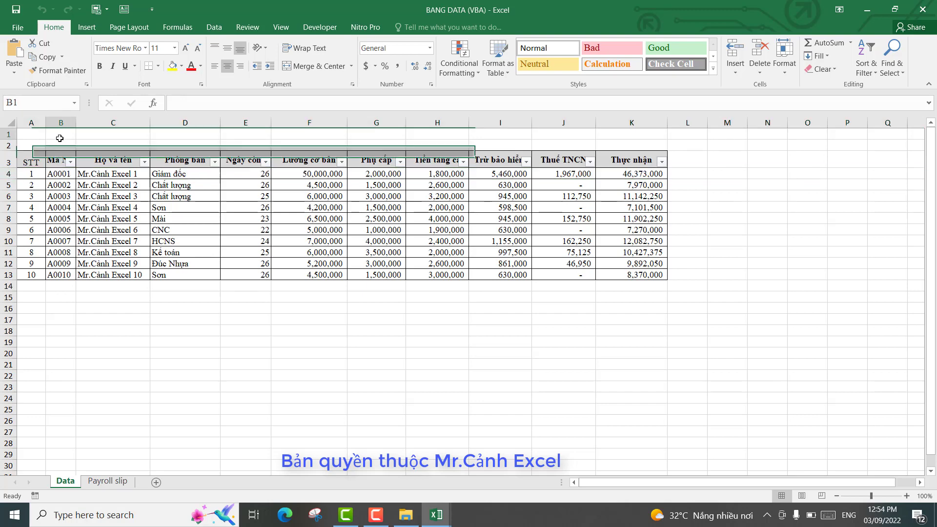
click(8, 135)
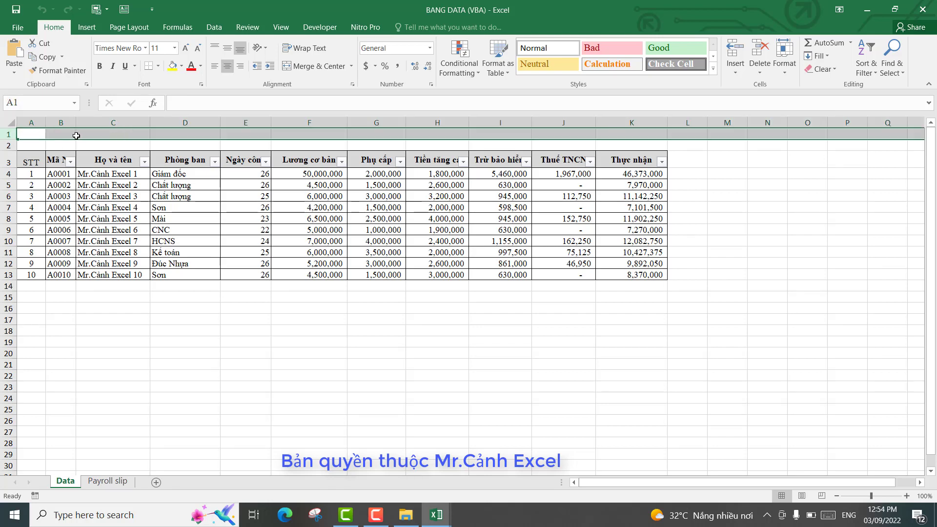
click(8, 146)
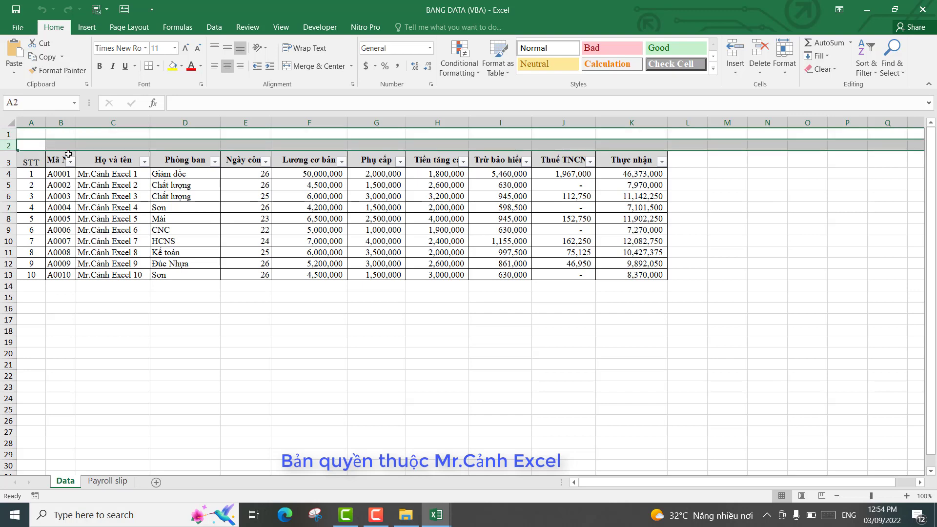
click(9, 163)
click(12, 174)
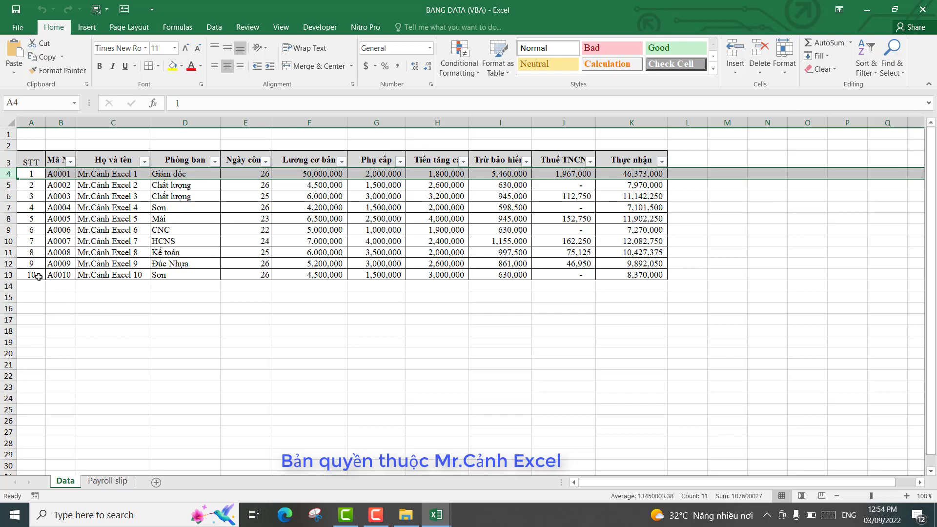
click(63, 174)
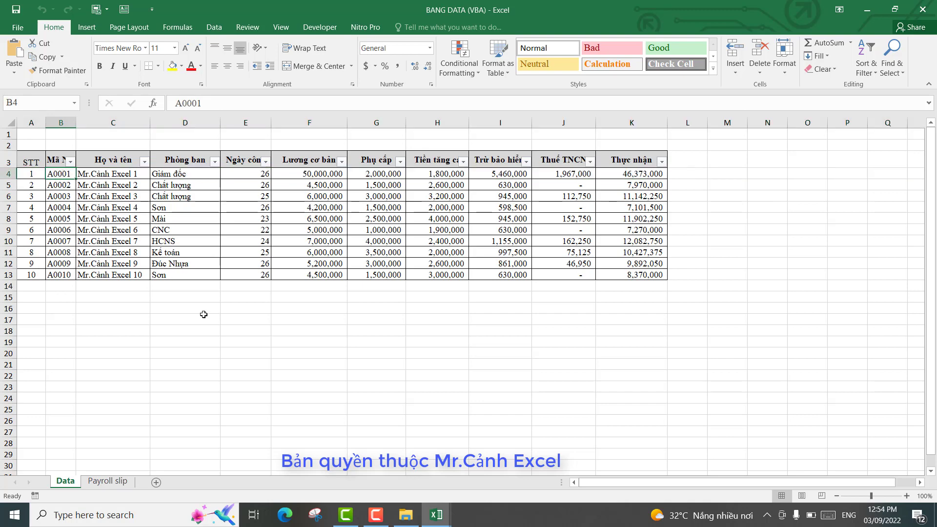
mouse_move(436, 515)
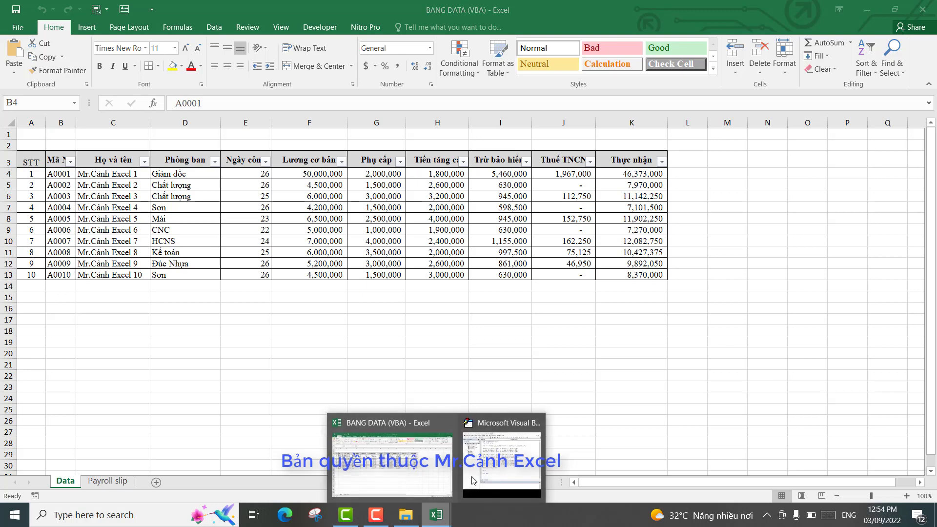
click(502, 468)
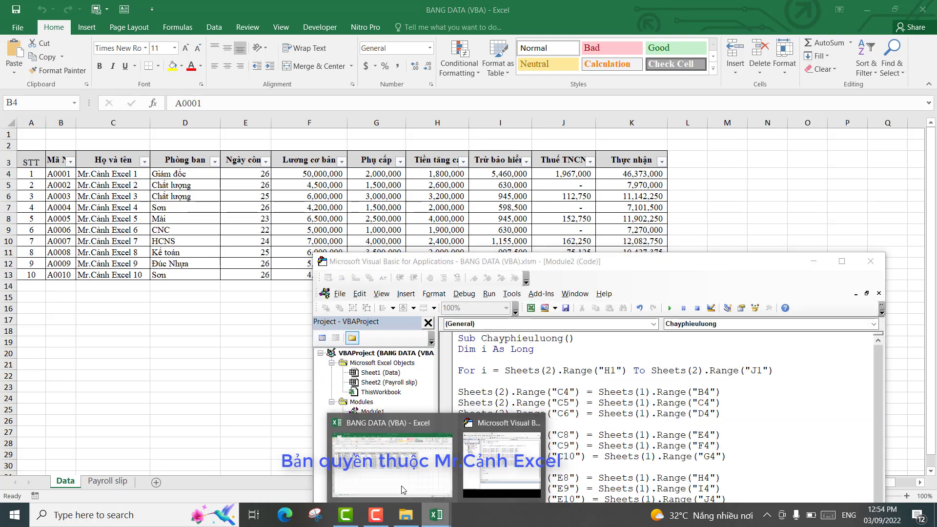
click(396, 473)
click(108, 481)
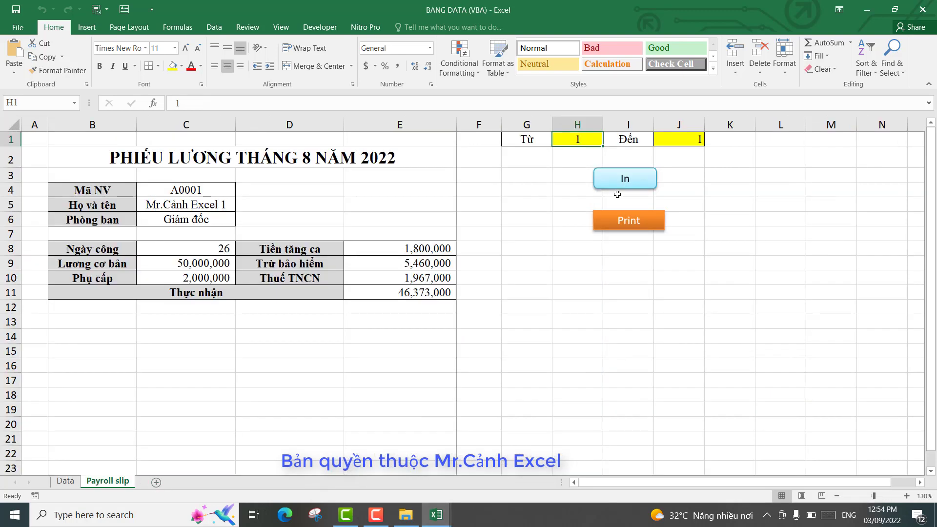
click(674, 142)
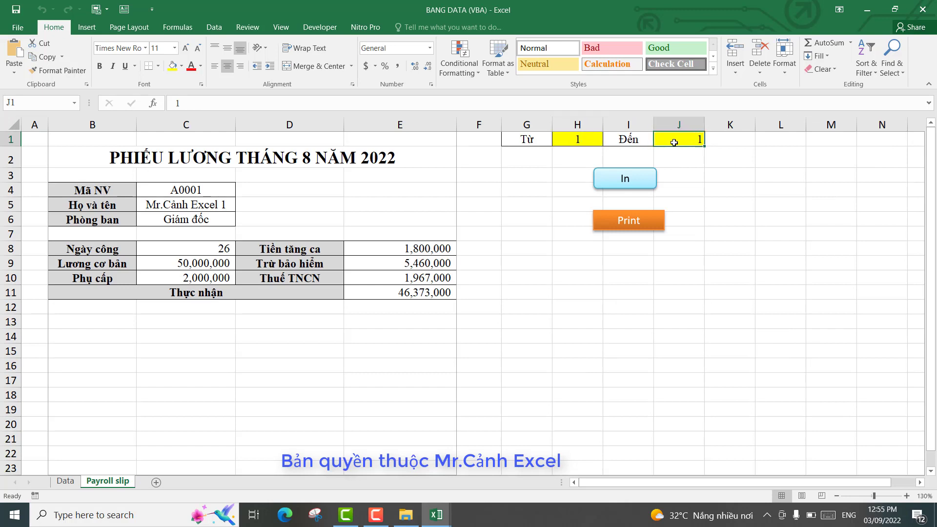
click(572, 142)
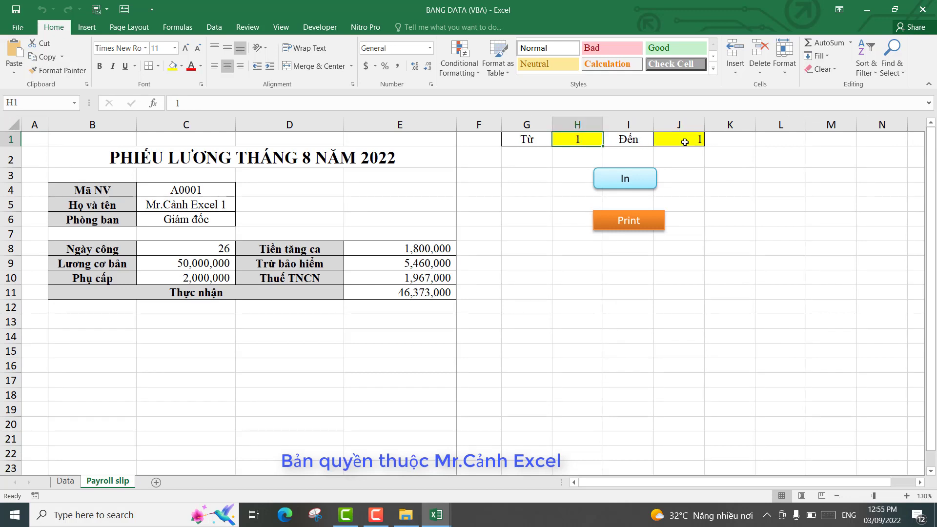
click(569, 246)
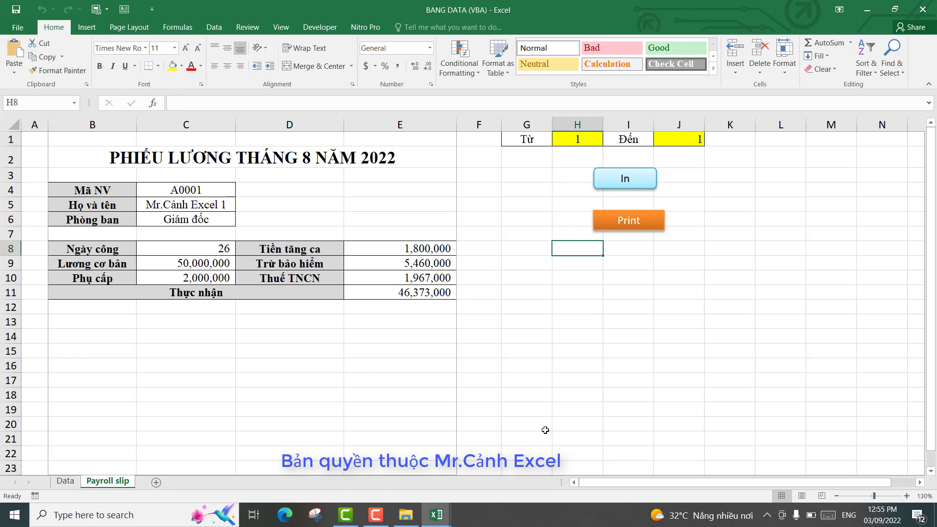
mouse_move(437, 514)
click(513, 439)
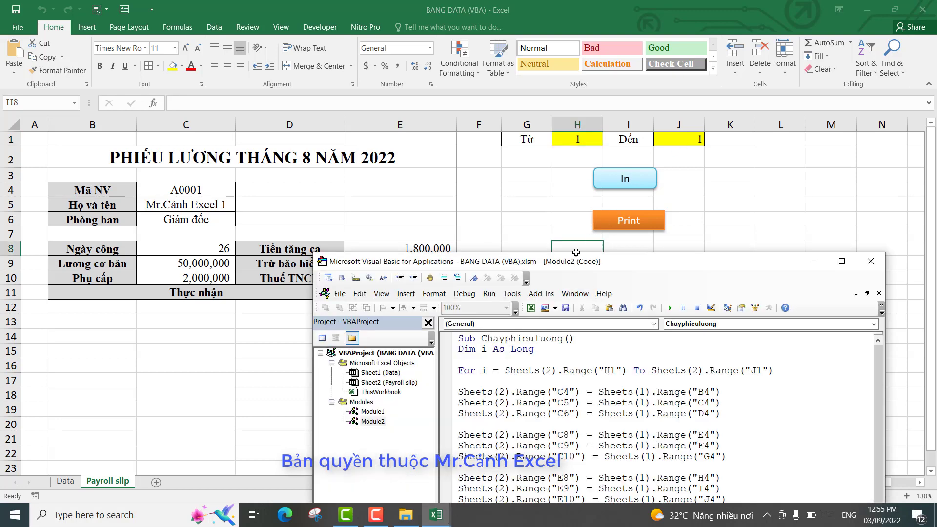
drag(659, 264, 617, 136)
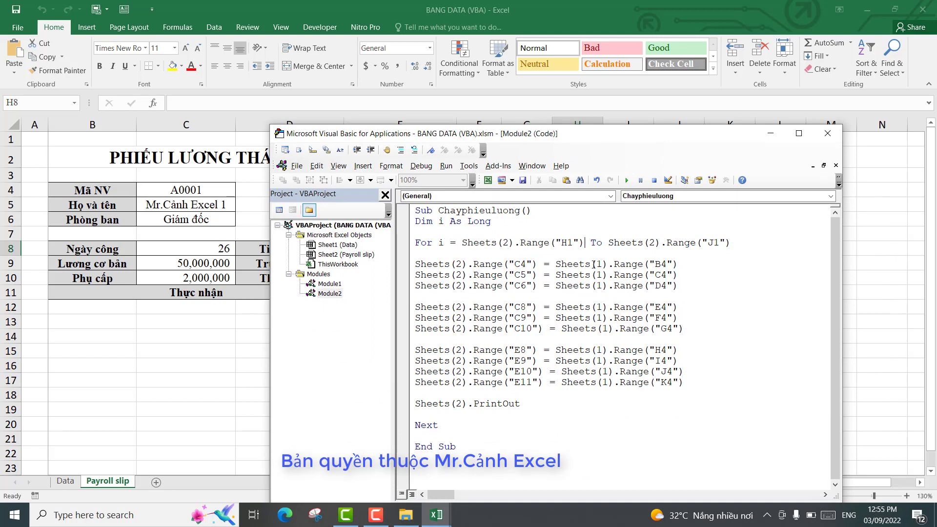
text(+)
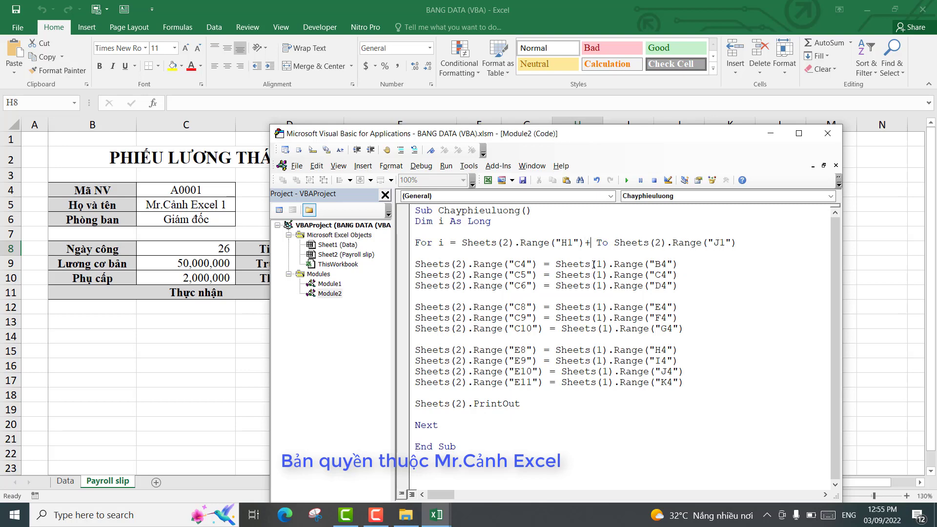
text(3)
click(753, 241)
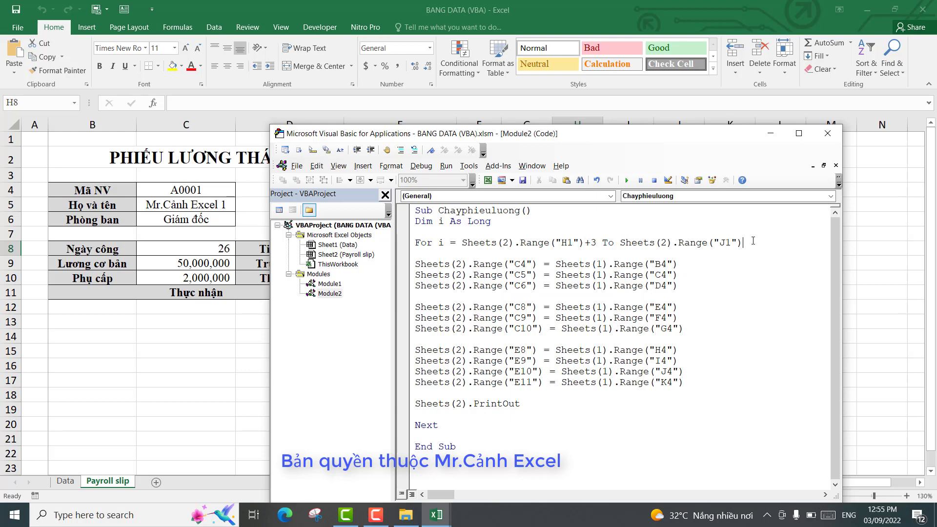
click(161, 330)
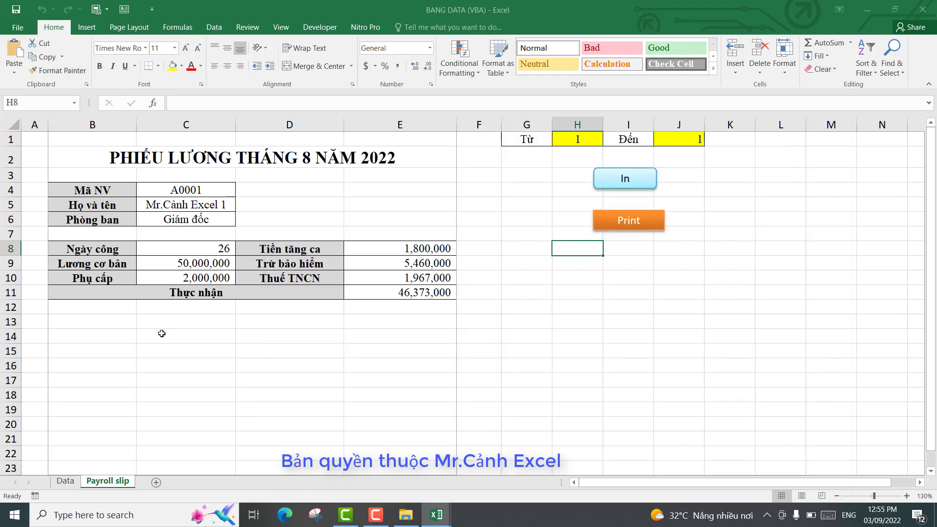
click(65, 481)
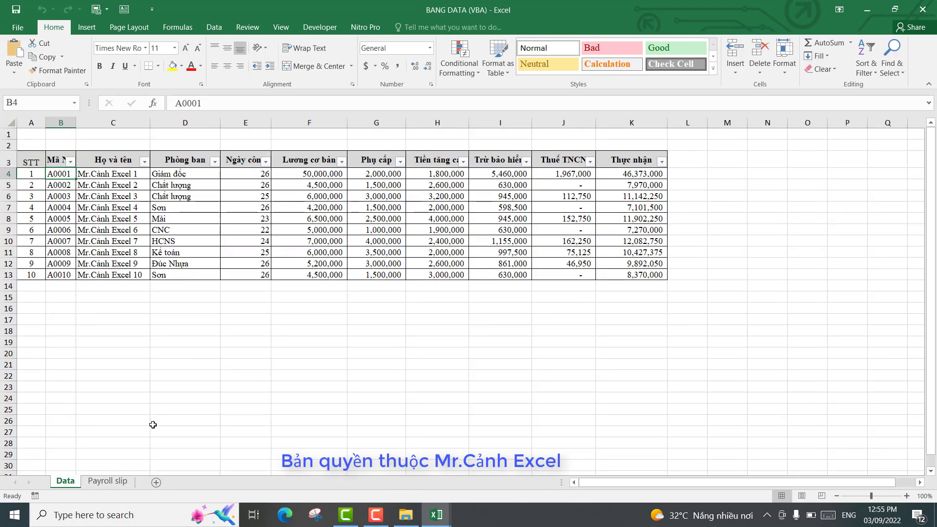
click(107, 481)
click(580, 140)
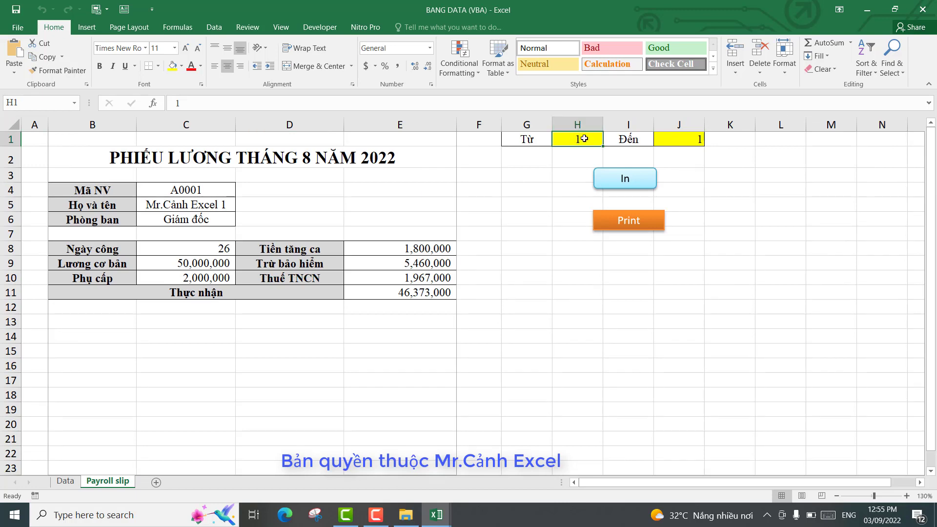
click(65, 482)
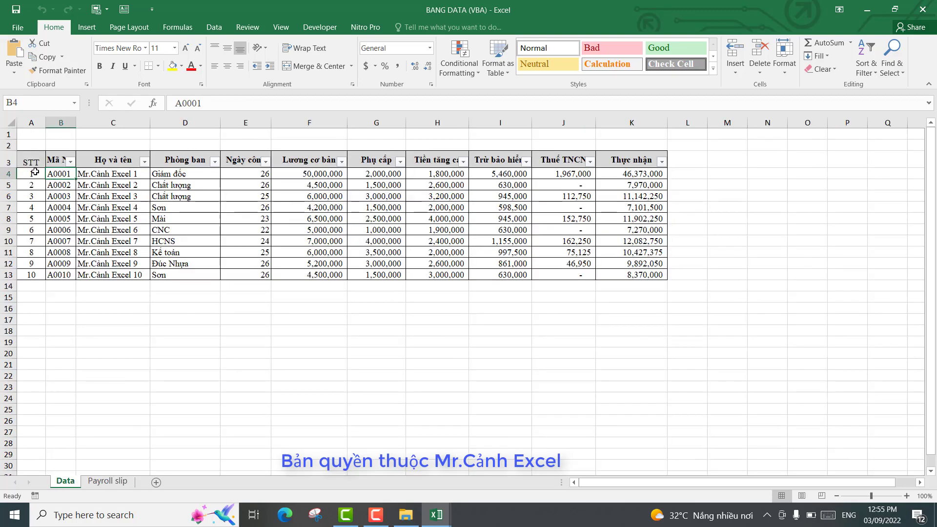
click(8, 174)
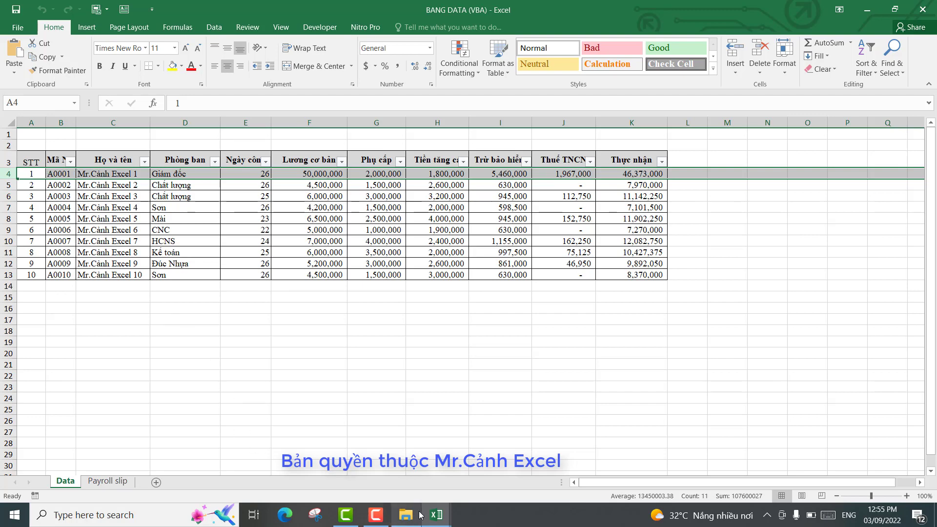
click(503, 464)
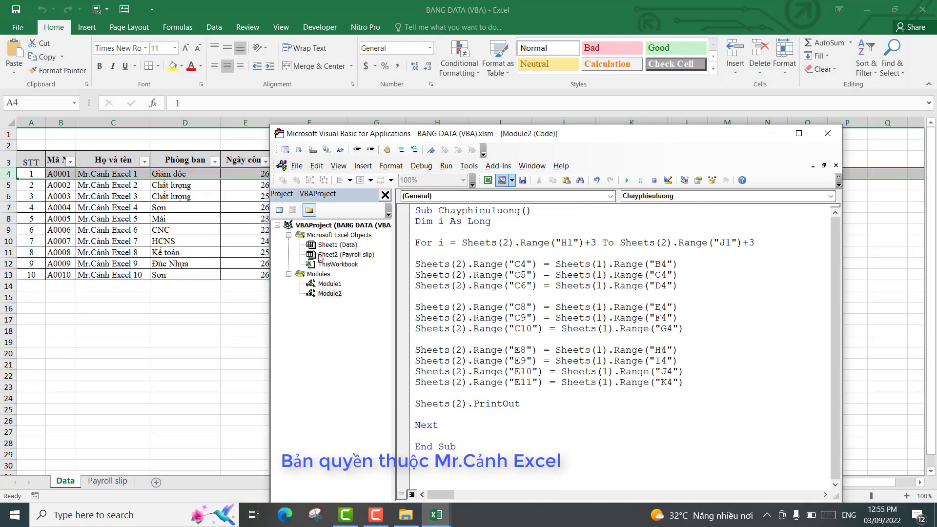
click(205, 333)
click(107, 481)
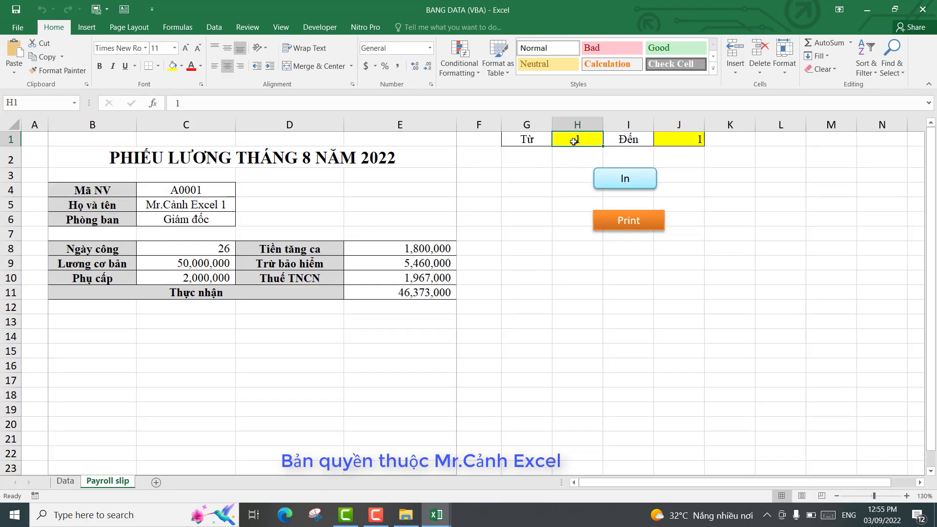
click(691, 138)
click(585, 137)
click(686, 139)
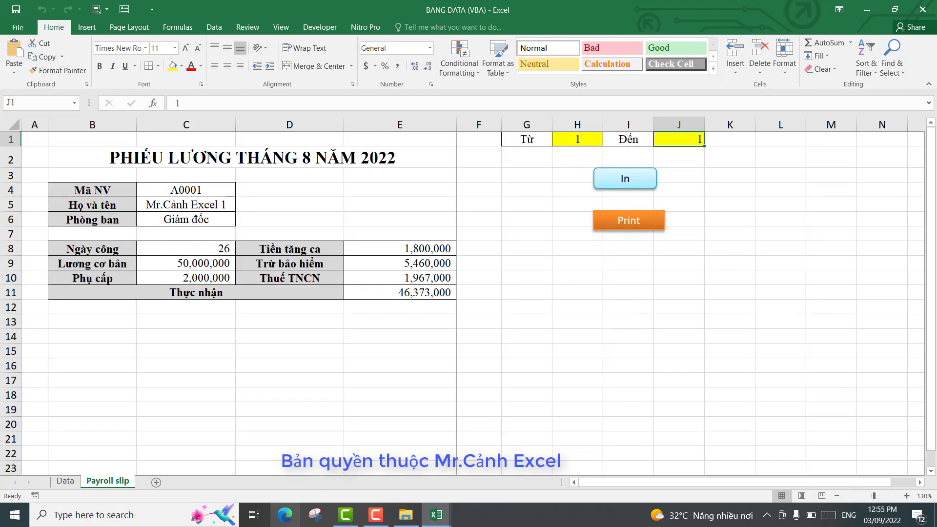
click(436, 515)
click(488, 466)
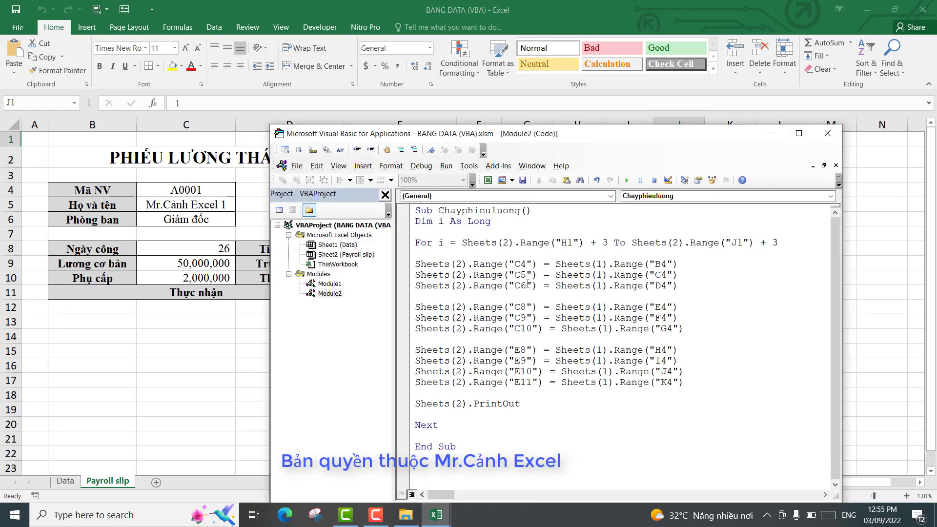
click(233, 355)
click(569, 305)
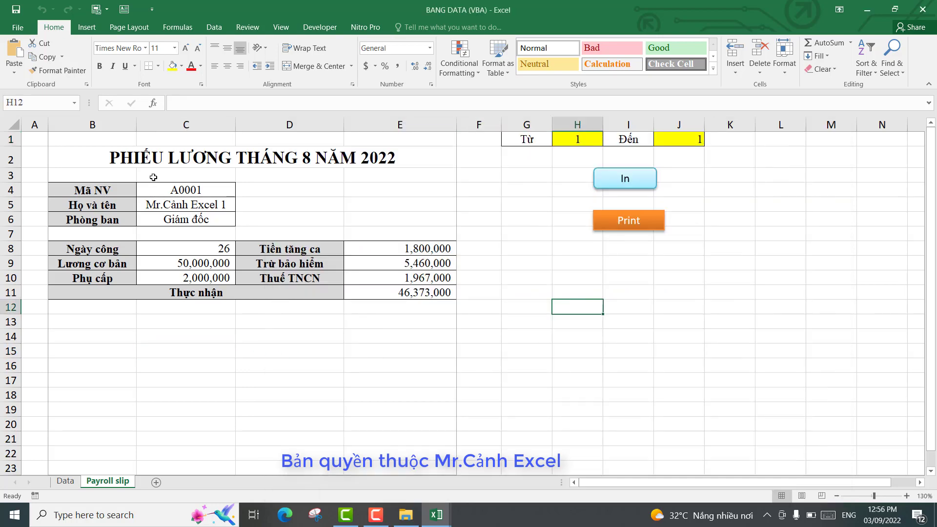
Clear the slip's value cells C4:C6, C8:C10 and E8:E11
drag(184, 187, 187, 220)
key(Delete)
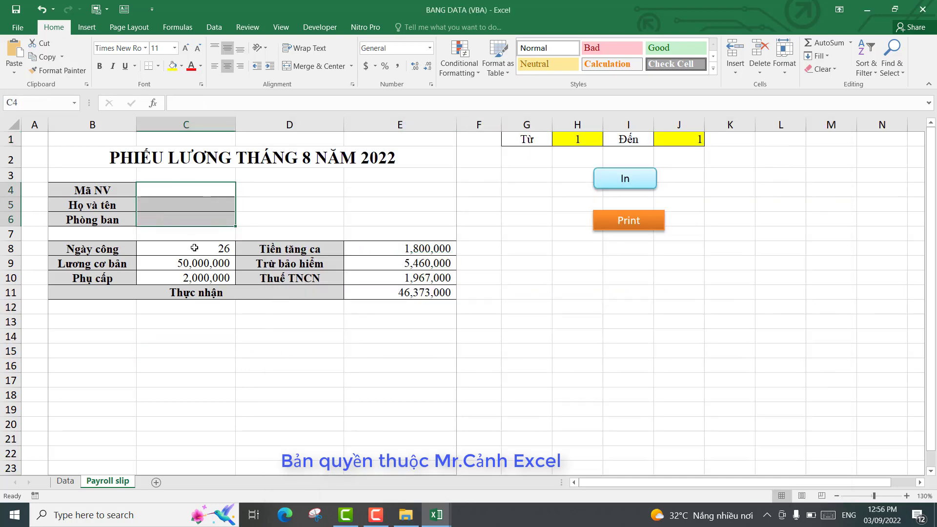
drag(201, 256, 201, 278)
key(Delete)
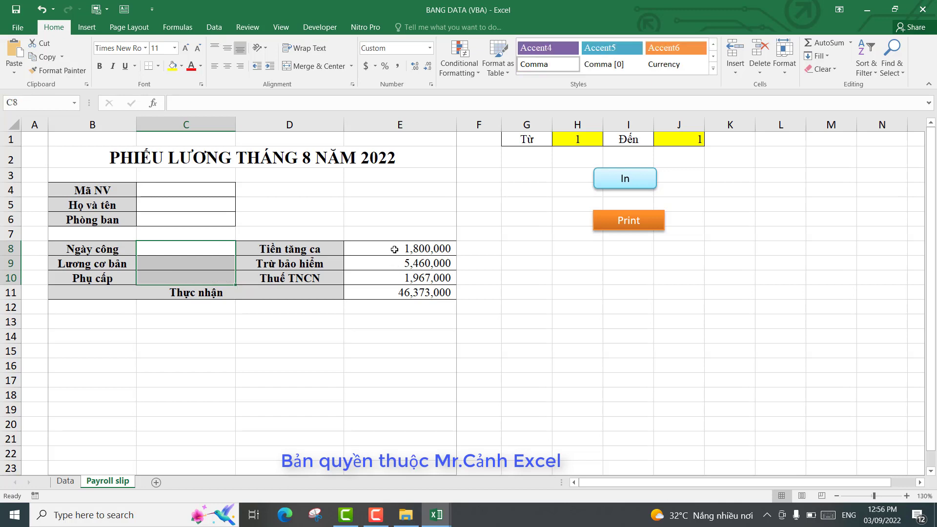
drag(395, 250, 396, 293)
key(Delete)
click(514, 280)
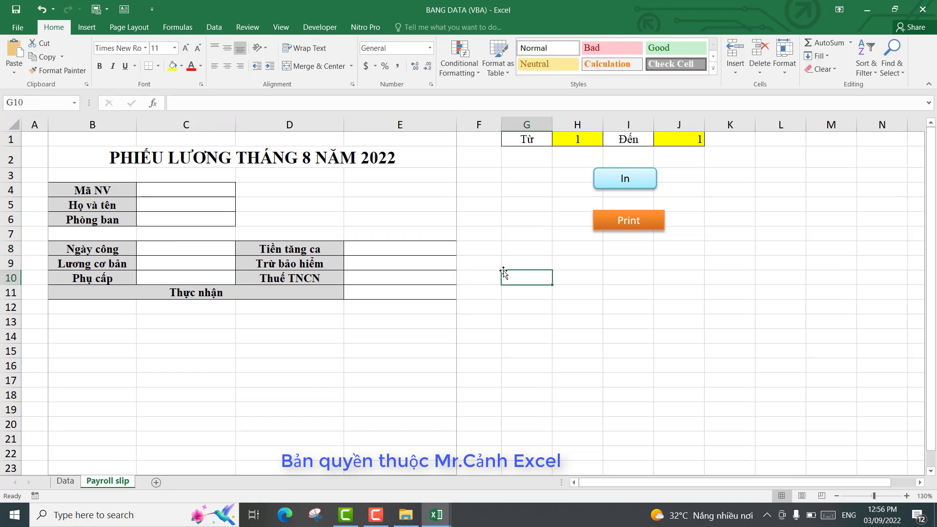
click(504, 232)
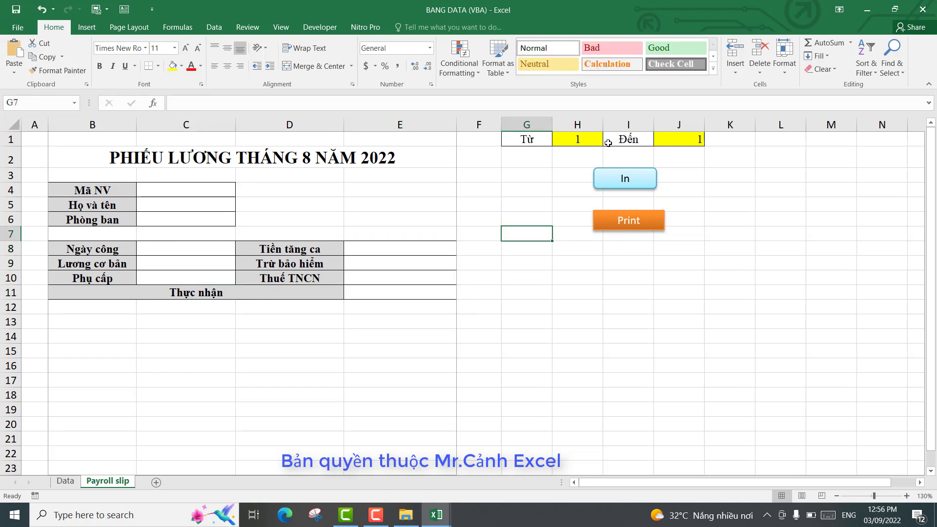
Set the print range to start at 2 in H1 and end at 3 in J1
click(681, 139)
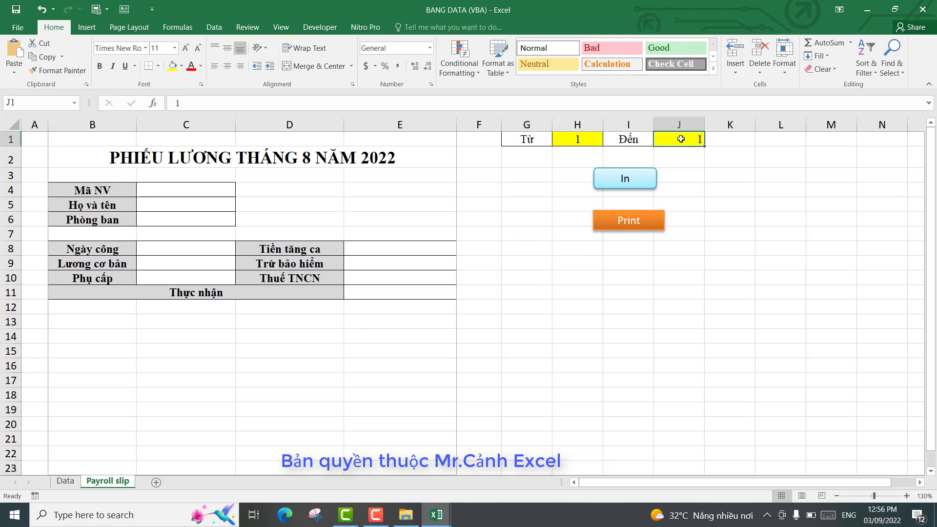
click(577, 140)
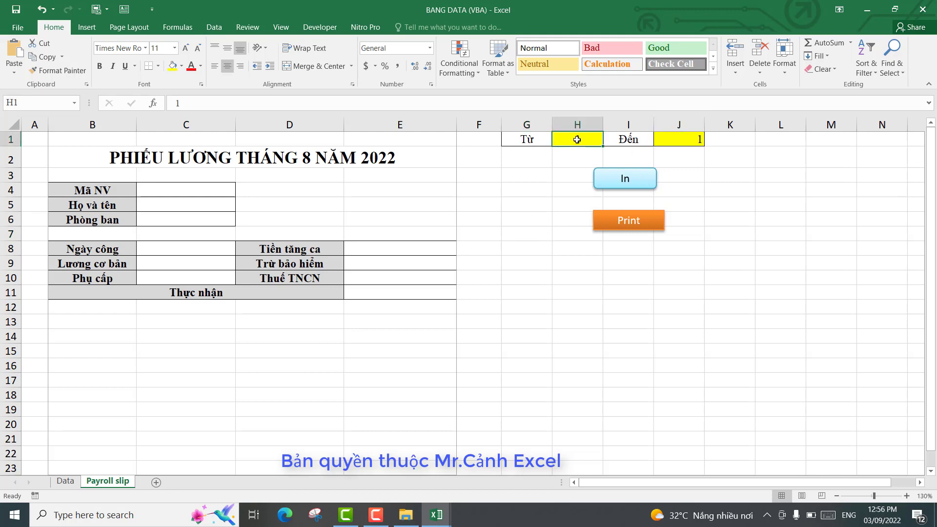
text(2)
click(682, 140)
text(3)
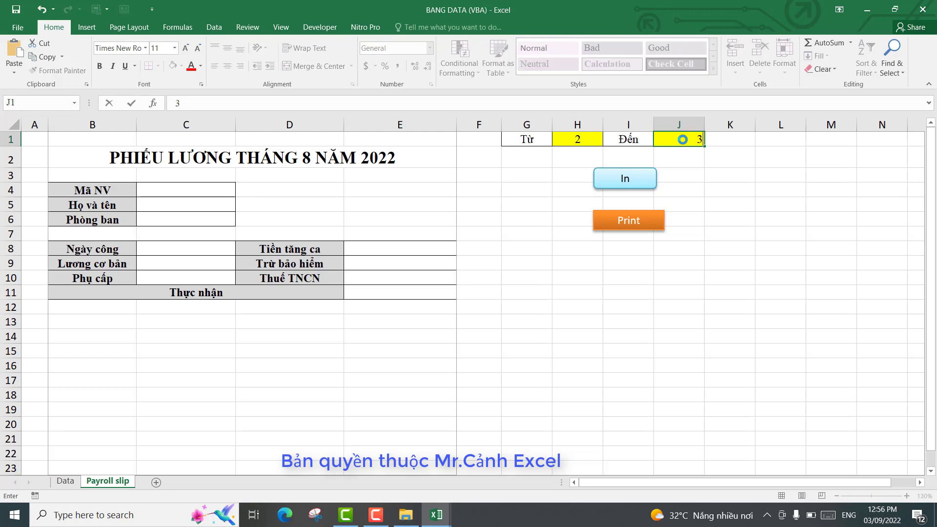
click(737, 202)
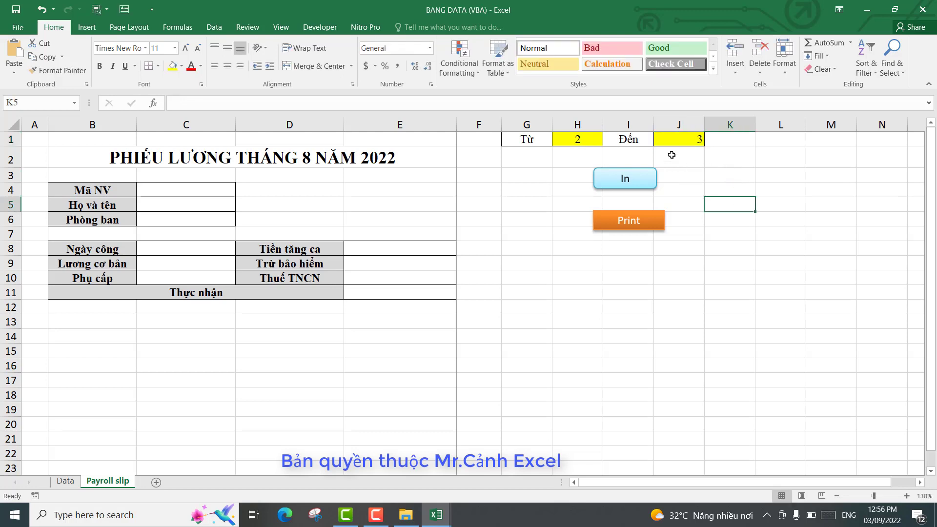
Run the orange Print macro, saving the two slips as PDFs named 3 and 4
click(633, 222)
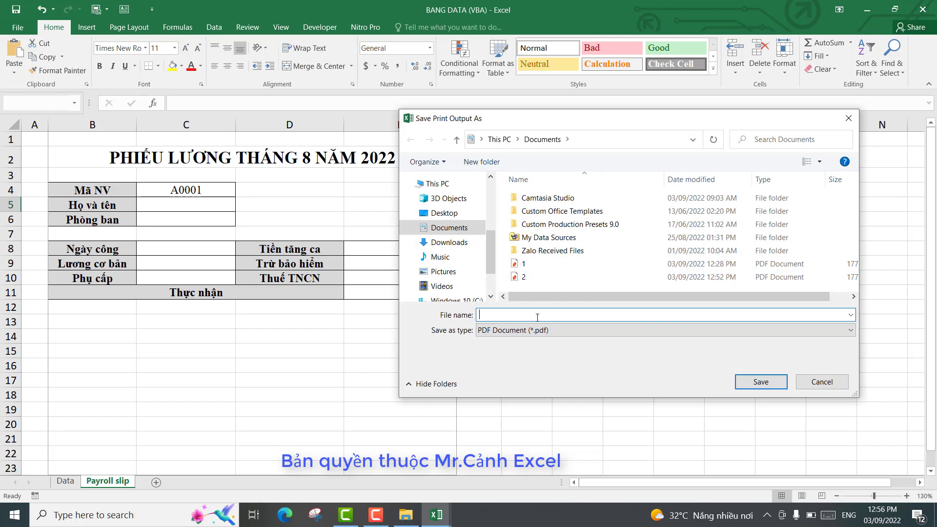
text(3)
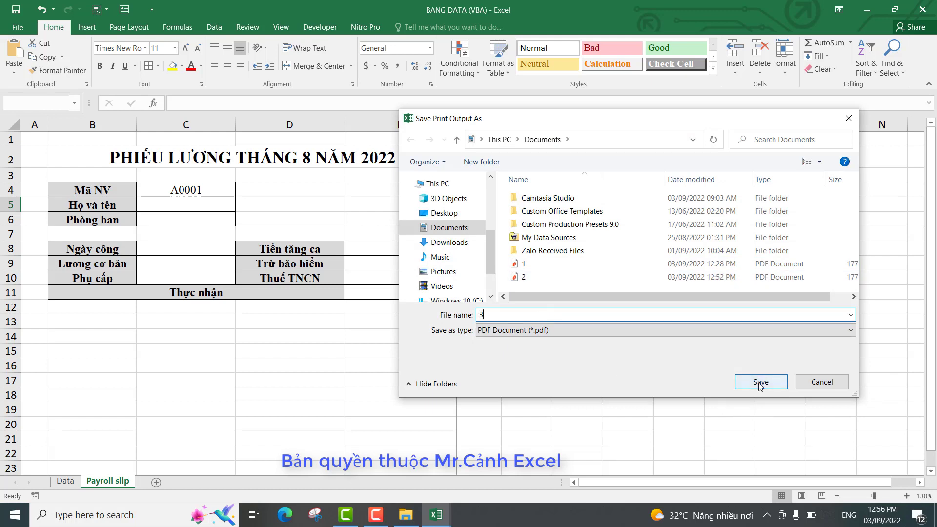
click(761, 383)
text(4)
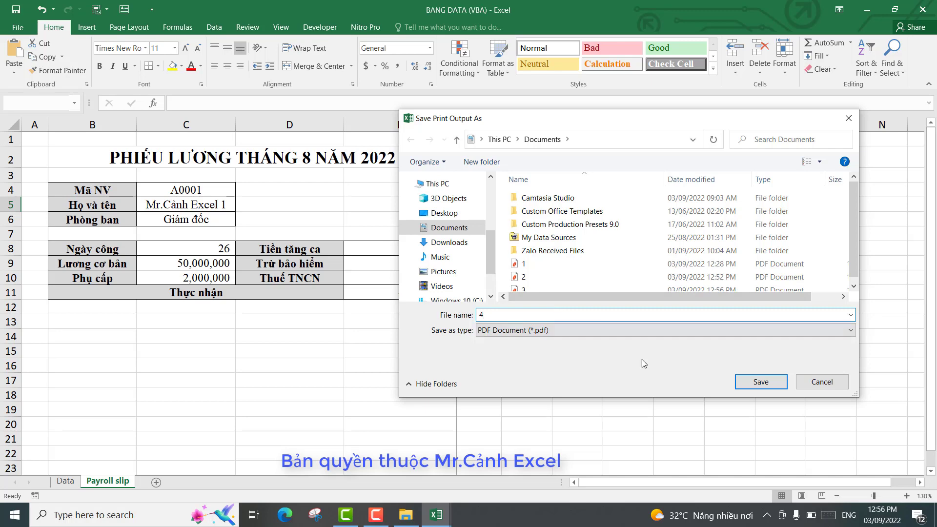
click(762, 383)
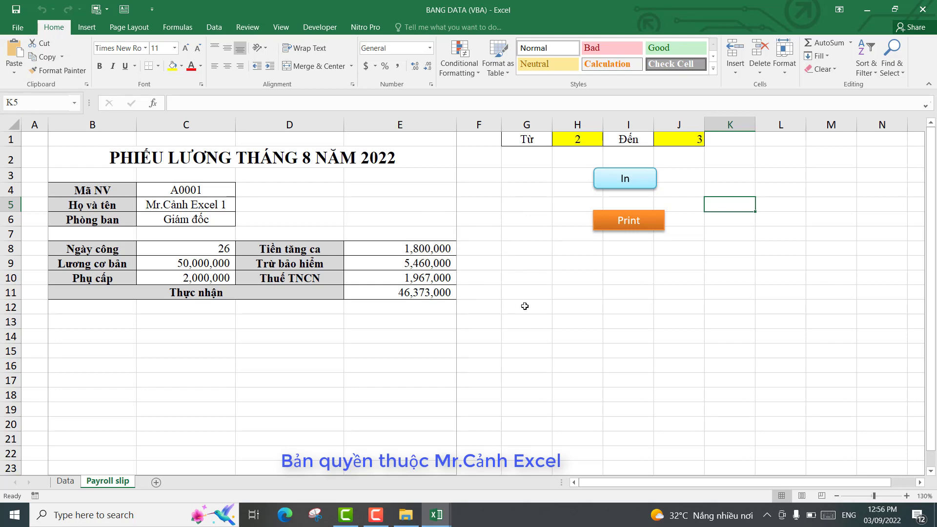
Save and close the VBA editor, then open PDF 3 from the Documents folder
click(867, 10)
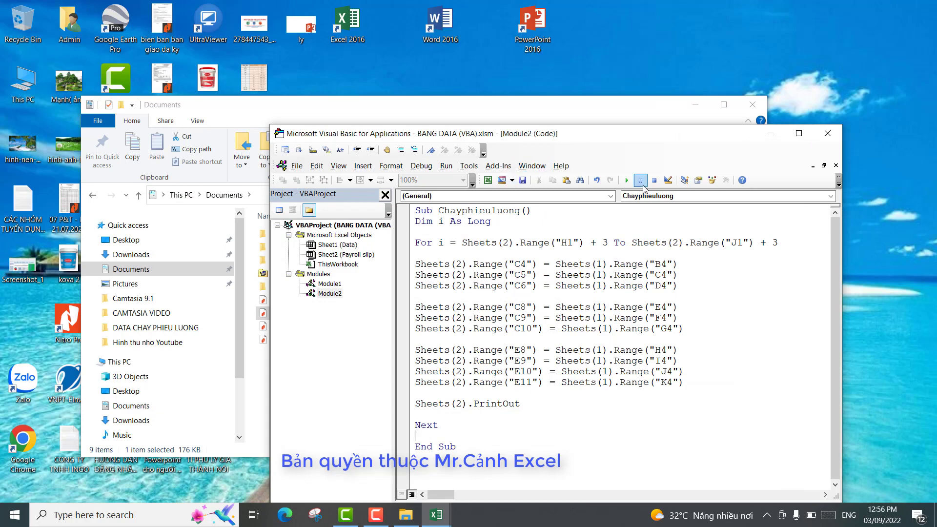
click(522, 180)
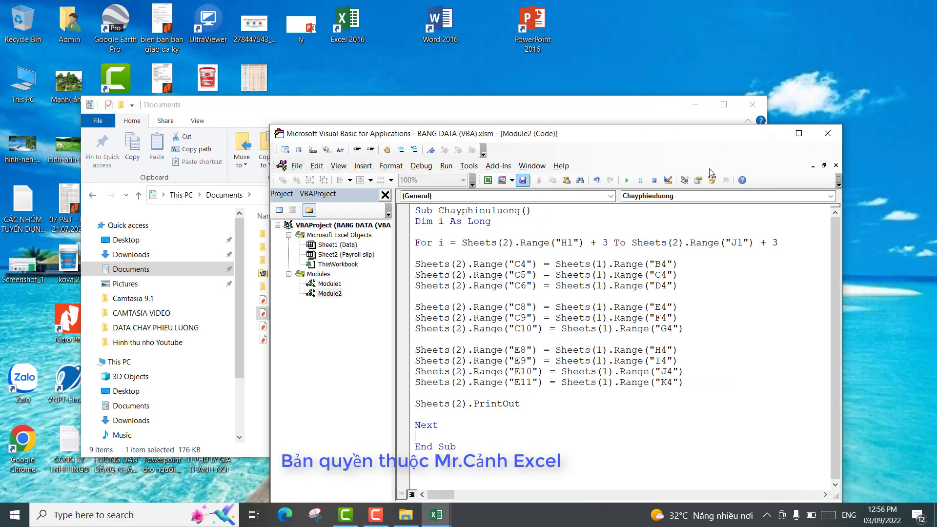
click(829, 134)
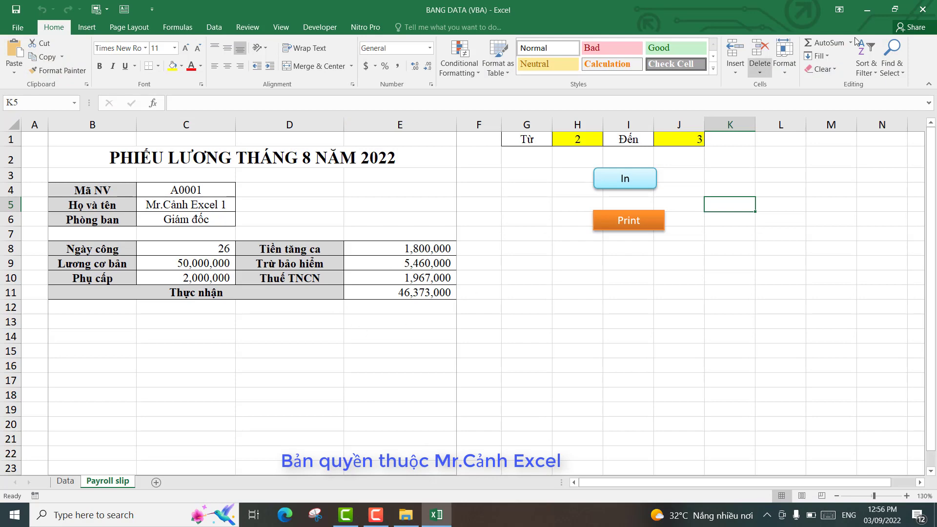
click(867, 9)
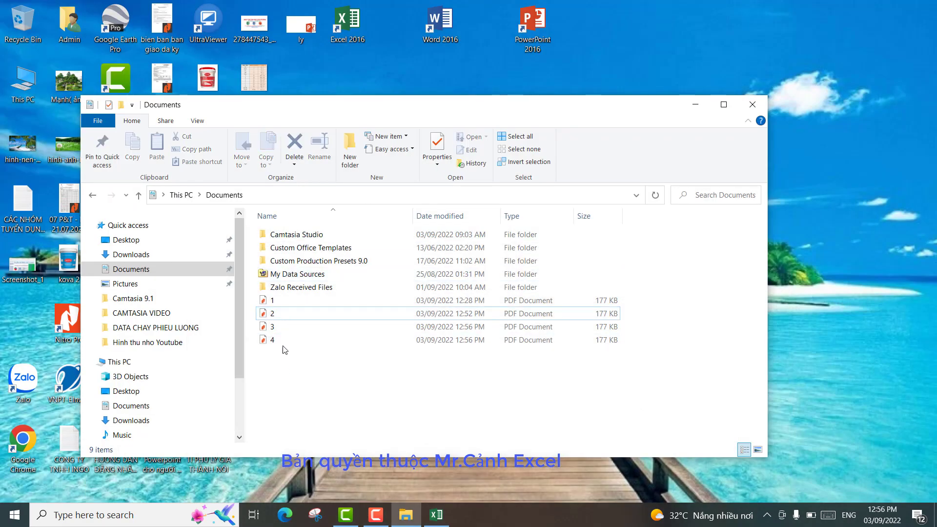
click(287, 332)
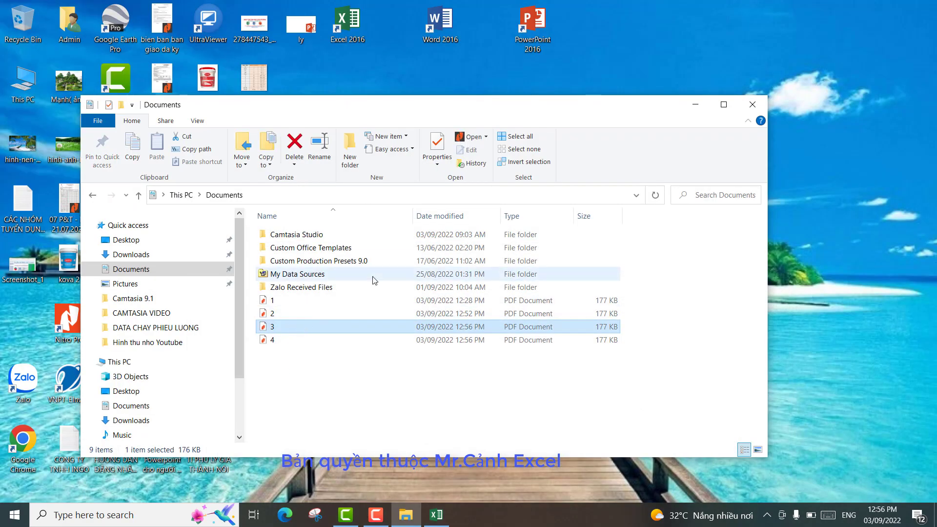
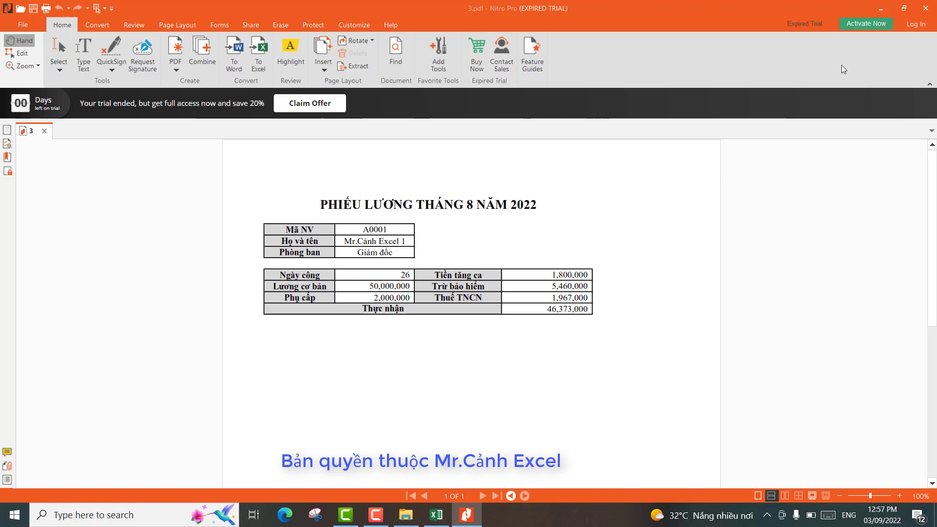
Close the PDF 3 viewer, confirm From 2 in H1 and To 3 in J1, then return to Documents
click(926, 8)
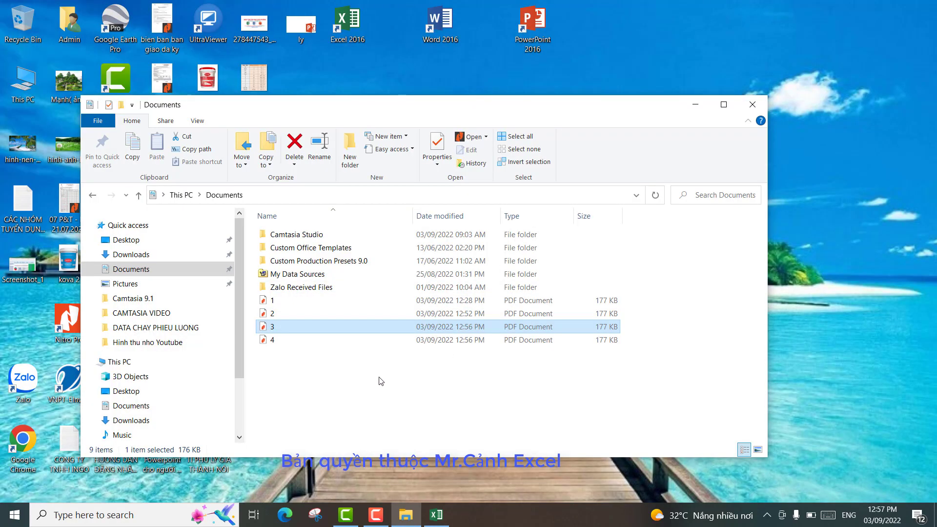
click(381, 384)
click(437, 514)
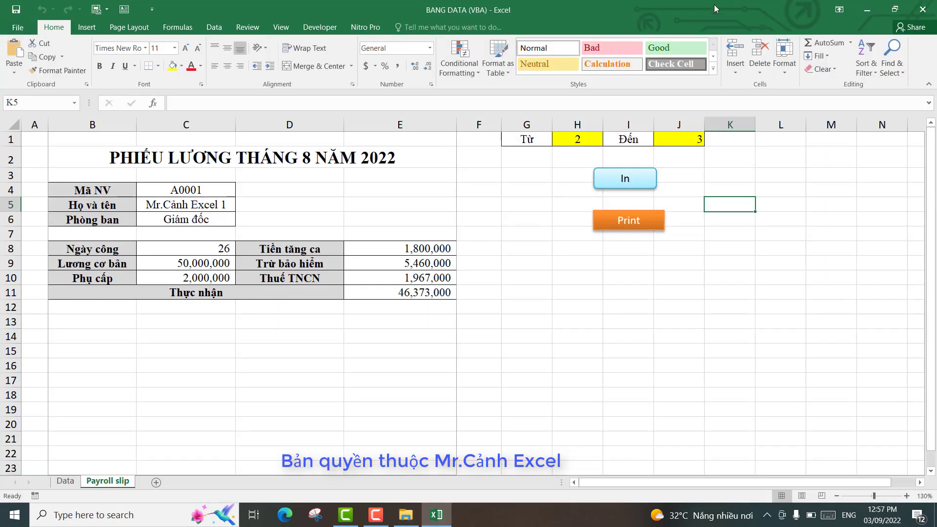
click(555, 336)
click(577, 141)
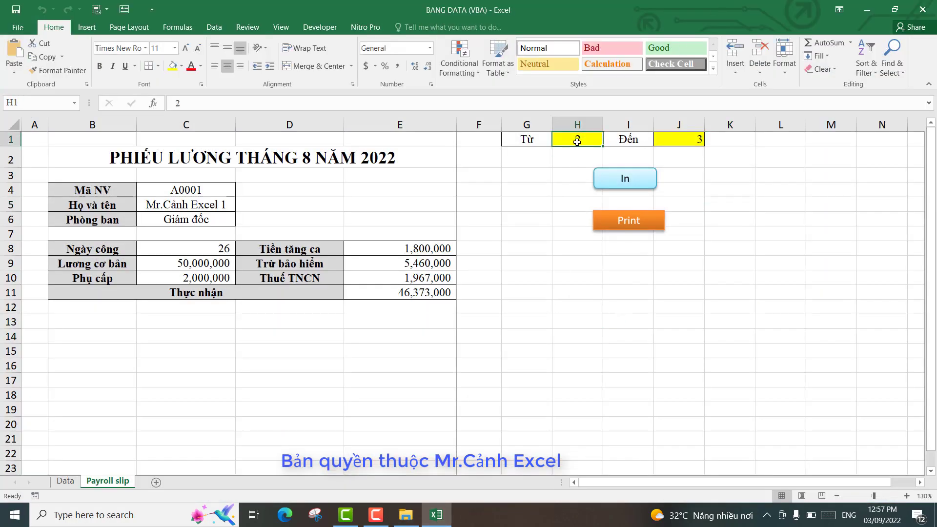
click(686, 141)
click(572, 143)
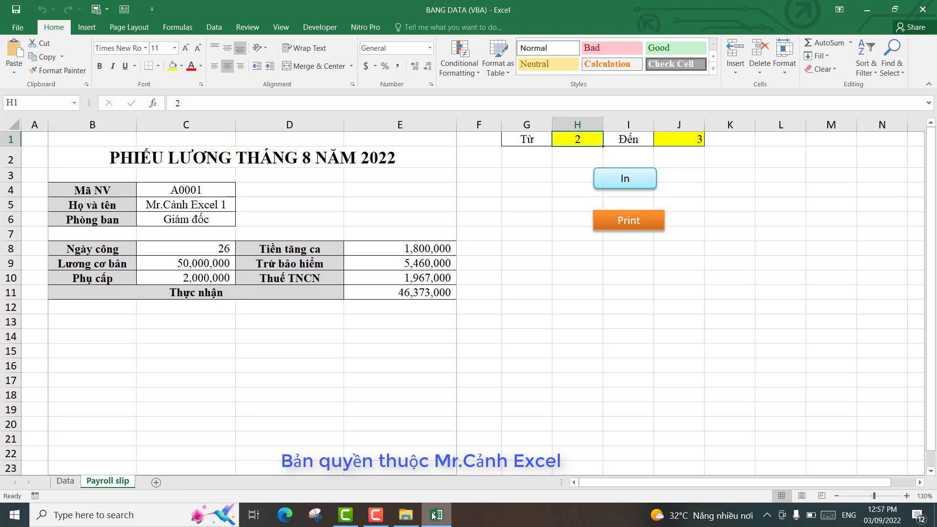
click(406, 515)
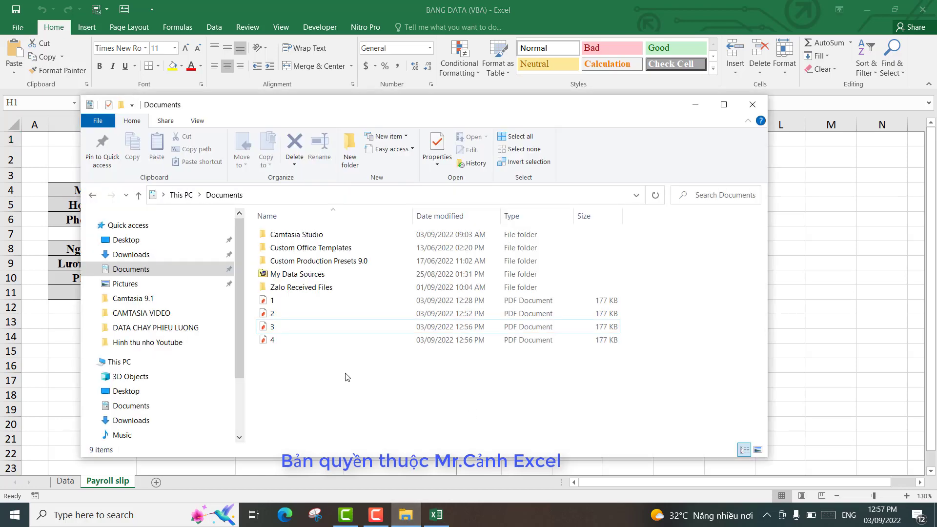
Open PDF 4 in Nitro Pro to verify its payroll slip, then close it
click(292, 339)
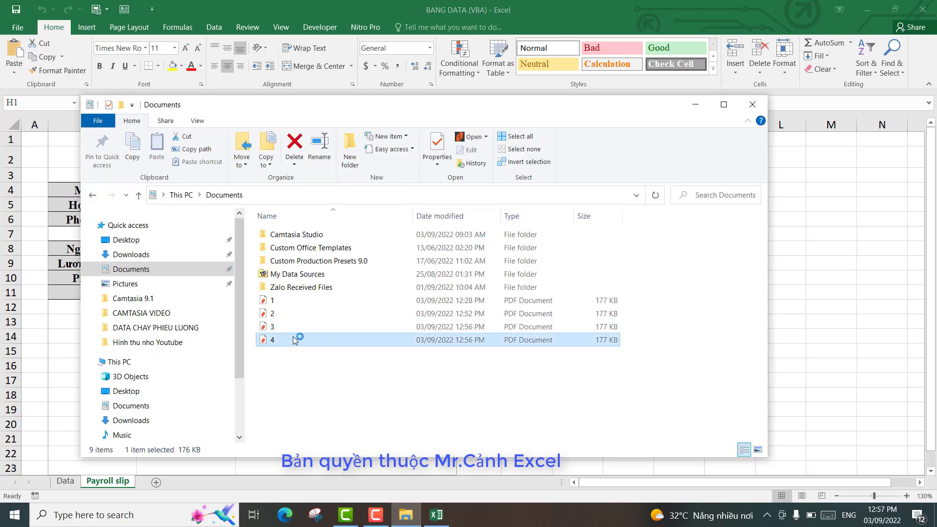
double_click(326, 339)
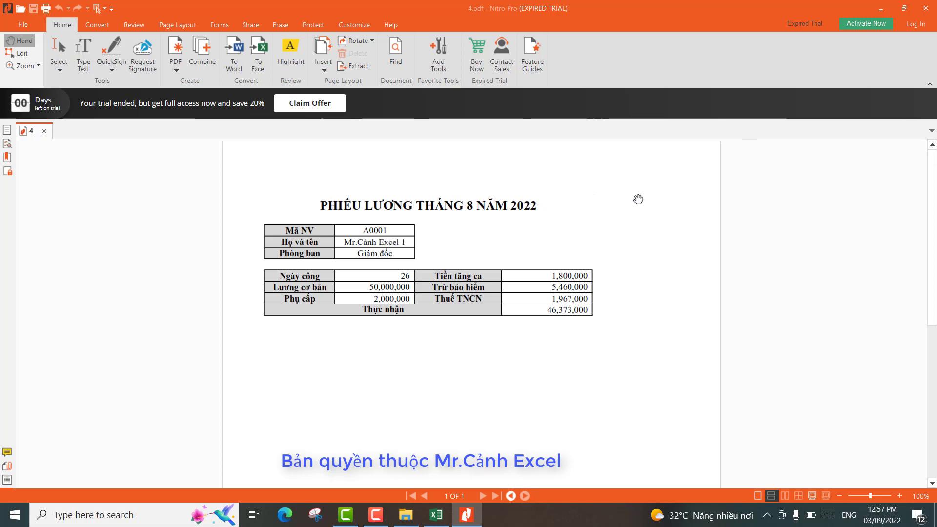
click(926, 8)
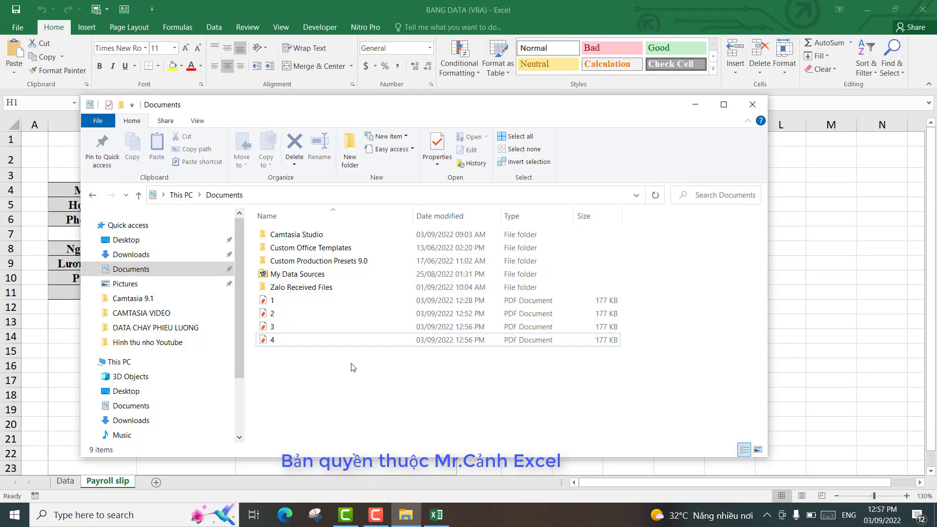
Delete the four payroll slip PDFs 1–4 and close the Documents folder window
drag(303, 370, 334, 306)
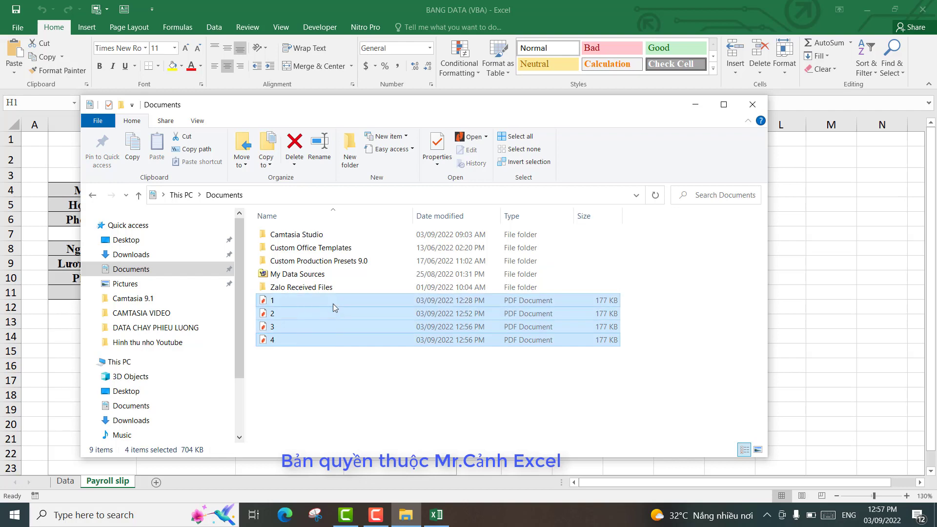
key(Delete)
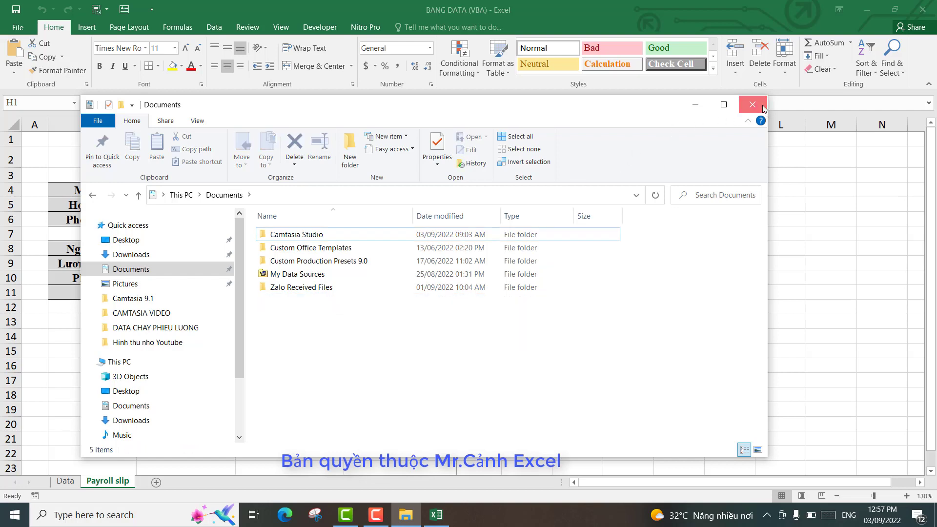
click(752, 104)
click(372, 393)
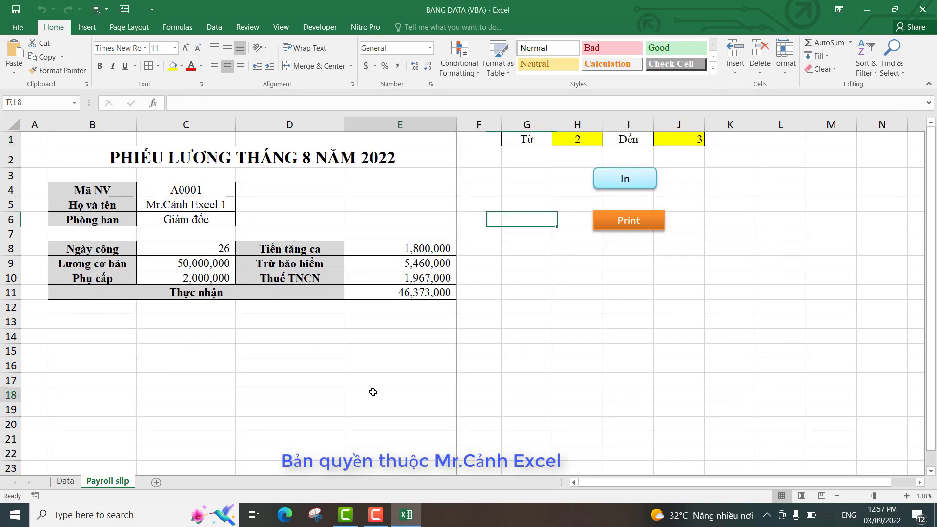
Open the Visual Basic editor from the Developer tab and raise its window
click(320, 27)
click(13, 58)
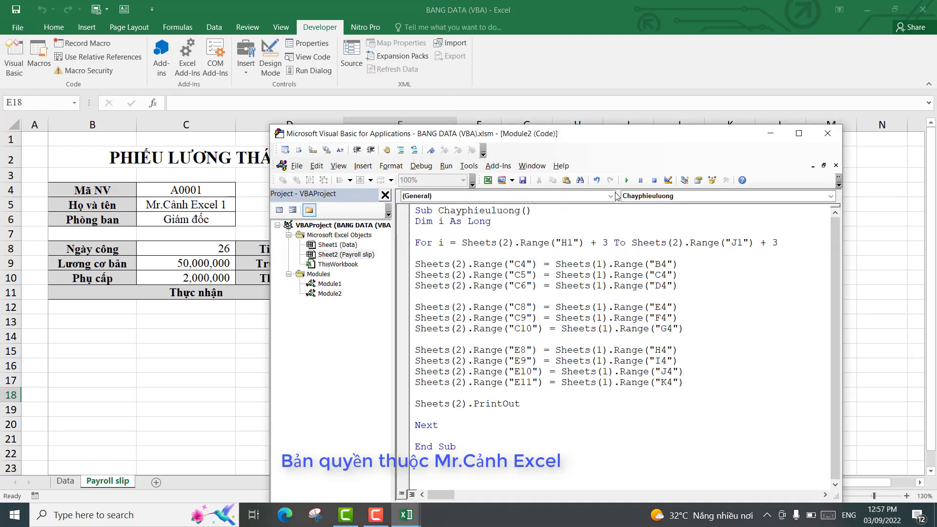
drag(615, 133, 615, 97)
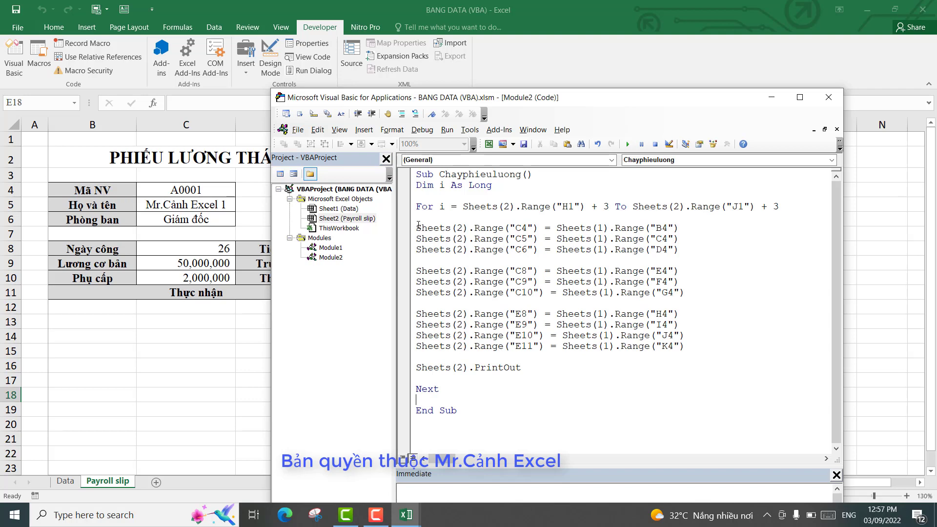
Review the loop's C4–E11 copying lines, PrintOut line and For loop, then show the Data sheet
mouse_move(416, 227)
mouse_down()
mouse_move(520, 314)
mouse_move(686, 353)
mouse_up()
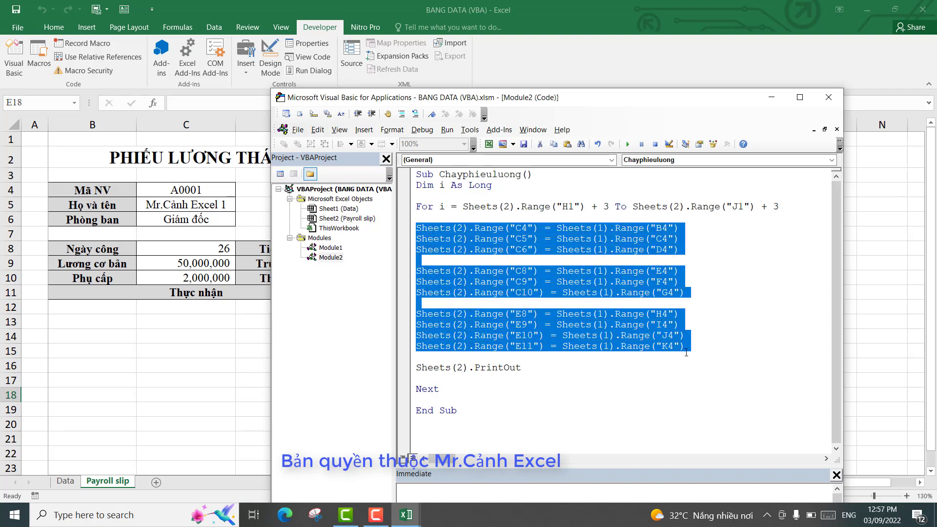
click(626, 259)
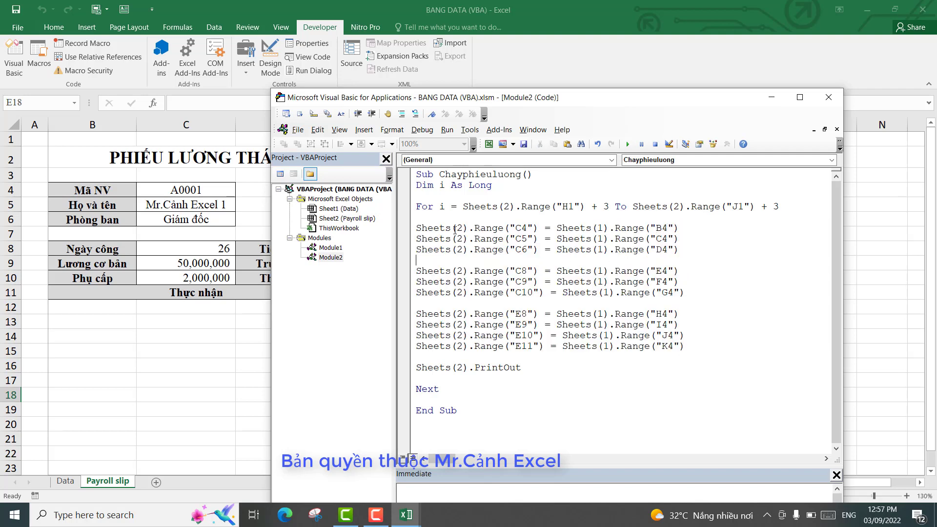
drag(416, 226, 692, 360)
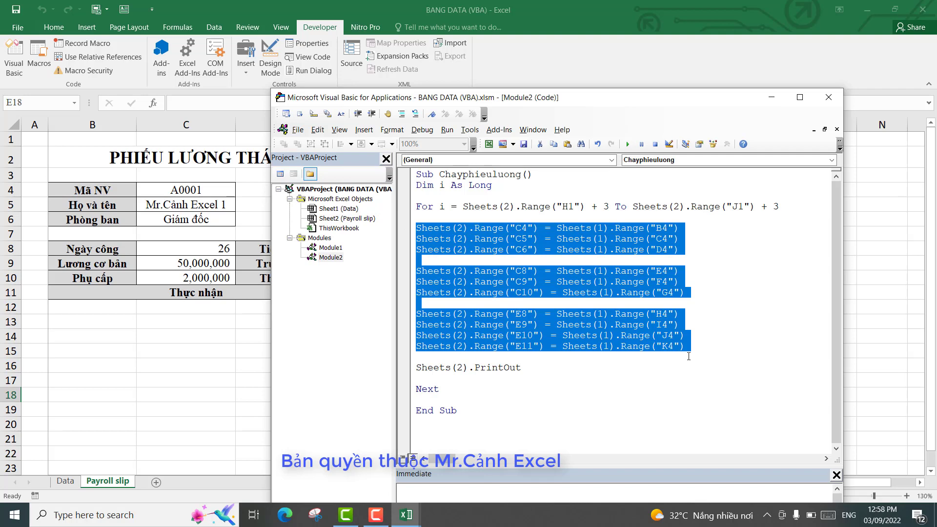
click(621, 372)
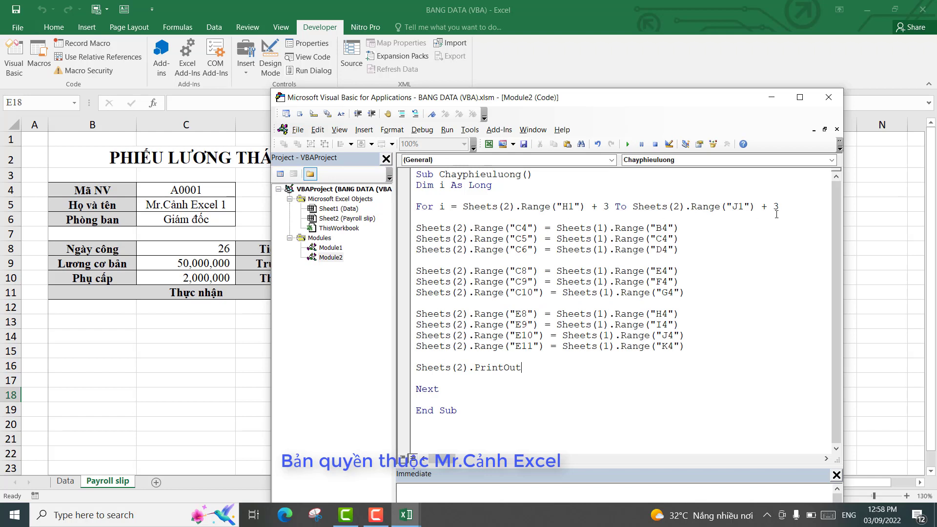
drag(779, 206, 416, 196)
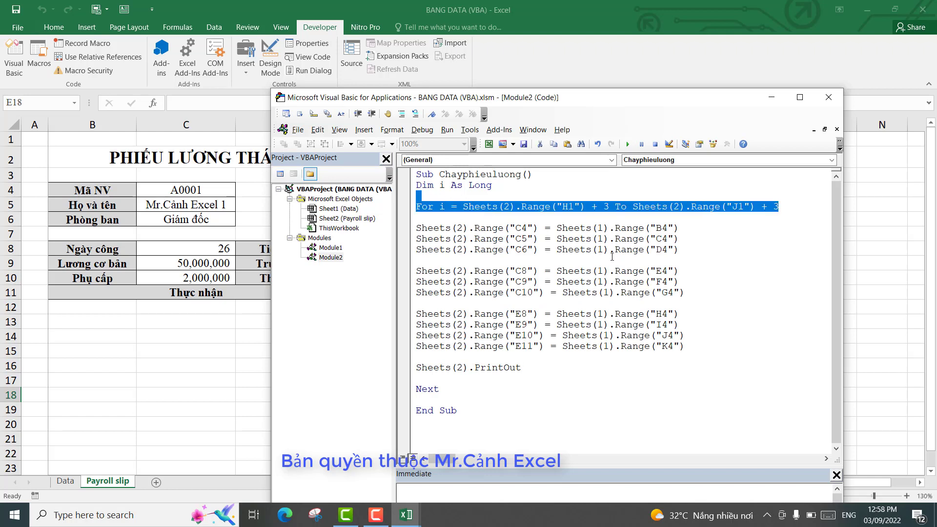
click(544, 251)
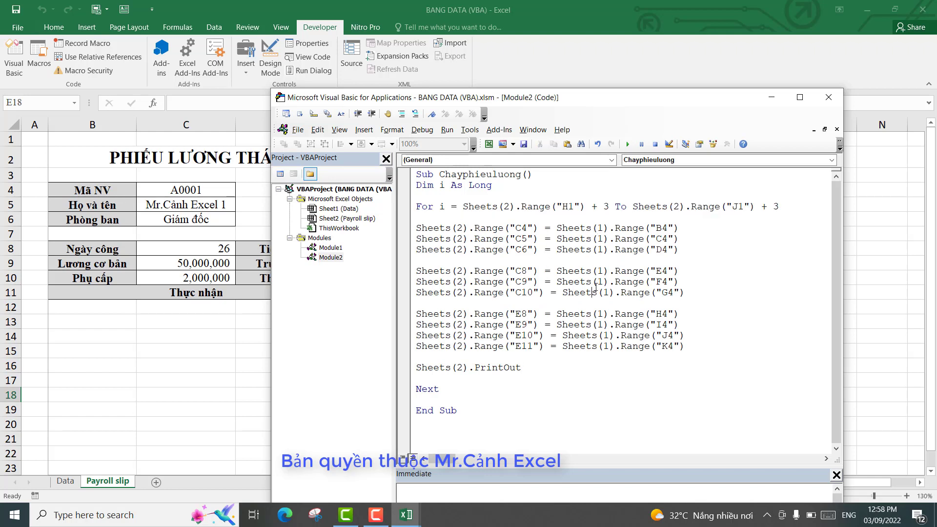
click(73, 482)
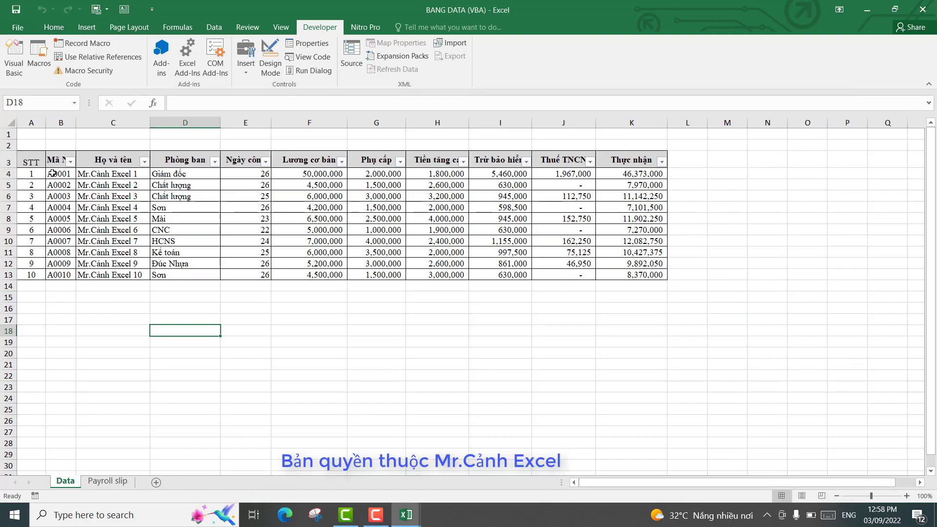
Inspect employee rows 4–6 and E6 working days on the Data sheet, then return to the VBA editor
click(9, 173)
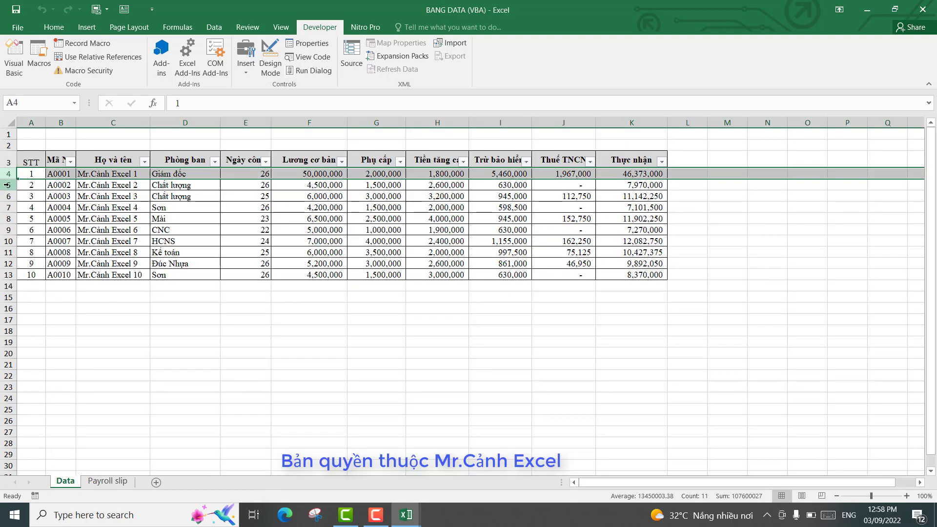
click(7, 184)
click(7, 196)
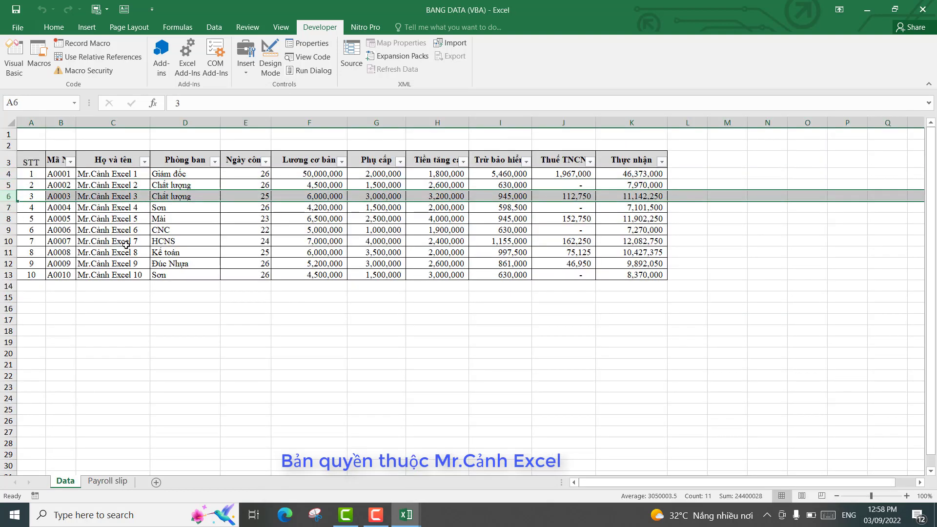
click(136, 196)
click(184, 196)
click(253, 199)
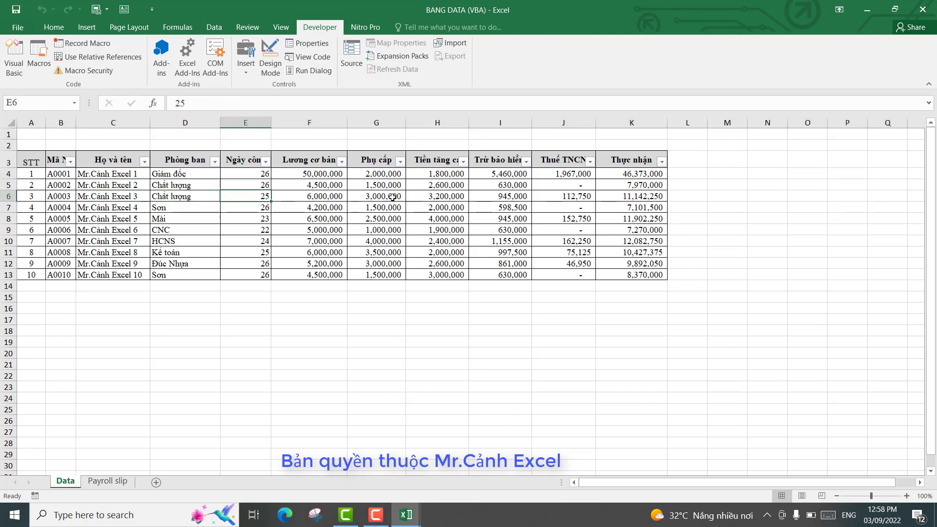
click(505, 423)
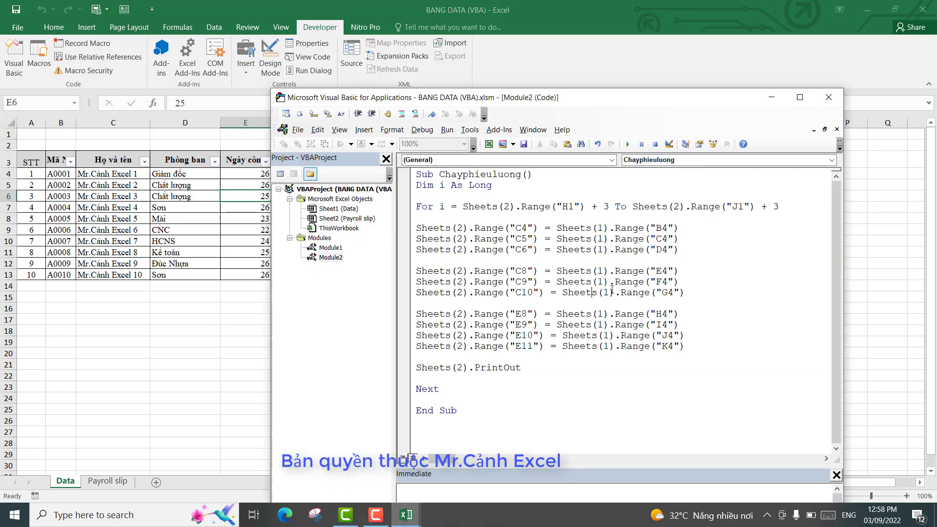
Change the B4, C4 and D4 references to use the loop row, e.g. "B" & i
click(669, 228)
drag(665, 228, 670, 238)
click(666, 229)
key(BackSpace)
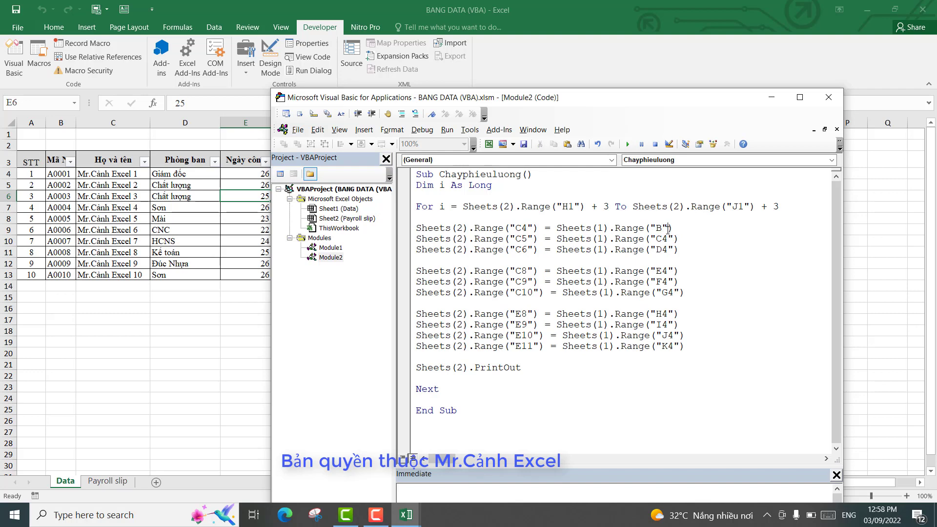
text(& )
text(i)
key(BackSpace)
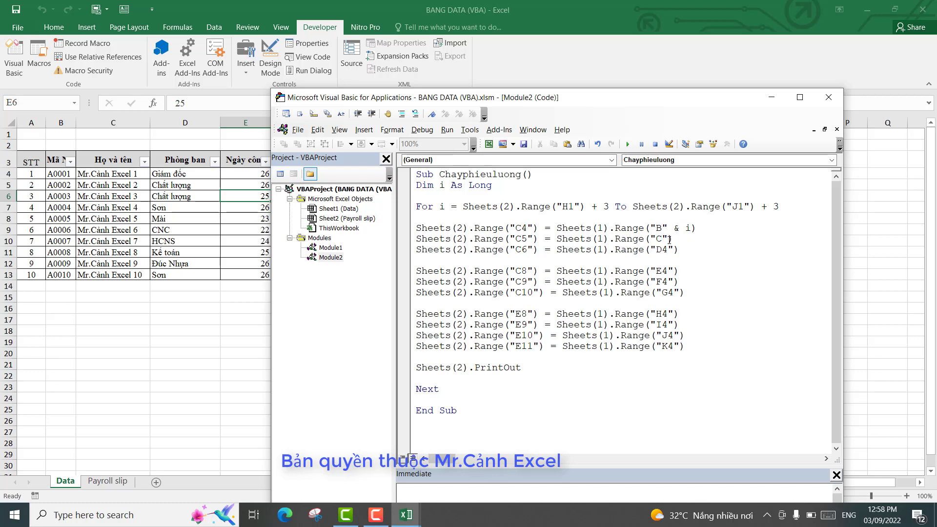
text(& i)
text(=)
key(BackSpace)
key(BackSpace)
text(&)
Replace the fixed row 4 in the E, F, G and H references with & i
click(669, 271)
key(BackSpace)
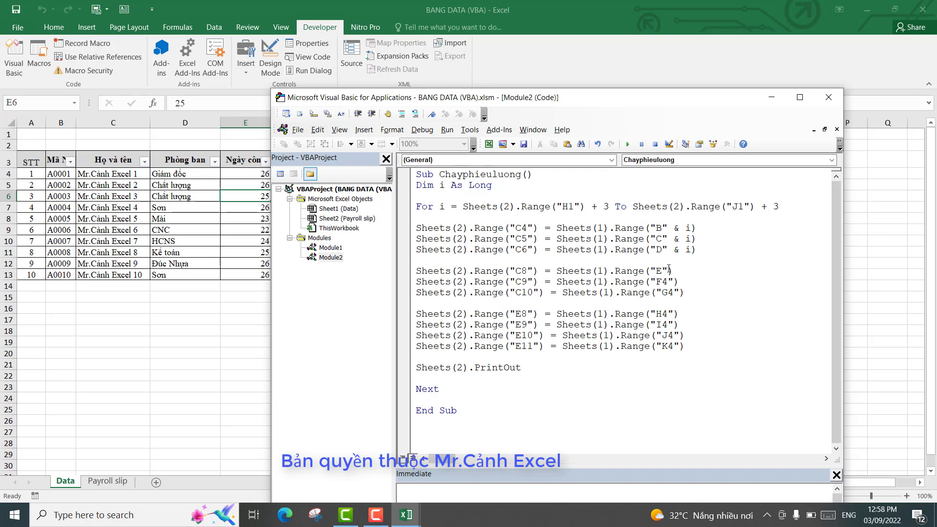
text(& i)
click(687, 296)
click(668, 282)
key(BackSpace)
text(& i)
key(BackSpace)
text(& i)
key(Down)
key(Down)
key(Down)
click(668, 314)
key(BackSpace)
text(i)
Switch the I, J and K references to the loop row, giving Range("J" & i) and Range("K" & i)
click(699, 342)
key(BackSpace)
text(& i)
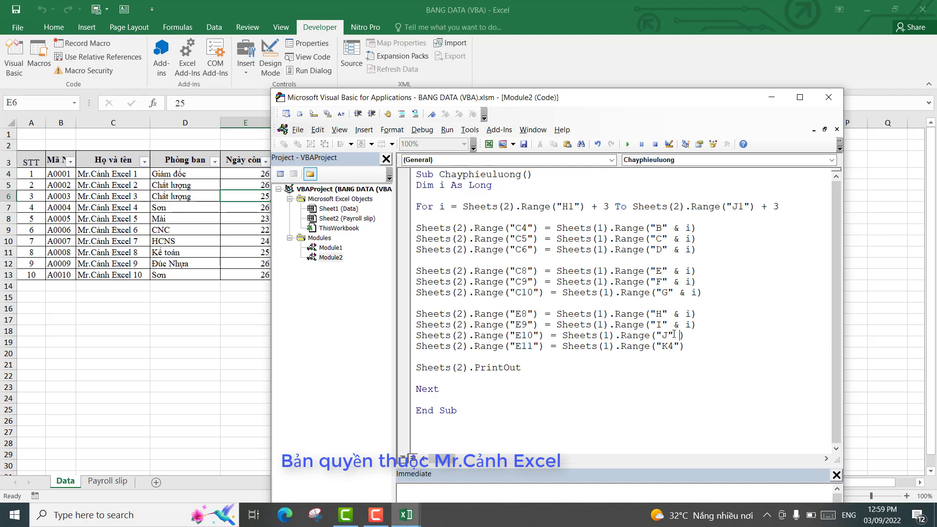
text(& i)
click(681, 346)
key(BackSpace)
text(& )
text(i)
click(667, 354)
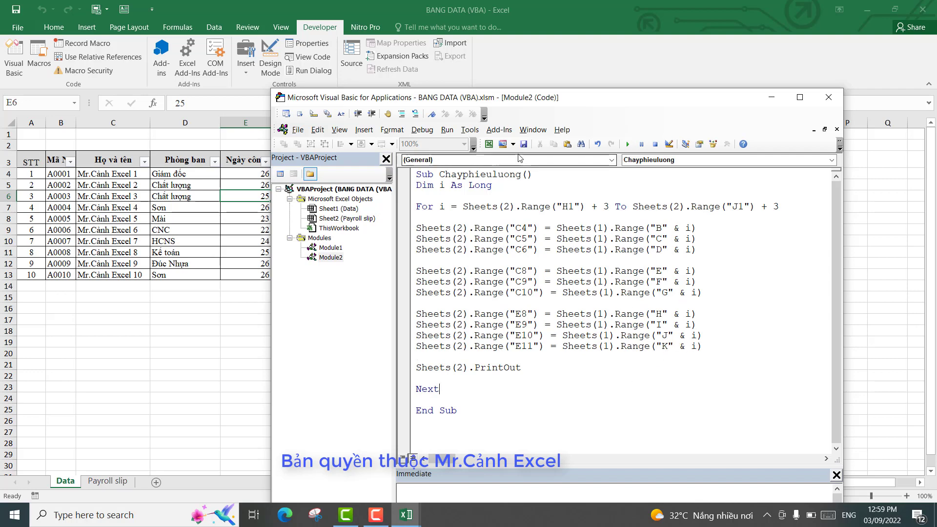
Close the VBA editor, minimize Excel and open Documents through This PC
click(837, 103)
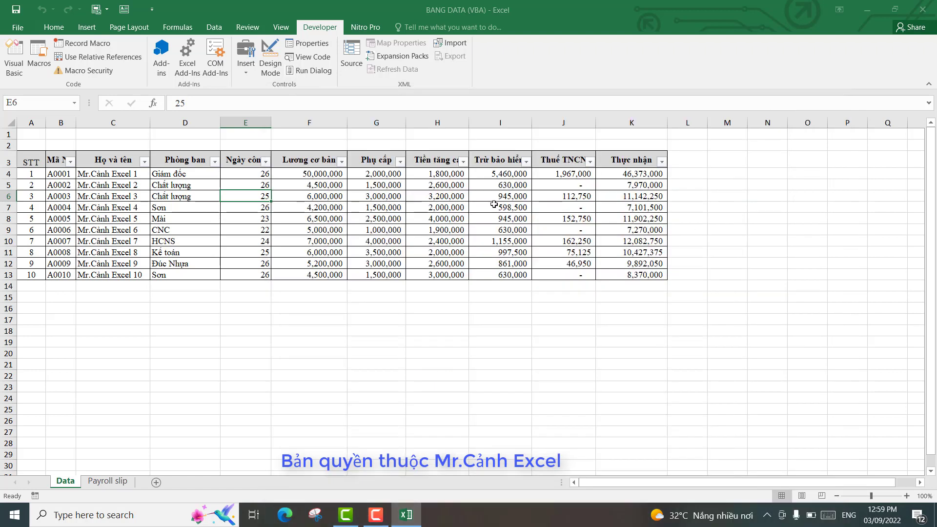
click(413, 312)
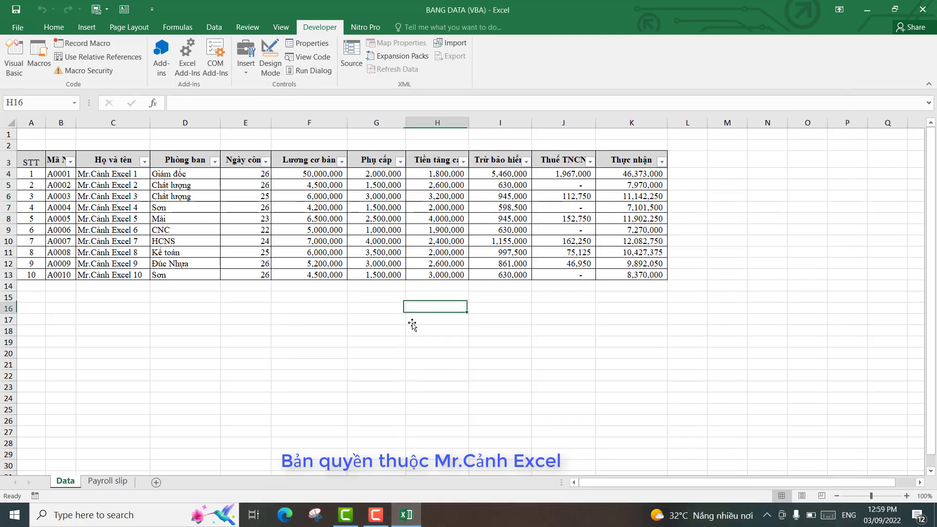
click(867, 10)
double_click(23, 97)
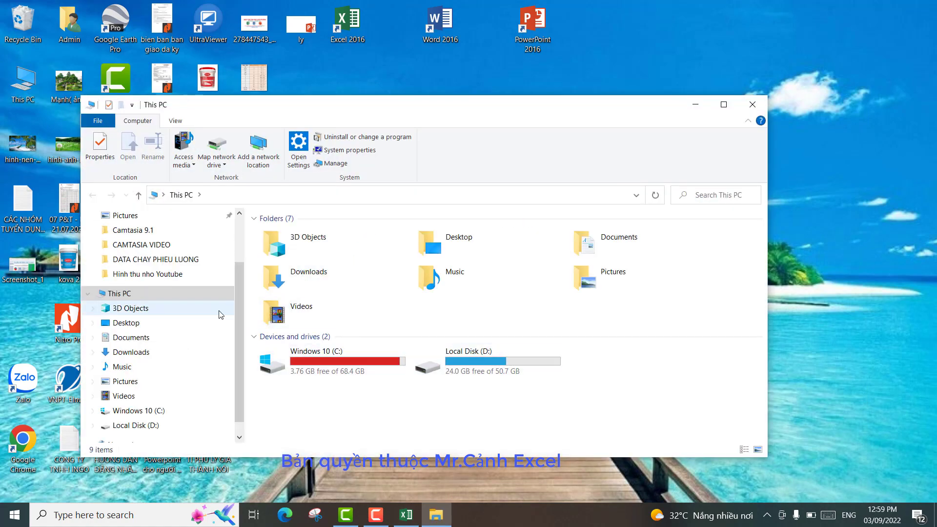
click(137, 342)
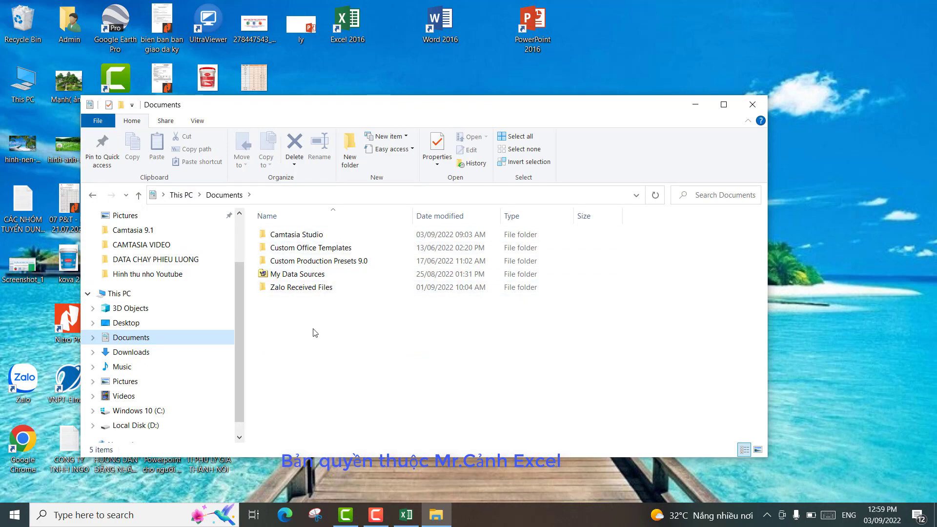
On the Payroll slip sheet, clear the employee details C4:C6, C8:C10 and E8:E11
click(404, 515)
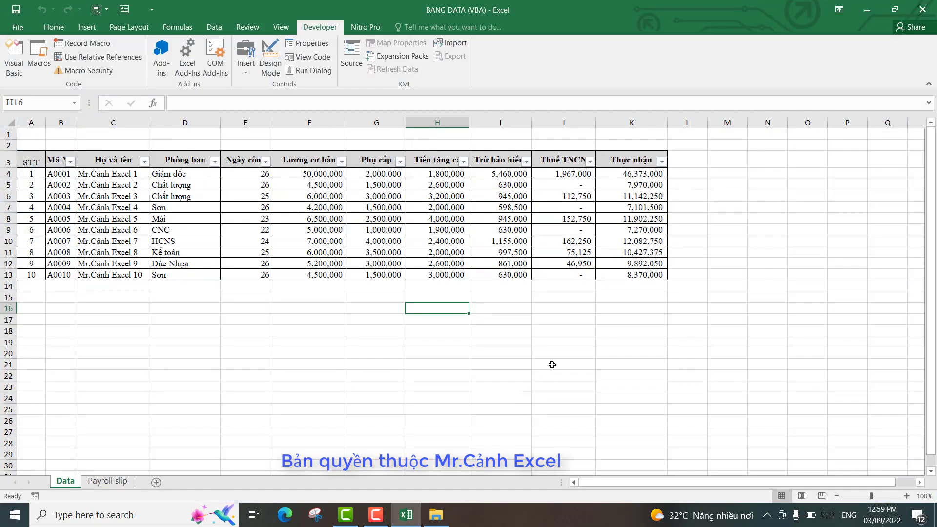
click(108, 481)
click(689, 291)
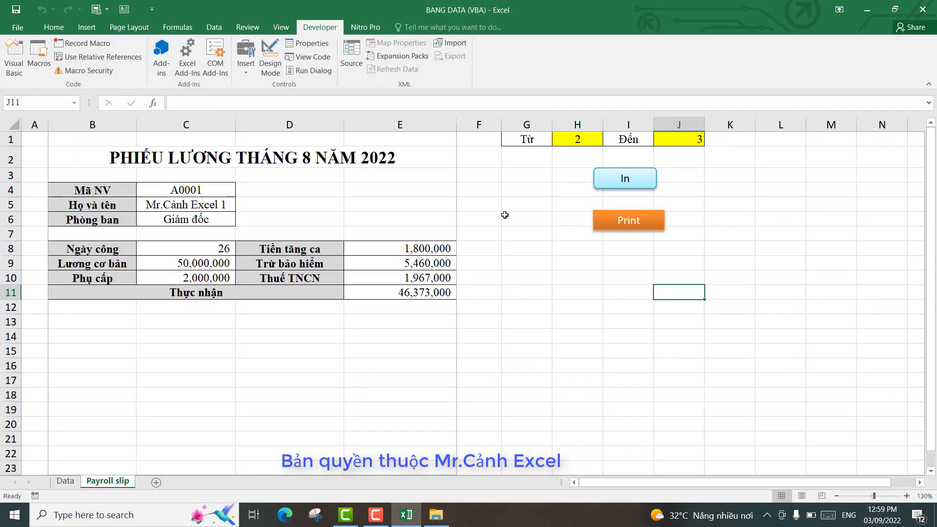
click(505, 204)
drag(221, 190, 203, 277)
key(Delete)
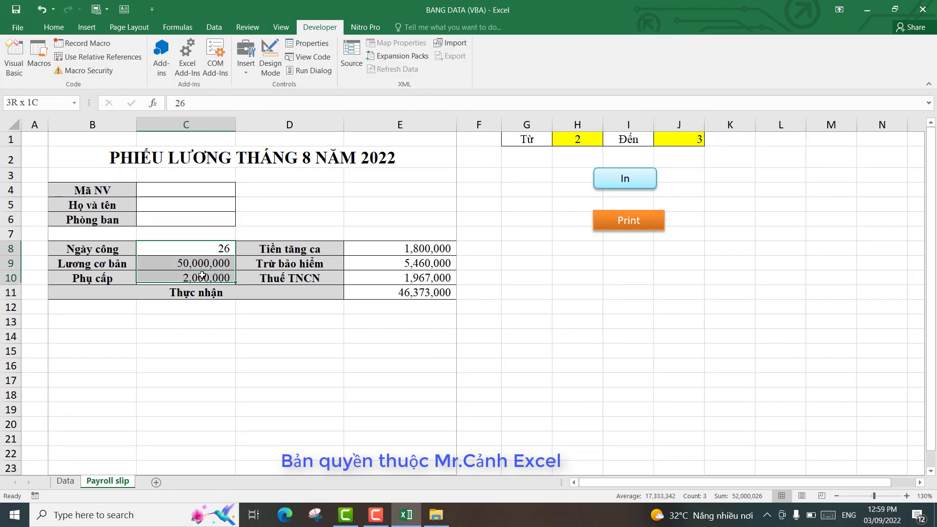
key(Delete)
key(Delete)
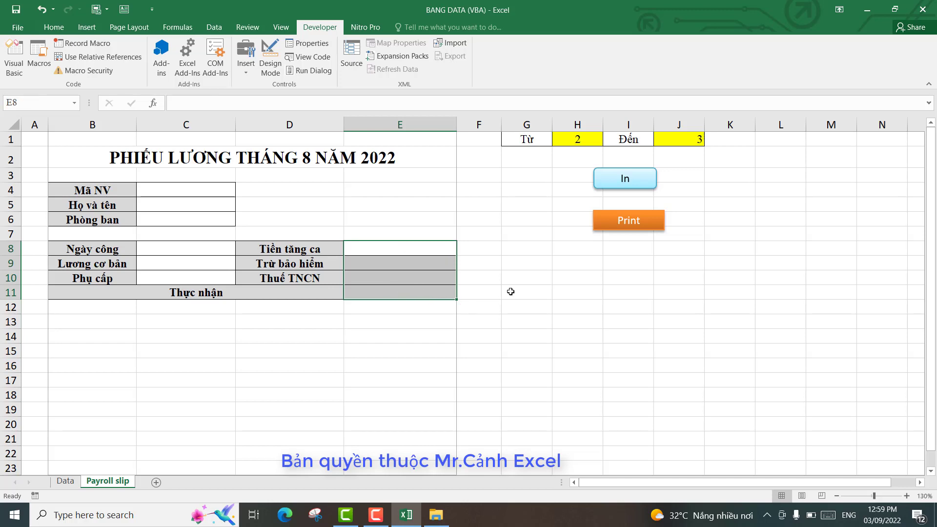
click(558, 294)
Recheck that C8:C10 and E8:E11 are empty, then select From cell H1 holding 2
drag(193, 197, 186, 277)
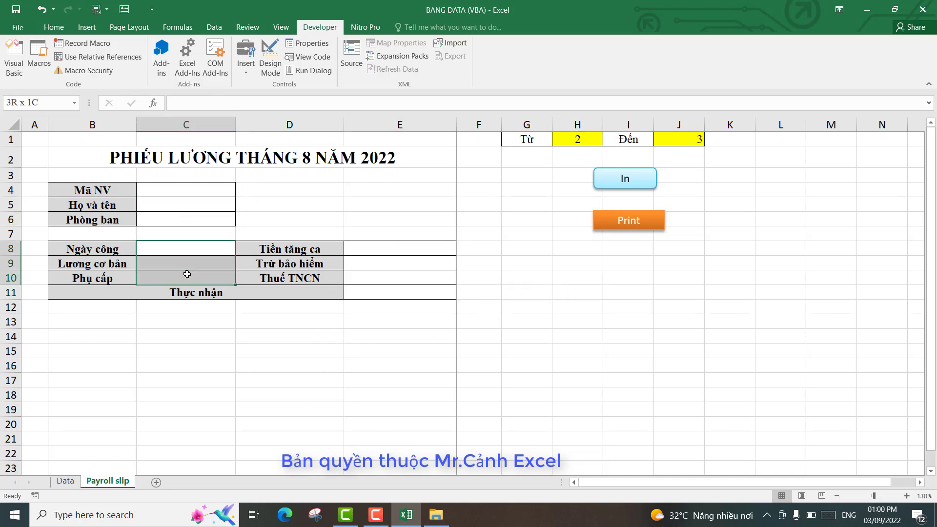
click(57, 27)
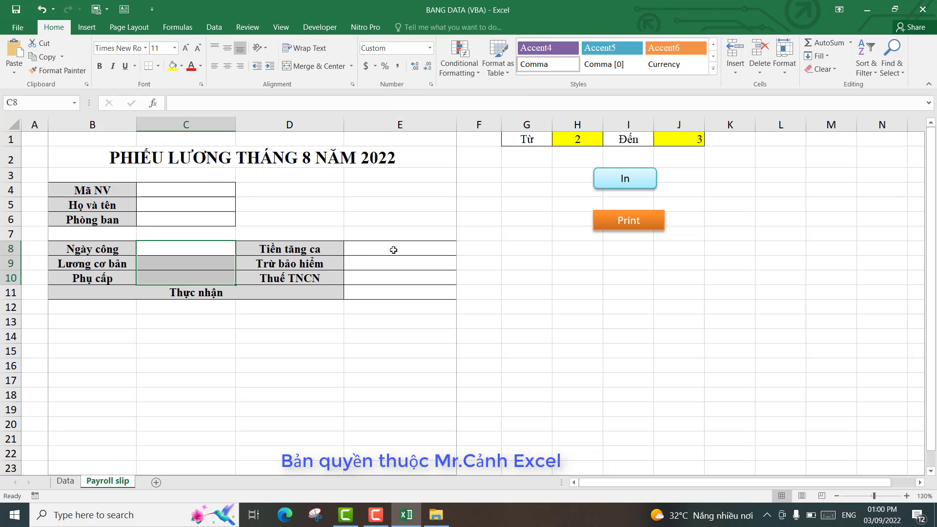
drag(394, 250, 400, 295)
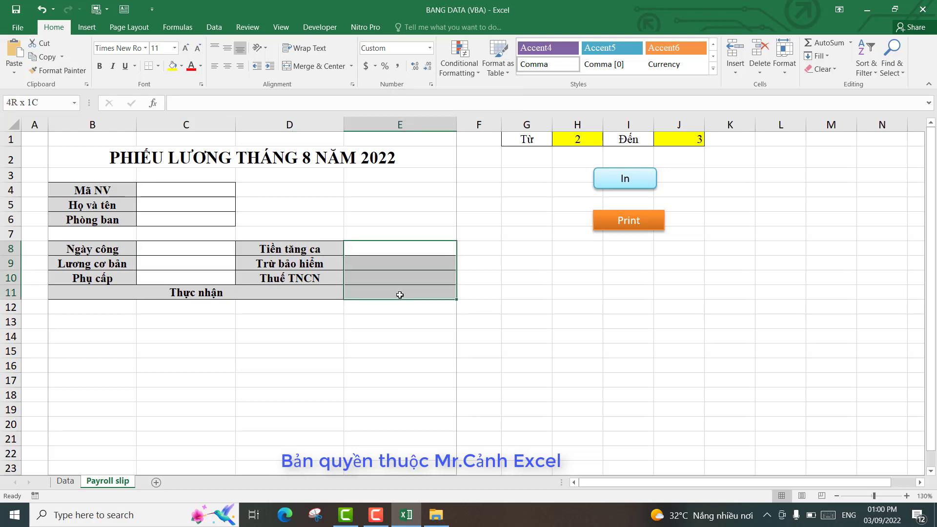
drag(189, 252, 192, 274)
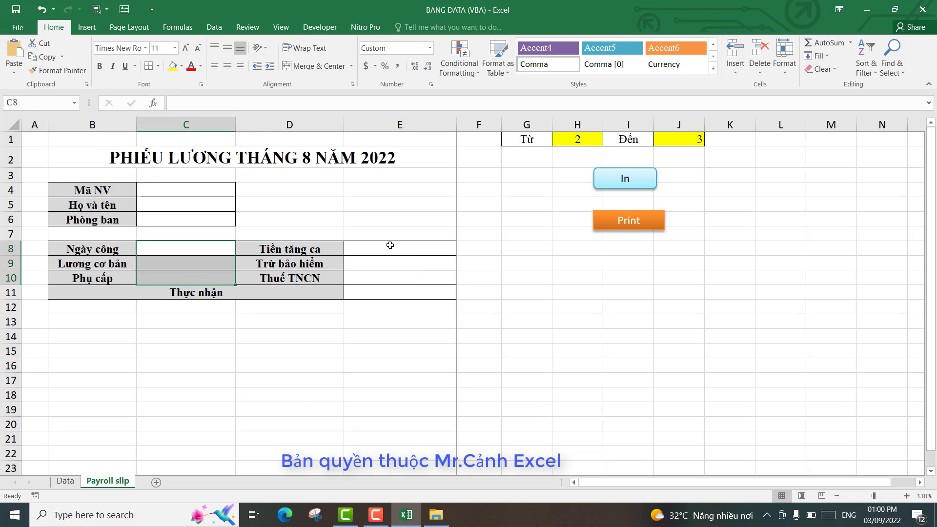
drag(391, 245, 389, 276)
click(521, 257)
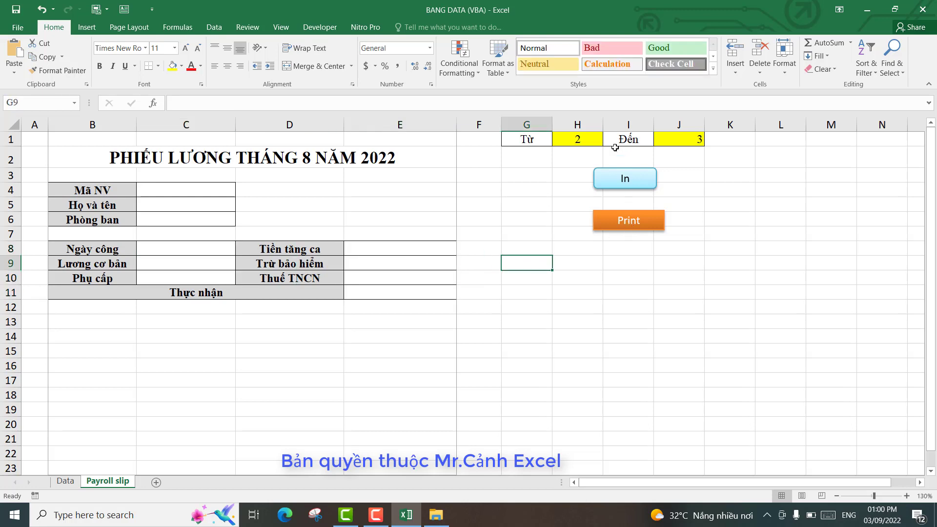
click(588, 142)
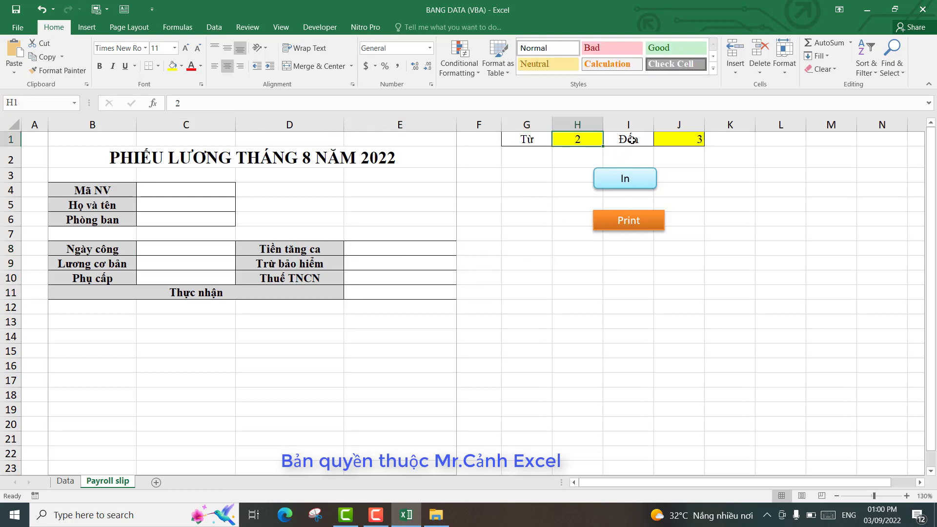
Run the print macro, saving the two slips as PDFs named 2 and 3
click(635, 235)
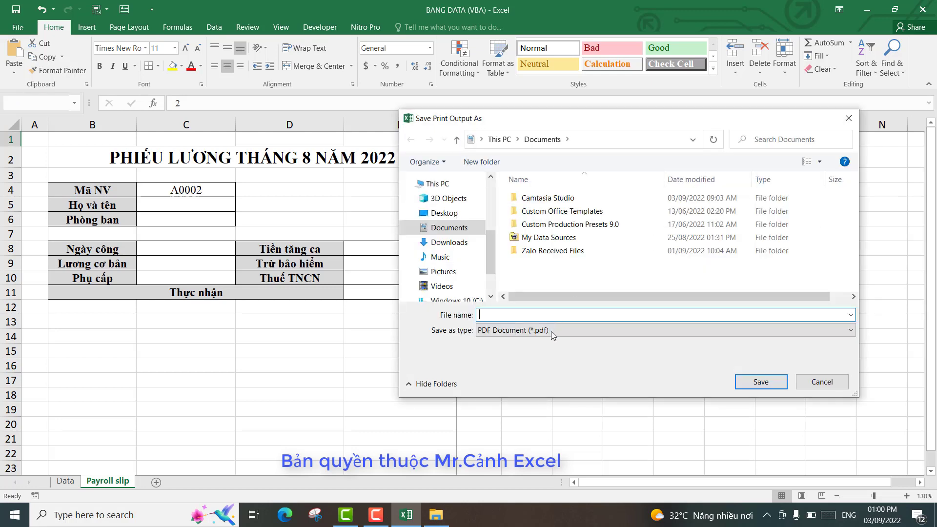
text(2)
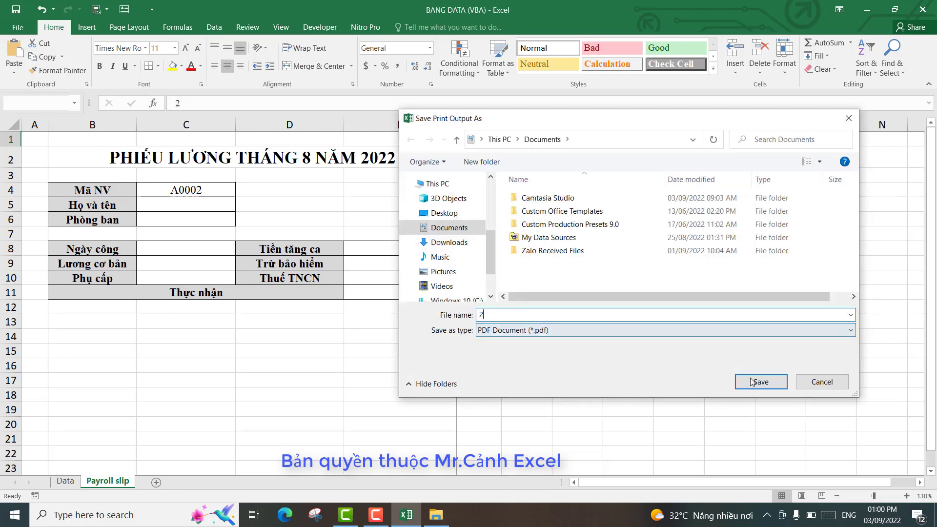
click(752, 381)
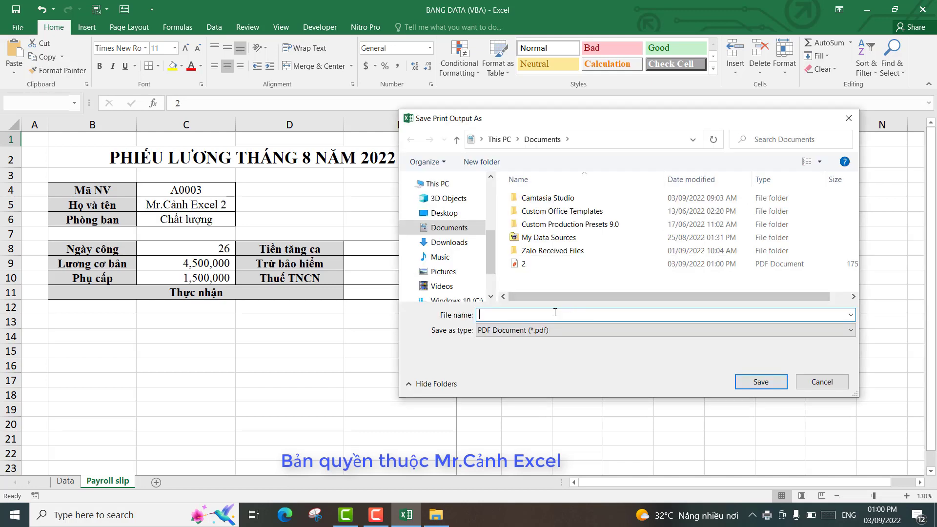
text(3)
click(747, 386)
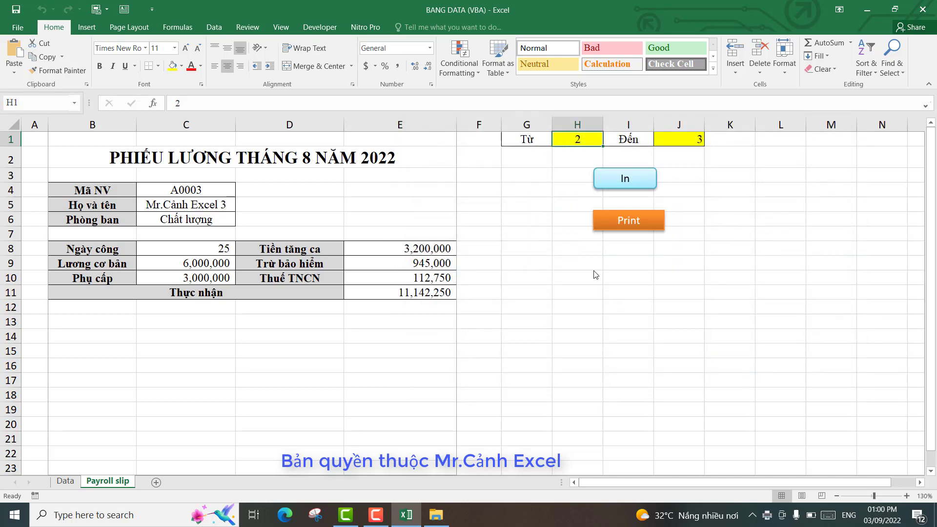
Open PDF 2 and compare it with employee A0002 in row 5 of the Data sheet
click(506, 334)
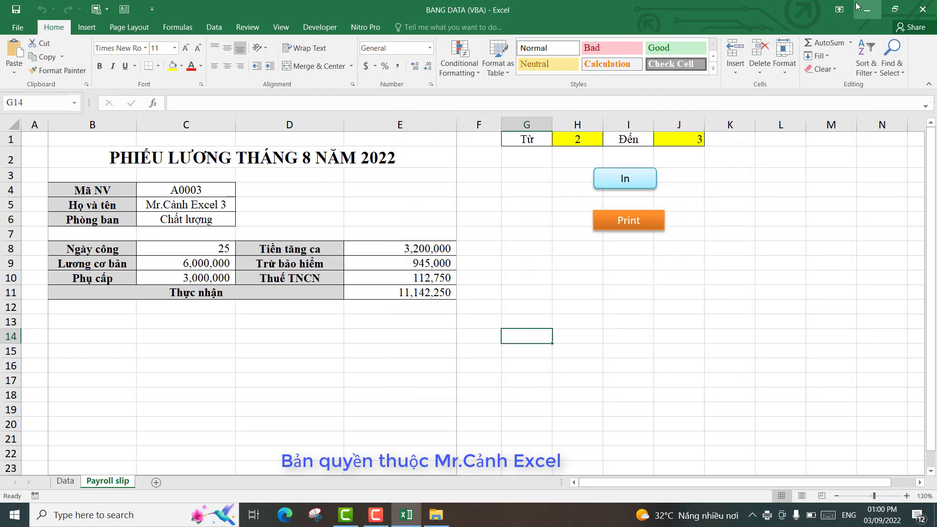
click(867, 9)
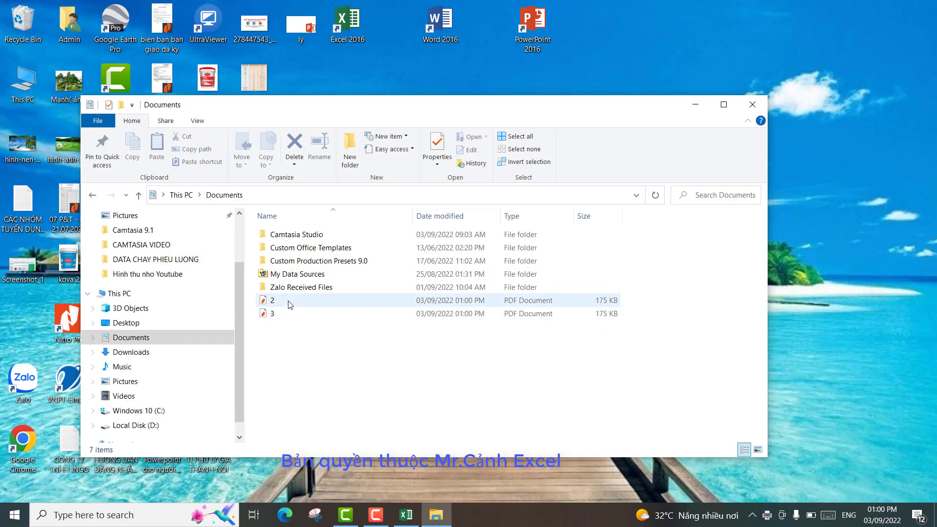
click(295, 301)
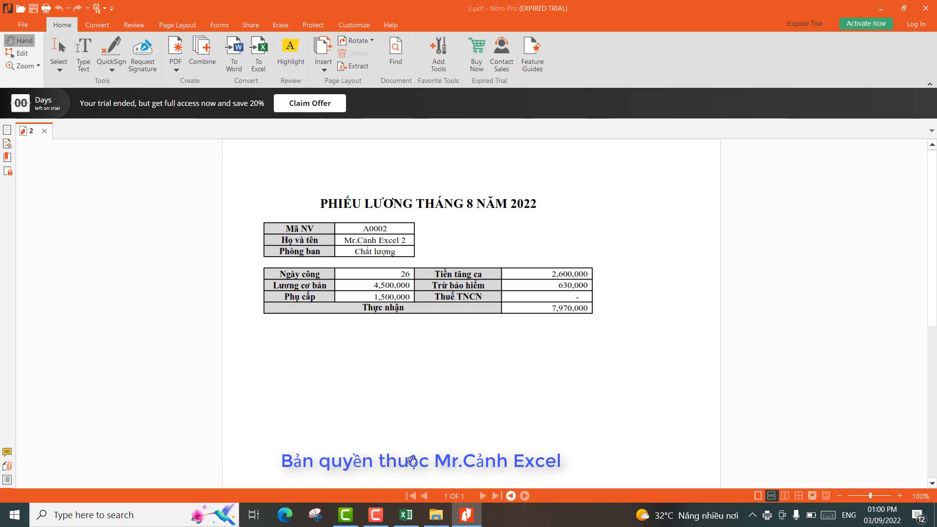
click(406, 515)
click(63, 481)
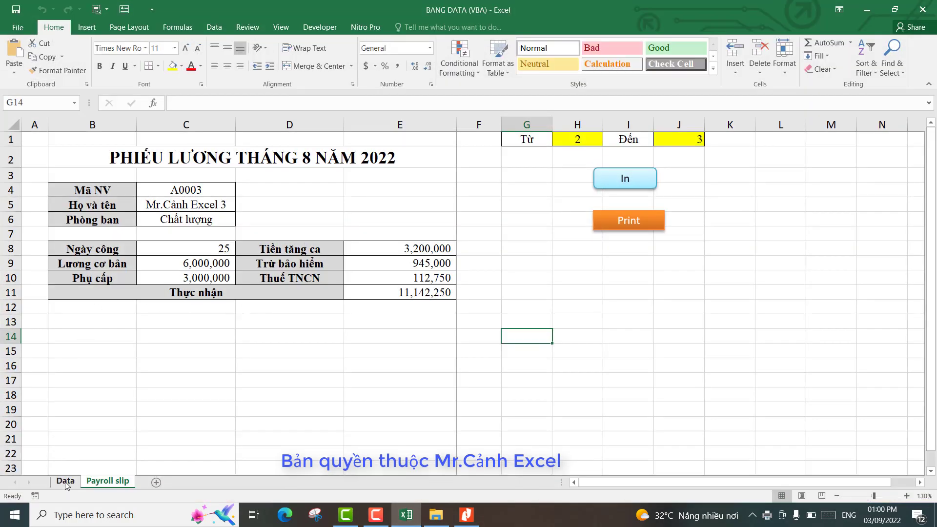
click(8, 185)
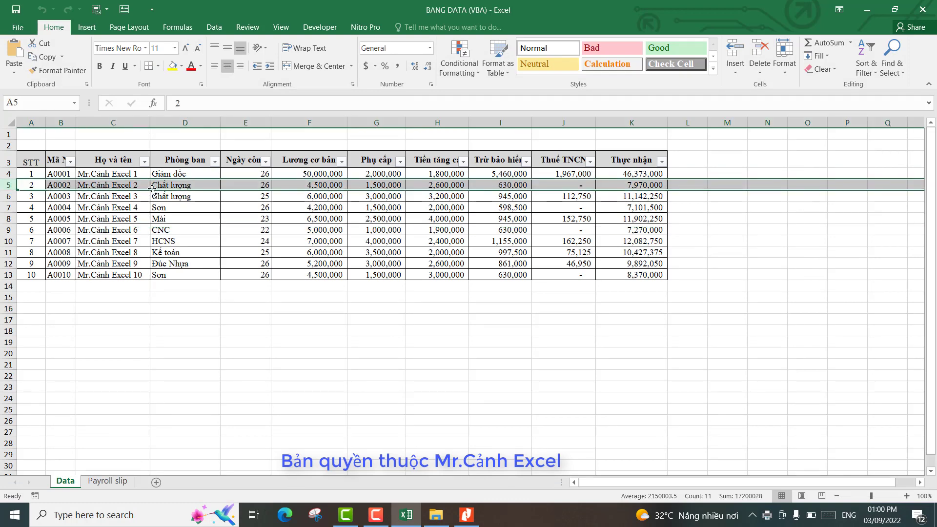
click(867, 12)
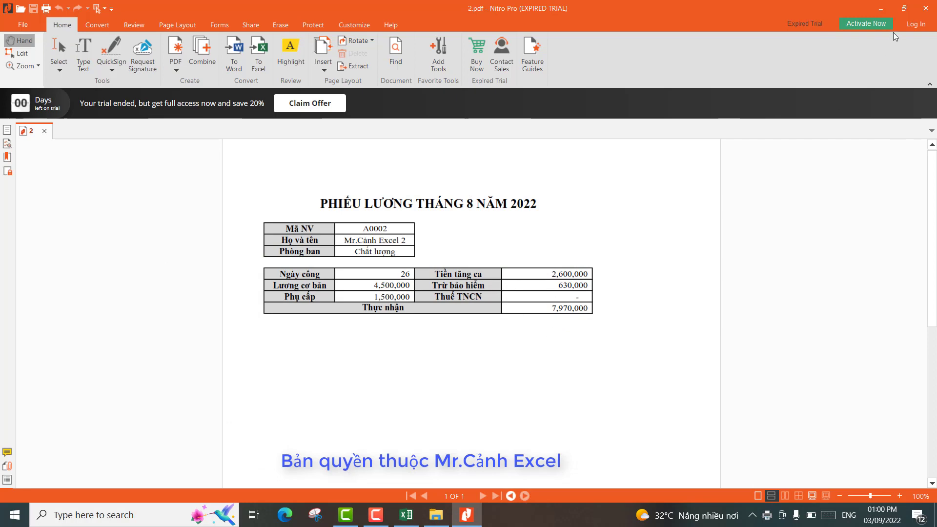
Close PDF 2, open PDF 3 to check employee A0003's slip, then return to Excel
click(926, 9)
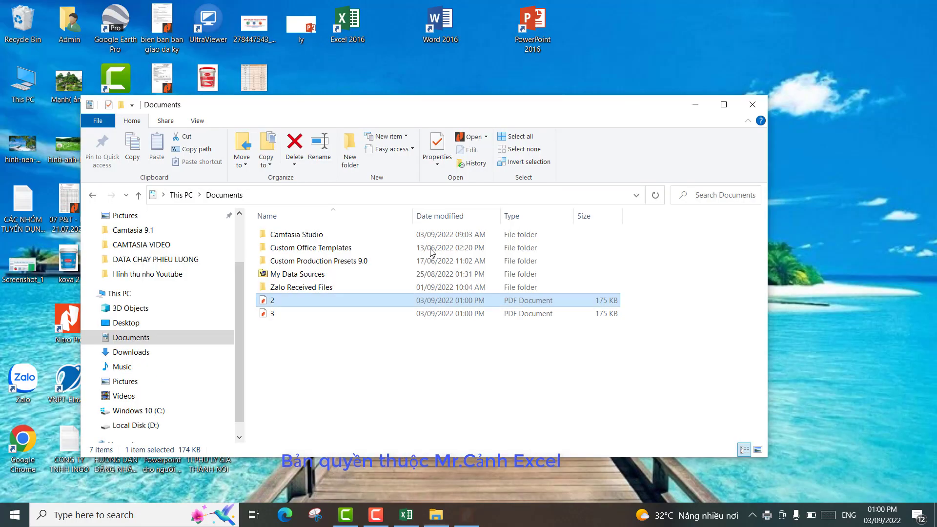
click(307, 313)
click(307, 313)
click(318, 313)
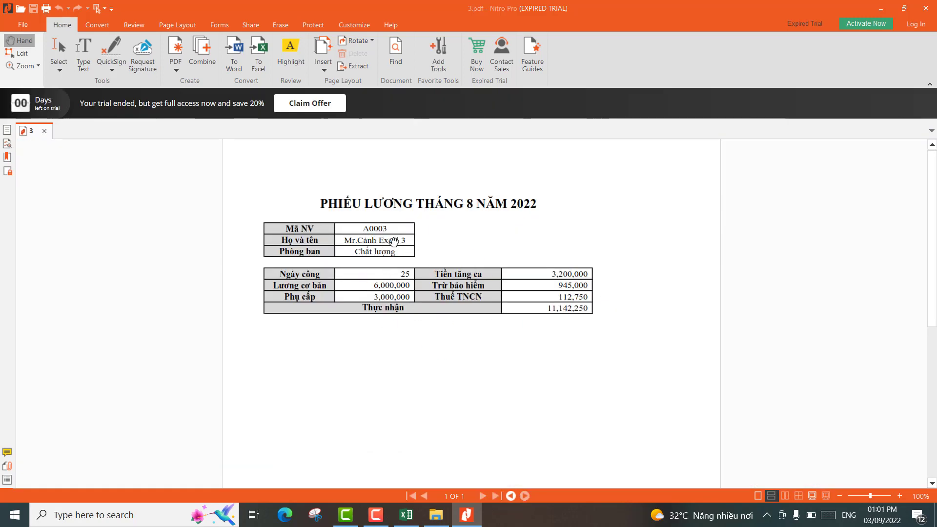
click(406, 515)
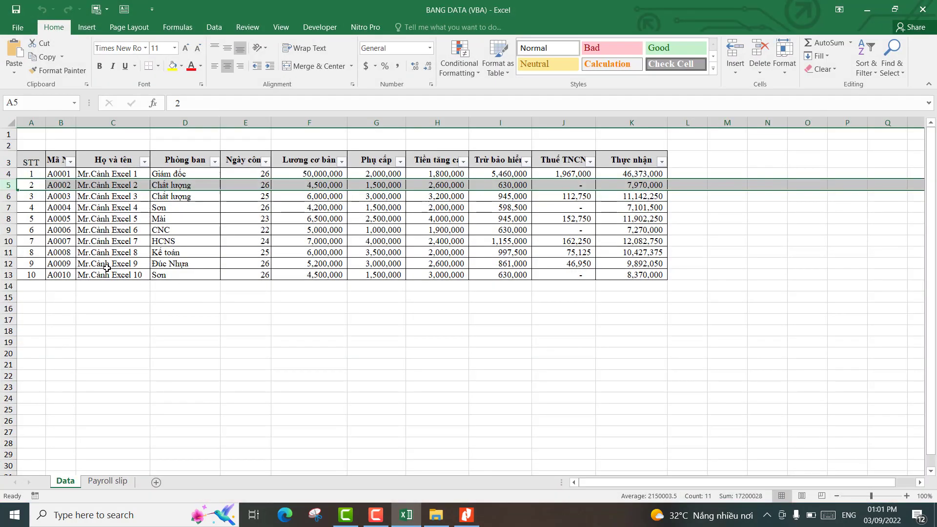
Compare row 6 for employee A0003, cancel the accidental workbook close, and close Nitro Pro
click(11, 196)
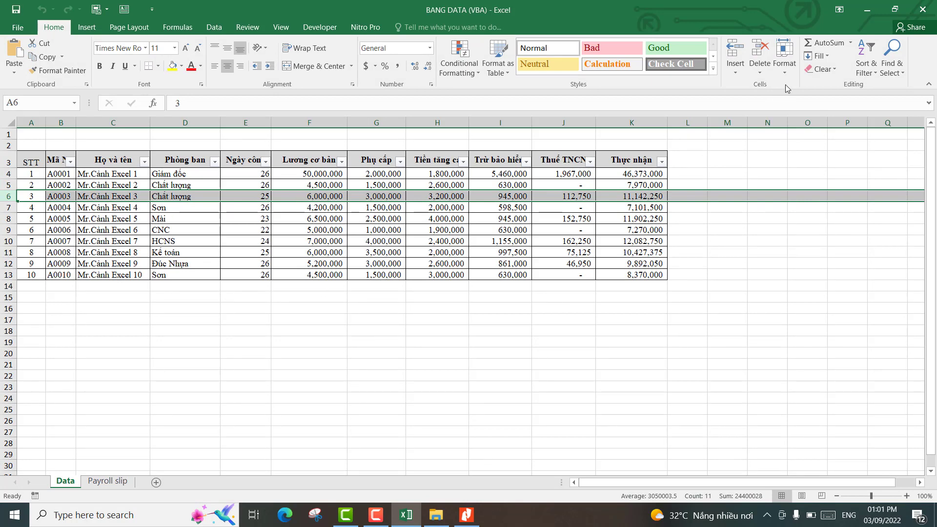
click(923, 10)
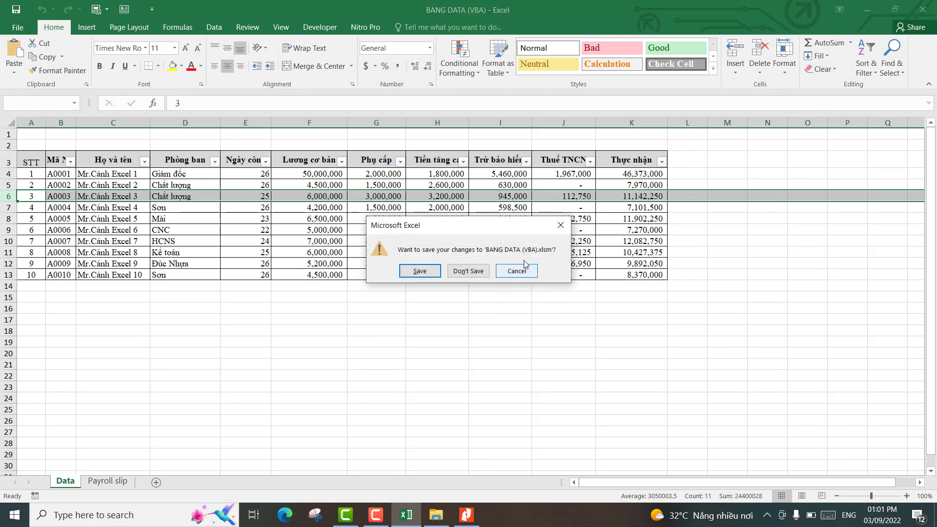
click(561, 225)
click(474, 373)
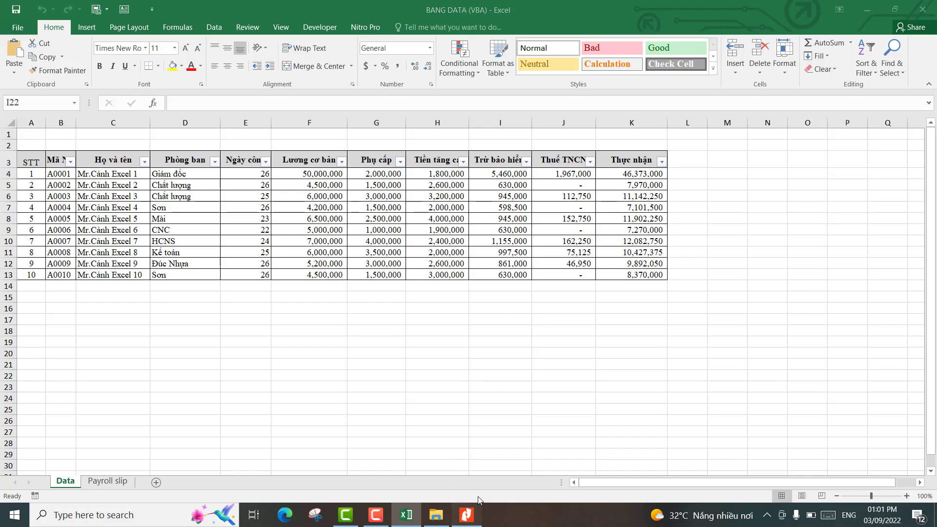
click(467, 515)
click(923, 10)
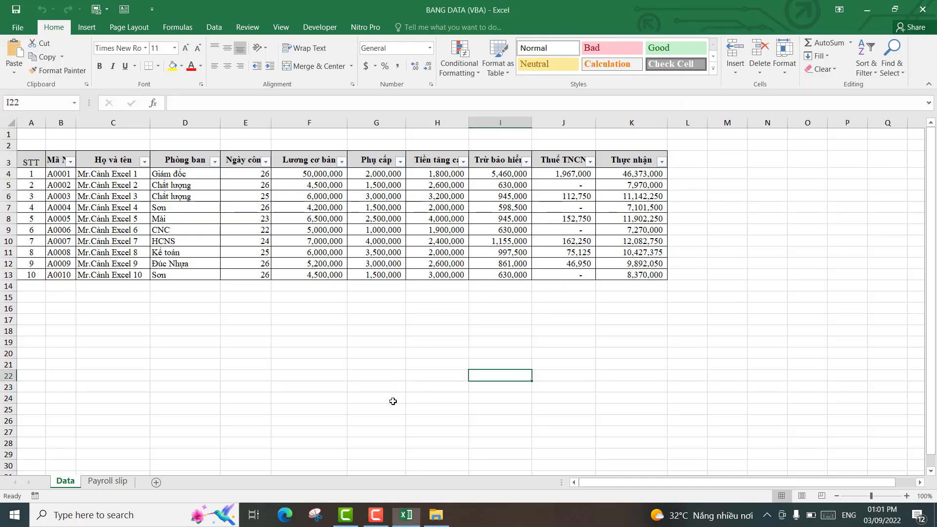
On the Payroll slip sheet, set From H1 to 1 and To J1 to 10
click(108, 481)
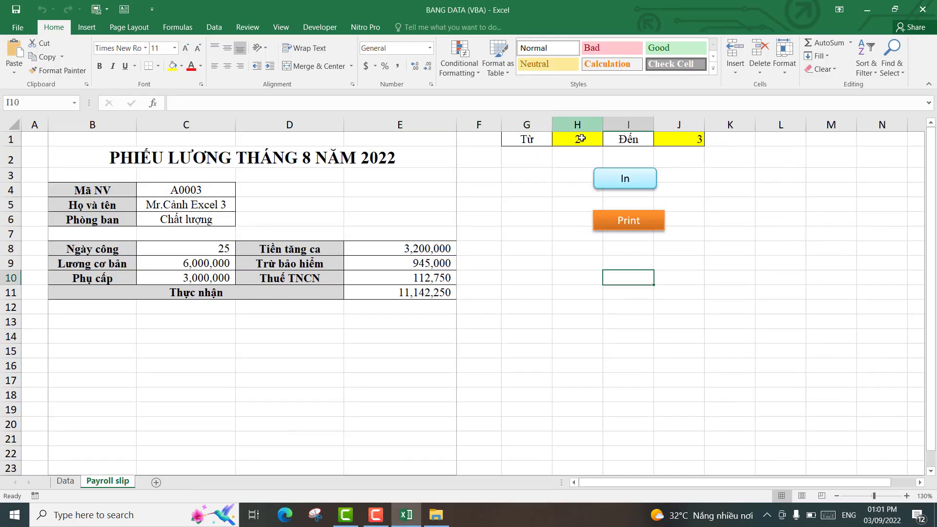
click(581, 139)
click(65, 482)
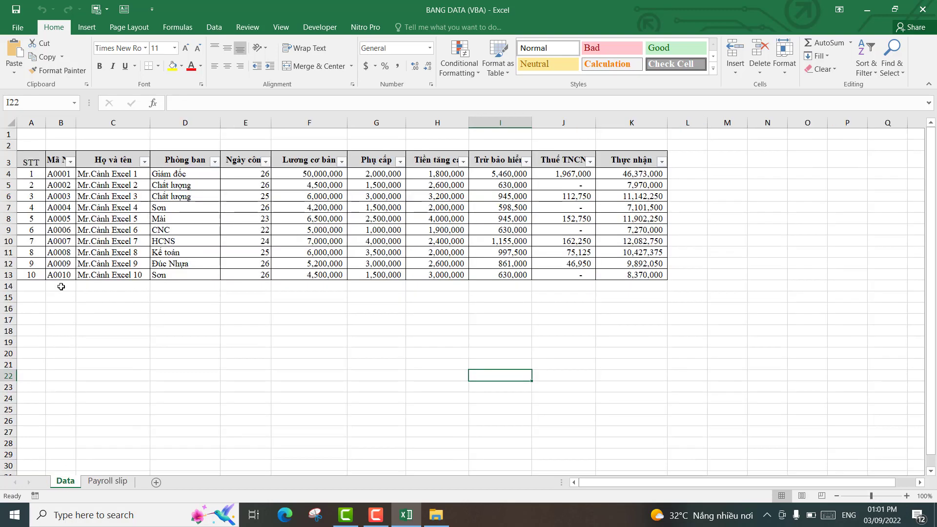
click(117, 482)
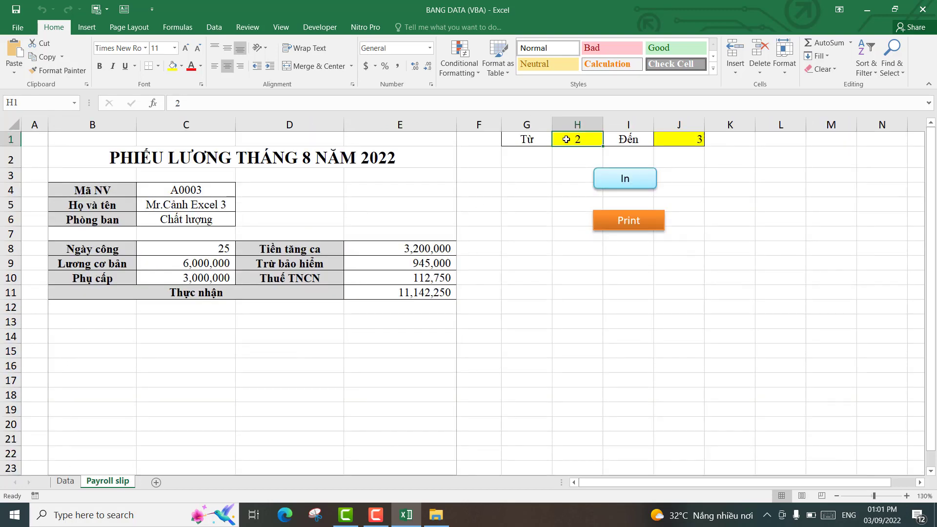
text(1)
click(677, 140)
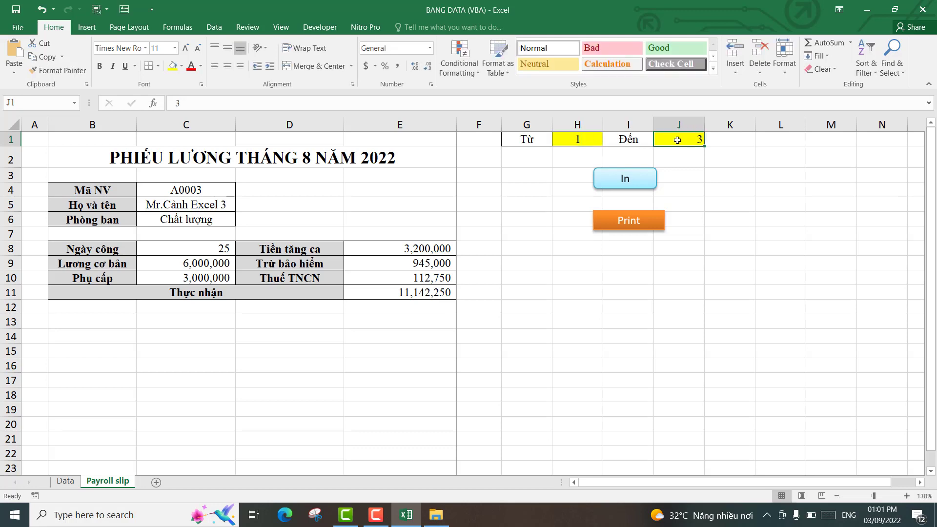
text(10)
click(630, 242)
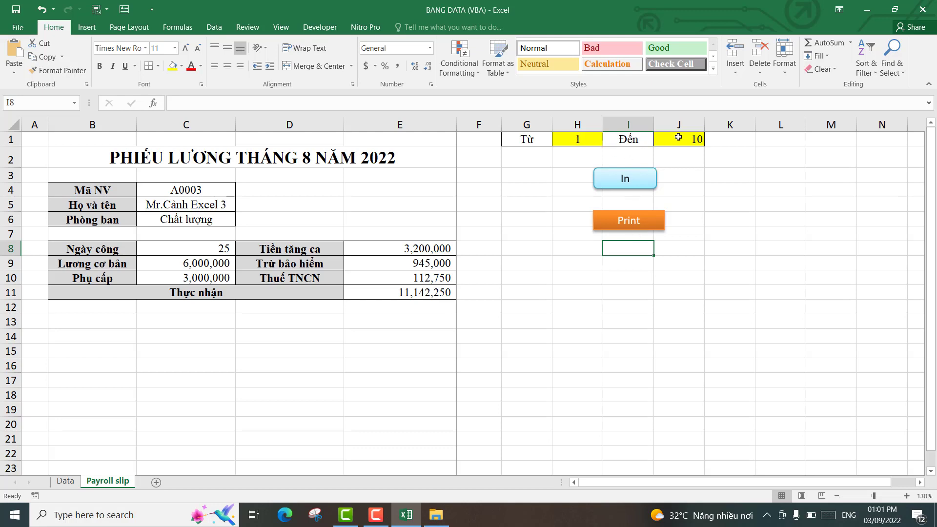
click(586, 286)
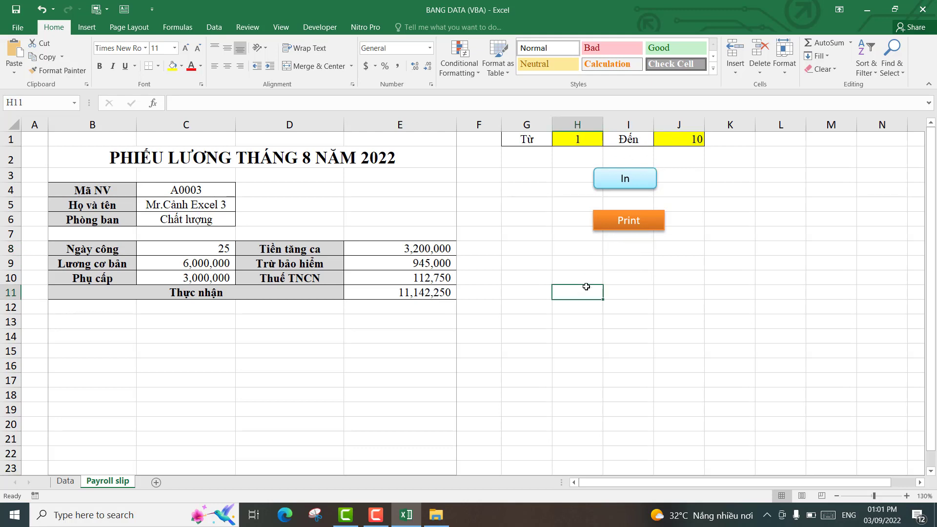